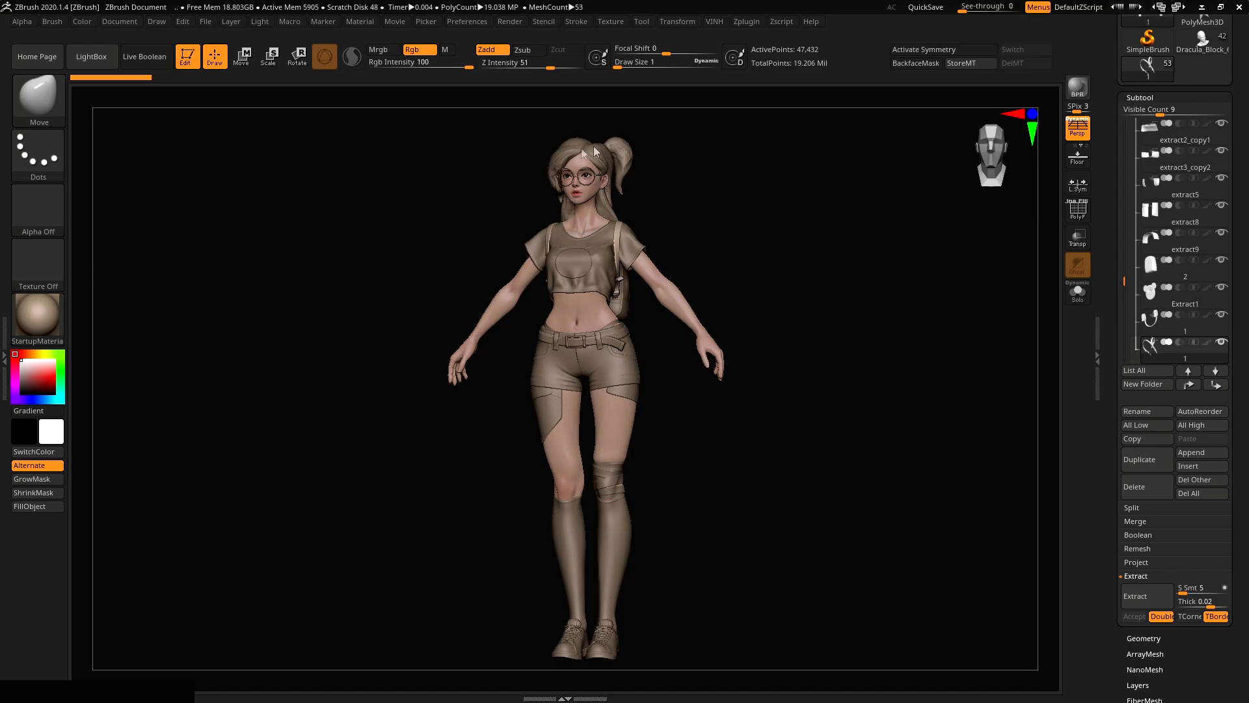
Step: Isolate the head and mask an angular, notched panel shape on its cheek
alt+click(597, 193)
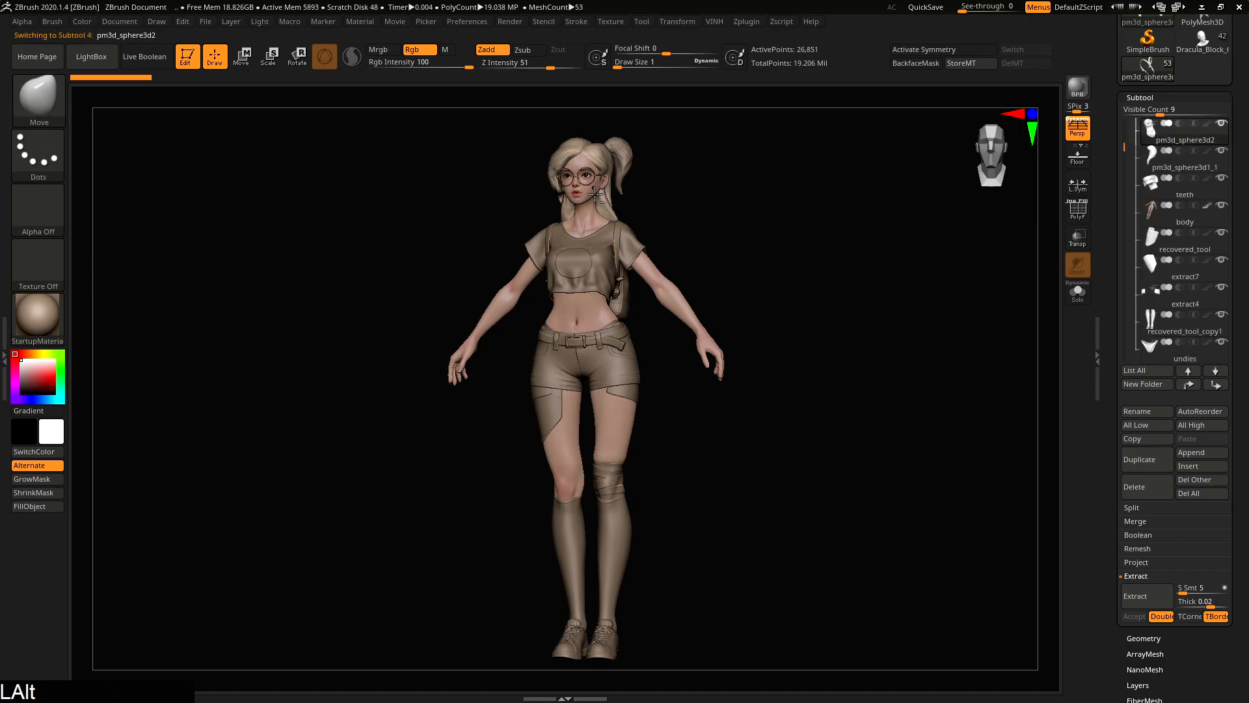
key(ctrl+1)
key(f)
right_drag(800, 189, 781, 187)
key(f)
mouse_move(716, 404)
alt+right_down()
mouse_move(735, 375)
mouse_move(638, 379)
mouse_move(649, 345)
mouse_move(627, 329)
mouse_move(674, 296)
alt+right_up()
key(s)
click(631, 294)
alt+right_drag(789, 196, 834, 260)
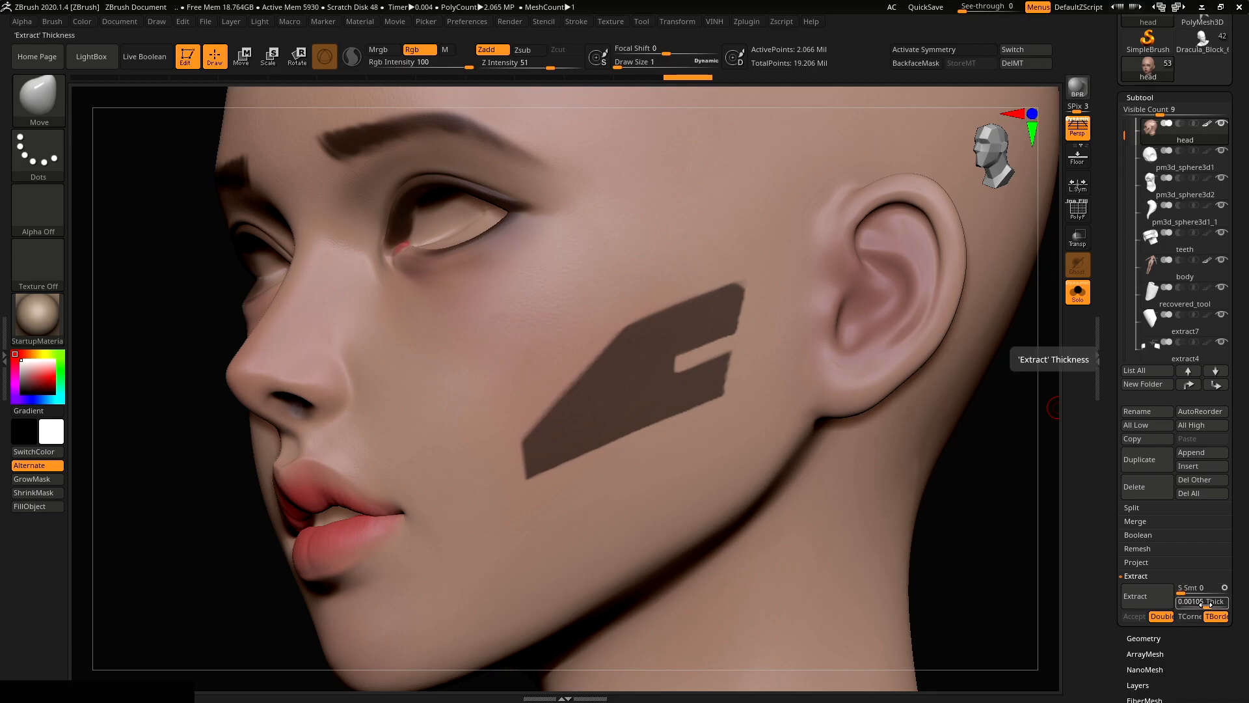
Step: Extract the masked cheek area with smoothing 0 and thickness 0.00105, and accept it as a new subtool
click(1154, 602)
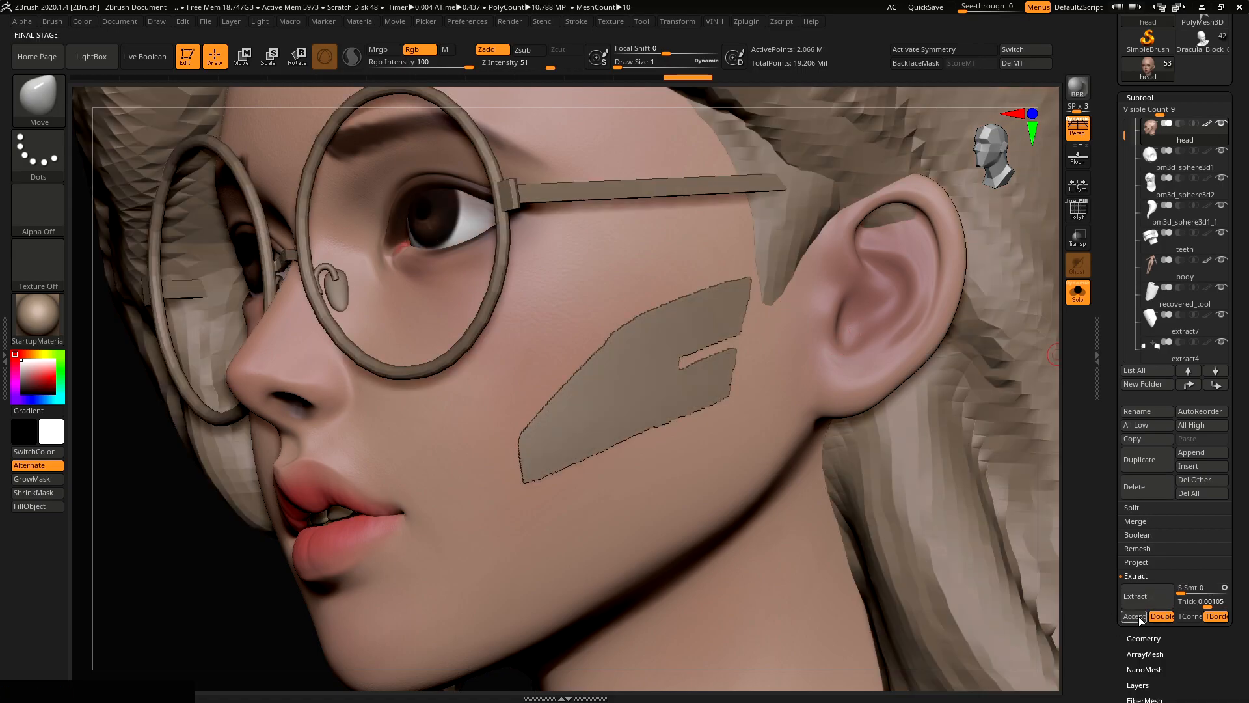
click(1139, 619)
Step: Select and isolate the extracted panel, keep only its outer-face polygroup and delete the hidden geometry
right_drag(803, 357, 913, 276)
key(shift+f)
ctrl+shift+click(707, 289)
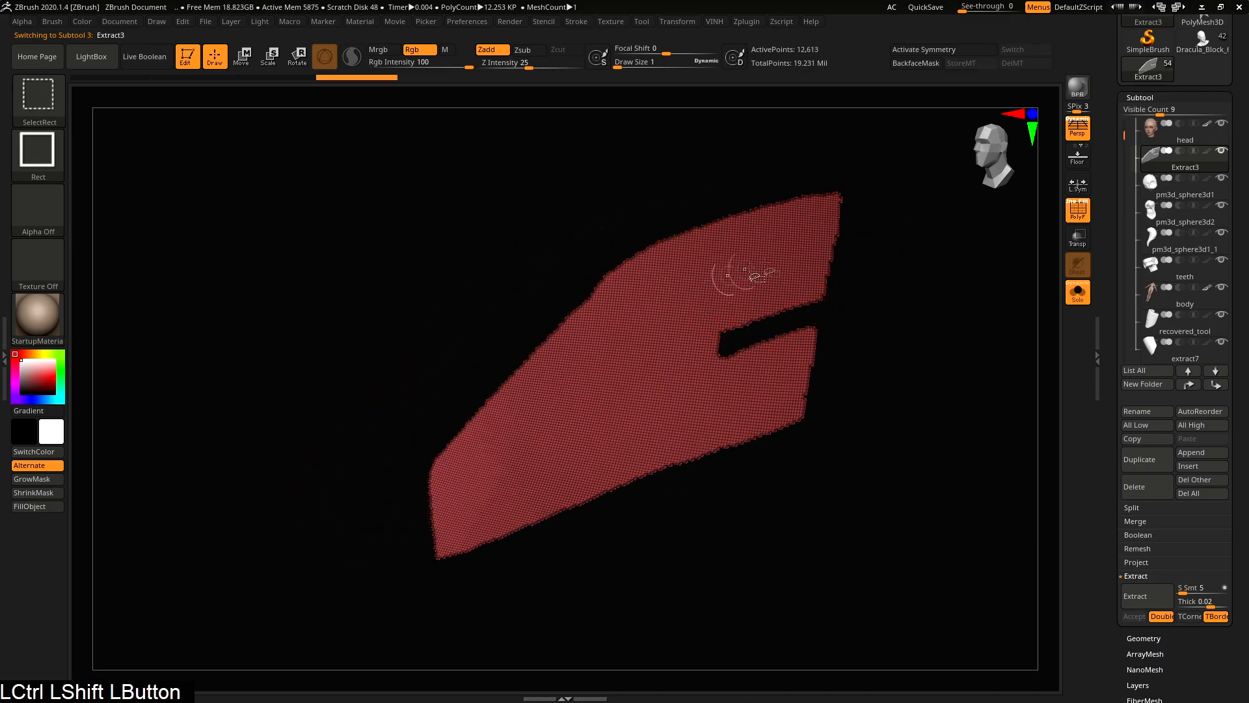
right_drag(731, 303, 781, 319)
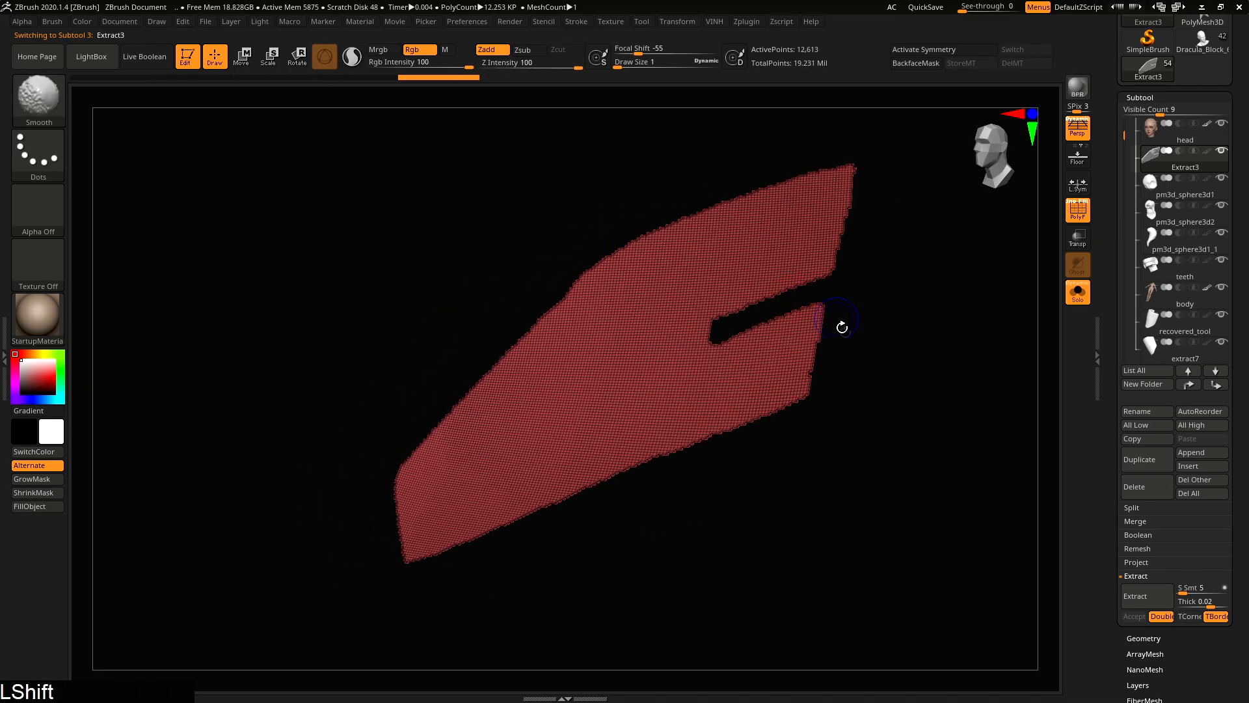
key(shift+q)
click(889, 564)
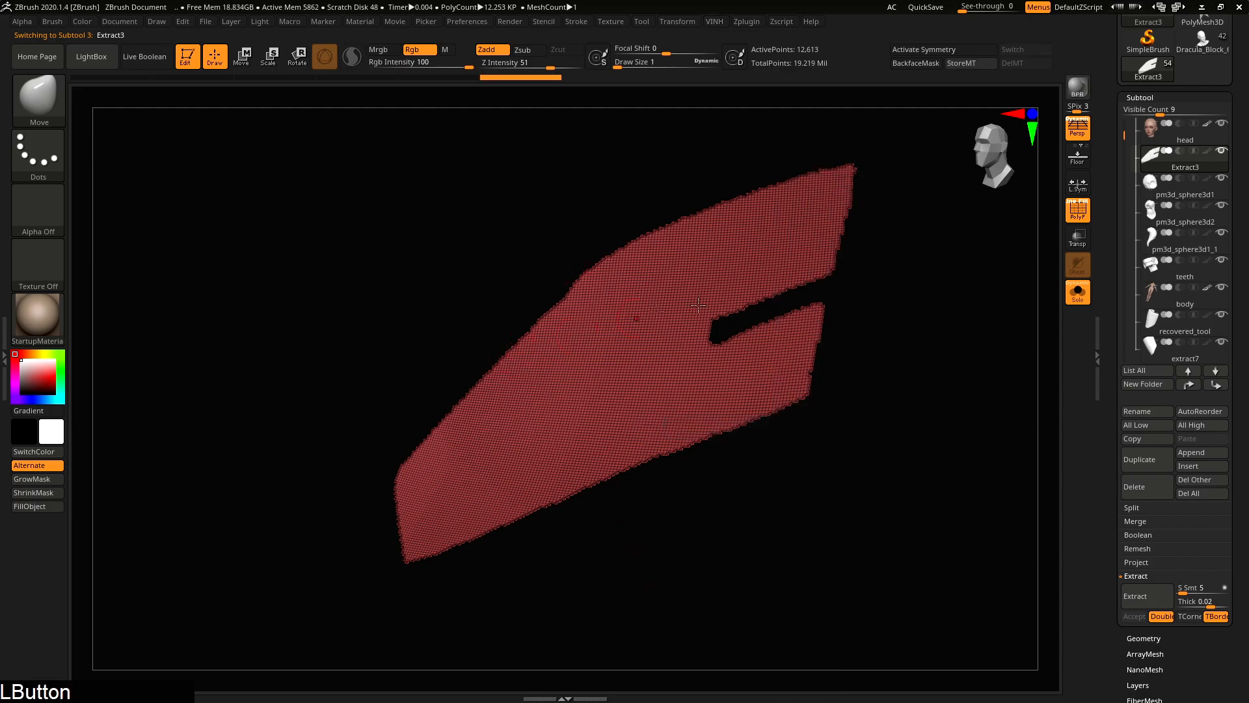
Step: Set the Move brush's draw size to 2 for working on the panel's jagged outline
key(s)
click(618, 272)
key(shift+f)
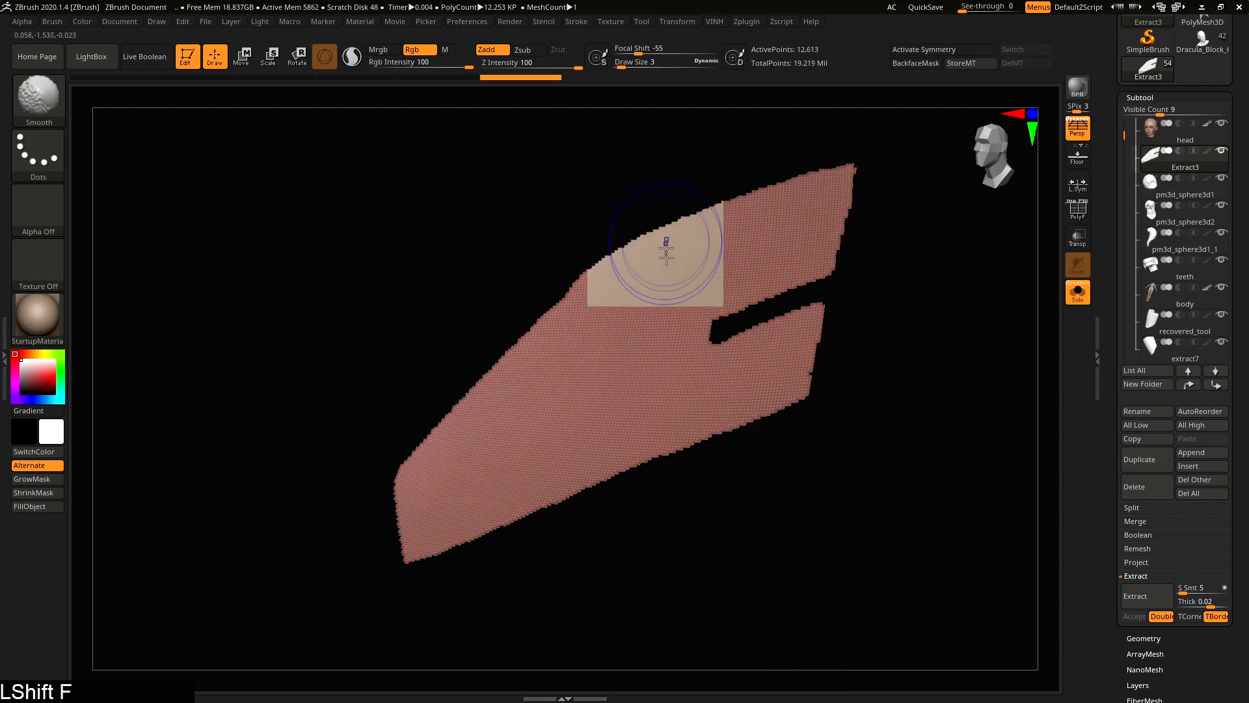
mouse_move(703, 235)
right_down()
mouse_move(593, 260)
mouse_move(622, 256)
mouse_move(618, 244)
right_up()
key(s)
click(614, 243)
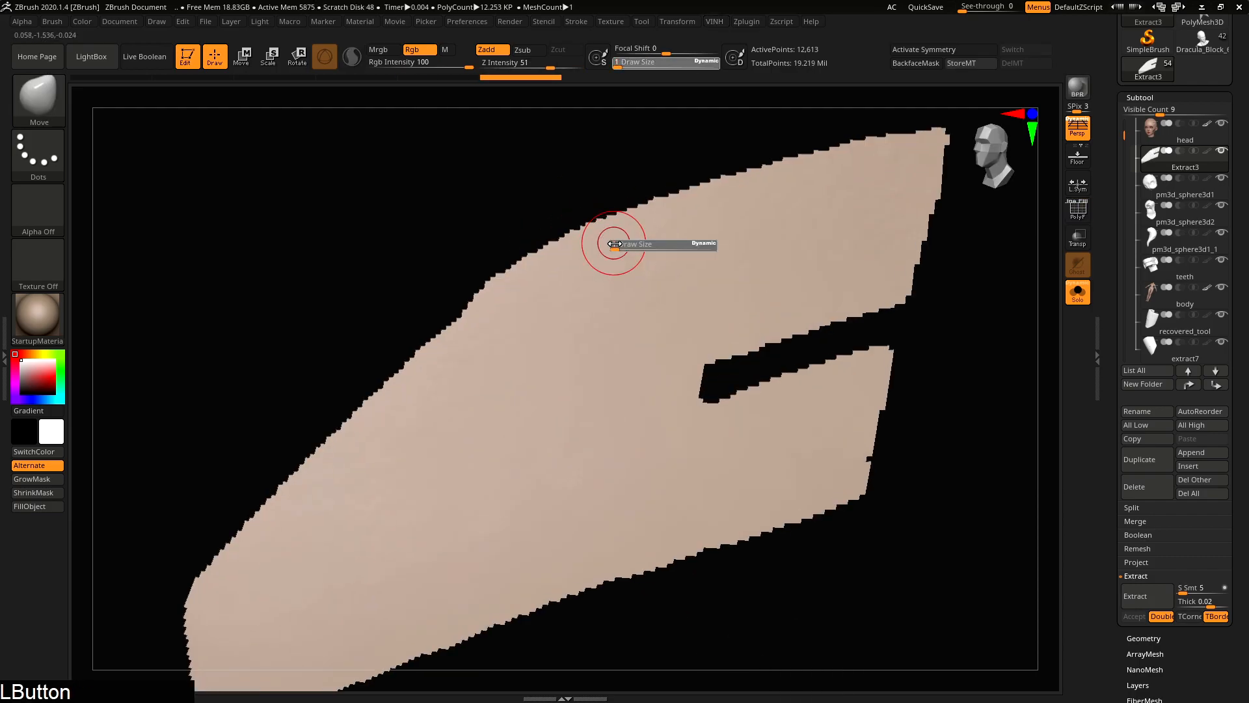
drag(618, 245, 622, 244)
mouse_move(575, 238)
alt+right_down()
mouse_move(524, 263)
mouse_move(792, 343)
mouse_move(775, 325)
alt+right_up()
Step: Turn on double-sided display for the one-sided panel
key(shift+q)
click(802, 590)
mouse_move(641, 449)
right_down()
mouse_move(721, 279)
mouse_move(716, 313)
mouse_move(853, 229)
mouse_move(822, 273)
mouse_move(800, 285)
mouse_move(781, 266)
right_up()
click(1140, 97)
click(1138, 508)
click(1139, 28)
key(shift+f)
key(shift+f)
alt+right_drag(850, 354, 785, 172)
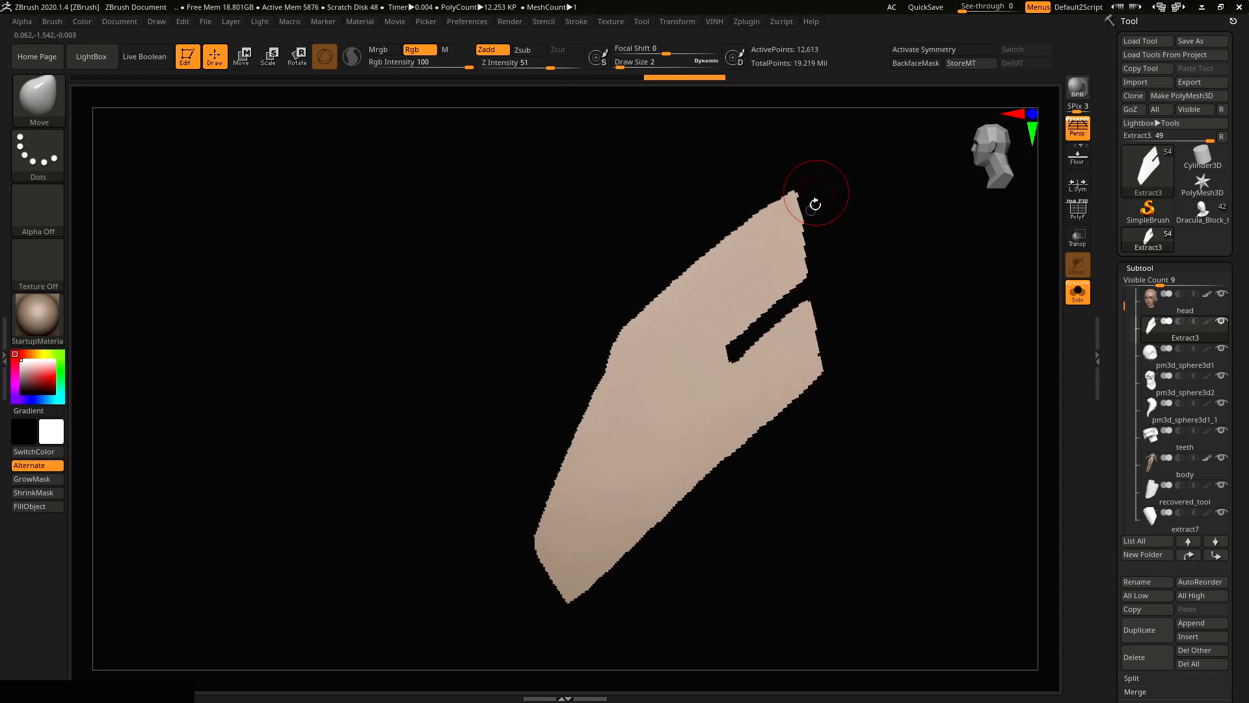
Step: Mask each corner of the panel's outline, including those of the notch, to protect them from smoothing
key(shift+q)
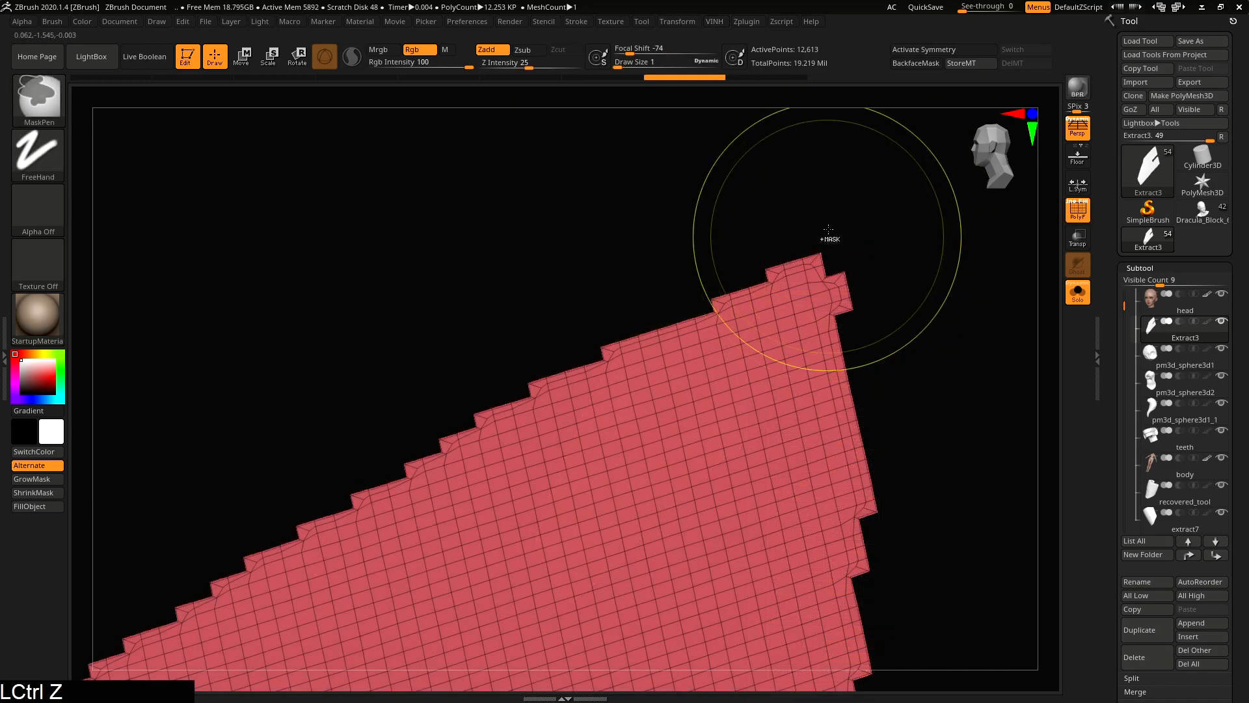
ctrl+drag(832, 233, 805, 265)
alt+right_drag(825, 237, 821, 462)
ctrl+drag(826, 472, 810, 447)
alt+right_drag(834, 366, 573, 432)
ctrl+drag(537, 441, 526, 432)
mouse_move(660, 407)
alt+right_down()
mouse_move(581, 327)
mouse_move(619, 408)
mouse_move(446, 329)
alt+right_up()
ctrl+drag(447, 331, 426, 351)
mouse_move(488, 199)
right_down()
mouse_move(739, 251)
mouse_move(714, 290)
mouse_move(797, 344)
right_up()
ctrl+drag(753, 277, 735, 306)
alt+right_drag(738, 305, 796, 491)
ctrl+drag(758, 458, 754, 456)
right_drag(565, 320, 410, 598)
ctrl+drag(411, 598, 387, 577)
mouse_move(390, 573)
alt+right_down()
mouse_move(458, 416)
mouse_move(555, 432)
mouse_move(359, 389)
mouse_move(681, 323)
mouse_move(670, 354)
mouse_move(582, 255)
alt+right_up()
ctrl+click(373, 407)
ctrl+drag(583, 254, 577, 272)
mouse_move(576, 272)
alt+right_down()
mouse_move(544, 181)
mouse_move(747, 293)
mouse_move(694, 373)
mouse_move(735, 341)
mouse_move(800, 326)
mouse_move(816, 297)
mouse_move(775, 309)
mouse_move(826, 263)
alt+right_up()
mouse_move(649, 374)
alt+right_down()
mouse_move(703, 339)
mouse_move(753, 267)
alt+right_up()
key(shift+f)
key(shift+f)
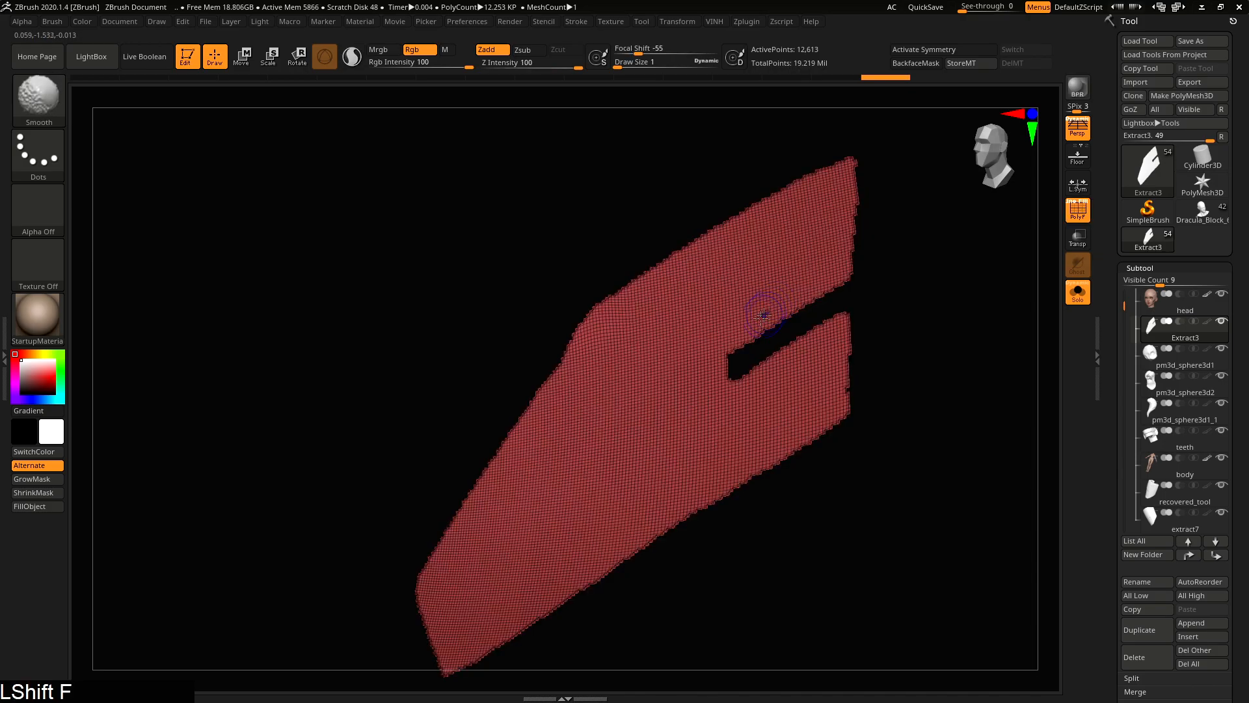
Step: Switch Polish By Features to its open-circle mode, polish the panel's jagged borders with it, and clear the mask
key(shift+q)
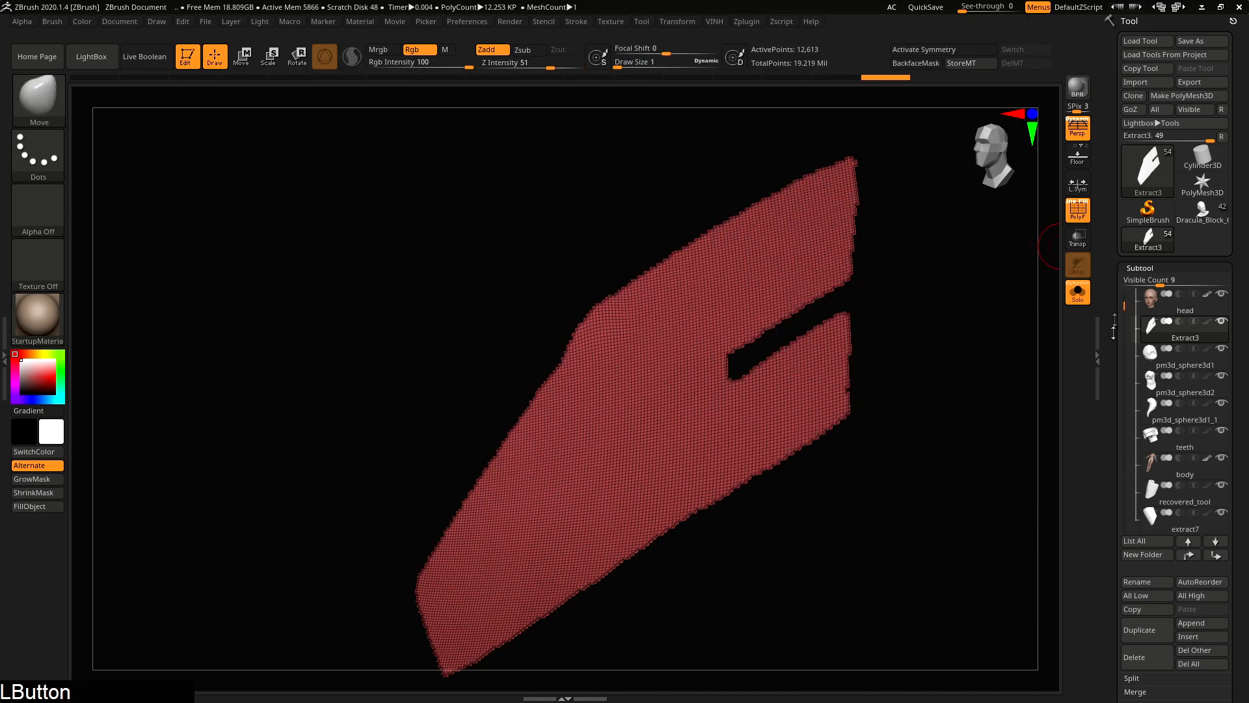
drag(1114, 338, 1112, 208)
click(1149, 513)
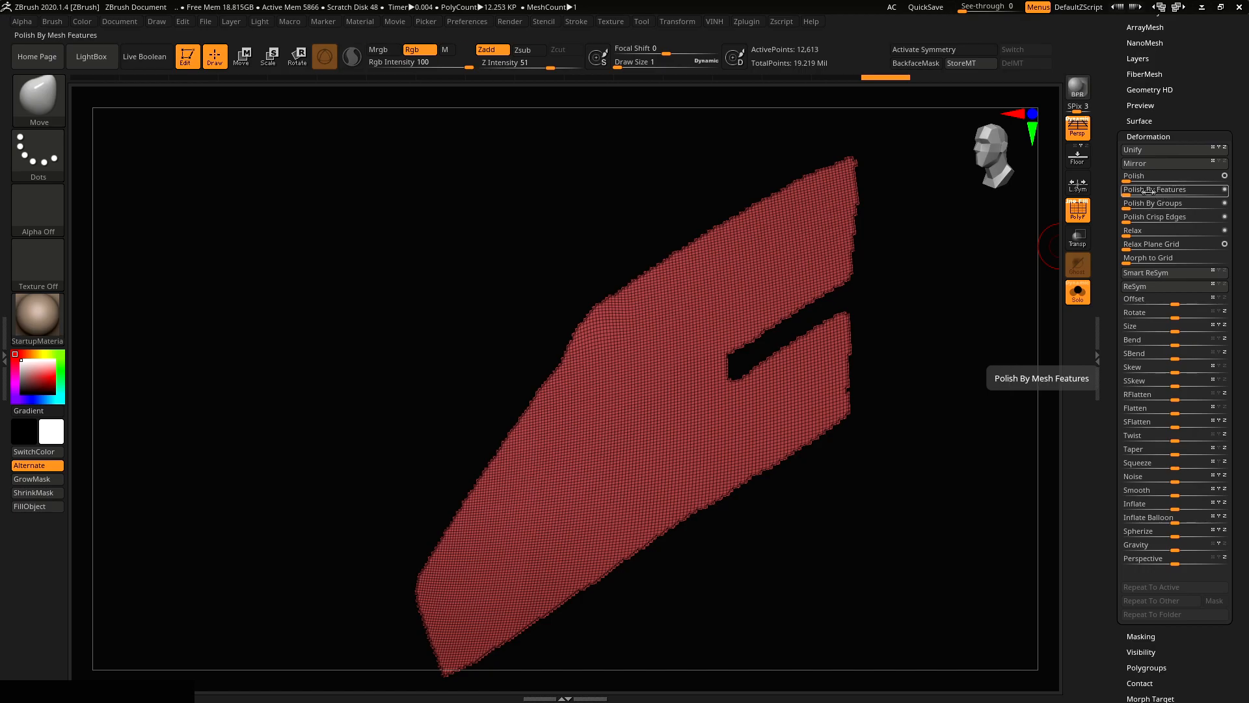
click(1226, 189)
drag(1125, 194, 1143, 202)
click(1141, 196)
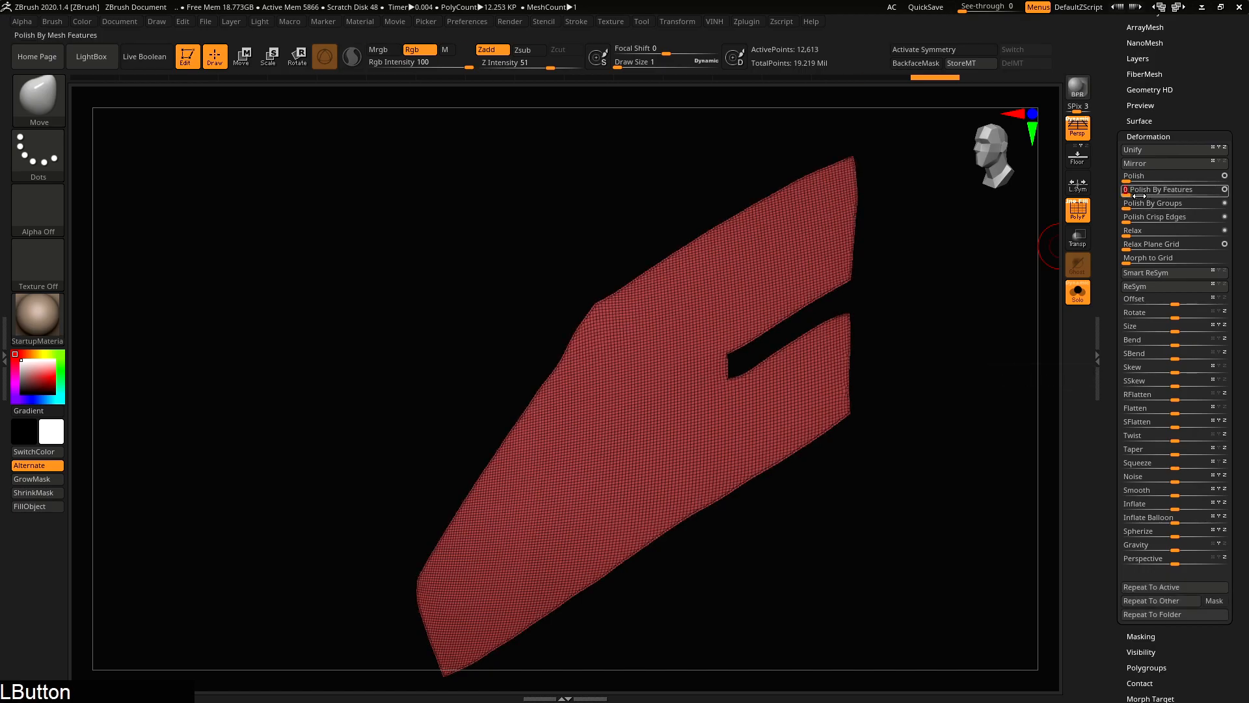
right_drag(853, 259, 827, 298)
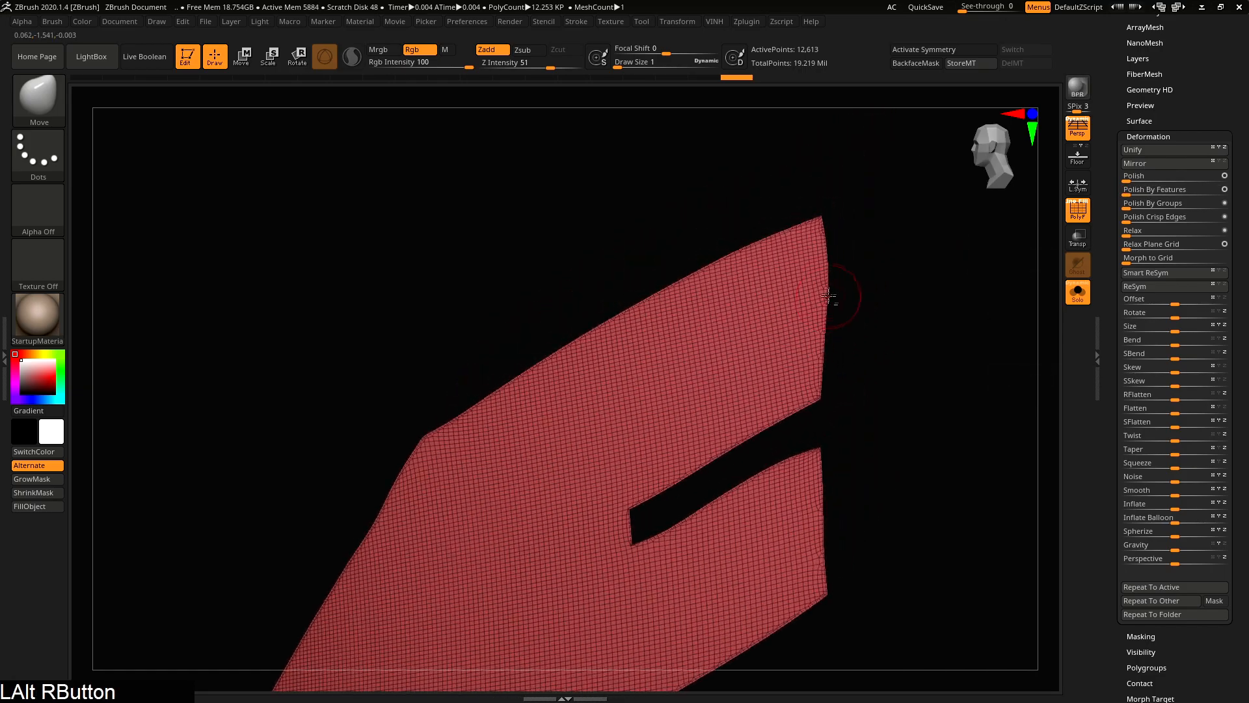
mouse_move(852, 247)
right_down()
mouse_move(884, 236)
mouse_move(877, 300)
right_up()
ctrl+drag(886, 306, 908, 677)
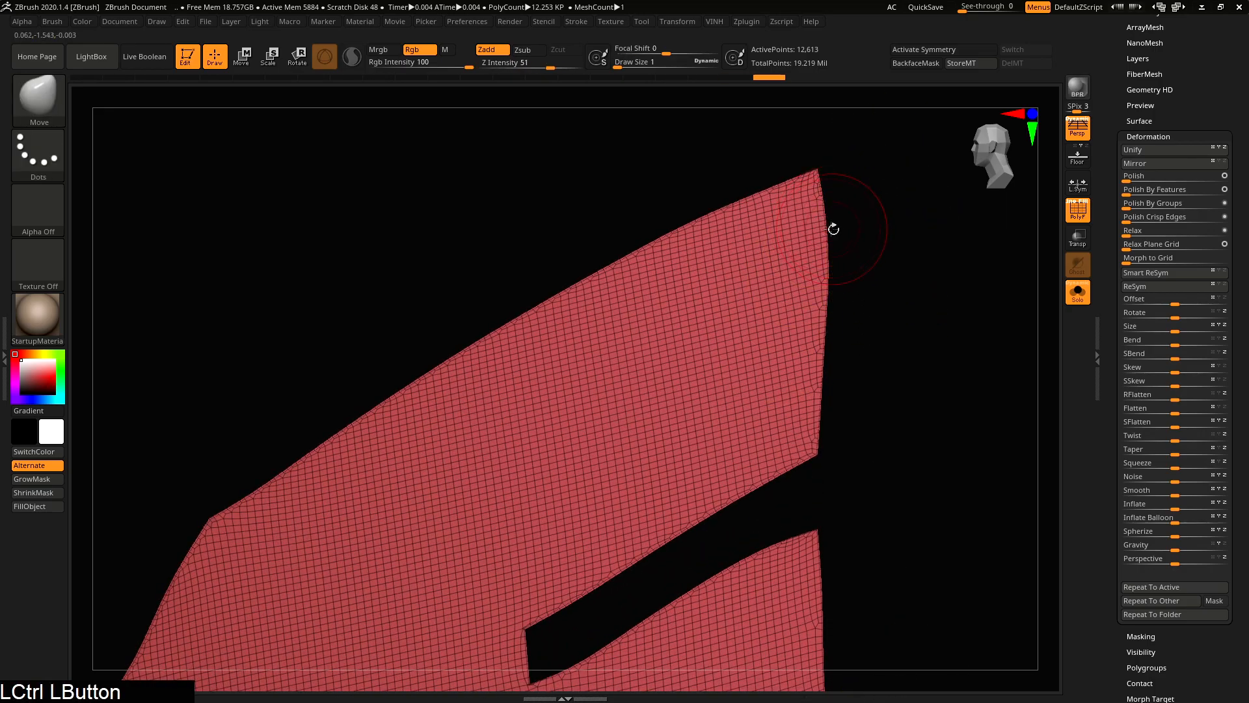
Step: Retopologize the panel with ZRemesher at a target polygons count of 1
key(shift+f)
mouse_move(881, 329)
alt+right_down()
mouse_move(811, 288)
mouse_move(828, 306)
mouse_move(850, 290)
mouse_move(865, 191)
mouse_move(842, 357)
mouse_move(686, 352)
mouse_move(716, 329)
alt+right_up()
key(shift+q)
drag(701, 534, 697, 535)
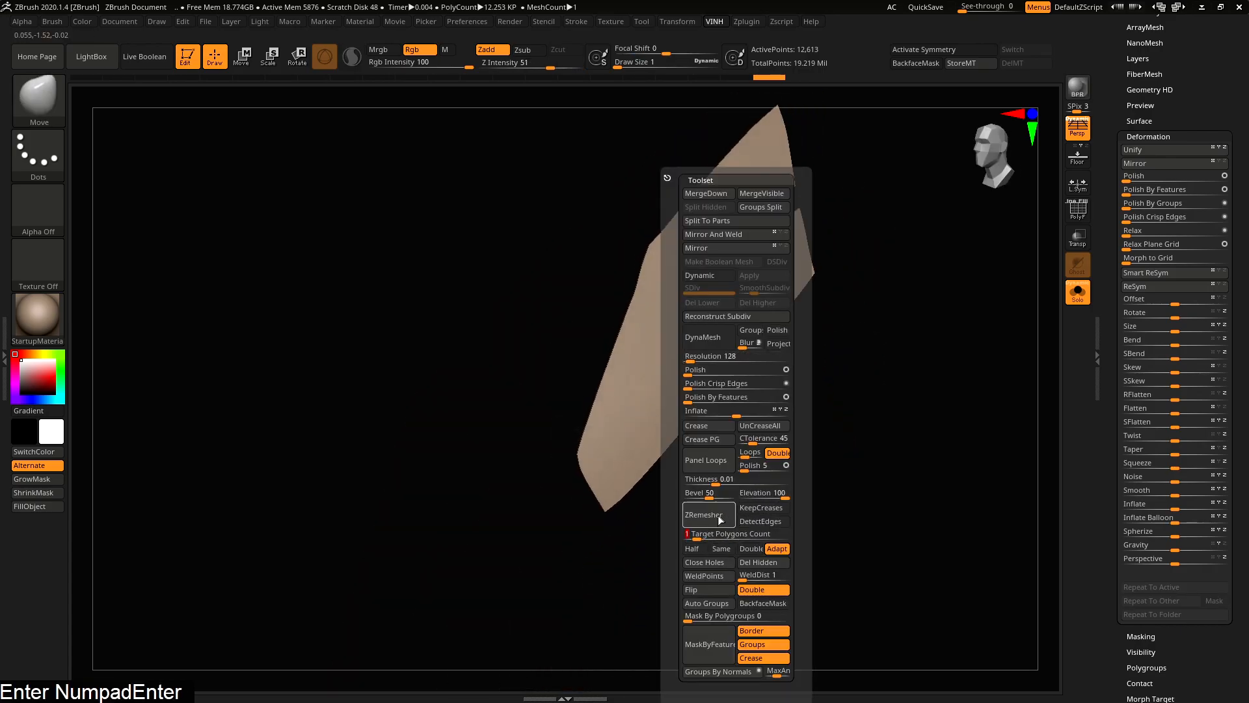
click(720, 518)
key(shift+f)
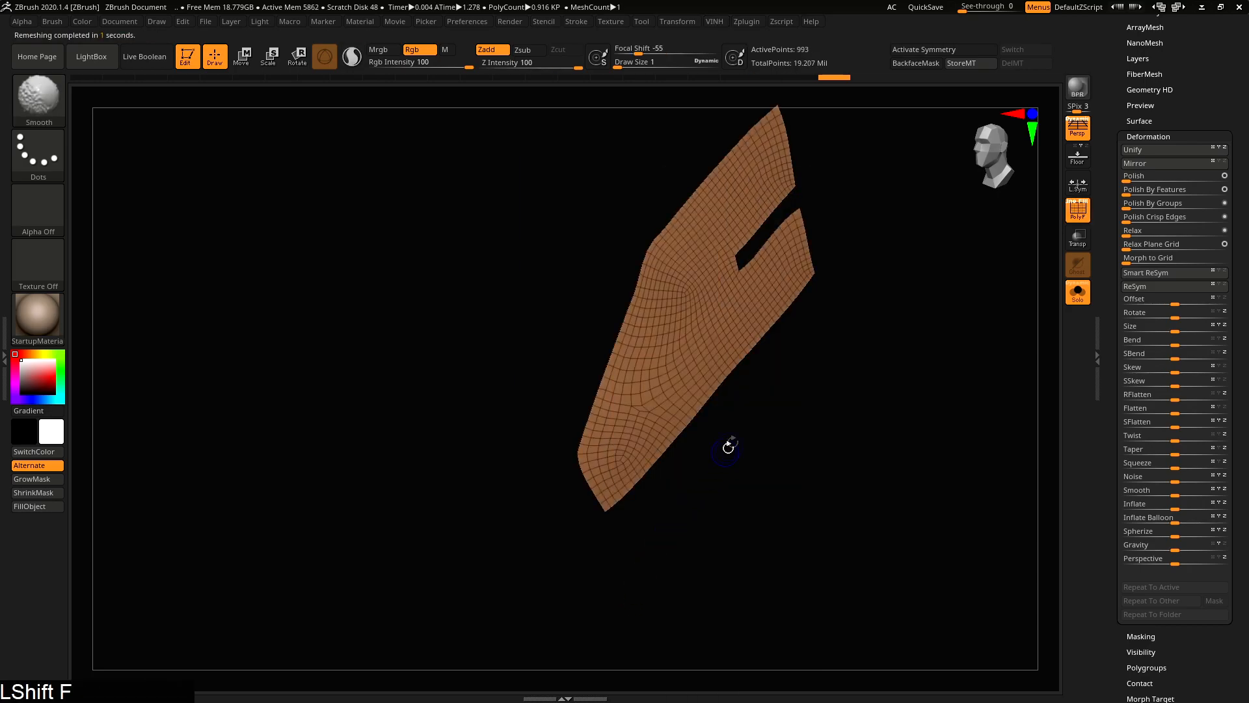
Step: Mask the outline and notch corners of the remeshed panel
mouse_move(760, 366)
right_down()
mouse_move(819, 343)
mouse_move(824, 291)
mouse_move(763, 372)
mouse_move(739, 218)
mouse_move(772, 243)
mouse_move(795, 362)
mouse_move(781, 436)
right_up()
ctrl+click(720, 212)
ctrl+drag(747, 427, 743, 418)
alt+right_drag(743, 417, 733, 343)
alt+right_drag(537, 437, 536, 351)
ctrl+drag(550, 211, 527, 202)
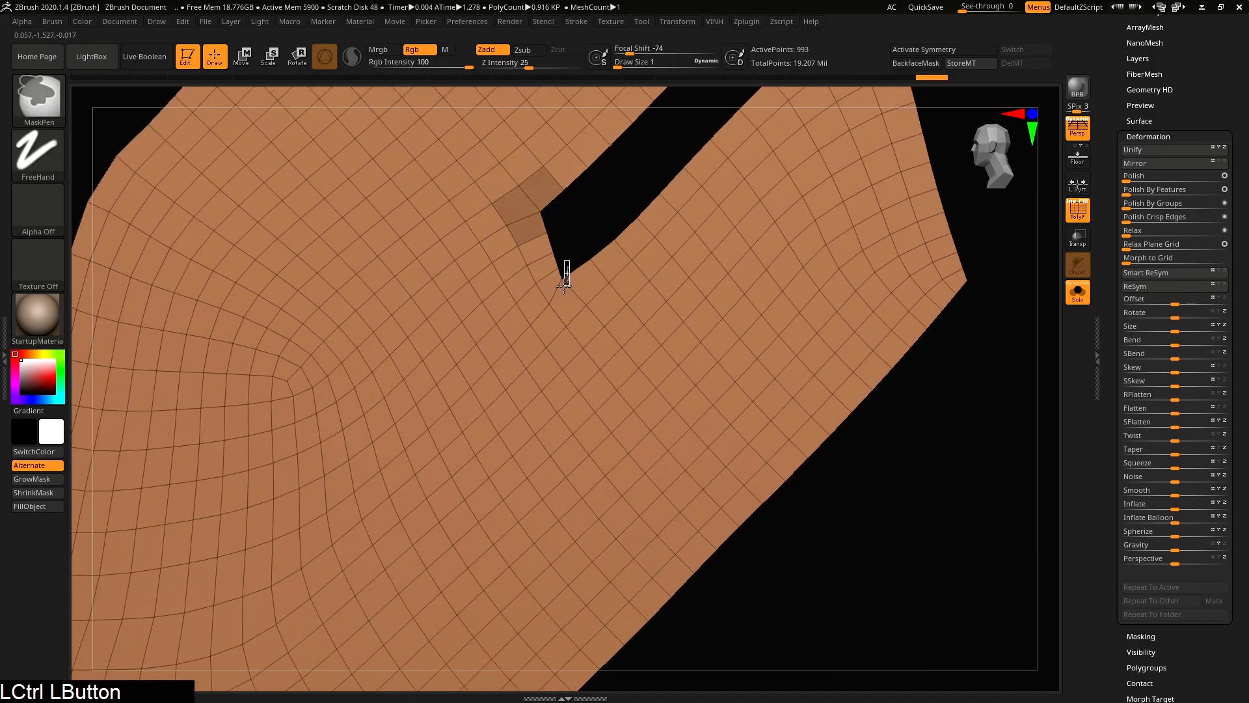
ctrl+drag(560, 287, 560, 287)
alt+right_drag(563, 289, 670, 225)
ctrl+drag(673, 223, 654, 273)
ctrl+drag(739, 551, 730, 544)
mouse_move(732, 516)
alt+right_down()
mouse_move(627, 320)
mouse_move(549, 337)
mouse_move(545, 273)
alt+right_up()
ctrl+drag(498, 220, 505, 273)
mouse_move(550, 282)
alt+right_down()
mouse_move(542, 266)
mouse_move(413, 441)
mouse_move(328, 475)
alt+right_up()
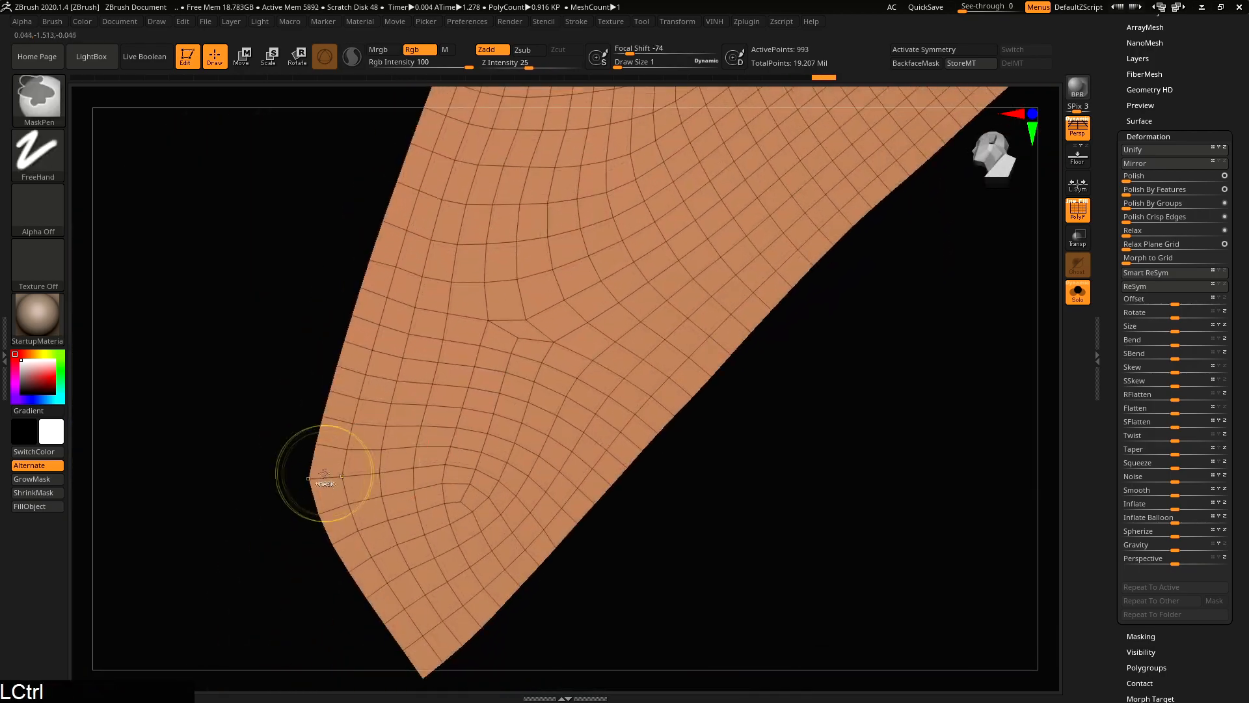
ctrl+drag(322, 483, 324, 484)
alt+right_drag(461, 557, 468, 483)
ctrl+drag(418, 592, 436, 612)
alt+right_drag(449, 456, 438, 334)
Step: Smooth the remeshed panel's borders with Polish By Features and clear the corner masks
right_click(861, 164)
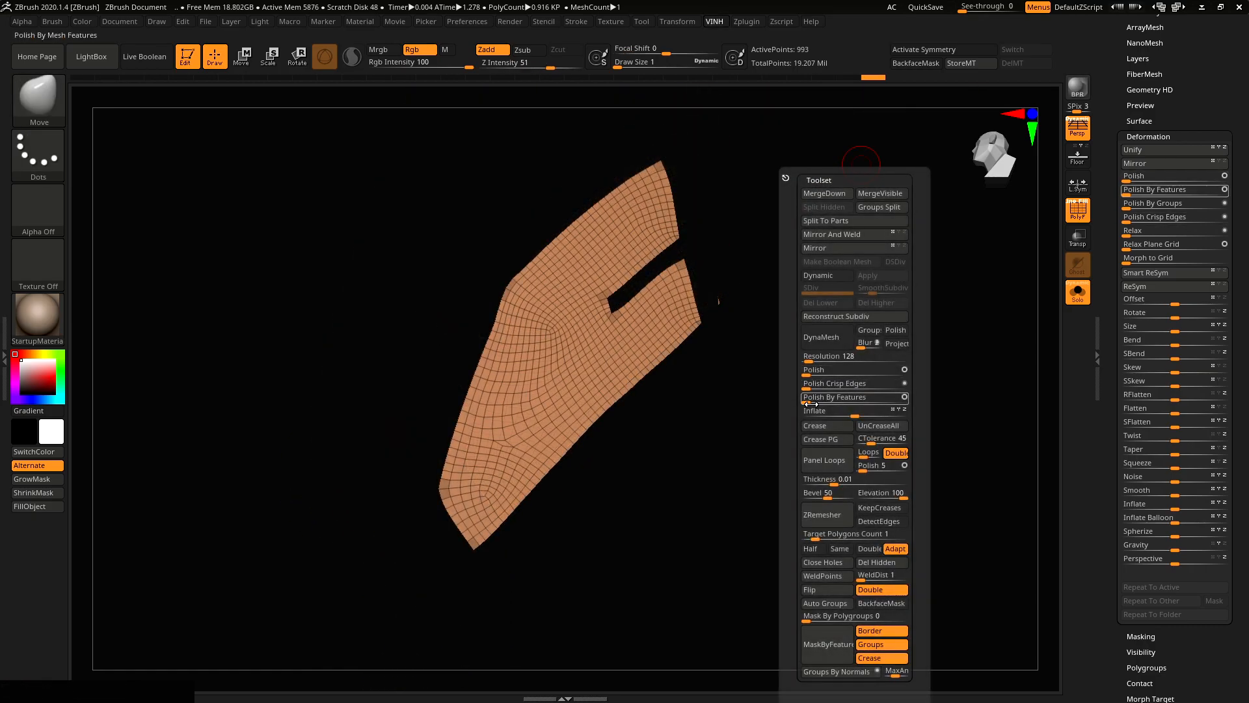
click(813, 402)
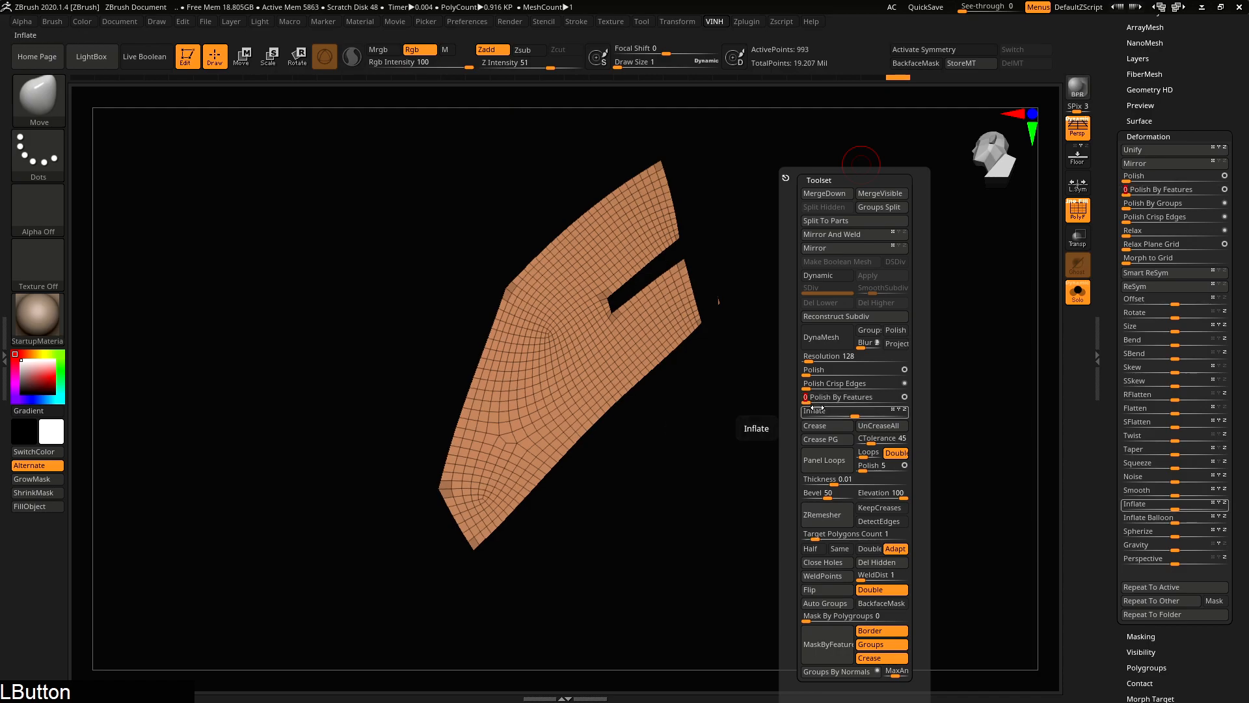
key(shift+f)
ctrl+drag(703, 311, 712, 332)
right_drag(713, 331, 713, 397)
alt+right_drag(631, 282, 695, 228)
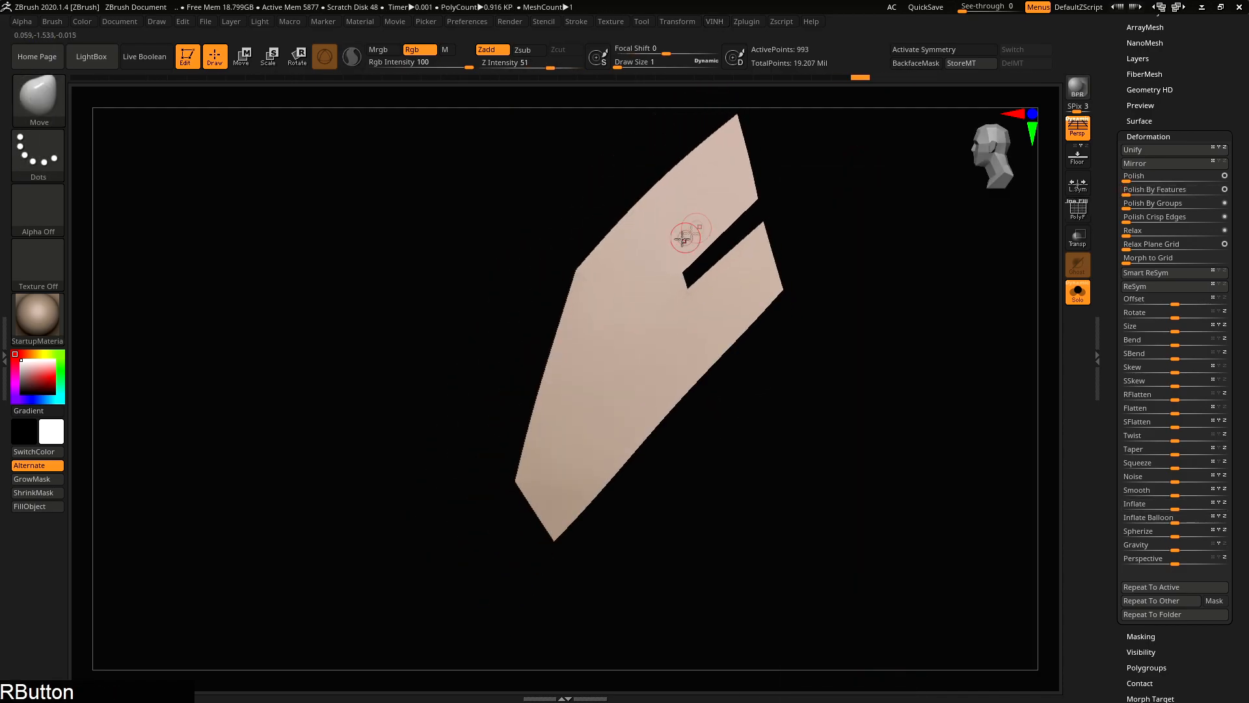
Step: Set the draw size to 6 and adjust the bend in the panel's outer edge with the Move brush
drag(605, 265, 576, 273)
key(shift+f)
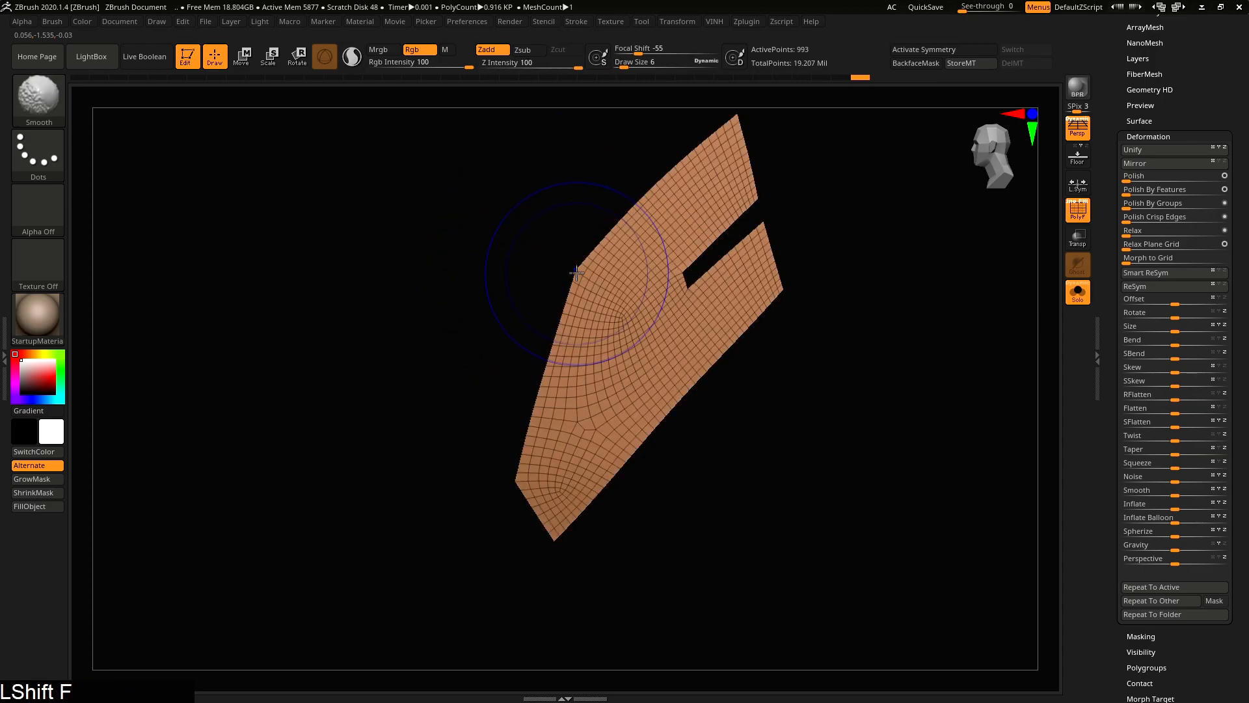
right_drag(570, 259, 849, 287)
key(shift+f)
key(shift+f)
Step: Run ZRemesher on the panel again to rebuild its topology
key(2)
click(769, 533)
click(781, 514)
mouse_move(748, 308)
right_down()
mouse_move(811, 302)
mouse_move(755, 223)
mouse_move(689, 285)
mouse_move(479, 354)
right_up()
key(1)
Step: Reduce the draw size and reshape the outer-edge bend of the panel with small Move brush strokes
drag(480, 354, 448, 359)
key(shift+f)
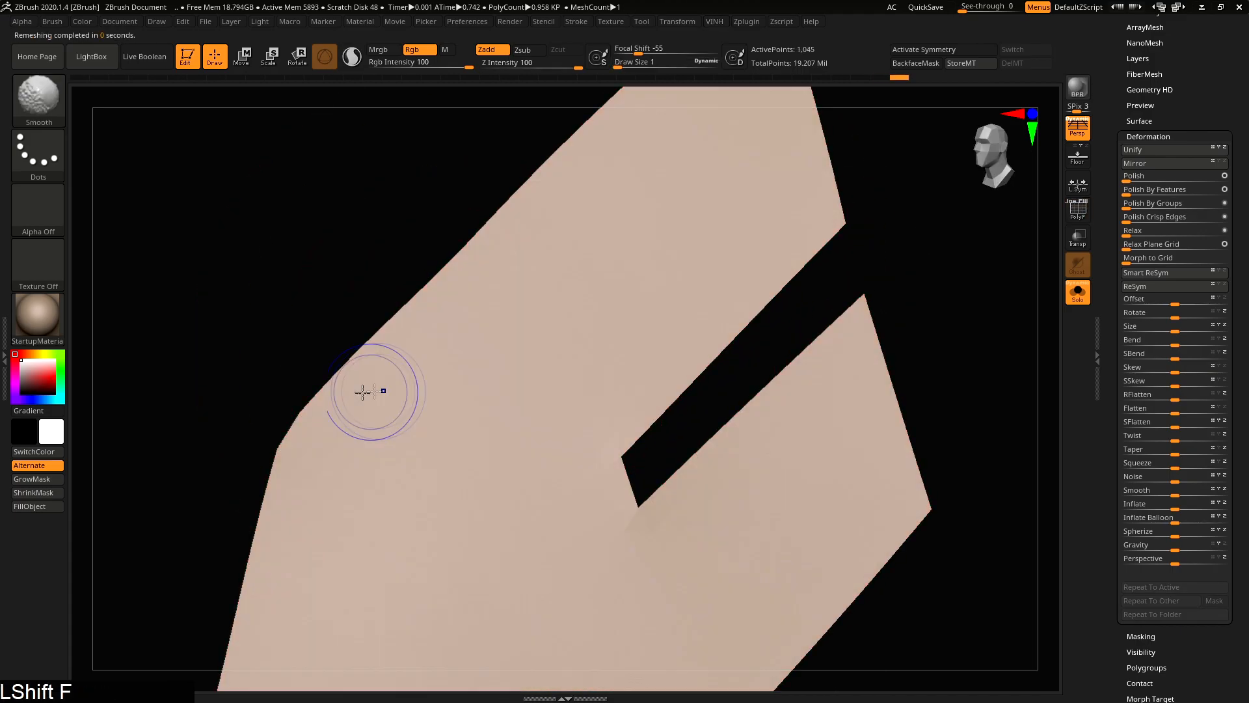
mouse_move(294, 416)
alt+right_down()
mouse_move(421, 352)
mouse_move(362, 388)
alt+right_up()
key(shift+f)
key(s)
drag(362, 388, 362, 388)
drag(367, 401, 354, 399)
alt+right_drag(354, 400, 399, 319)
key(shift+f)
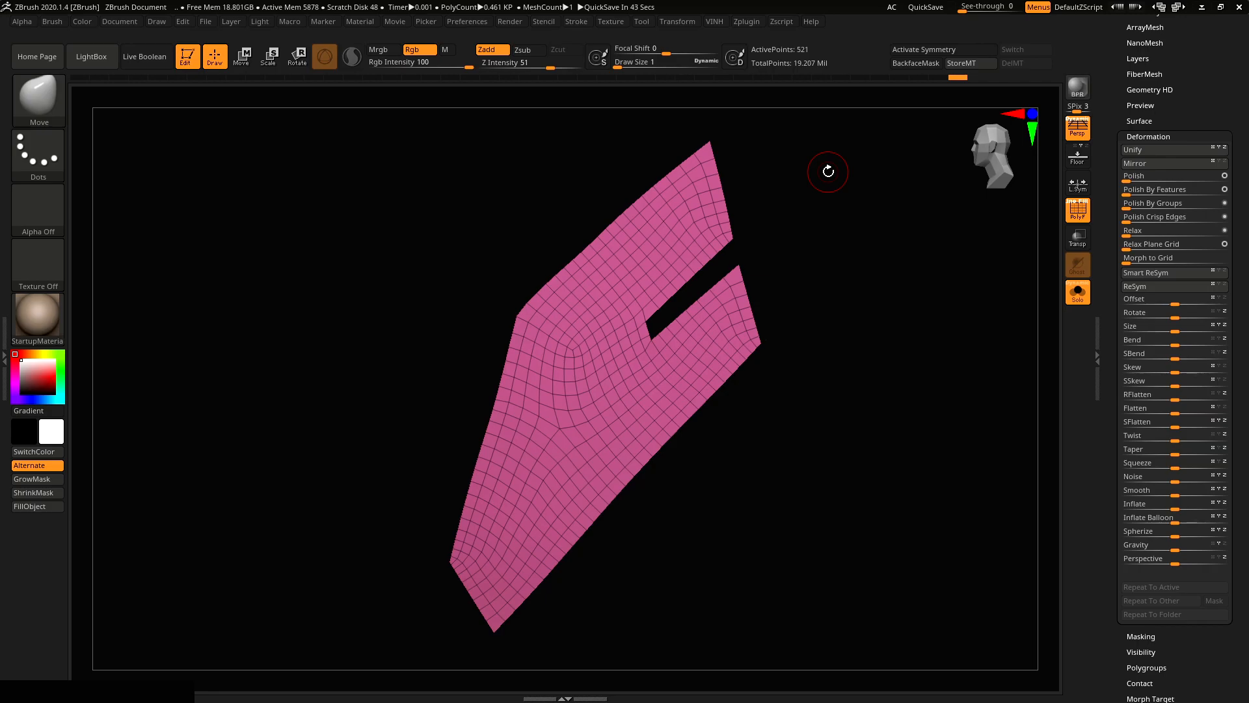
Step: Thicken the panel with Panel Loops using polish 0, thickness 0.00257, bevel 0 and elevation -100
key(shift+f)
right_drag(781, 306, 715, 310)
key(shift+f)
key(shift+f)
key(shift+q)
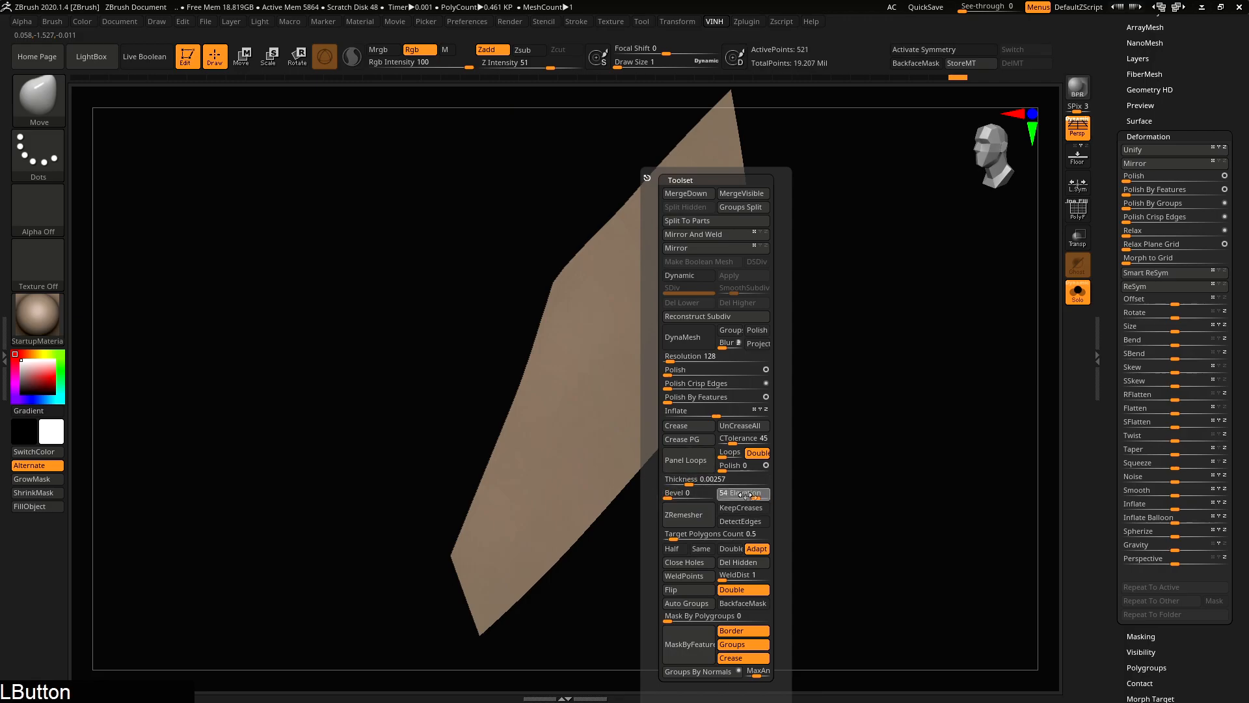
click(690, 465)
key(shift+f)
right_drag(635, 363, 703, 273)
Step: Try subdividing the thickened panel without creases
key(shift+f)
key(shift+f)
key(ctrl+d)
key(shift+f)
key(ctrl+z)
Step: Crease the thickened panel along its polygroup borders and hard edges
right_drag(727, 213, 650, 332)
key(shift+f)
key(shift+q)
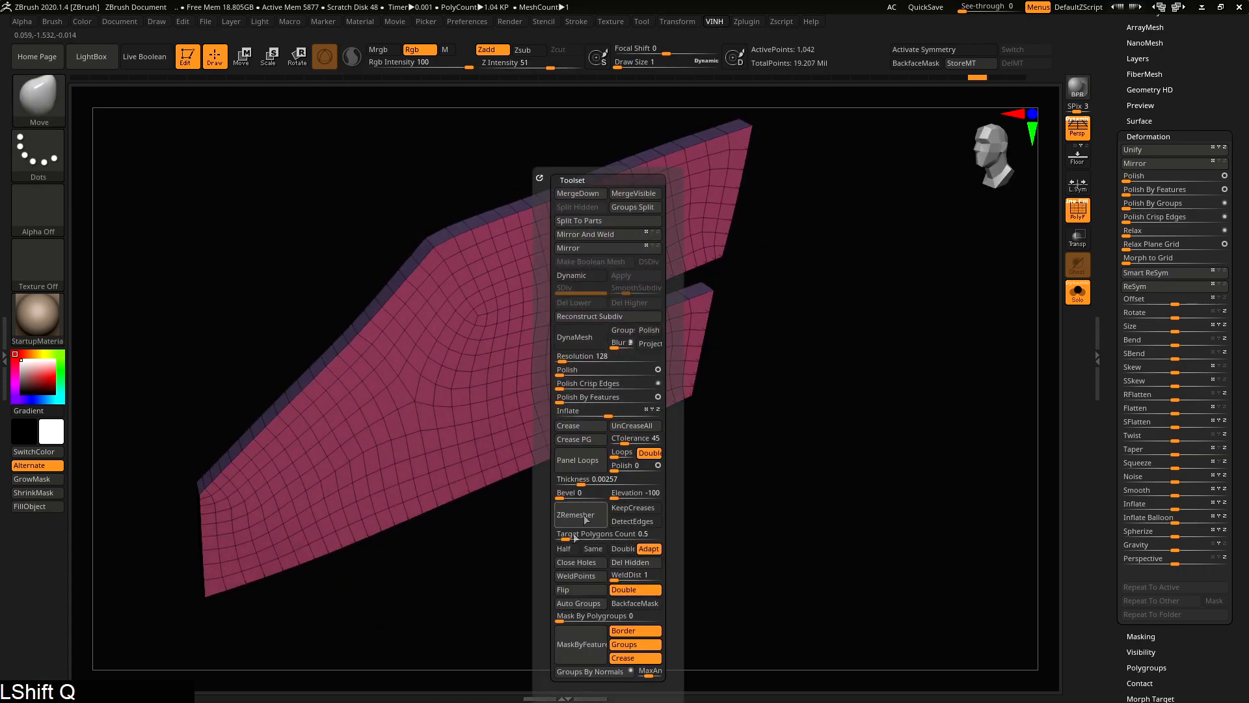
click(584, 439)
click(579, 427)
Step: Switch to the ZModeler brush and set its edge action to Crease at the panel's outer corner
alt+right_drag(414, 242, 423, 214)
key(z)
key(m)
click(423, 273)
key(space)
click(306, 359)
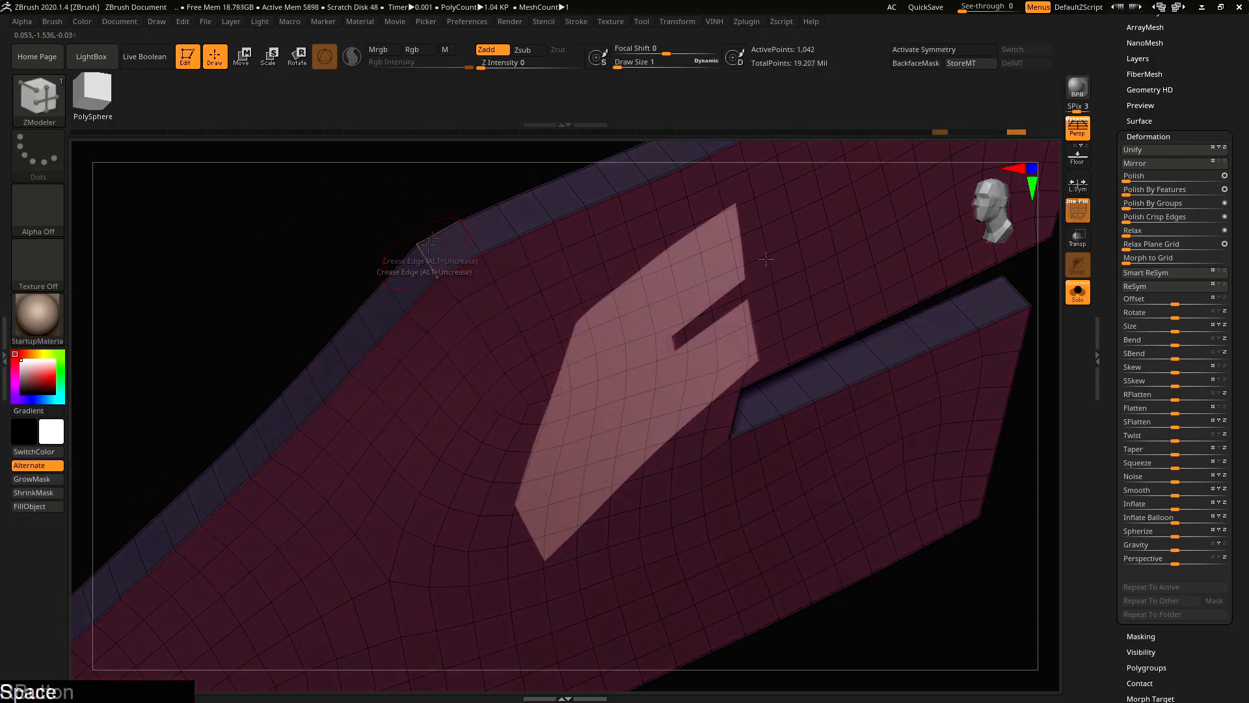
Step: Subdivide the creased panel and soften its edges
key(d)
key(shift)
key(shift+f)
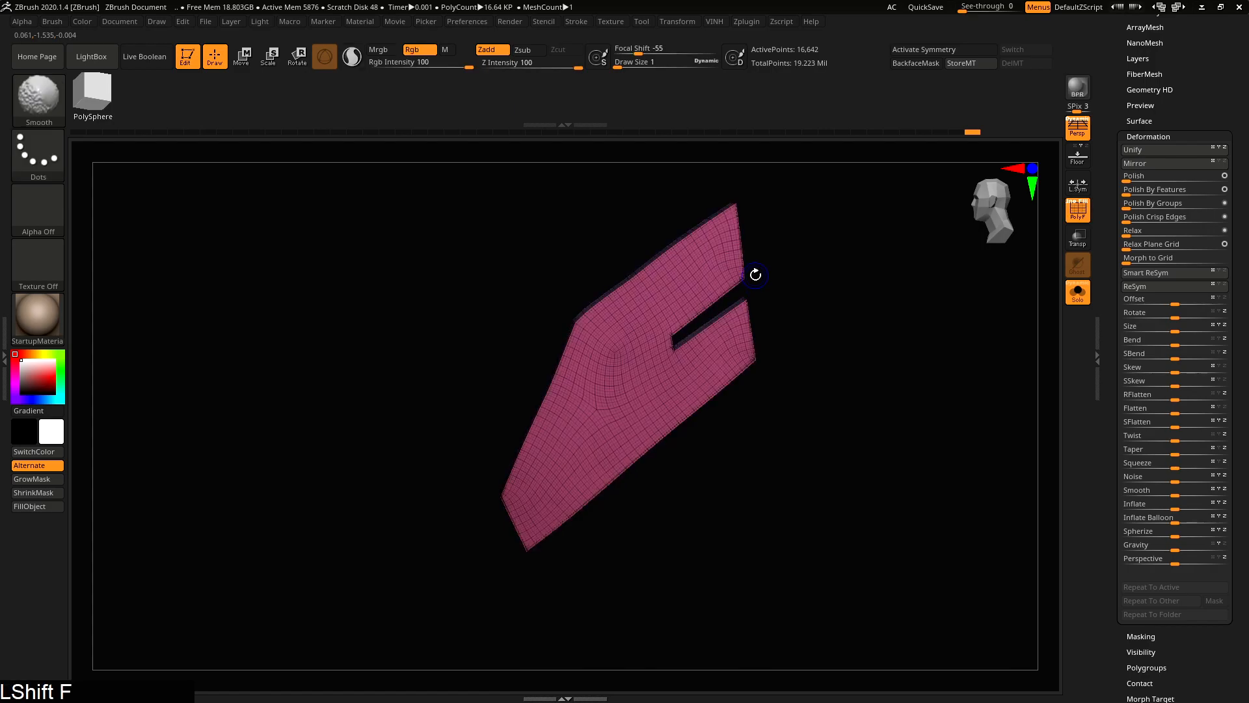
key(shift+f)
key(shift+q)
click(807, 370)
mouse_move(782, 292)
right_down()
mouse_move(803, 307)
mouse_move(700, 332)
mouse_move(557, 265)
right_up()
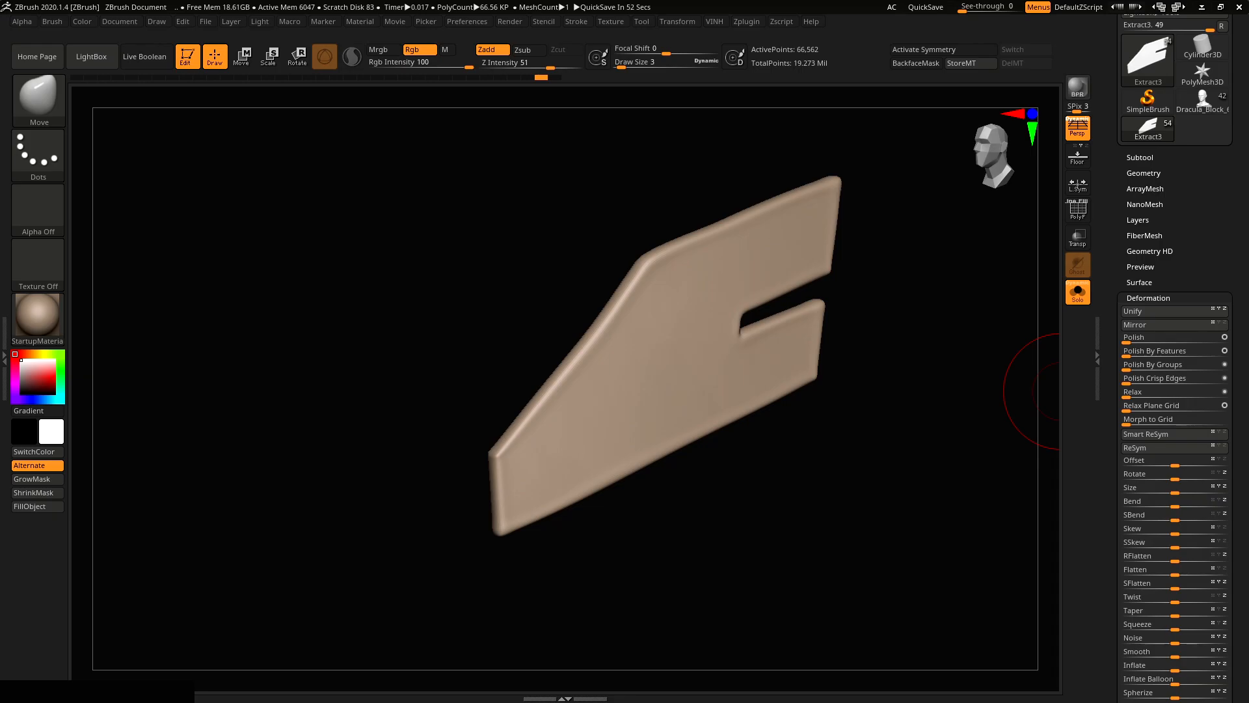
Step: Set the Move brush's draw size to 1 and inspect the softened panel
mouse_move(1058, 489)
right_down()
mouse_move(731, 387)
mouse_move(744, 352)
mouse_move(744, 374)
mouse_move(733, 334)
mouse_move(747, 401)
right_up()
key(shift+f)
key(shift+f)
key(s)
drag(748, 401, 741, 402)
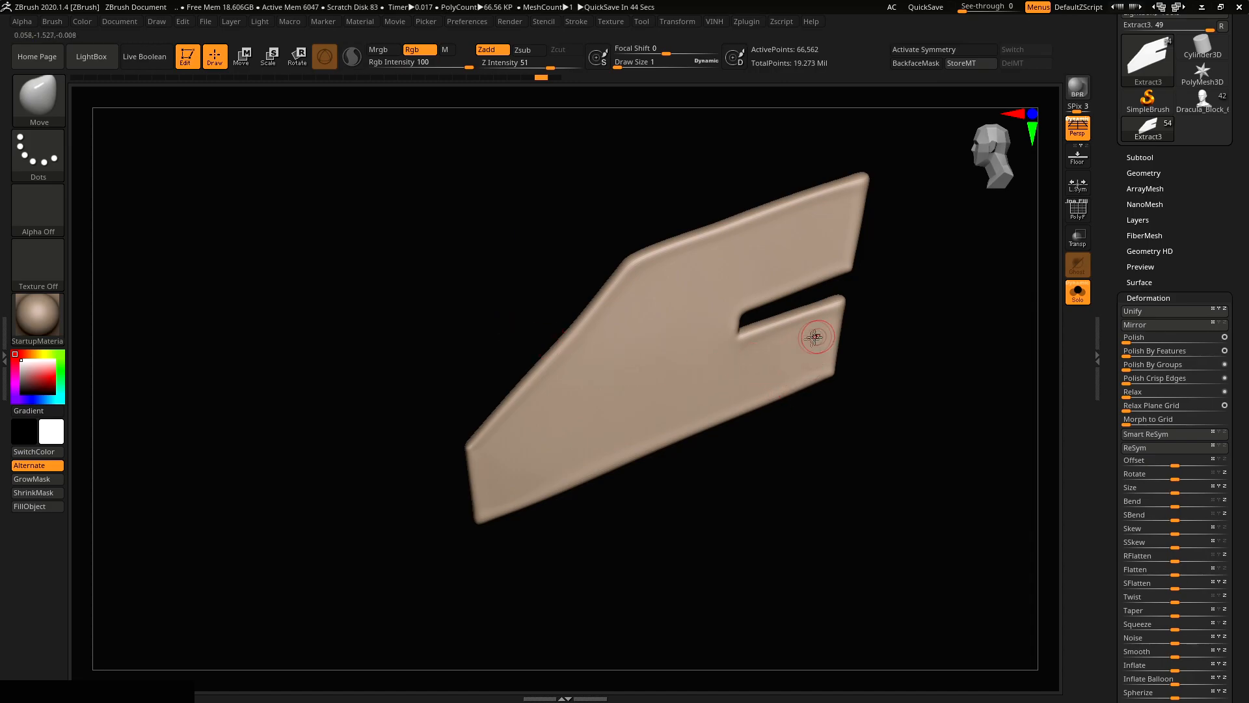
right_click(846, 332)
Step: Apply Polish to the surface of the softened panel
key(shift+q)
click(807, 360)
drag(807, 359, 879, 360)
click(832, 345)
click(785, 367)
alt+right_drag(847, 325, 724, 320)
mouse_move(893, 252)
right_down()
mouse_move(813, 365)
mouse_move(791, 352)
right_up()
key(shift)
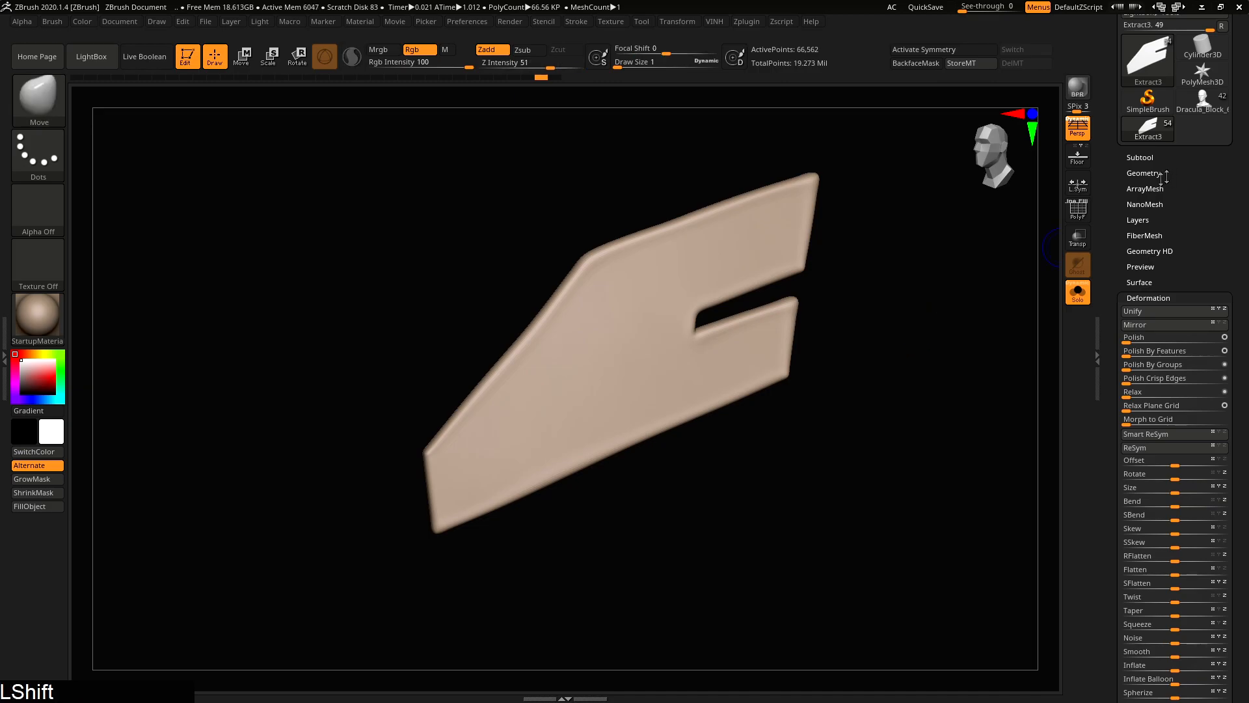
Step: Clone the finished panel as a separate tool
click(1141, 158)
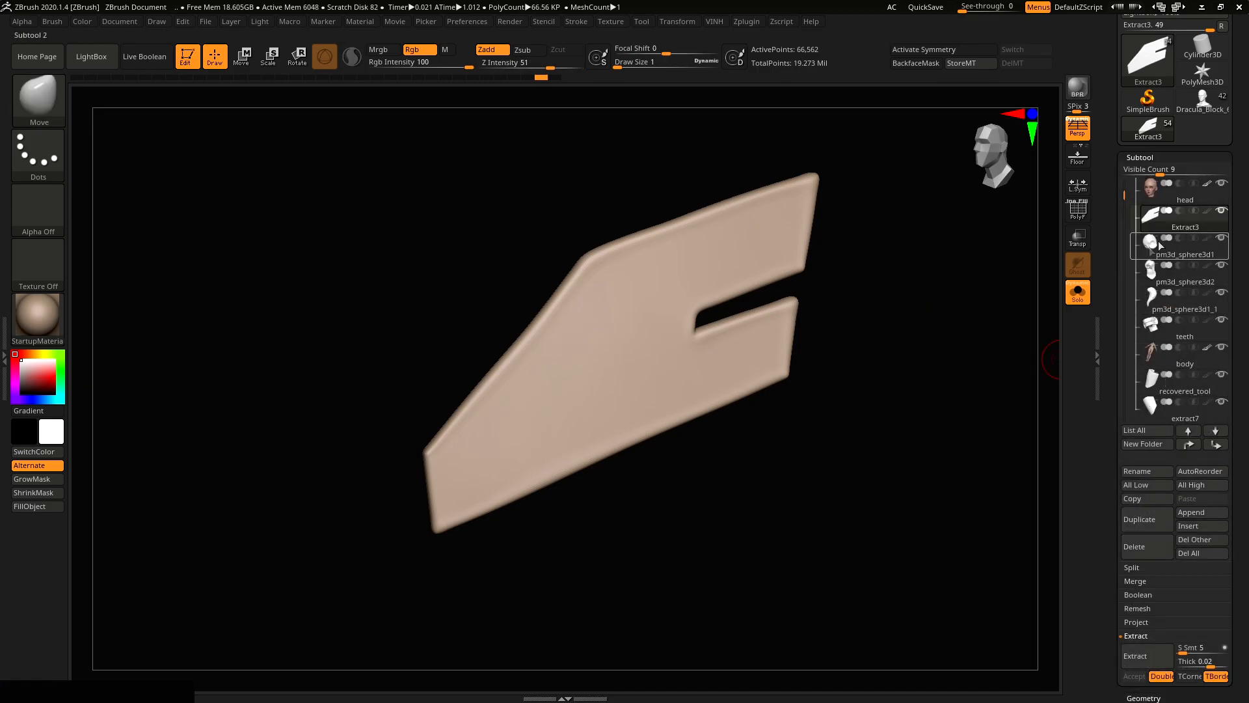
drag(1230, 117, 1230, 227)
click(1141, 110)
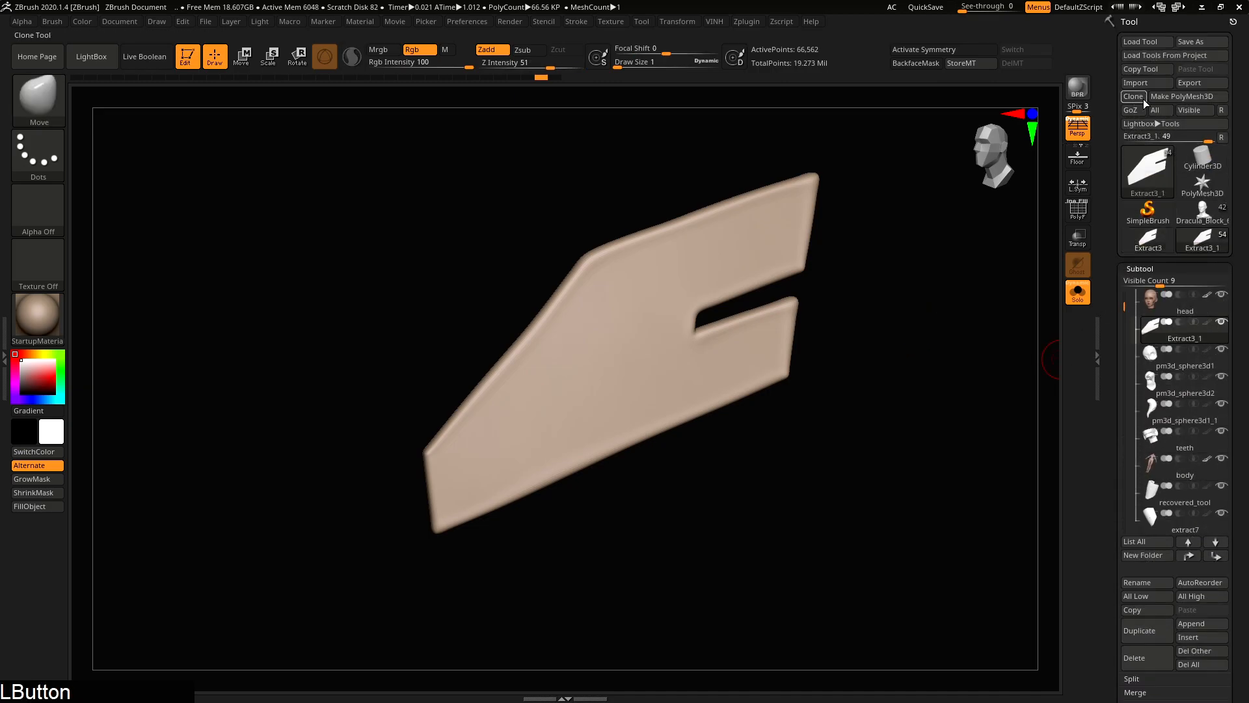
Step: Switch to the cloned panel's own tool and insert a Cylinder3D as a second subtool
alt+right_drag(789, 329, 710, 339)
key(shift+f)
key(shift+f)
right_drag(795, 354, 807, 338)
click(1207, 640)
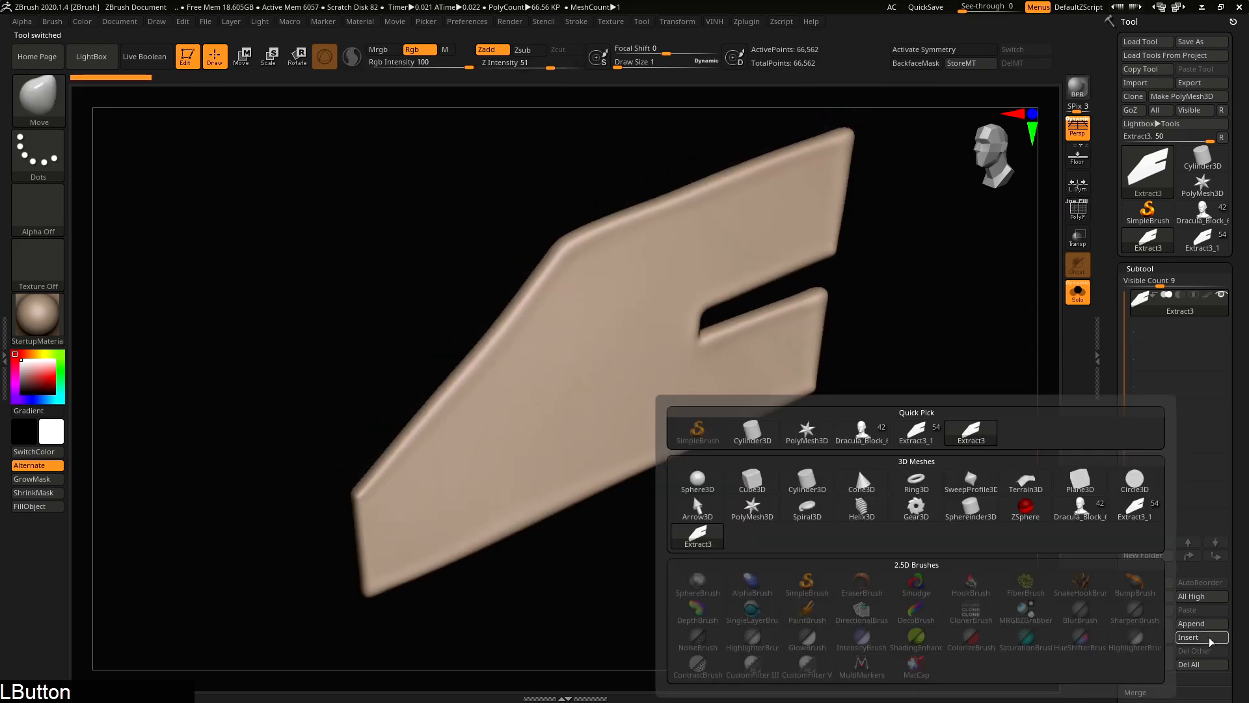
click(754, 442)
alt+right_drag(872, 494, 849, 391)
key(f)
key(f)
shift+right_drag(898, 451, 769, 340)
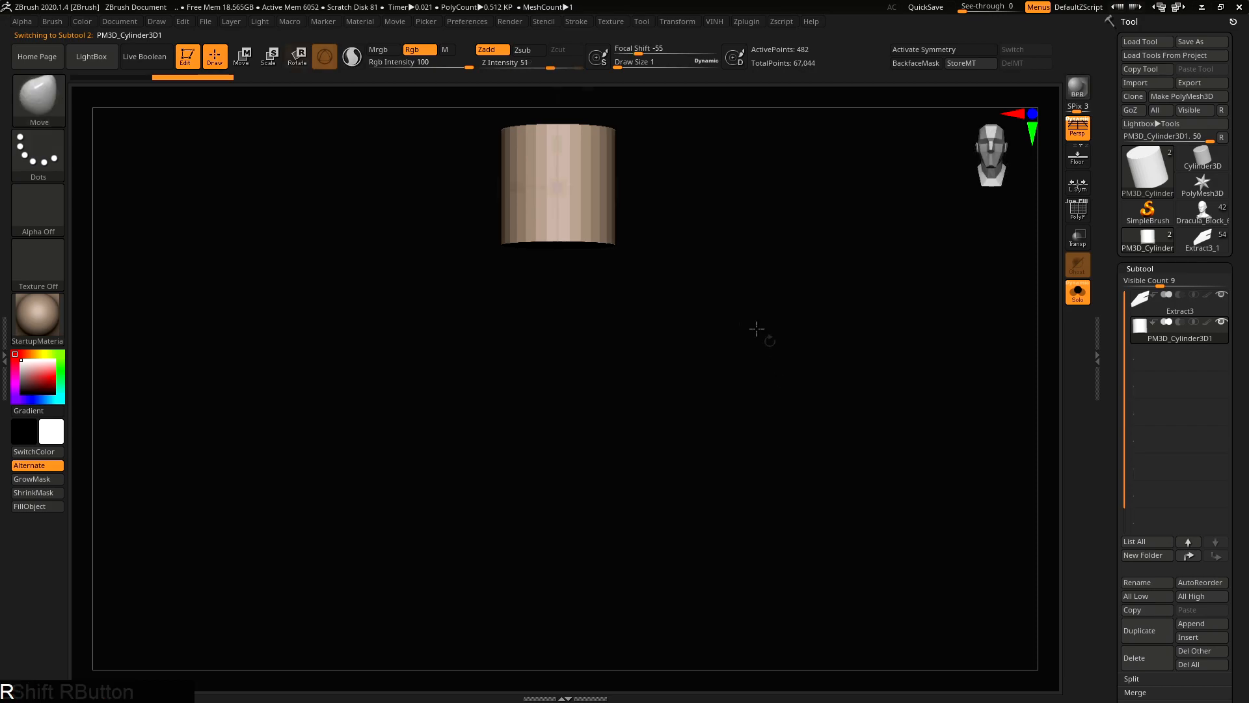
Step: Rotate the cylinder so its round end faces the same way as the panel's surface, and subdivide it twice
key(r)
key(ctrl+1)
drag(778, 255, 778, 195)
drag(783, 300, 599, 182)
key(ctrl+d)
key(ctrl+d)
Step: Scale and position the cylinder so it passes through the middle of the panel, beside the slot's closed end
right_drag(729, 215, 644, 189)
alt+right_drag(644, 189, 732, 273)
drag(735, 283, 550, 242)
right_drag(585, 277, 569, 281)
drag(551, 303, 507, 294)
key(alt+1)
key(w)
right_drag(581, 288, 693, 297)
drag(551, 303, 596, 311)
right_drag(602, 304, 627, 288)
drag(562, 282, 560, 271)
key(alt+1)
right_drag(655, 315, 612, 303)
alt+right_drag(612, 303, 661, 323)
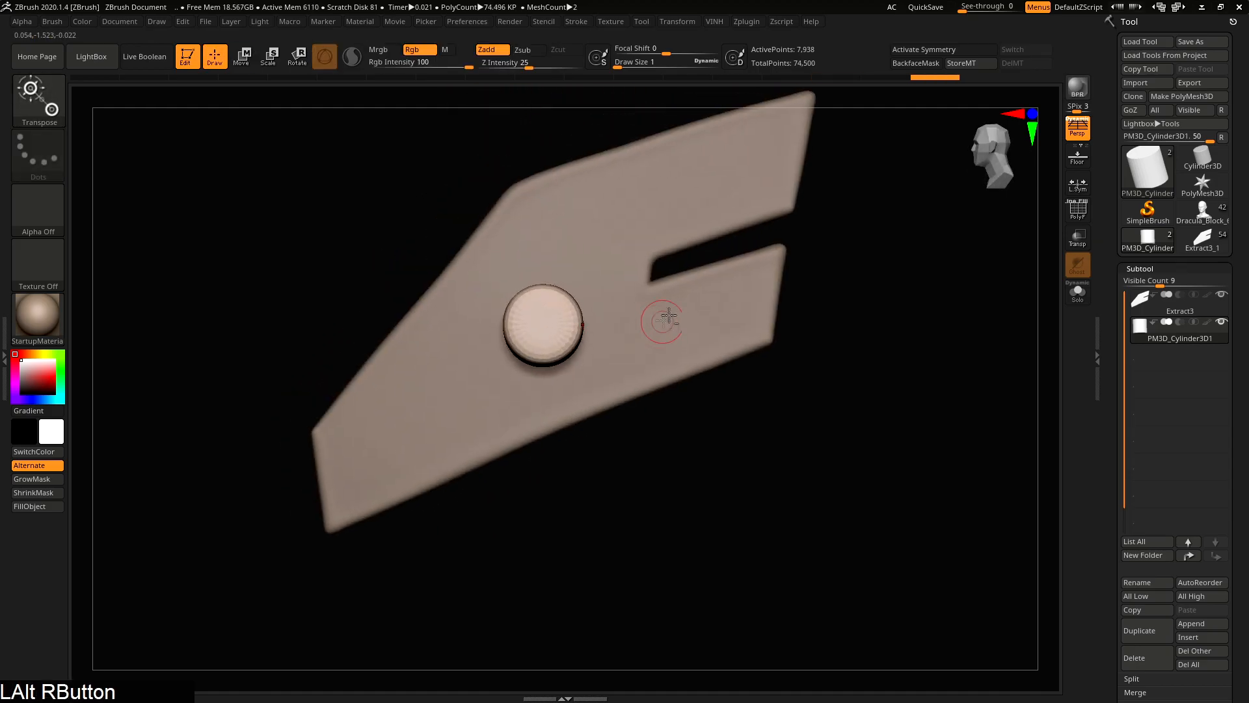
Step: Mark the panel as the Boolean start group, set the cylinder to subtract, and turn on Live Boolean
click(1154, 296)
key(shift+f)
key(shift+f)
alt+right_drag(747, 306, 923, 391)
click(151, 56)
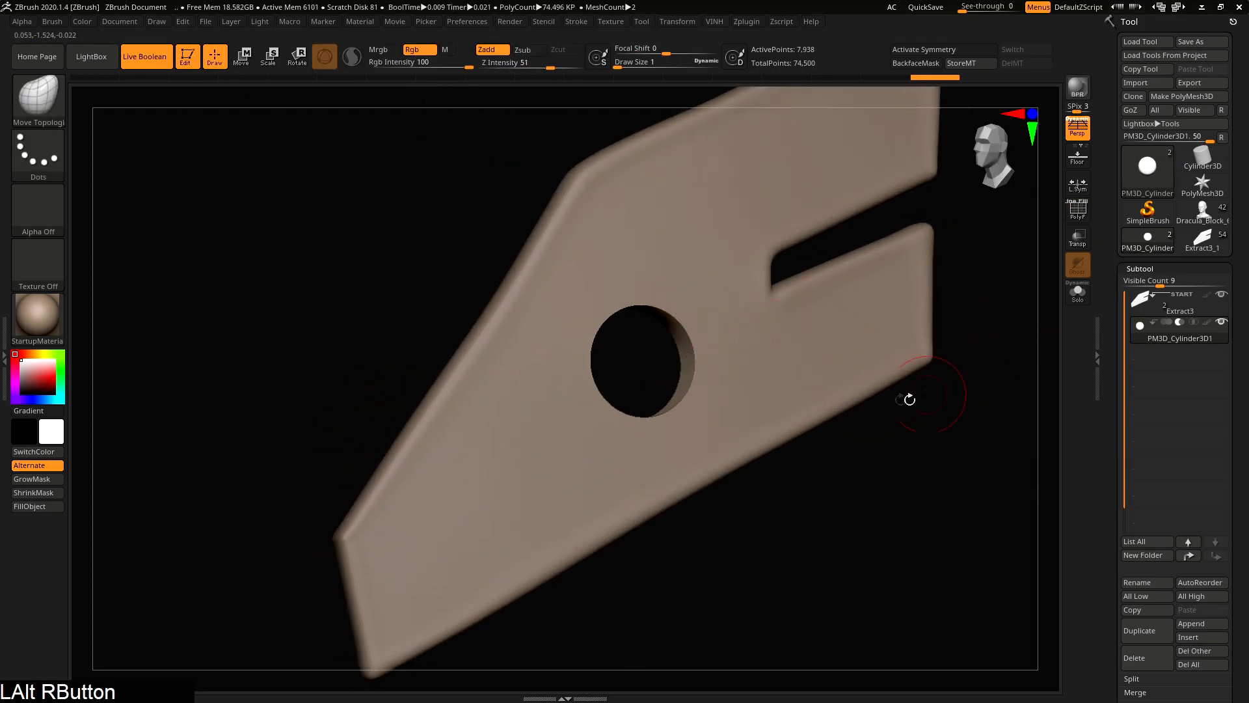
Step: Enable DSDiv and make a Boolean mesh from the panel and cylinder
key(shift+q)
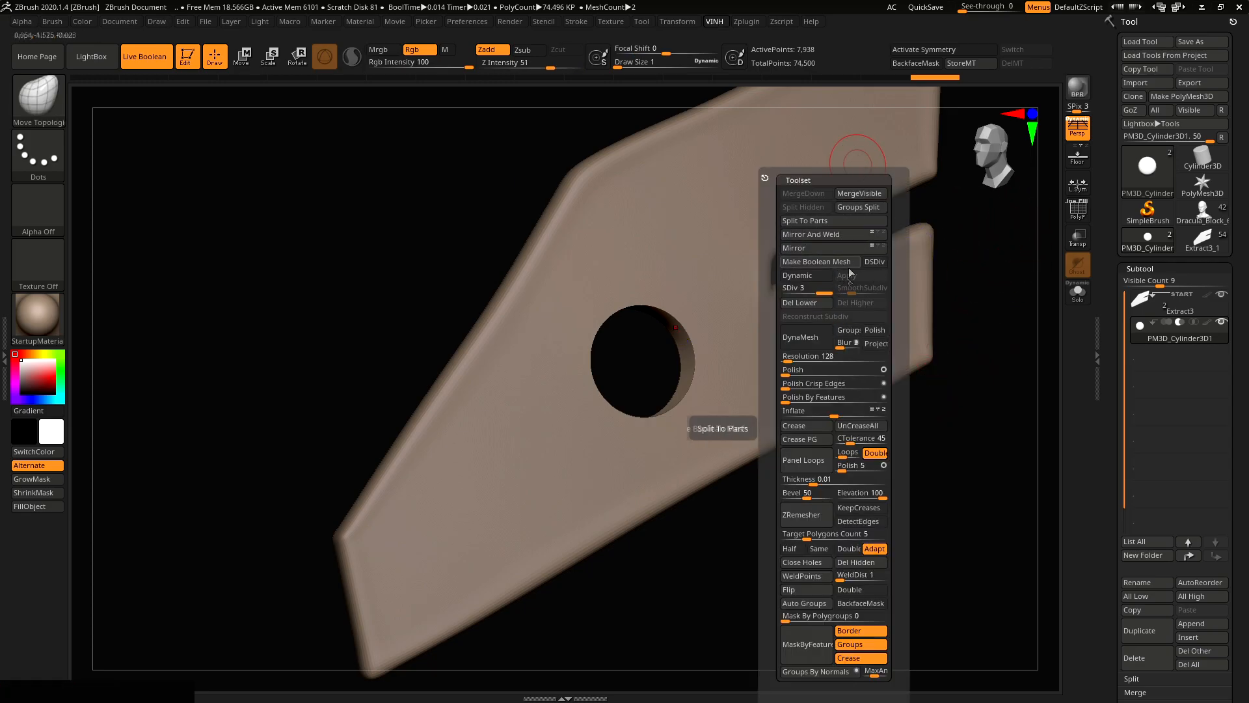
click(883, 264)
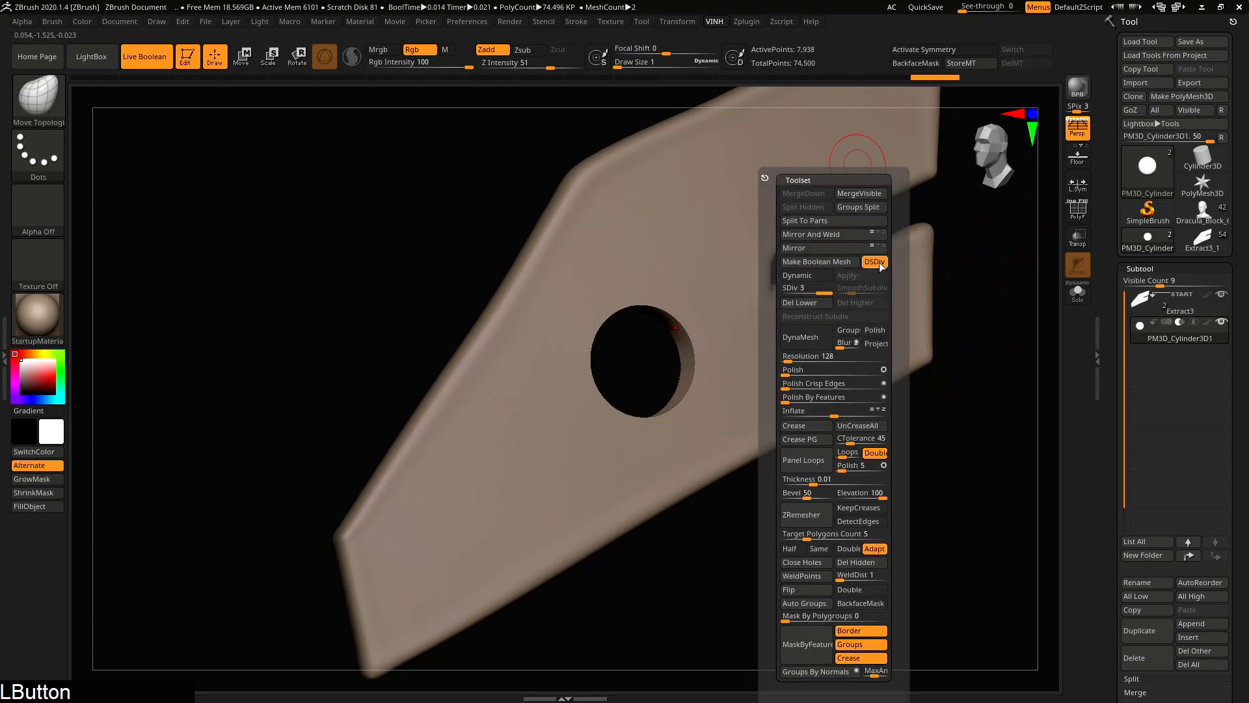
key(shift+q)
click(981, 260)
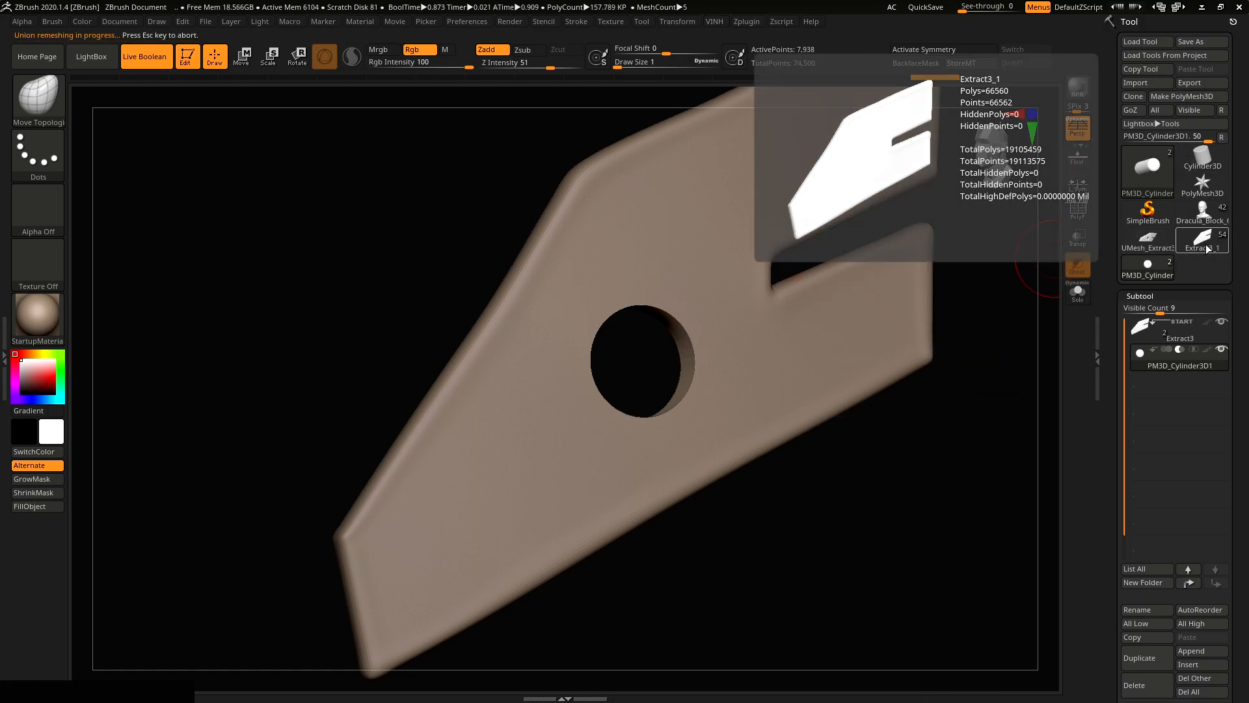
Step: Switch to the new Boolean result tool and inspect its wireframe around the hole
click(1148, 240)
key(shift+f)
right_click(754, 319)
key(shift+f)
key(shift+f)
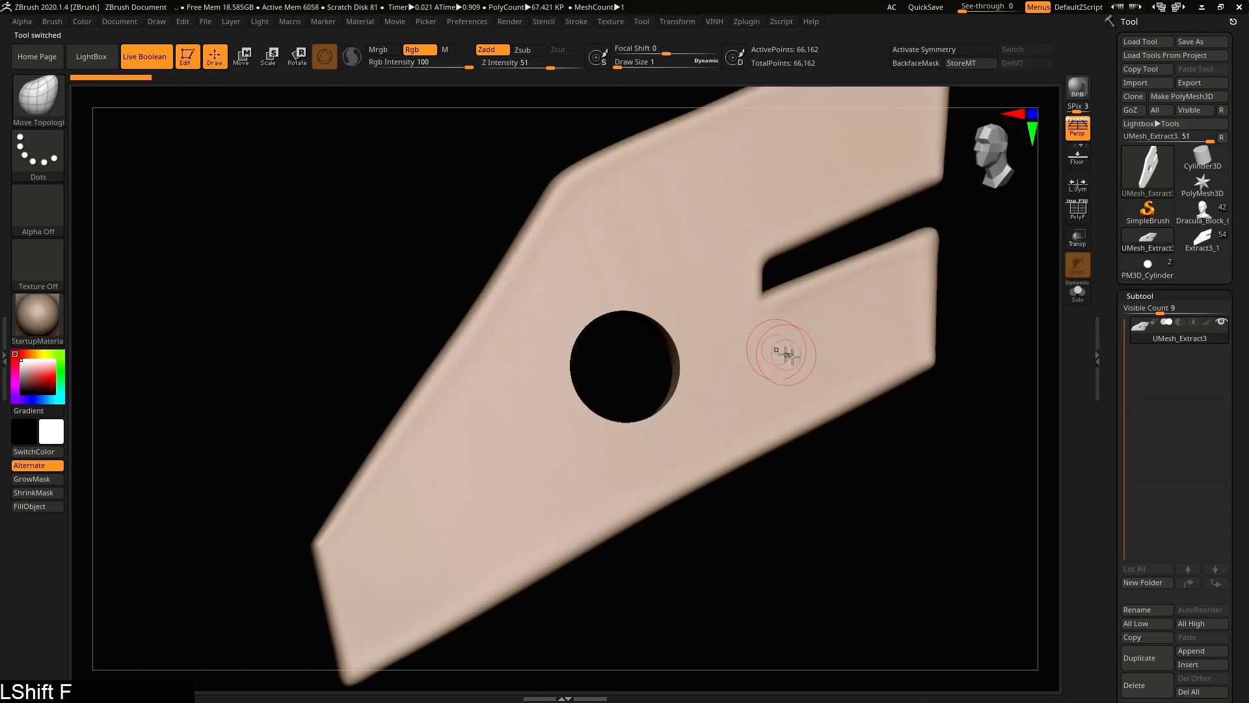
Step: Try to remesh the holed panel with DynaMesh
ctrl+right_drag(772, 345, 796, 350)
key(shift+q)
drag(794, 357, 823, 358)
click(770, 338)
ctrl+right_drag(772, 340, 852, 348)
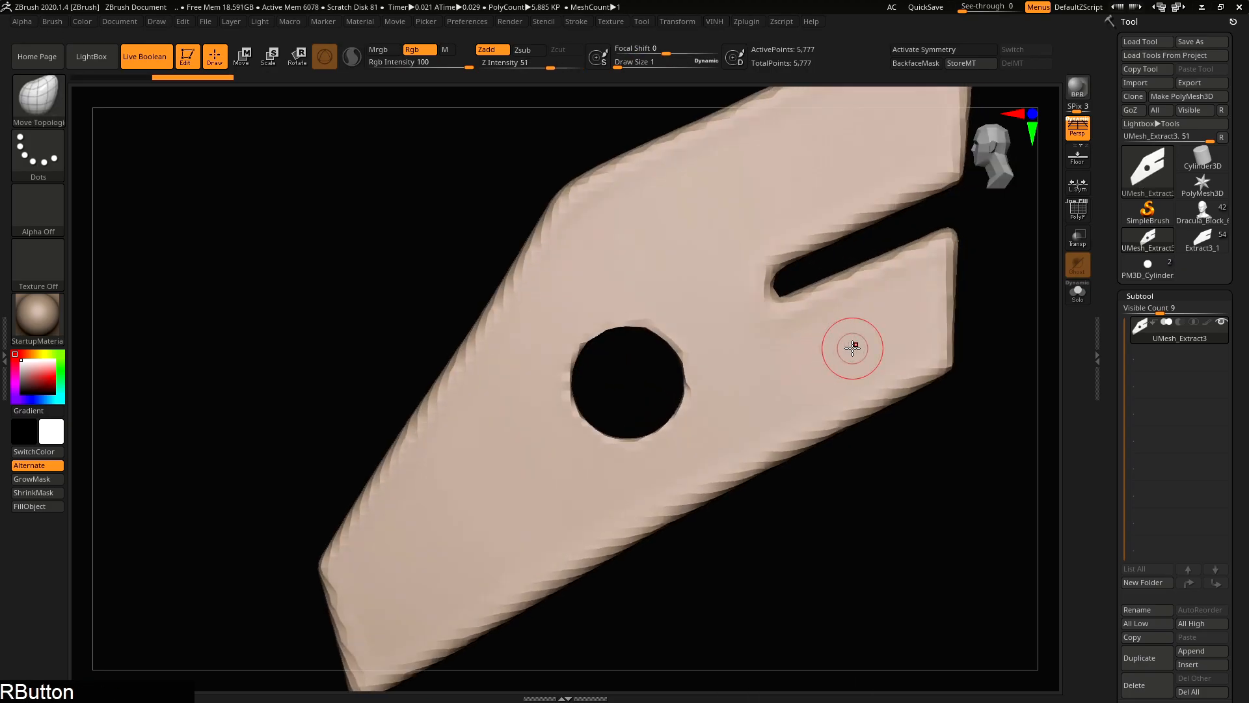
key(ctrl+z)
right_drag(689, 362, 735, 365)
ctrl+right_drag(735, 365, 755, 372)
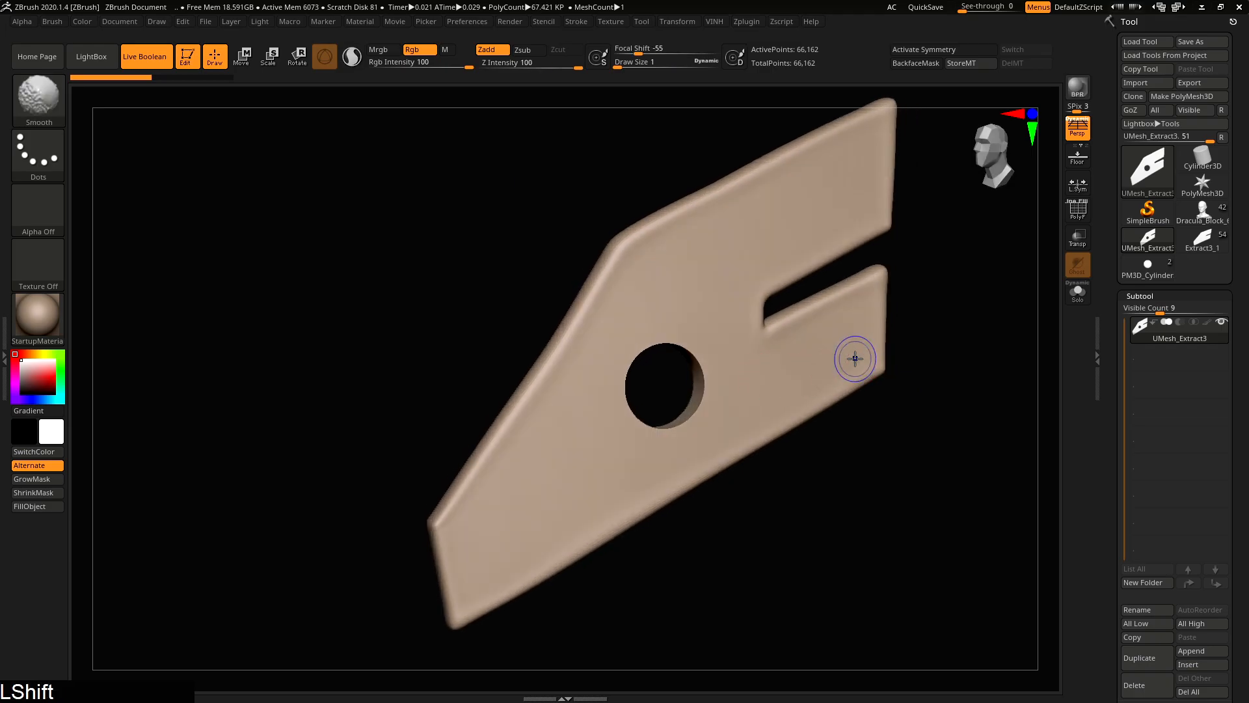
Step: Insert the holed panel into the character tool and hide the original panel without the hole
mouse_move(775, 315)
right_down()
mouse_move(741, 371)
mouse_move(546, 335)
mouse_move(788, 405)
right_up()
key(shift+q)
key(shift+q)
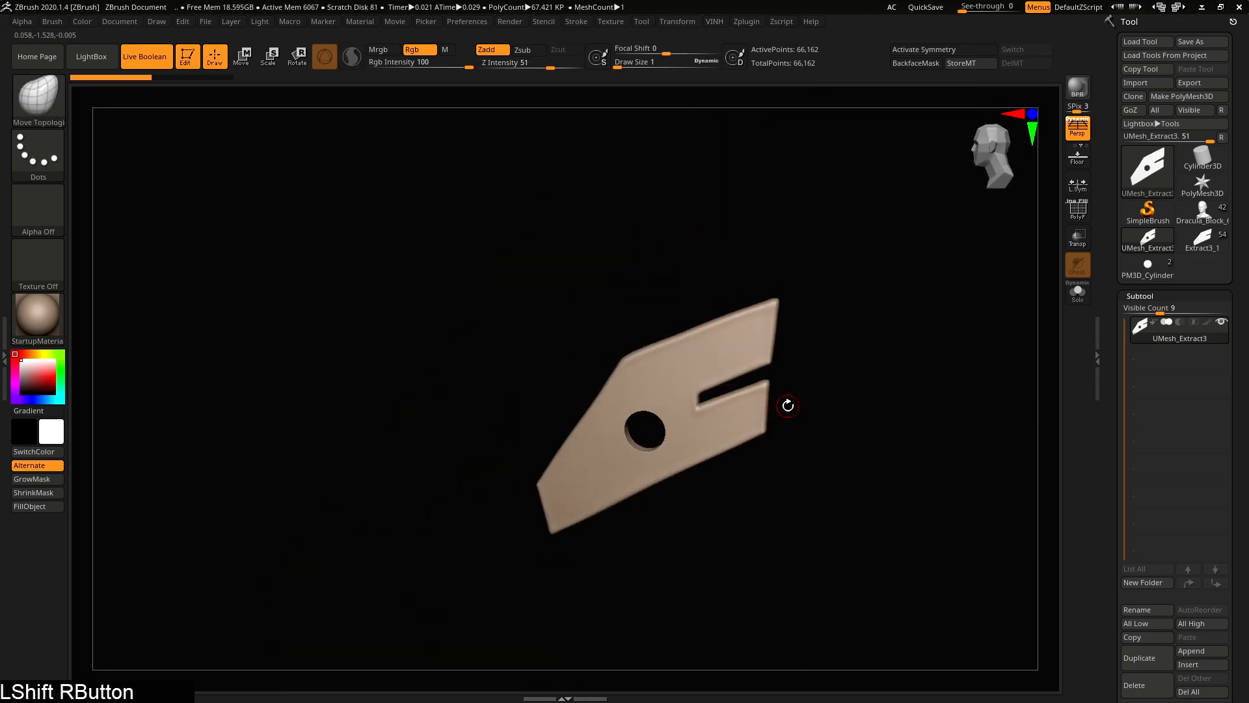
click(1202, 237)
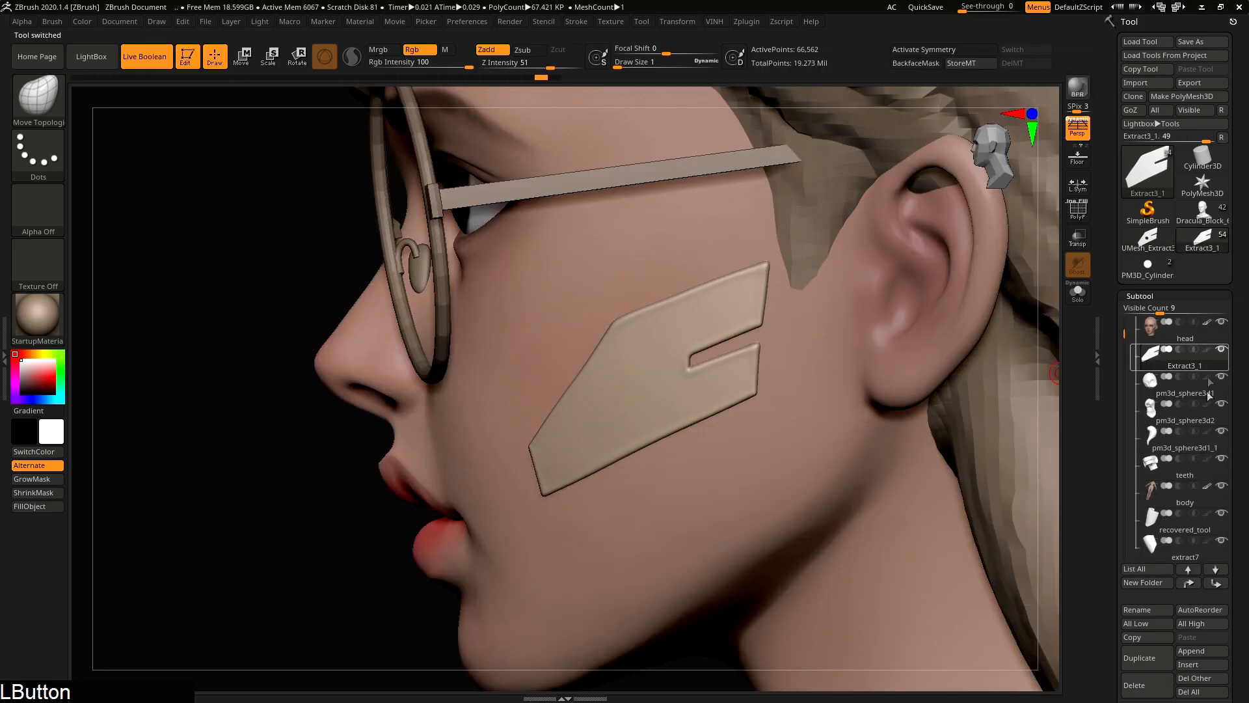
click(1216, 653)
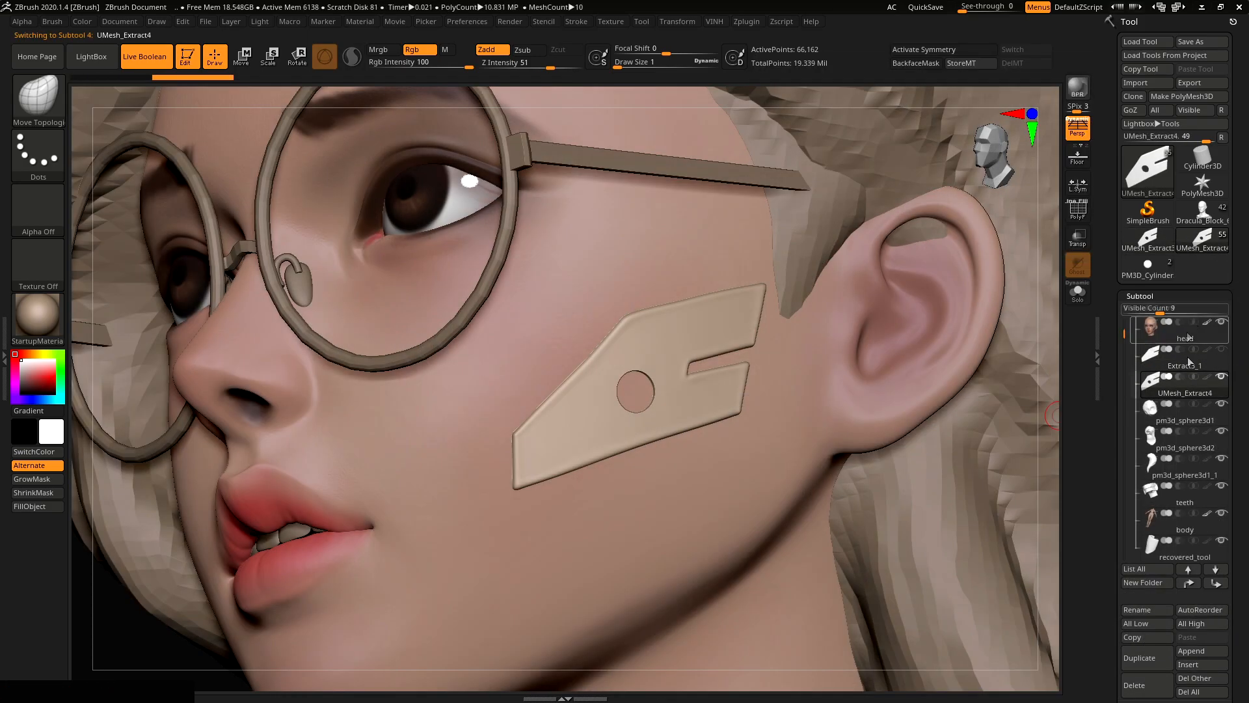
right_drag(650, 339, 686, 345)
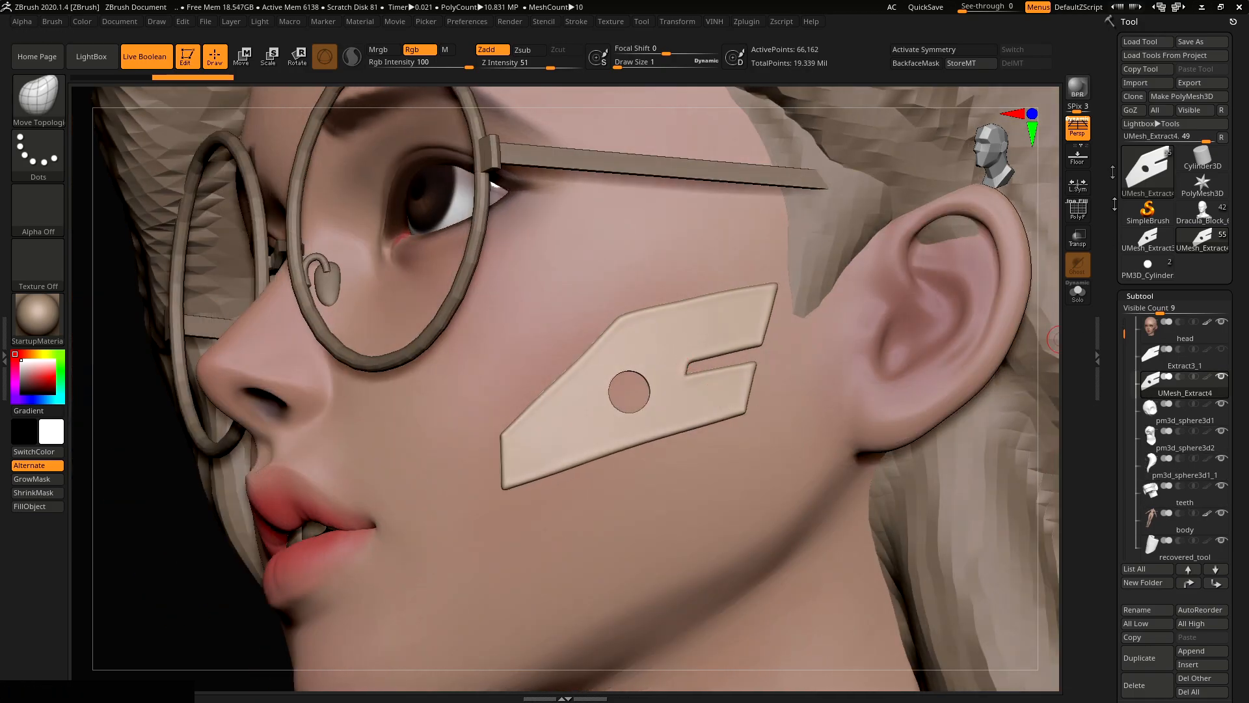
Step: Clone the holed panel from the character and switch to the cloned tool
click(1134, 98)
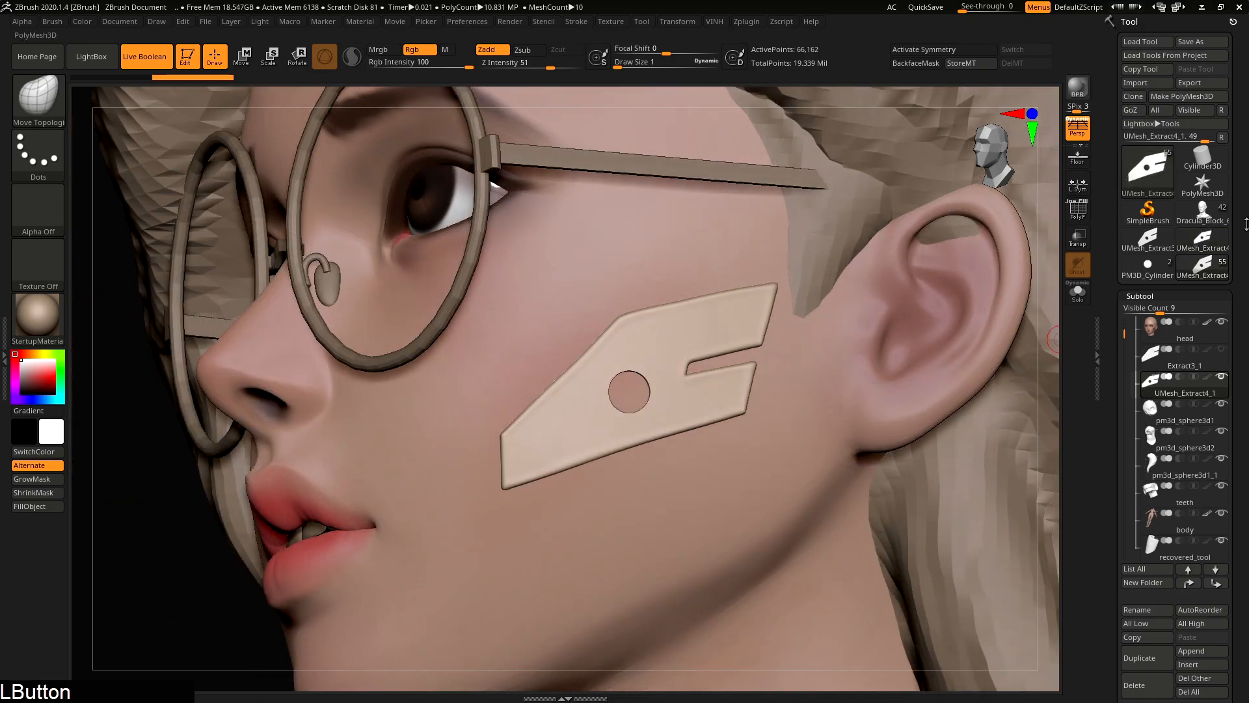
click(1211, 240)
right_drag(650, 358, 850, 363)
key(f)
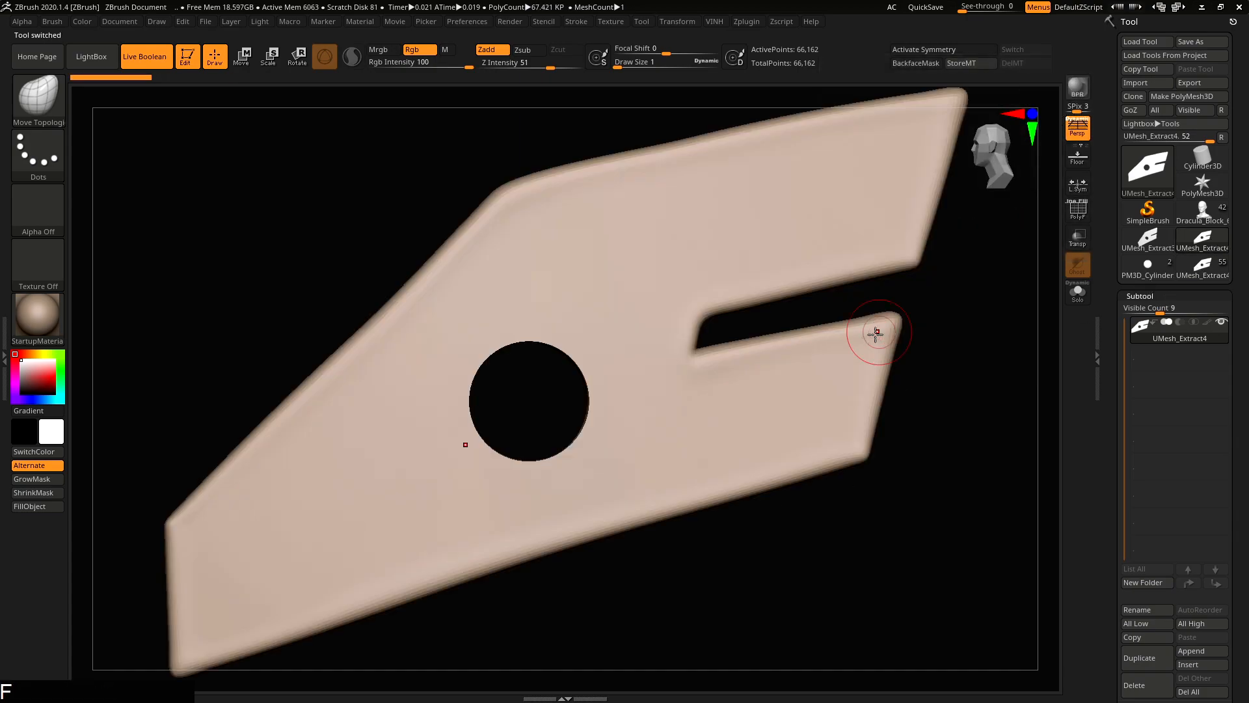
shift+right_drag(729, 473, 738, 412)
Step: Turn off Live Boolean and reset the gizmo's orientation on the cloned panel
key(w)
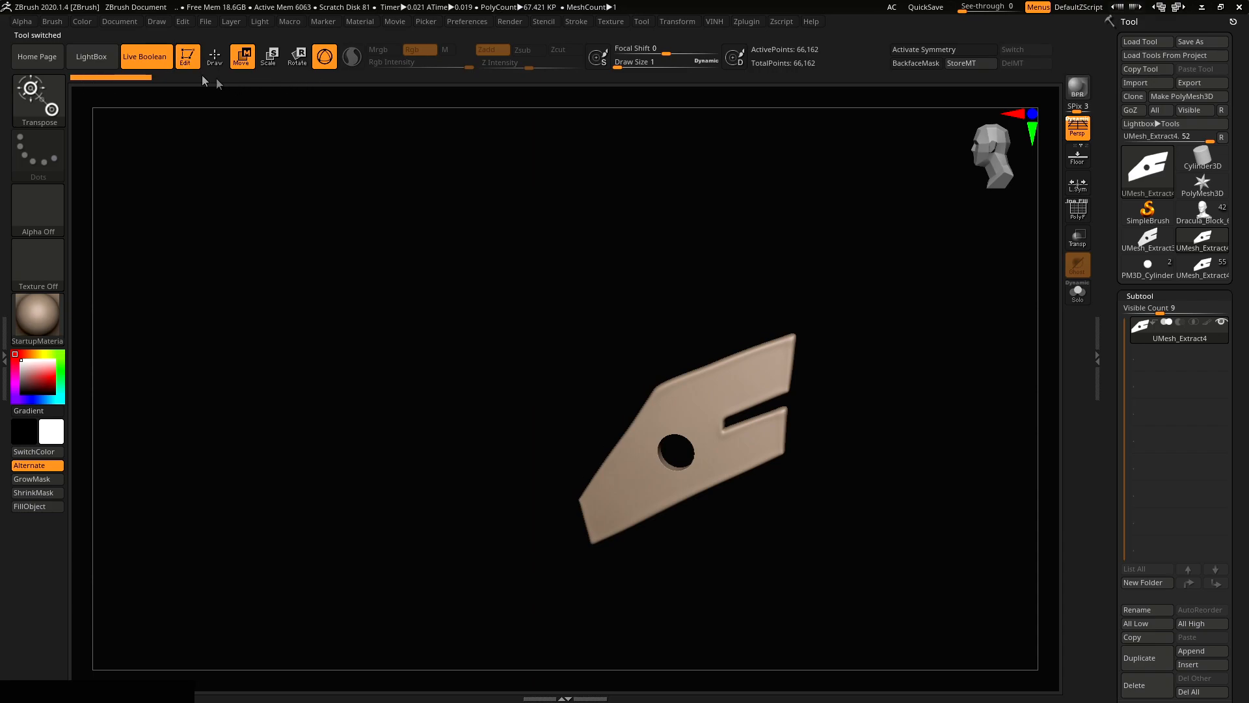
click(145, 57)
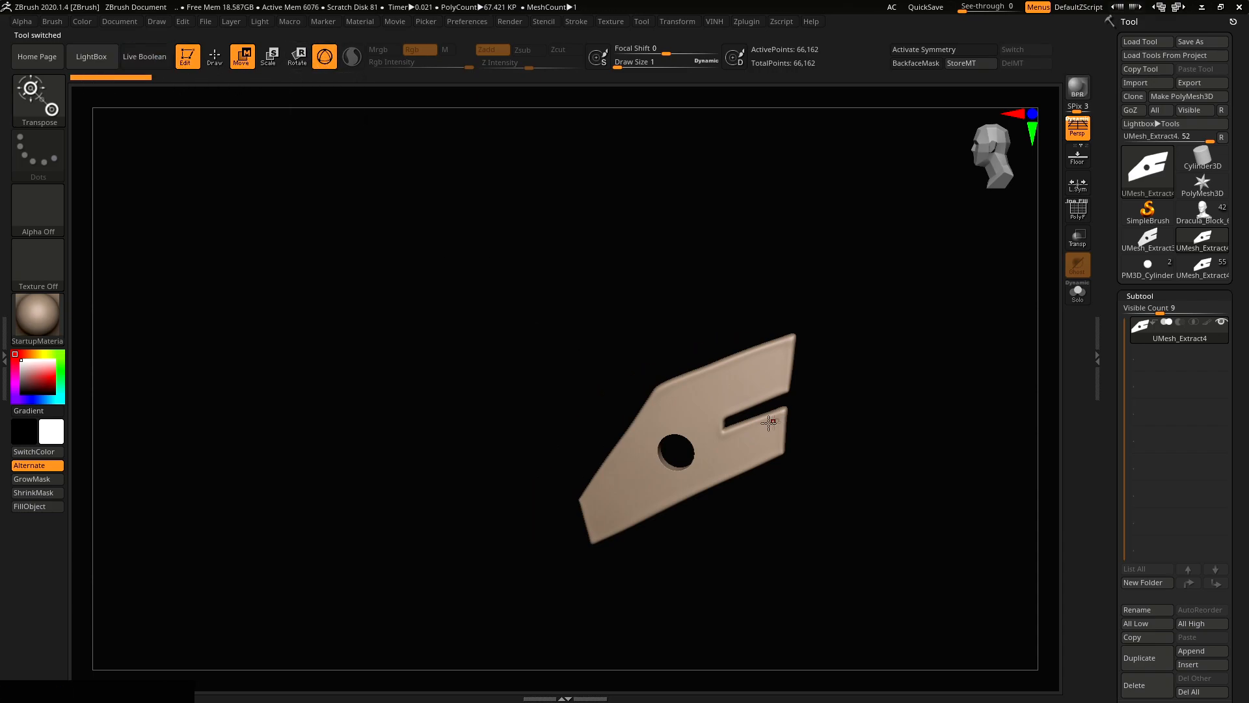
alt+click(714, 404)
alt+drag(861, 405, 662, 291)
key(ctrl+z)
alt+right_drag(803, 295, 856, 375)
click(547, 343)
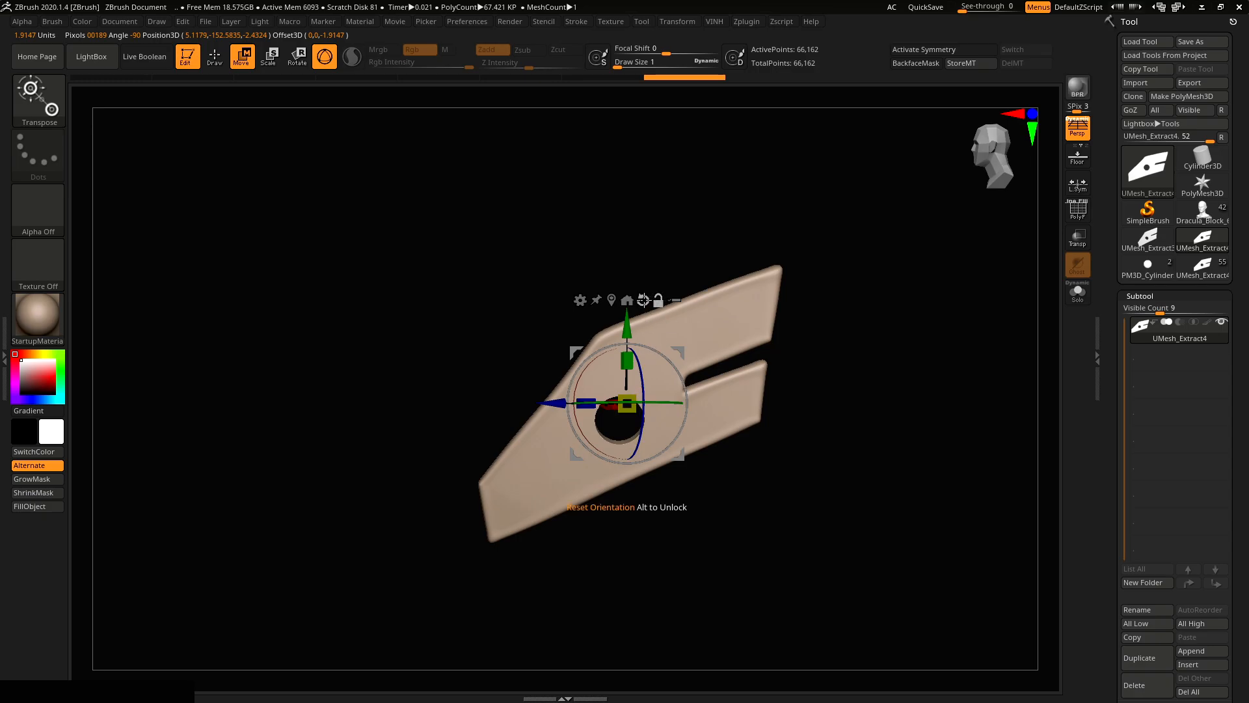
alt+click(643, 300)
alt+drag(639, 370, 636, 325)
right_drag(758, 368, 781, 383)
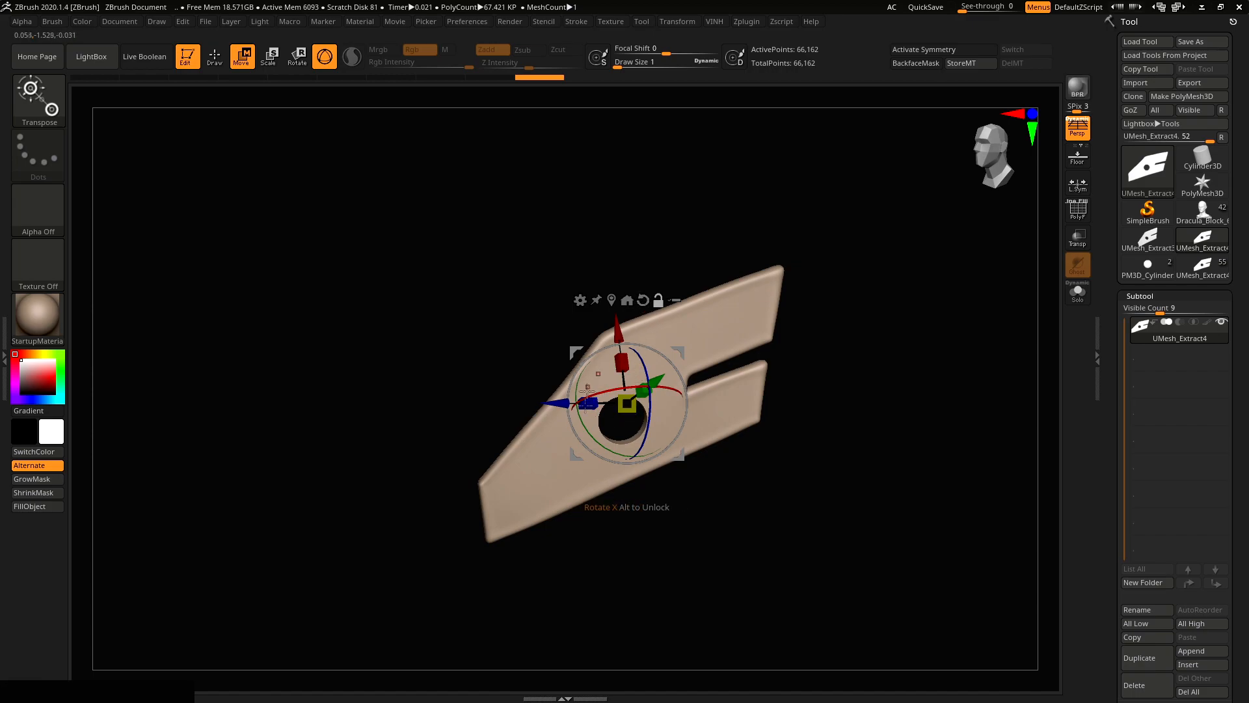
alt+click(643, 300)
Step: Scale the cloned panel up uniformly with the gizmo
shift+right_drag(716, 364, 737, 402)
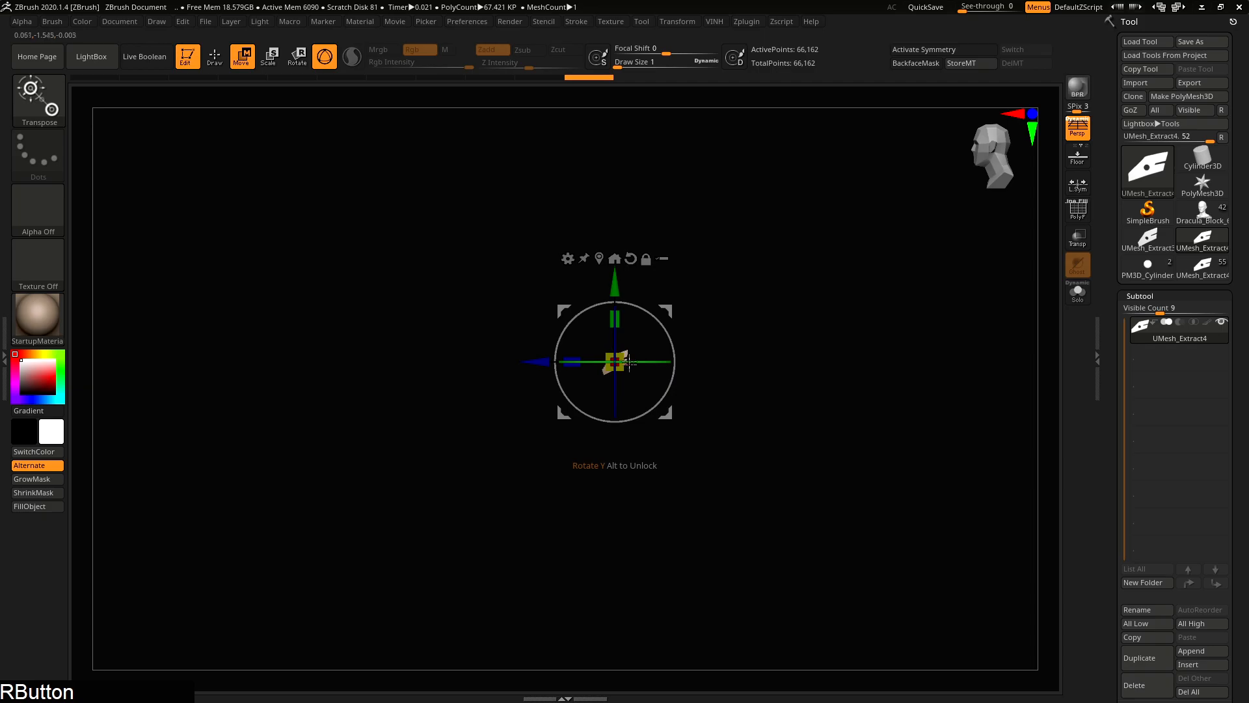
drag(619, 355, 850, 365)
key(ctrl+z)
key(ctrl+shift+z)
right_drag(589, 457, 737, 354)
key(alt+1)
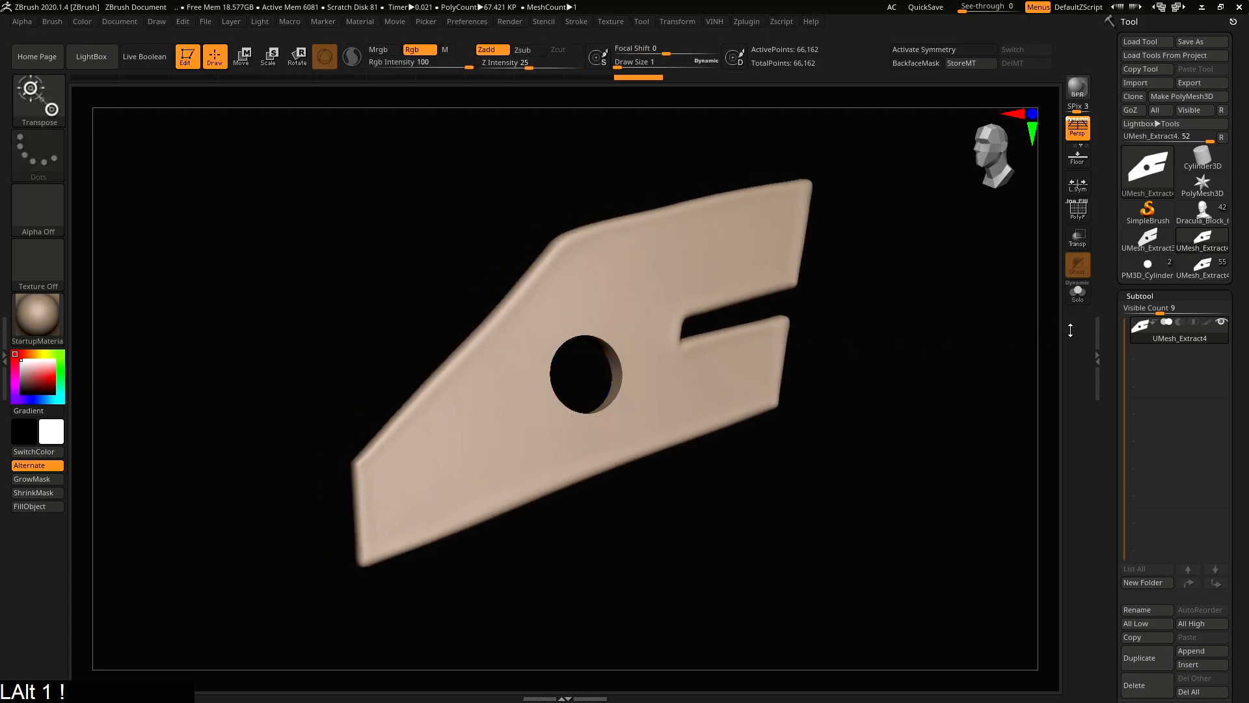
Step: Duplicate the holed panel subtool, hide the original, and check the copy's wireframe
key(ctrl+shift)
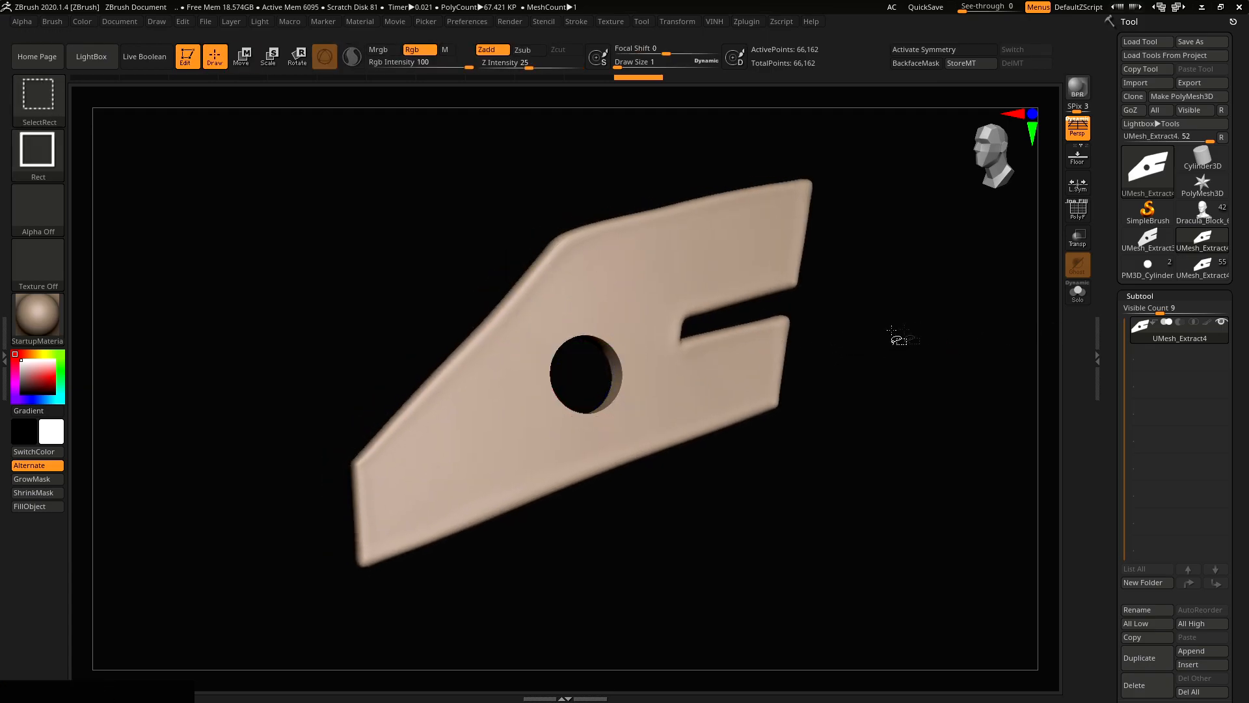
click(1190, 356)
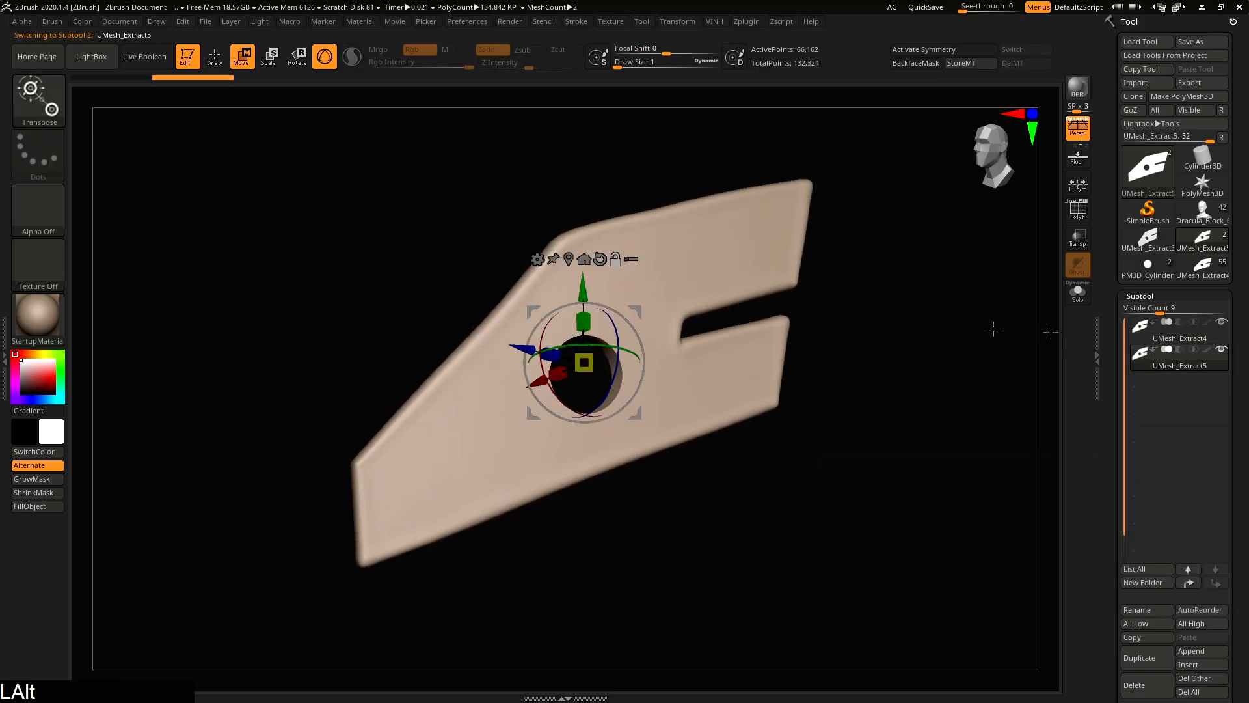
key(alt+1)
click(1222, 322)
alt+right_drag(1043, 383, 1067, 391)
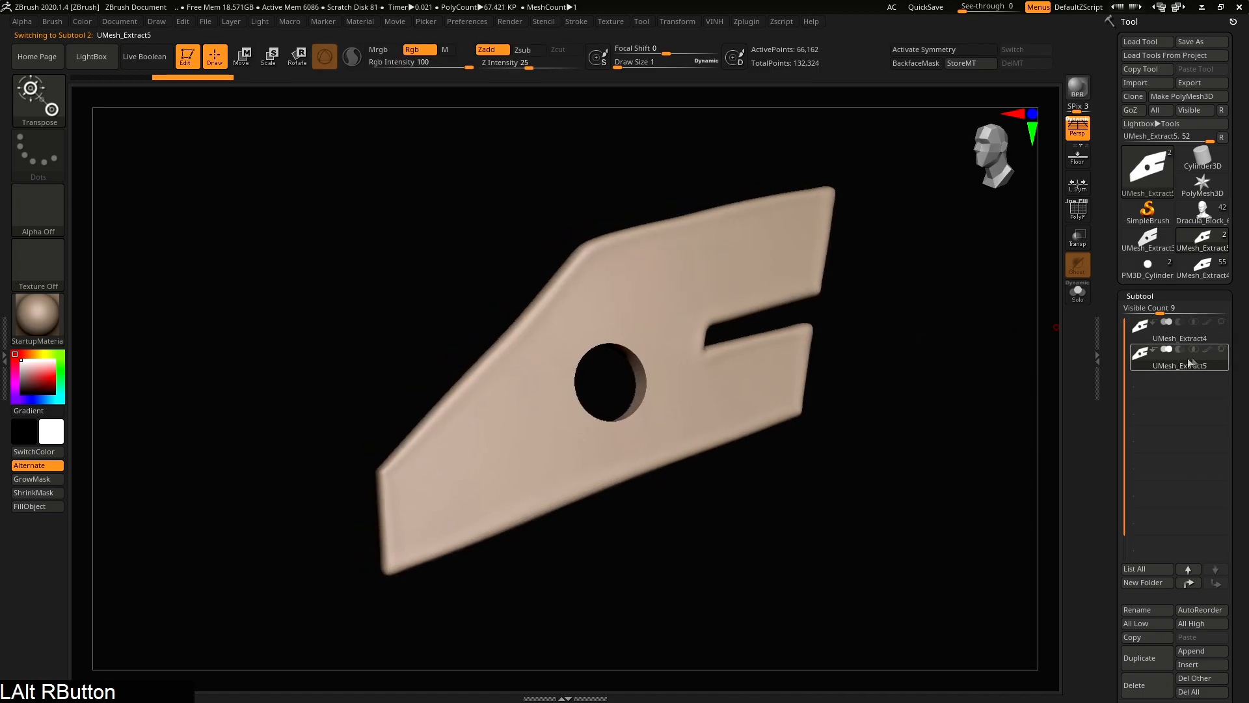
right_drag(812, 327, 974, 360)
key(shift+f)
key(shift+f)
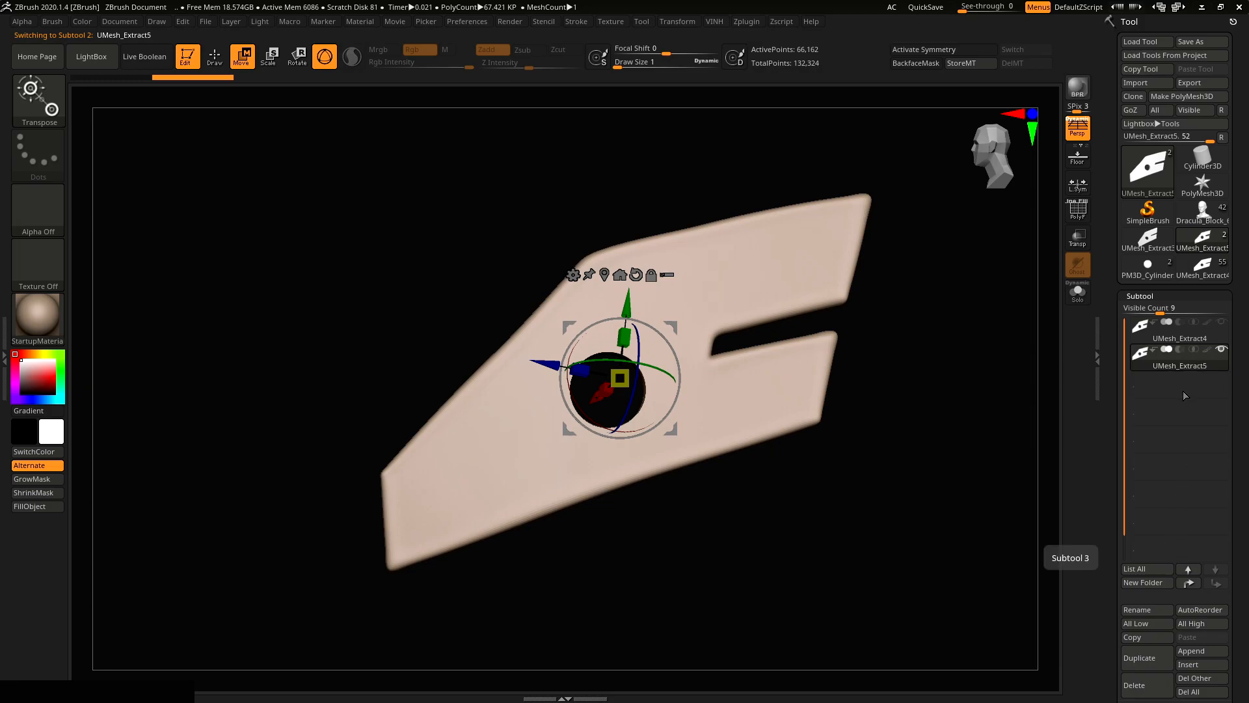
right_drag(930, 368, 865, 347)
key(alt+1)
Step: Remesh the duplicated panel with DynaMesh at a resolution of 2104
mouse_move(779, 291)
shift+right_down()
mouse_move(650, 329)
mouse_move(671, 361)
shift+right_up()
key(shift+q)
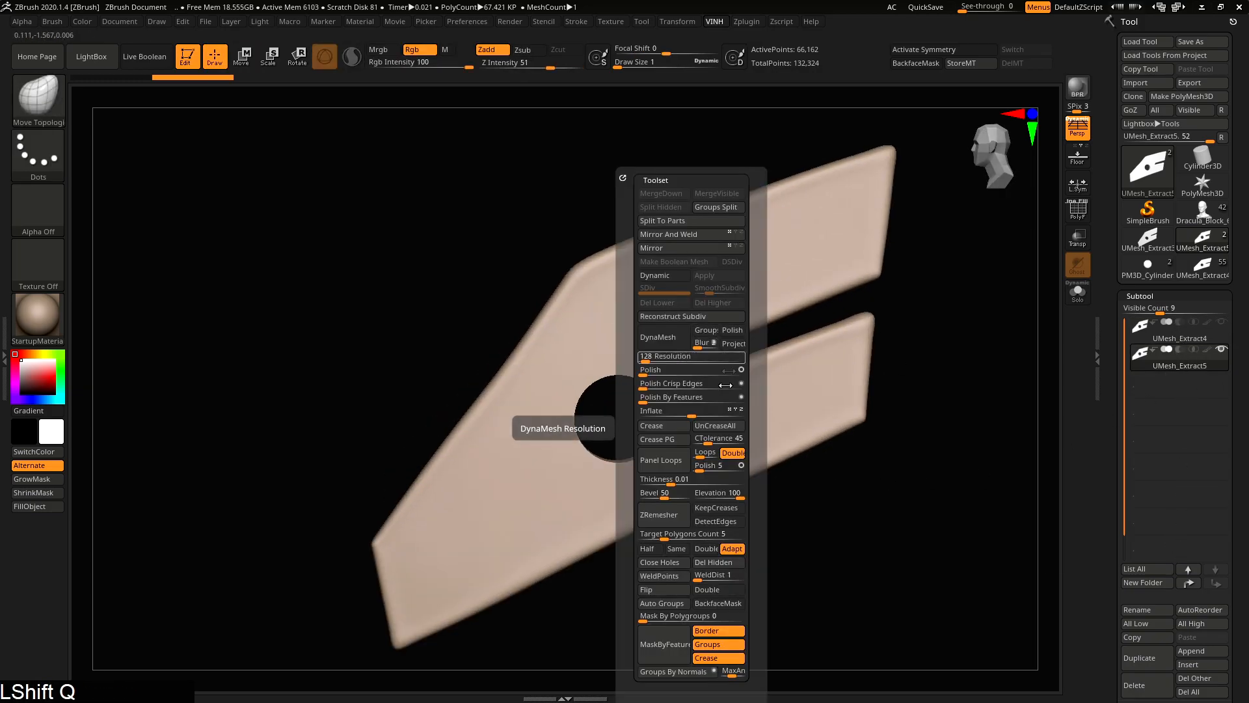
click(671, 362)
drag(671, 361, 693, 361)
click(664, 337)
alt+right_drag(664, 338, 709, 470)
Step: Apply Polish Crisp Edges to the DynaMeshed panel after switching its polish mode
key(shift+q)
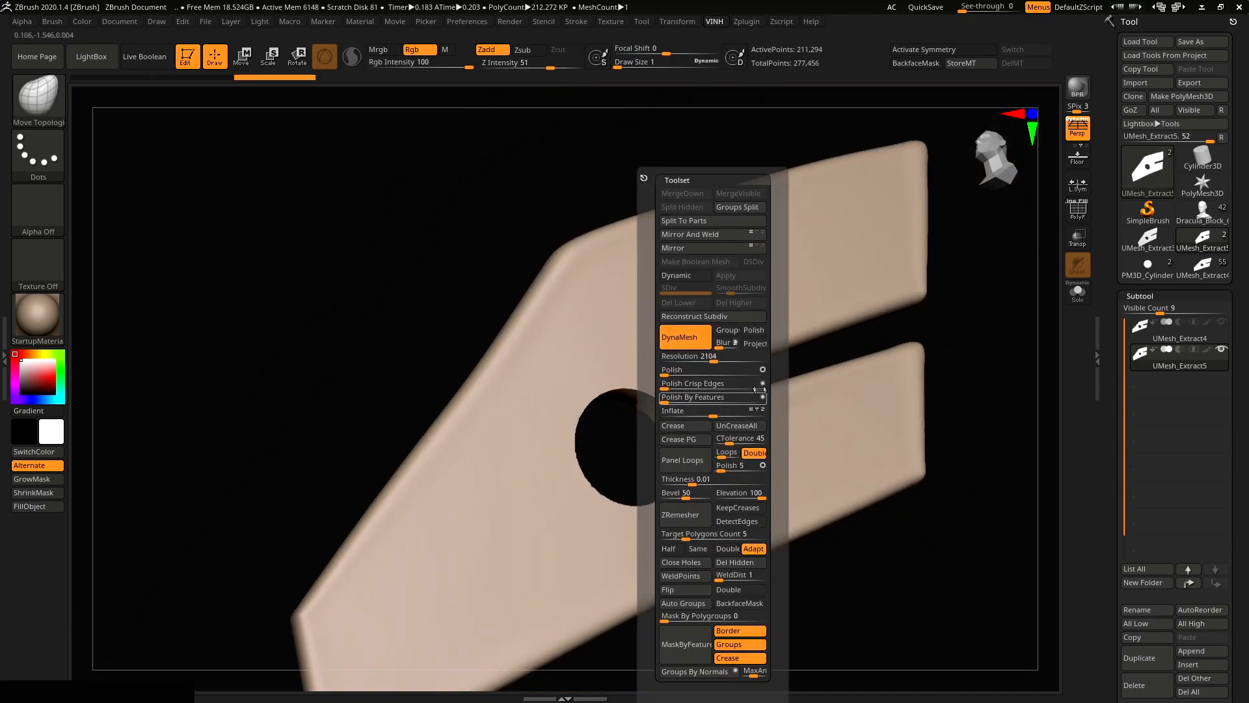
click(658, 385)
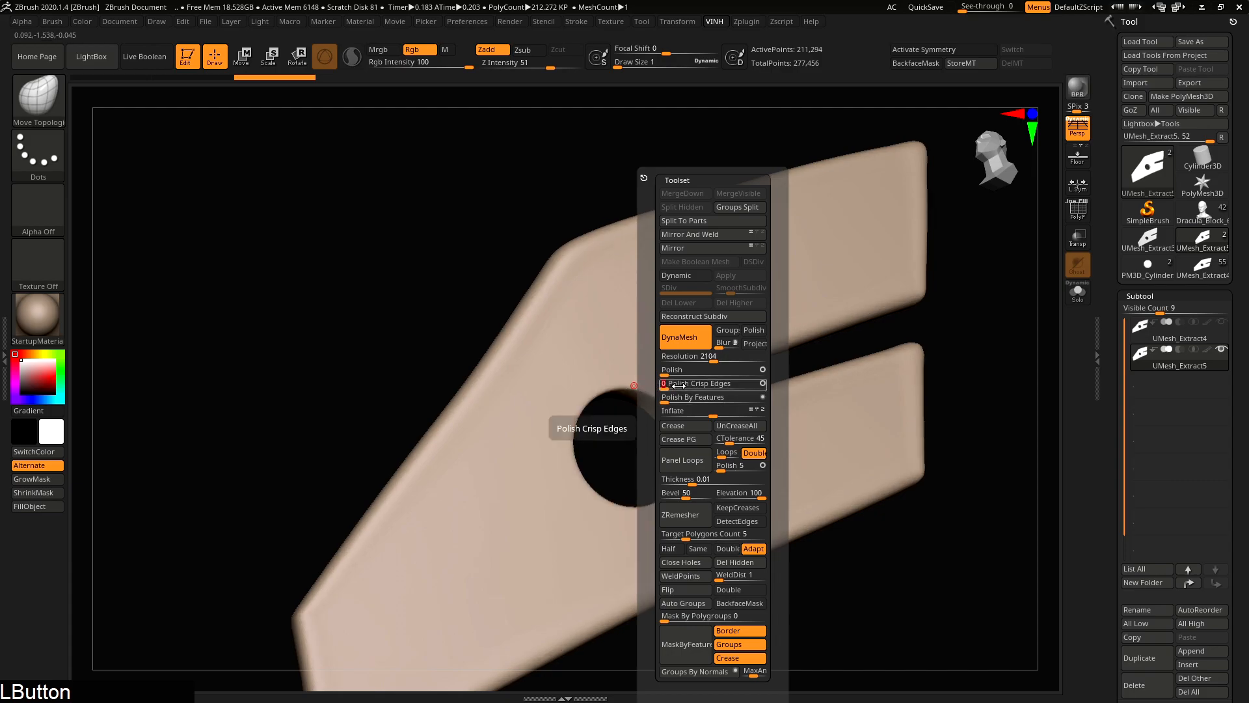
right_drag(529, 421, 521, 438)
alt+right_drag(714, 418, 703, 388)
key(alt+1)
right_drag(703, 388, 707, 324)
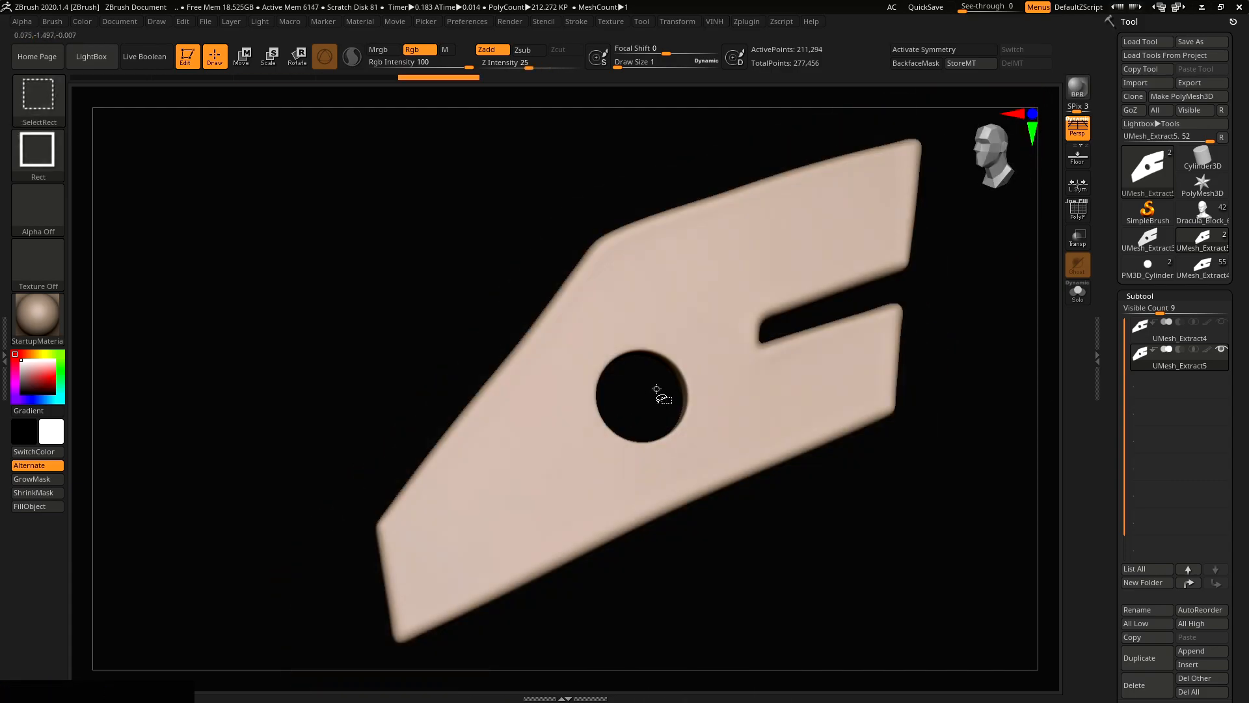
Step: Duplicate the polished panel and ZRemesh the copy with a target polygon count of 0.1
key(shift+q)
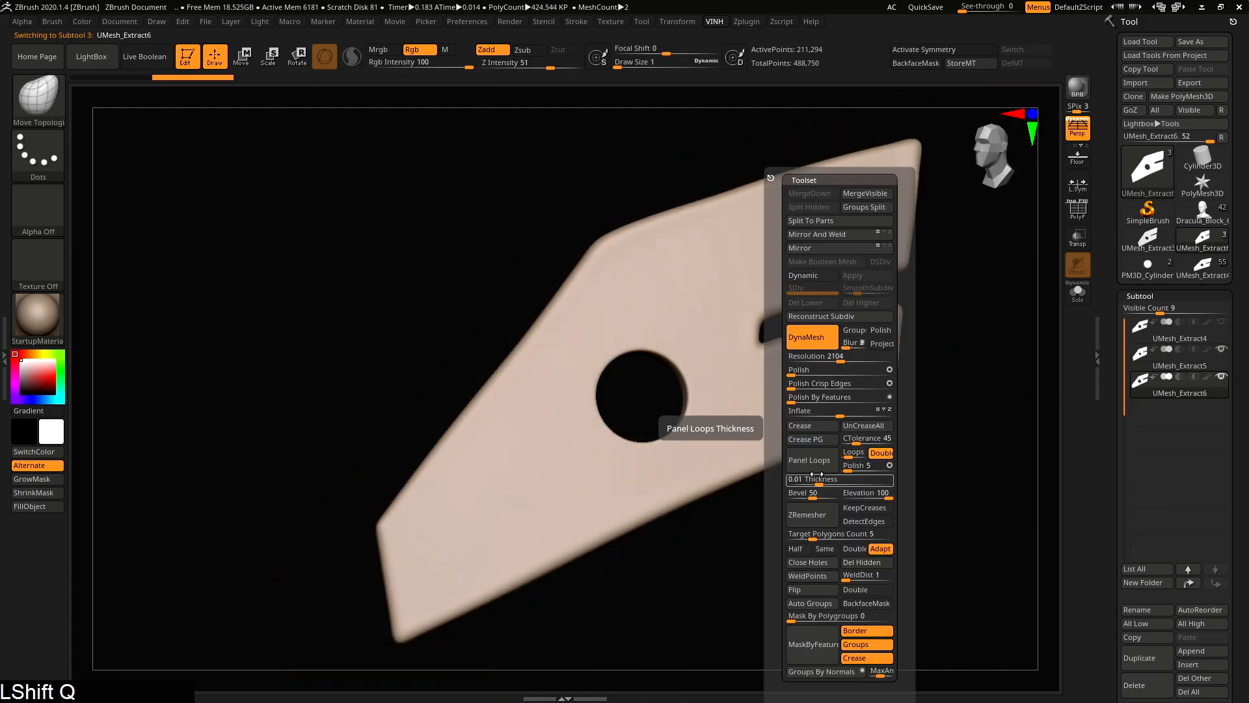
drag(813, 537, 792, 534)
click(819, 520)
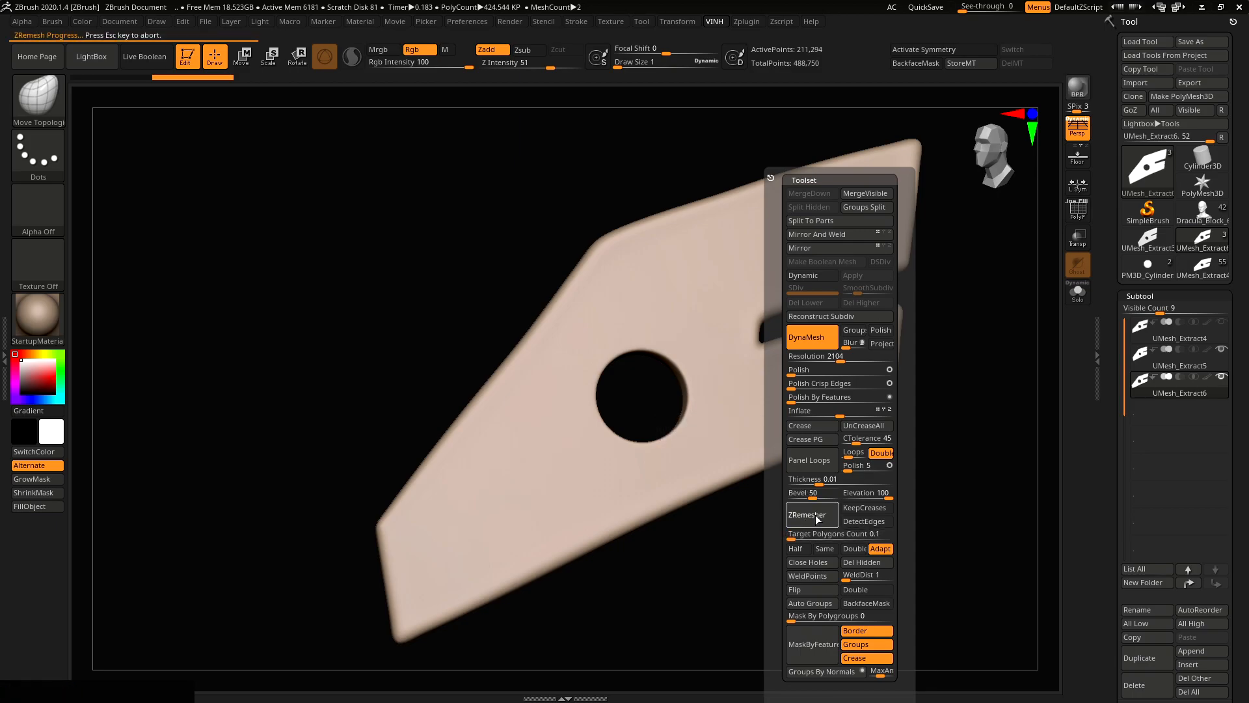
key(shift+f)
right_drag(775, 352, 924, 268)
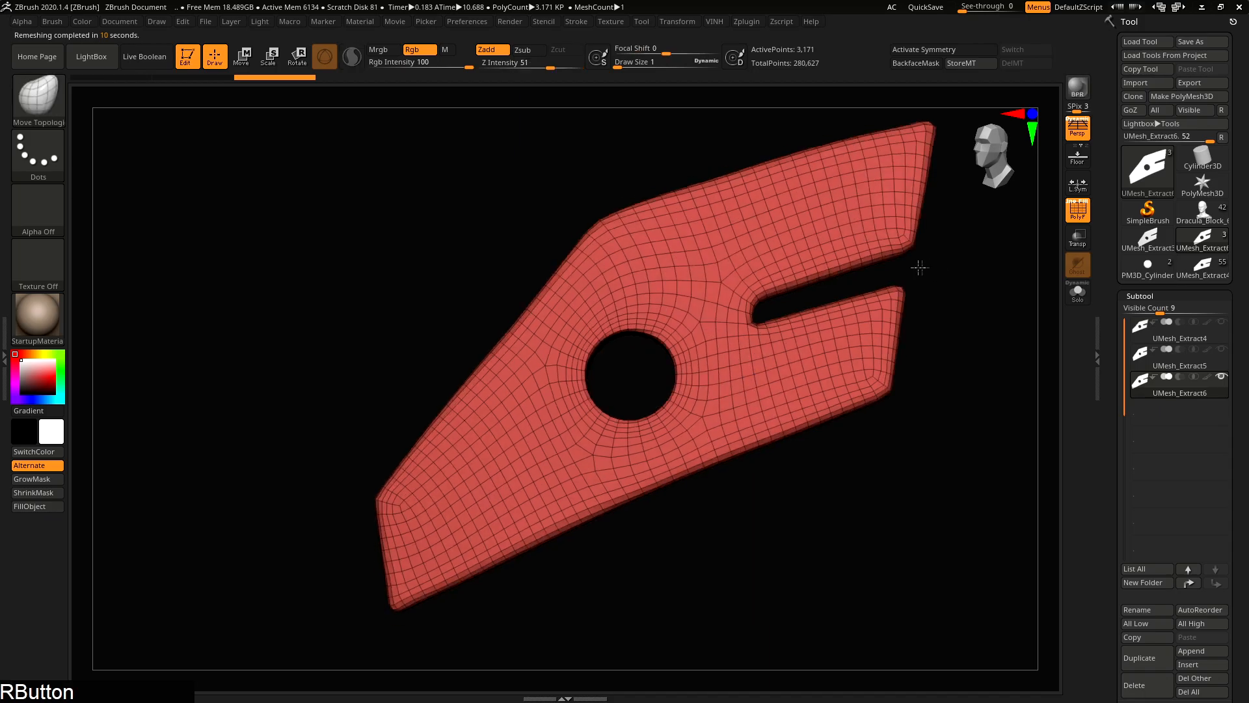
Step: Make the polished high-resolution panel UMesh_Extract5 visible alongside the ZRemeshed copy and reselect UMesh_Extract6
key(shift+f)
right_drag(730, 323, 761, 320)
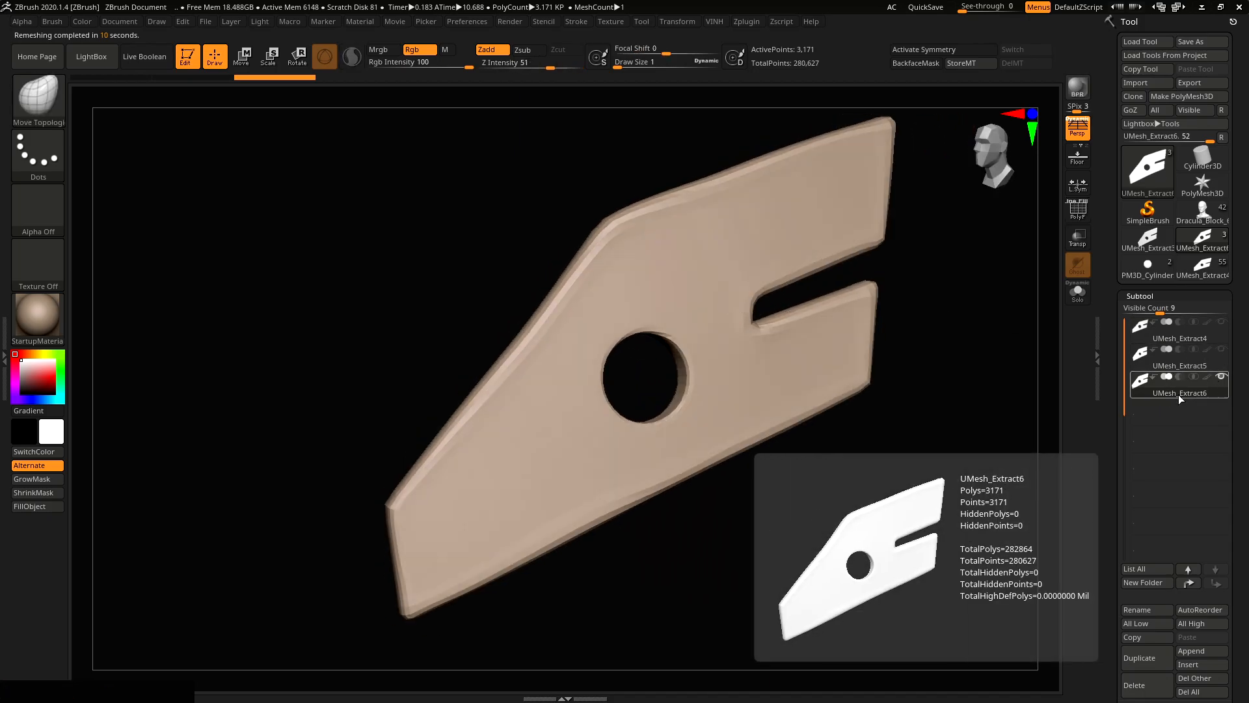
key(shift+f)
click(1196, 366)
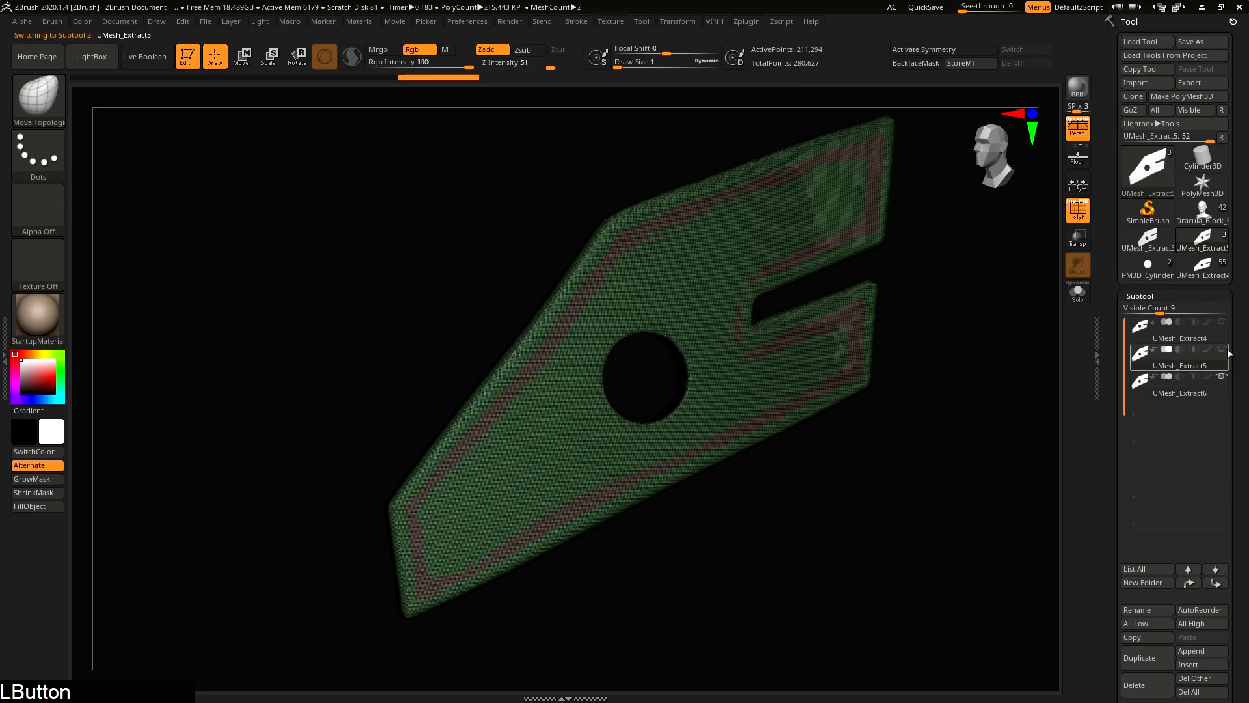
click(1175, 386)
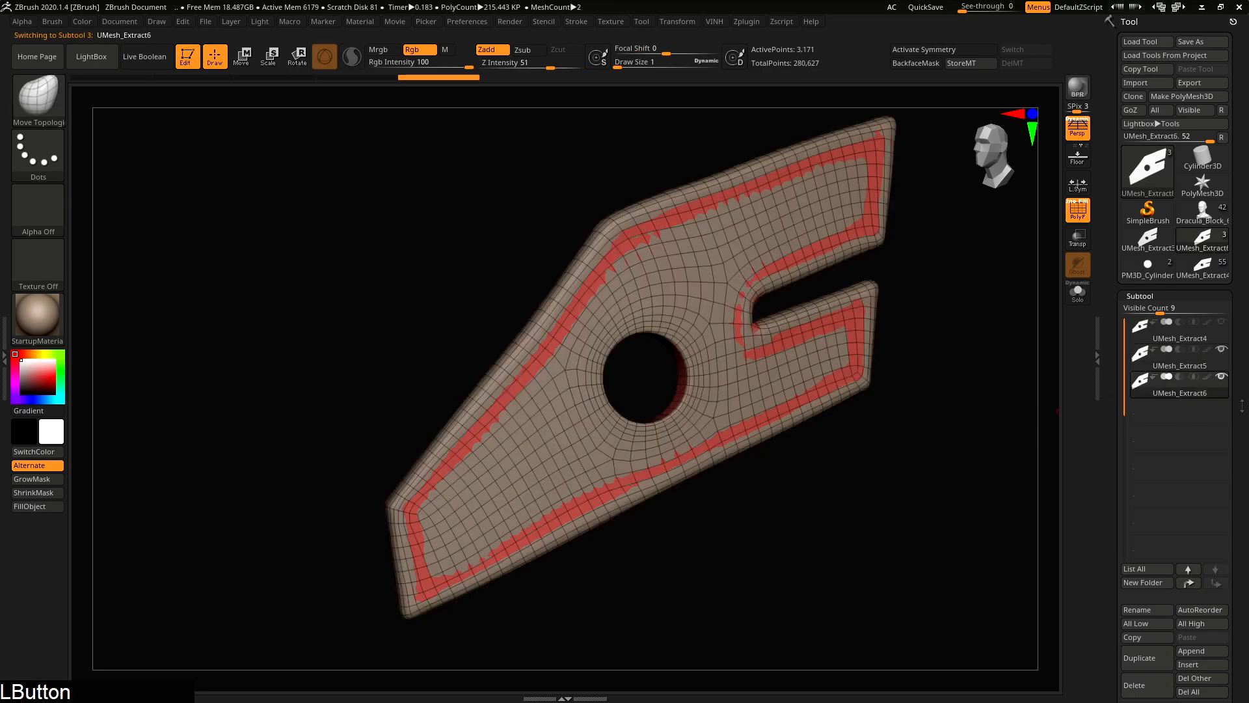
Step: Project the high-resolution panel's detail onto the ZRemeshed copy with ProjectAll at a distance of 0.02
key(shift+f)
alt+right_drag(829, 365, 1200, 481)
drag(1242, 465, 1234, 385)
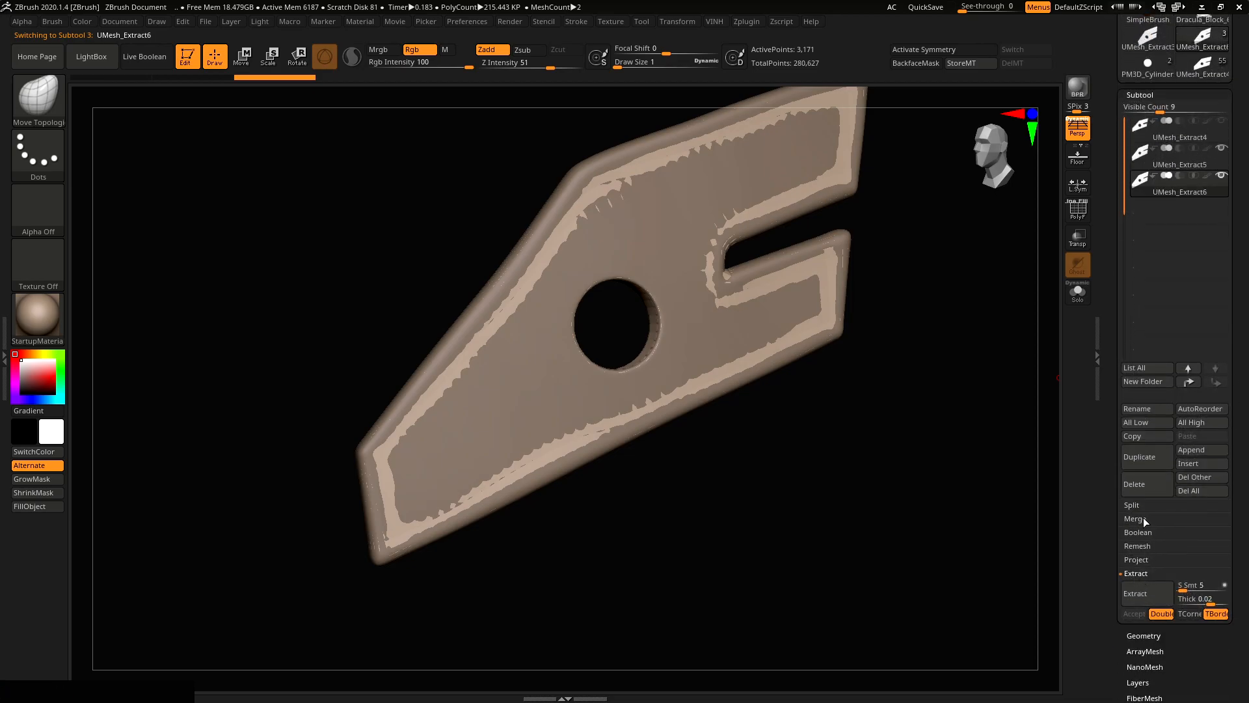
click(1145, 559)
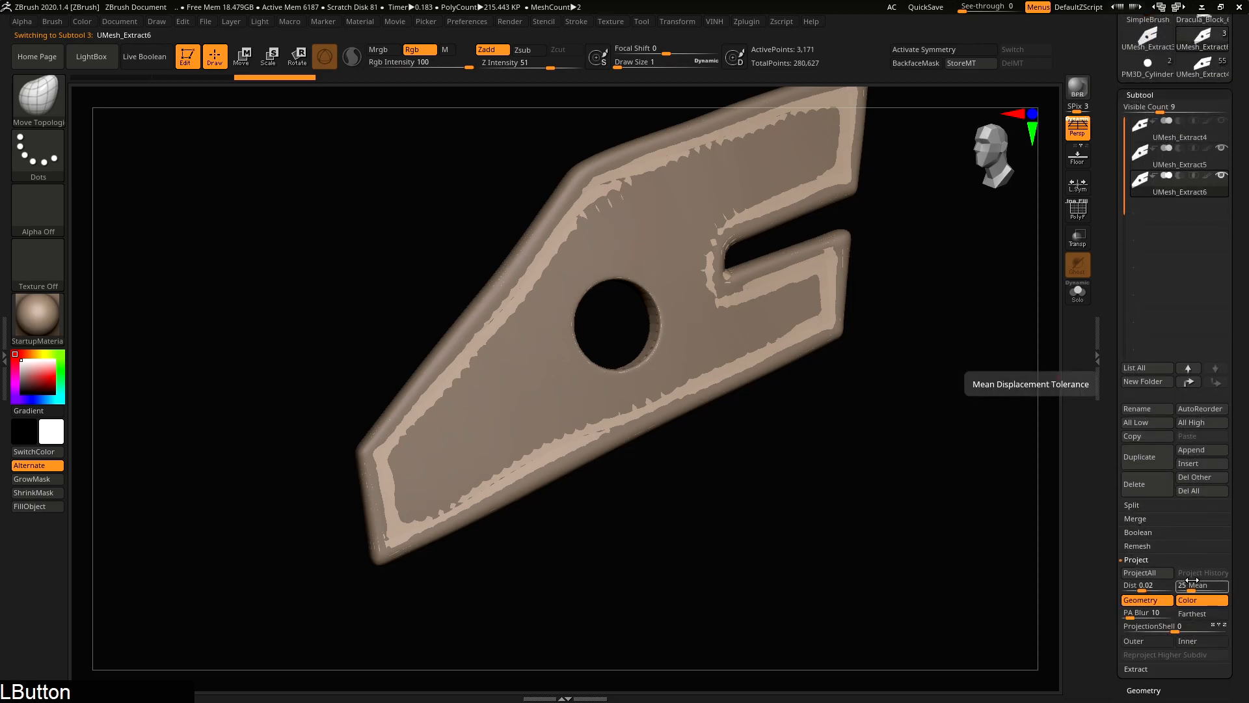
click(1150, 573)
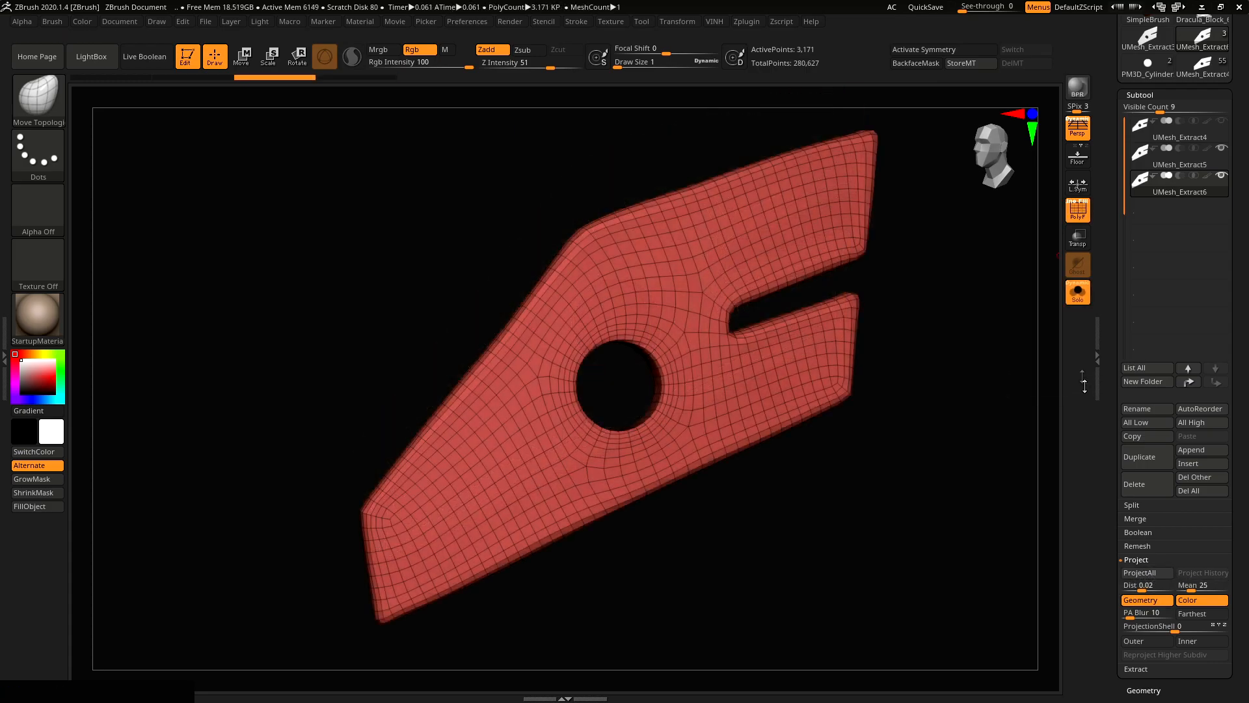
Step: Check the projected copy's shading and wireframe in isolation, and run ProjectAll on it again
alt+right_drag(902, 350, 898, 345)
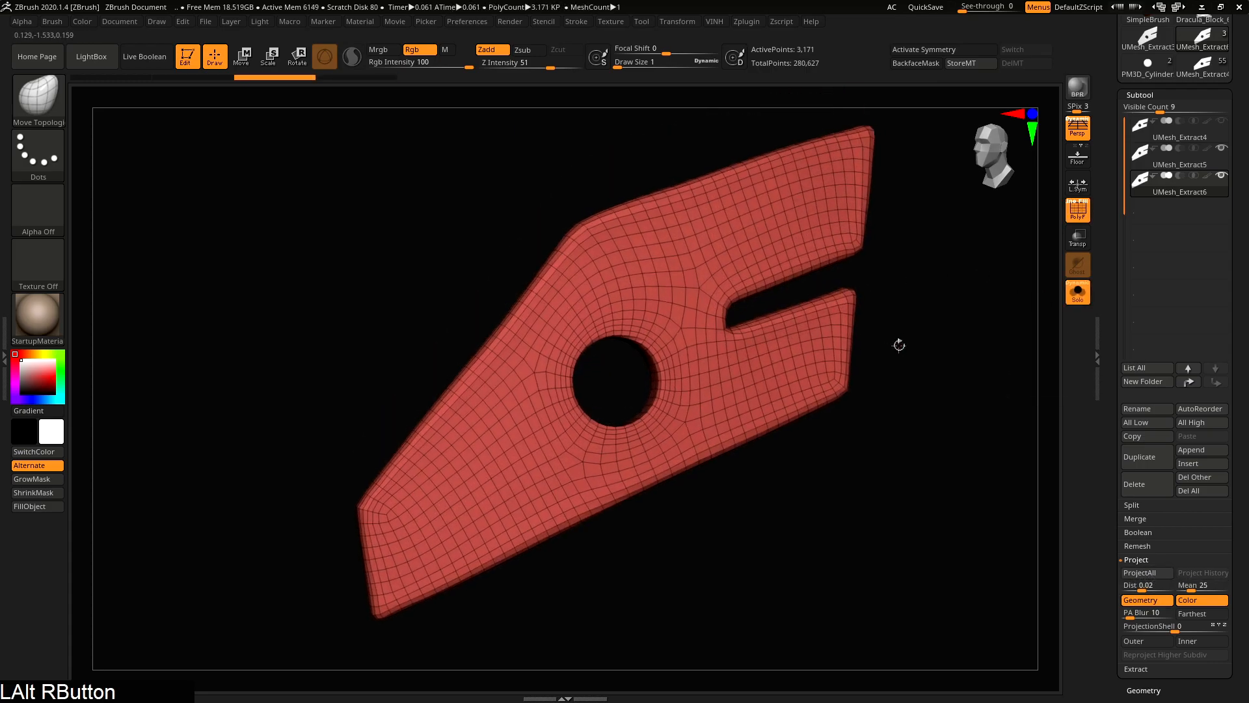
right_drag(581, 361, 592, 356)
key(shift+f)
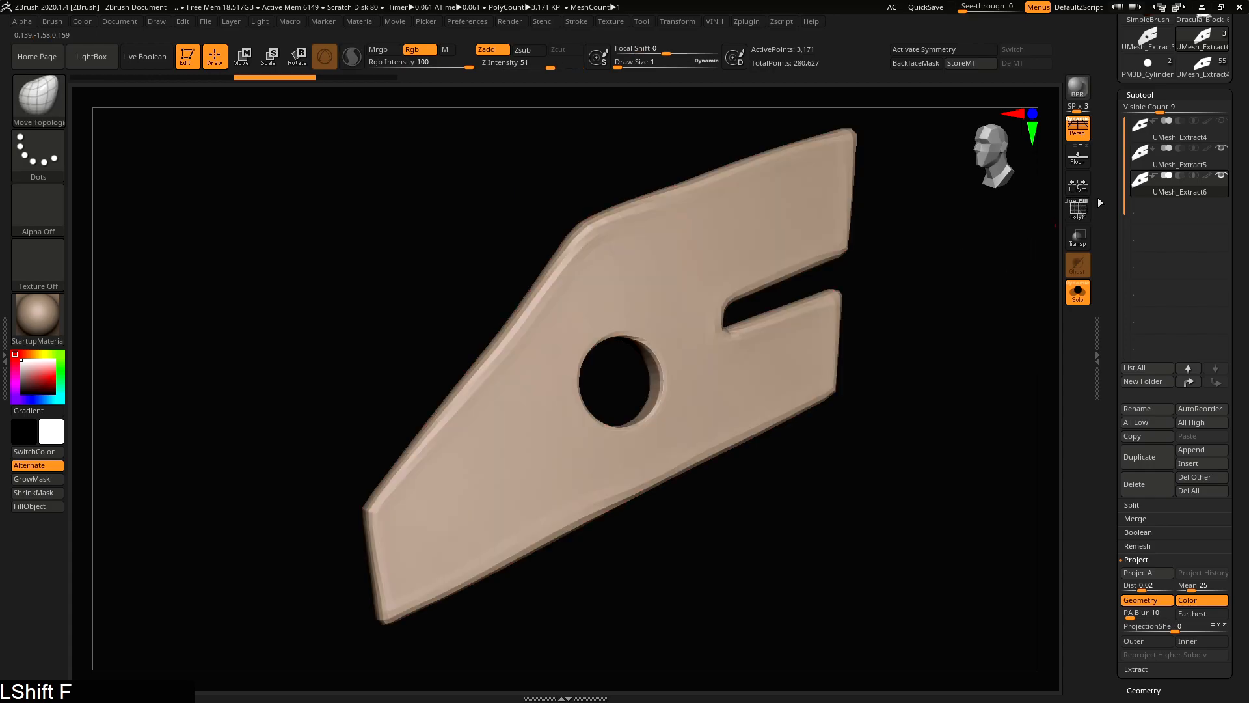
click(1171, 161)
click(1197, 190)
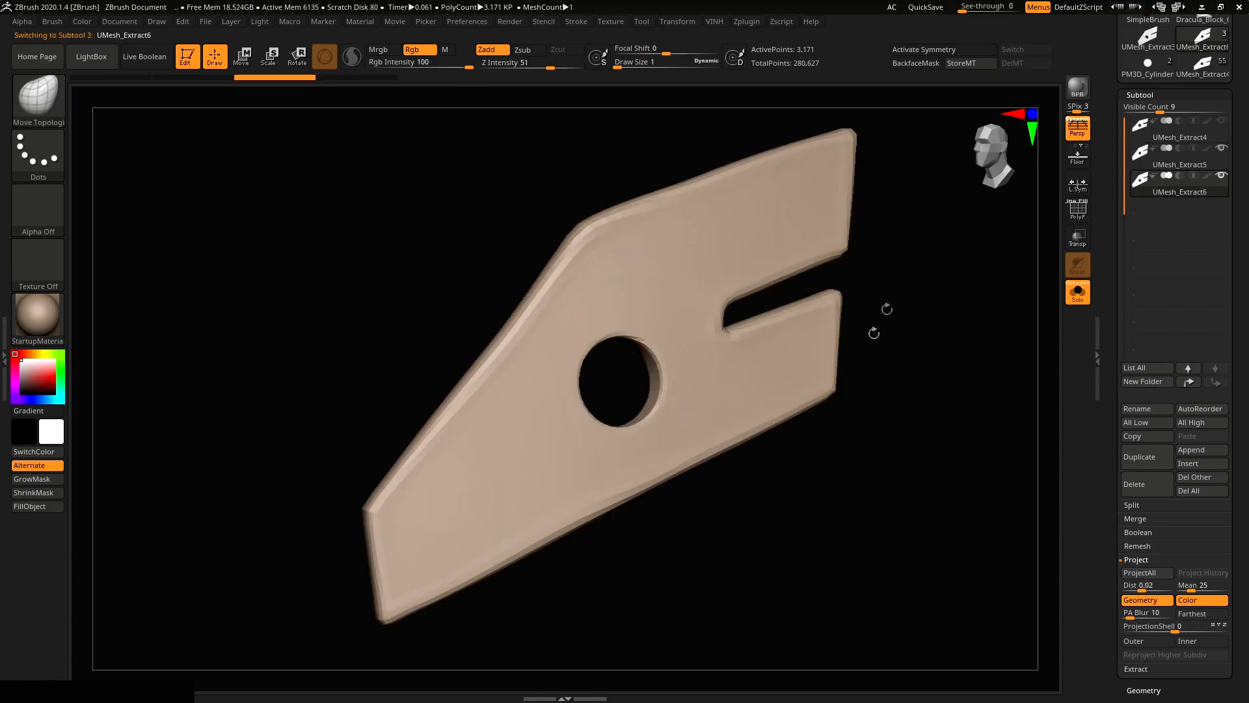
key(shift+f)
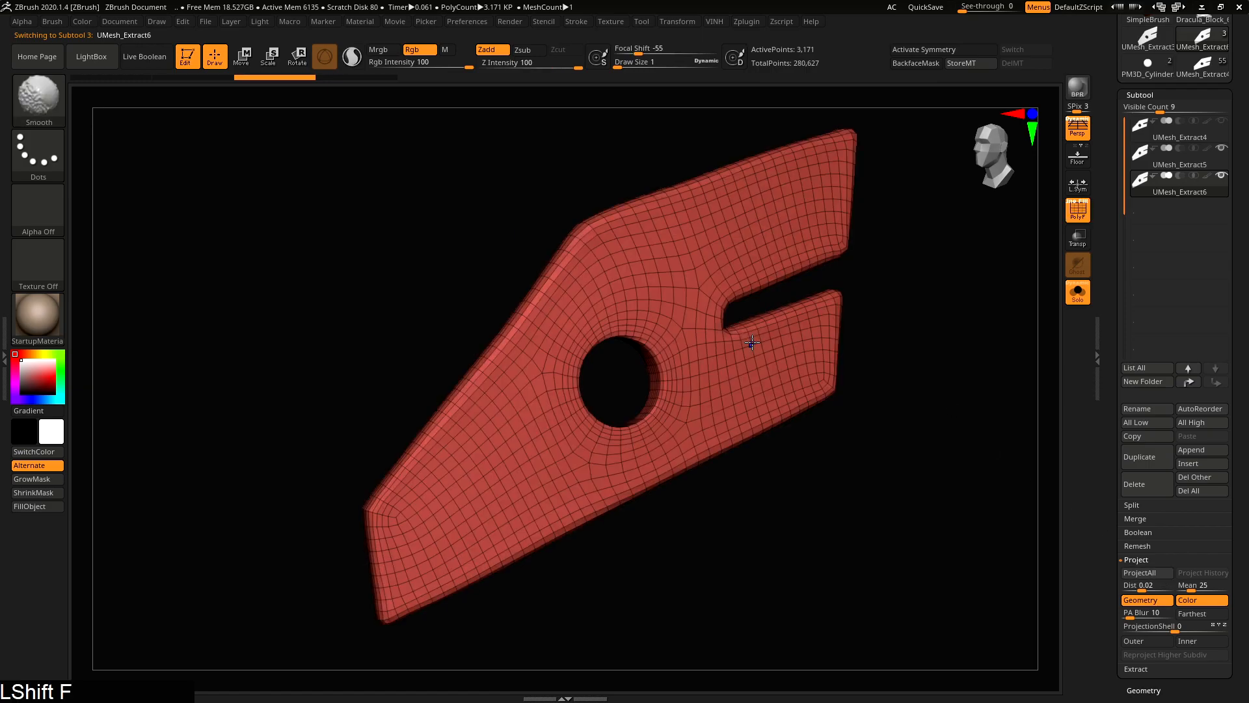
click(1149, 574)
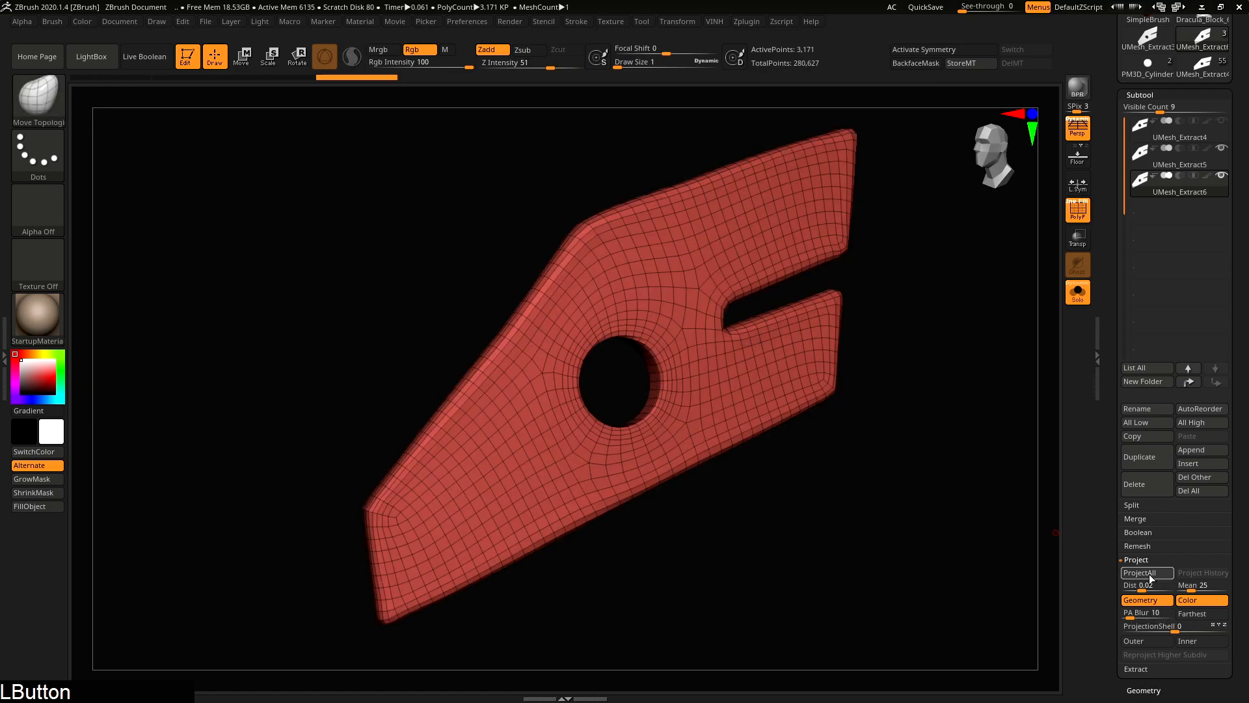
Step: Subdivide the ZRemeshed panel twice and reproject the high-resolution detail onto it
key(ctrl)
click(873, 463)
key(ctrl+d)
key(ctrl+d)
key(shift)
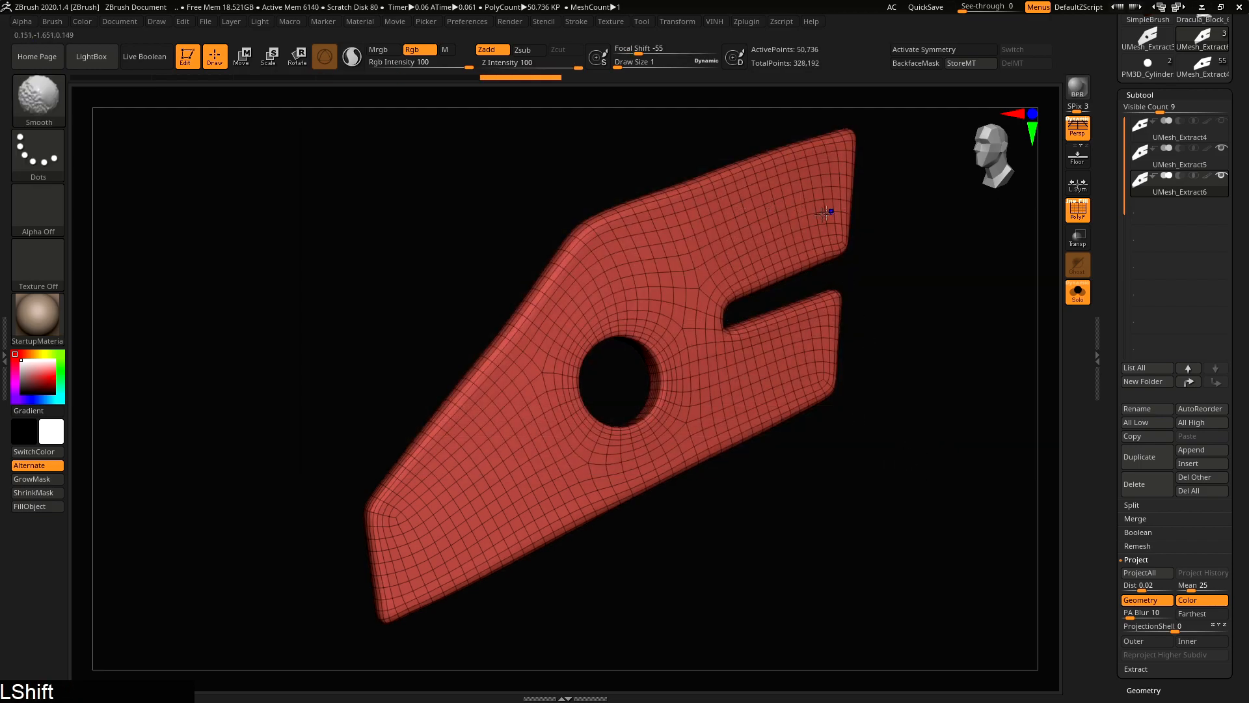
key(q)
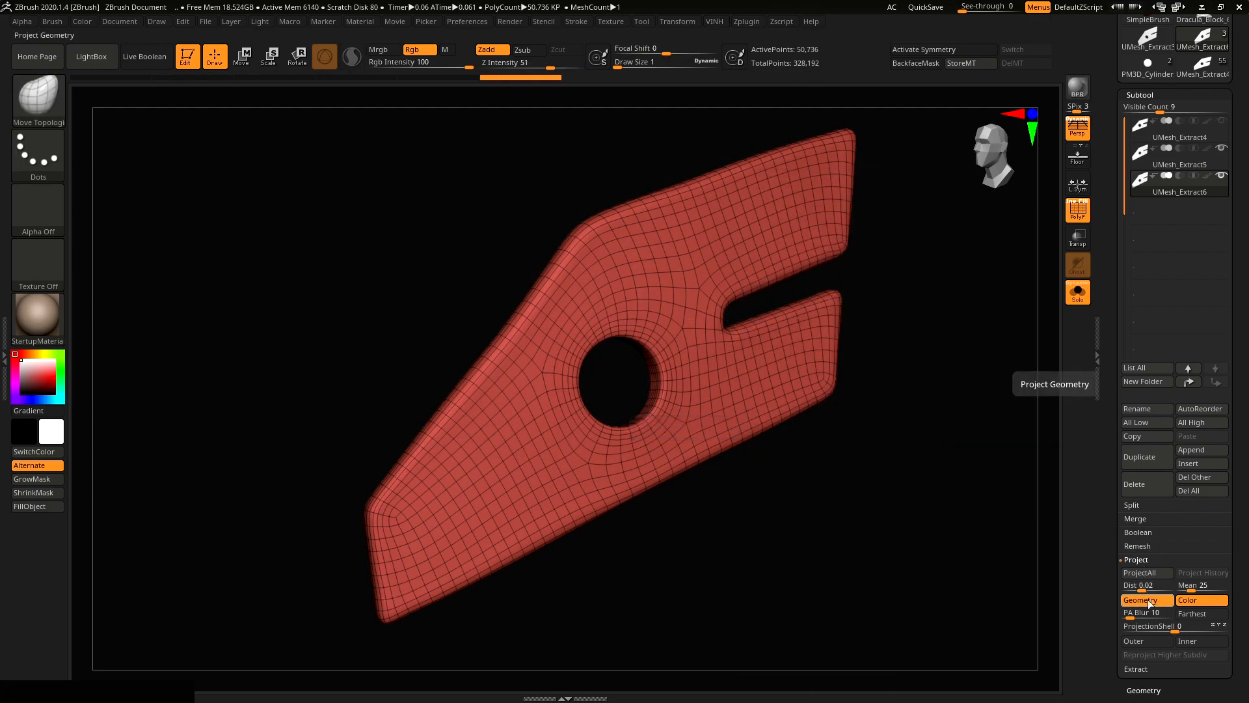
Step: Subdivide the panel one more level and project the source detail again with ProjectAll
key(shift+f)
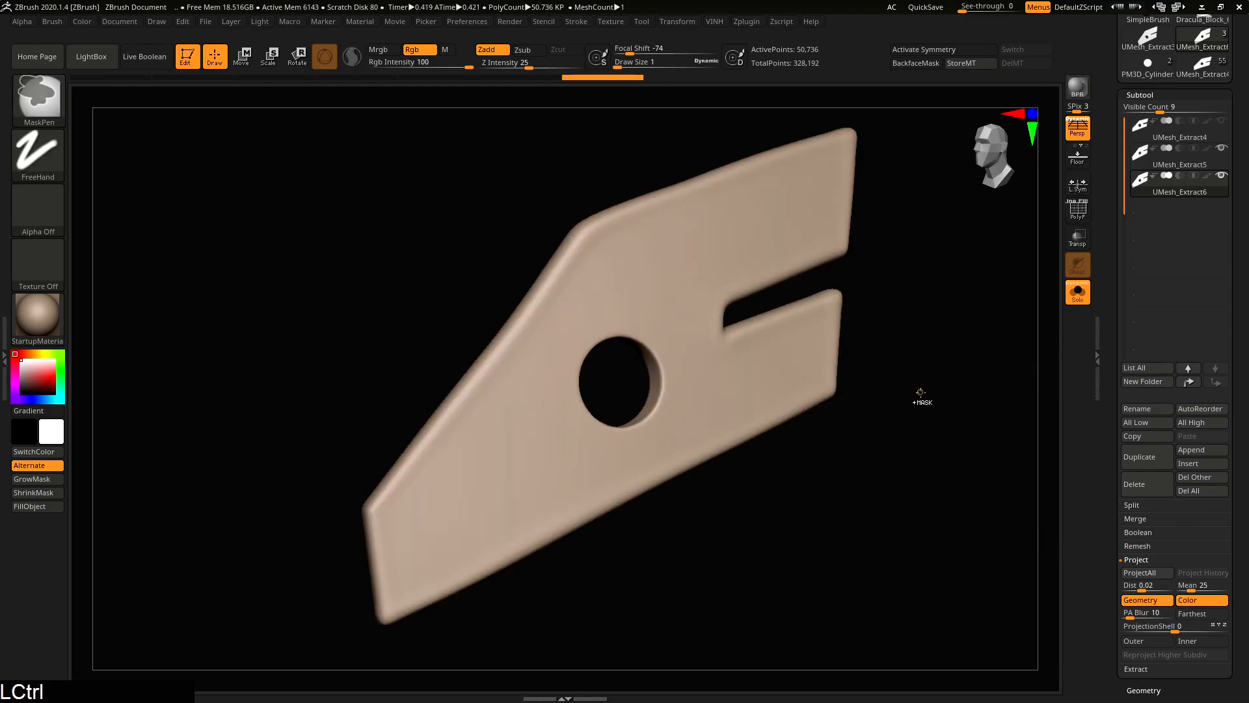
alt+right_drag(691, 326, 808, 295)
key(ctrl+d)
right_drag(734, 382, 583, 423)
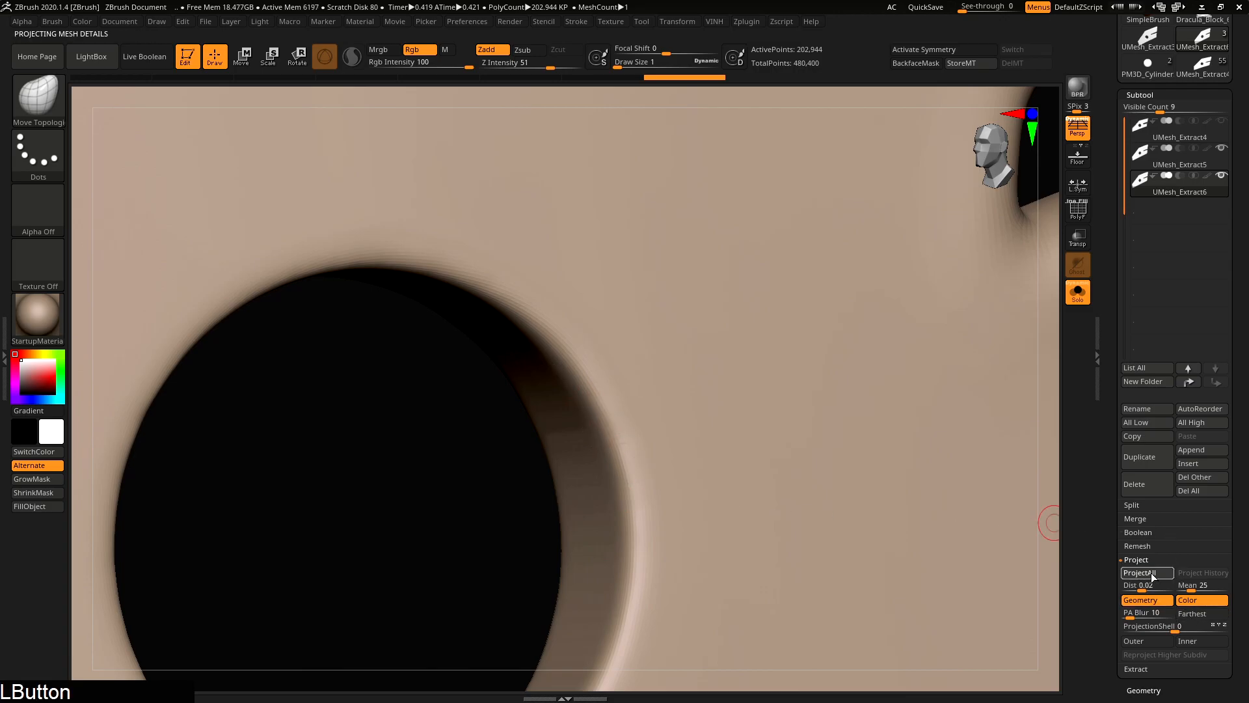
Step: Compare the projected panel with the high-resolution source around the round hole, both isolated and overlaid
mouse_move(644, 410)
alt+right_down()
mouse_move(689, 401)
mouse_move(805, 428)
mouse_move(817, 396)
mouse_move(873, 488)
mouse_move(673, 209)
mouse_move(675, 348)
alt+right_up()
key(ctrl+1)
alt+click(817, 396)
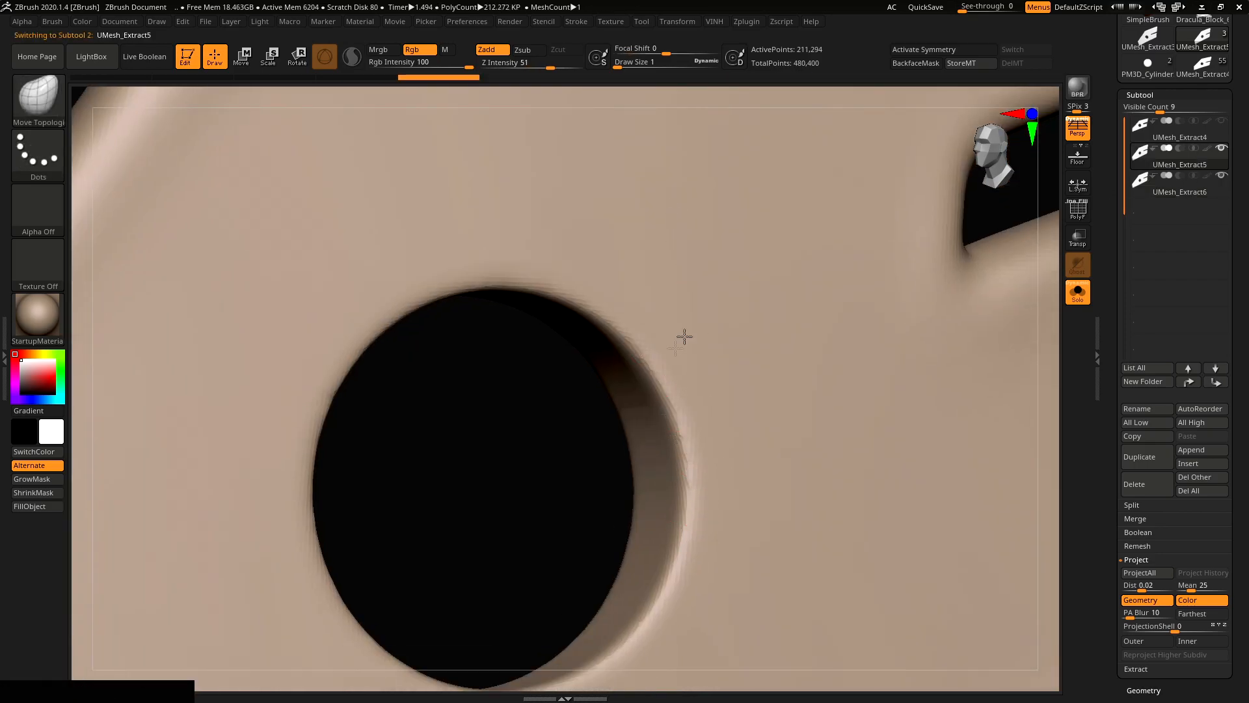
click(1158, 177)
key(ctrl+1)
key(ctrl+1)
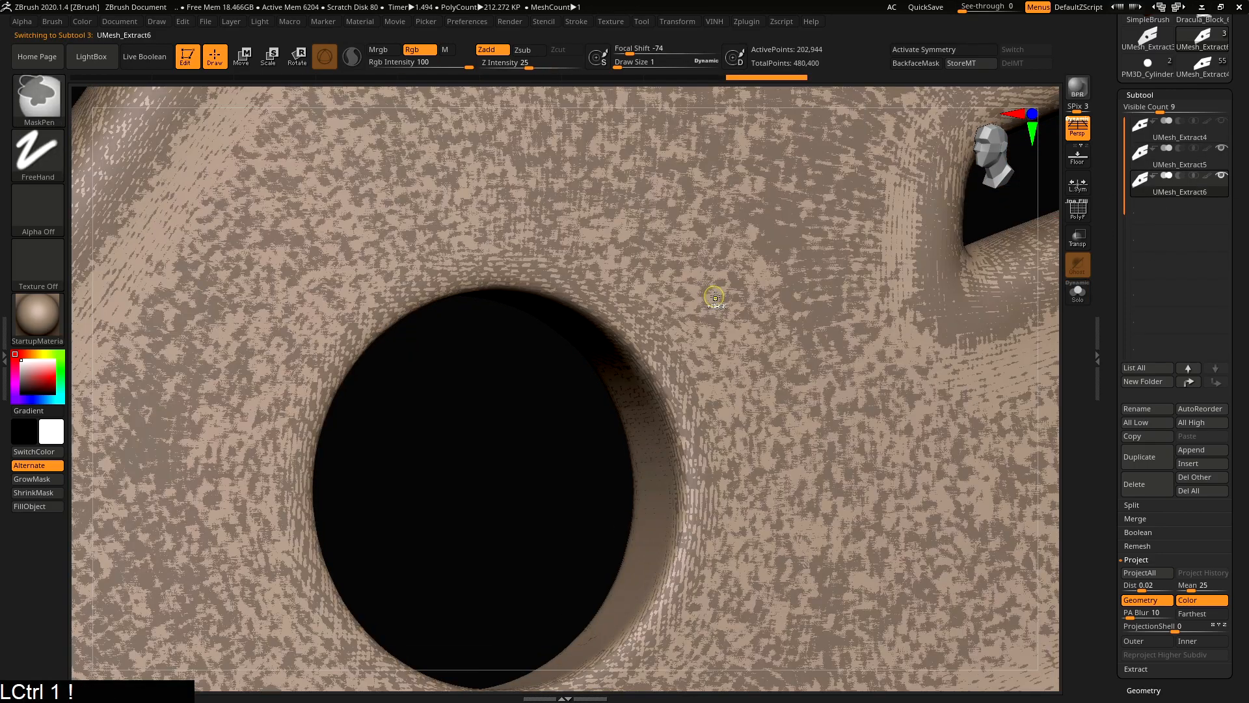
Step: Apply Polish to the subdivided panel to smooth the surface around the hole
alt+right_drag(828, 403, 795, 359)
key(shift+q)
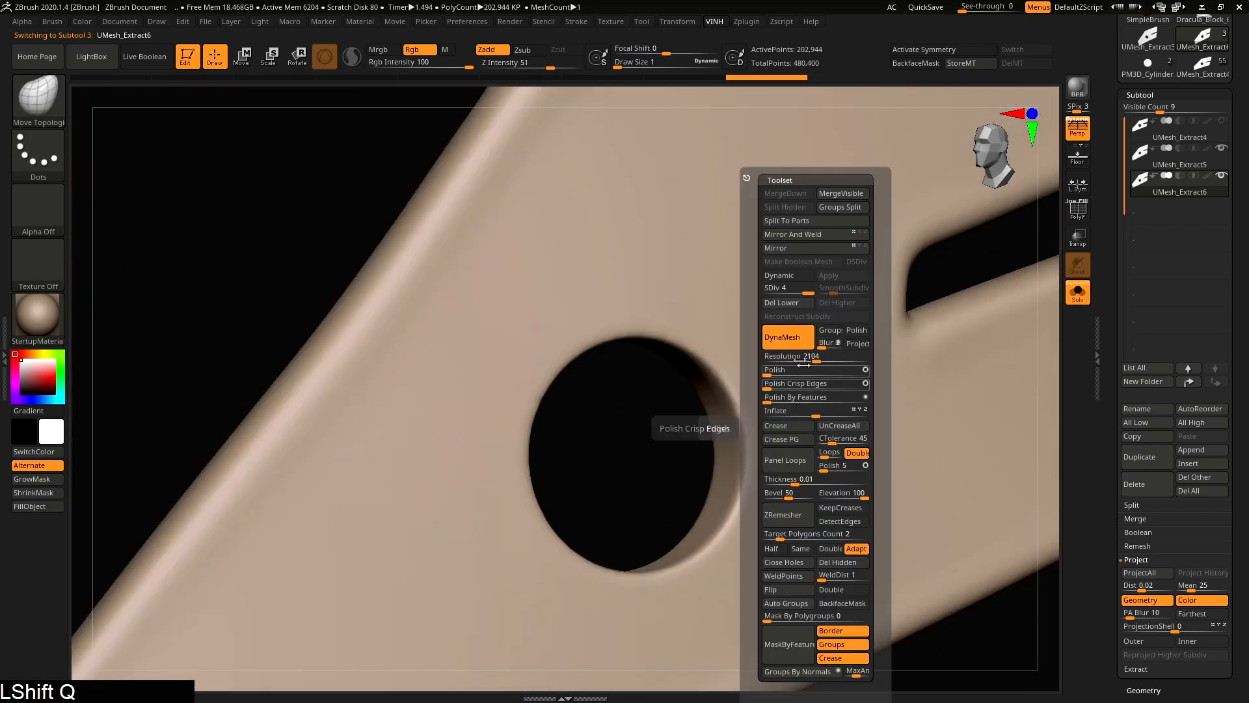
click(774, 370)
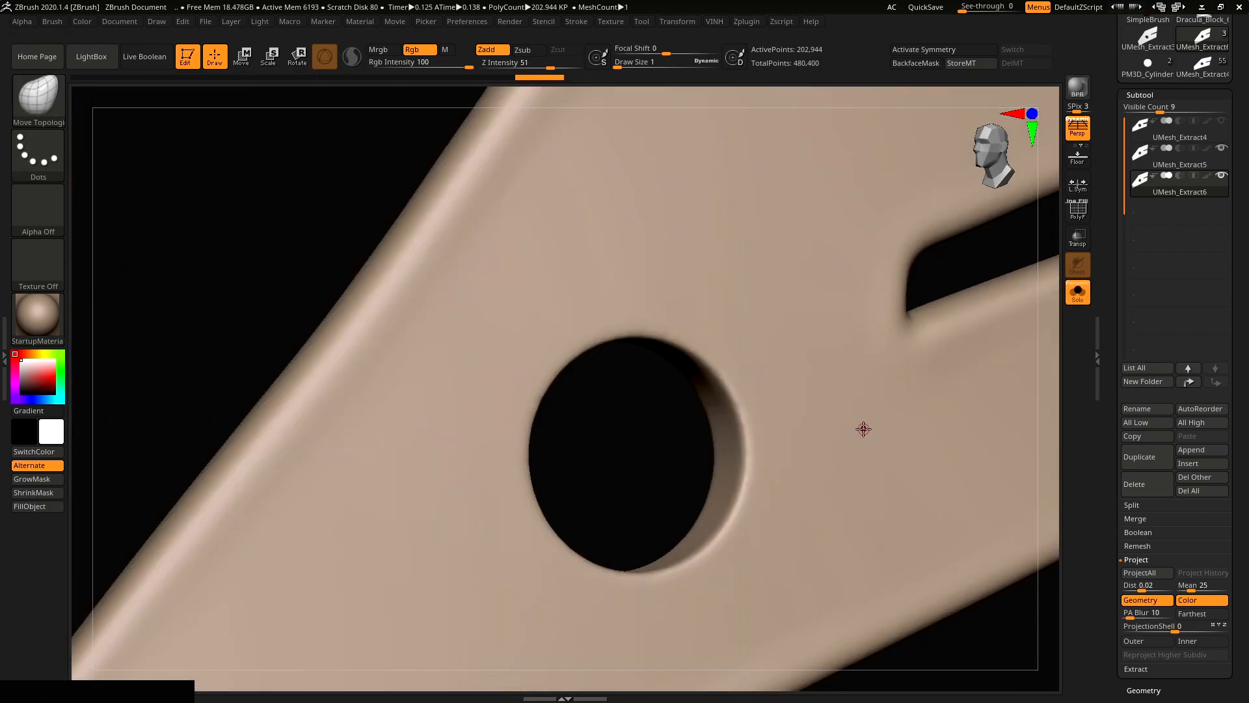
Step: Examine the polished panel's edges and wireframe around the hole while stepping down and up the subdivision levels
alt+right_drag(703, 348, 825, 499)
alt+right_drag(772, 382, 717, 294)
key(shift+f)
right_drag(683, 369, 759, 279)
key(shift+d)
key(shift+f)
key(d)
Step: Compare the original UMesh_Extract4 panel with the rebuilt UMesh_Extract6 and inspect the rebuilt panel's surface
key(w)
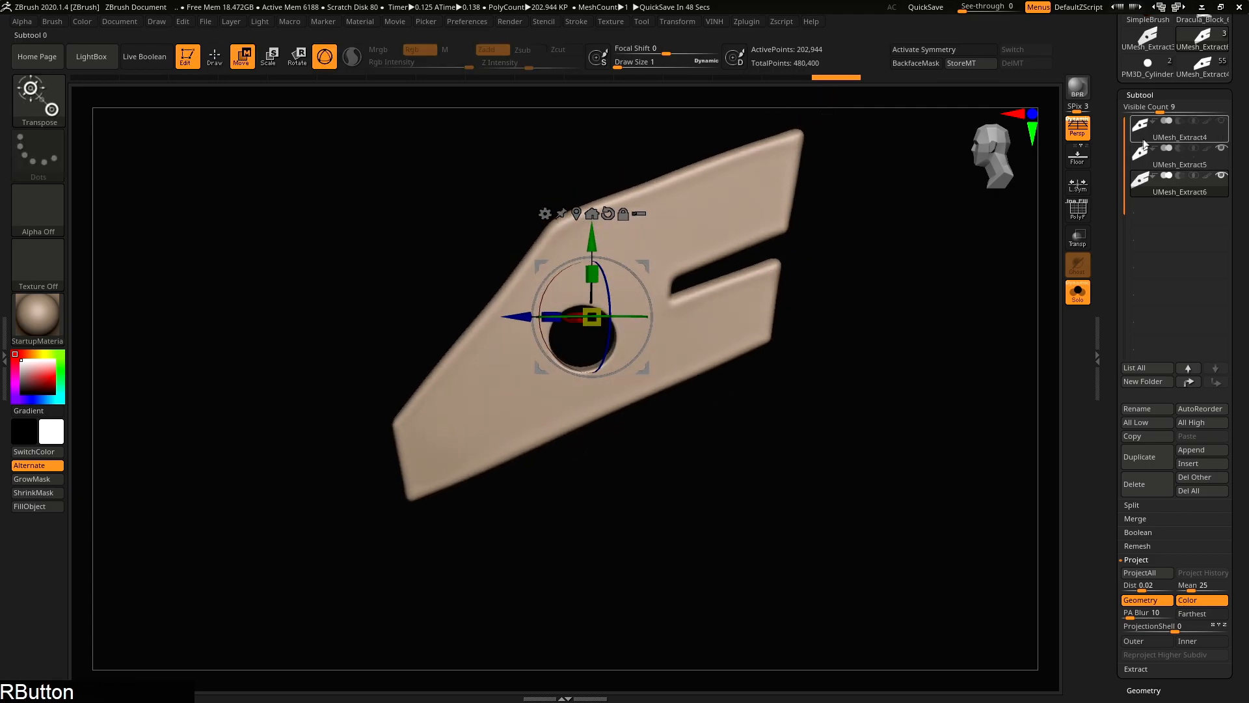
click(1182, 136)
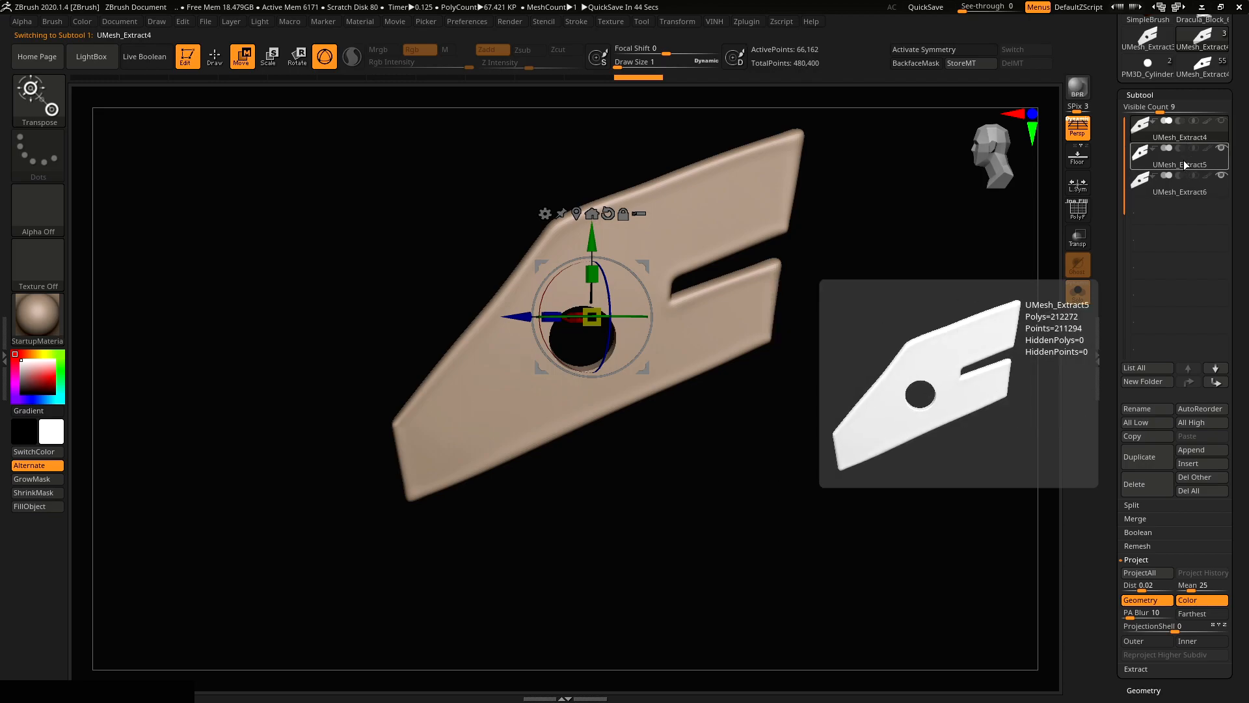
alt+right_drag(624, 281, 683, 299)
click(1183, 190)
drag(604, 352, 299, 318)
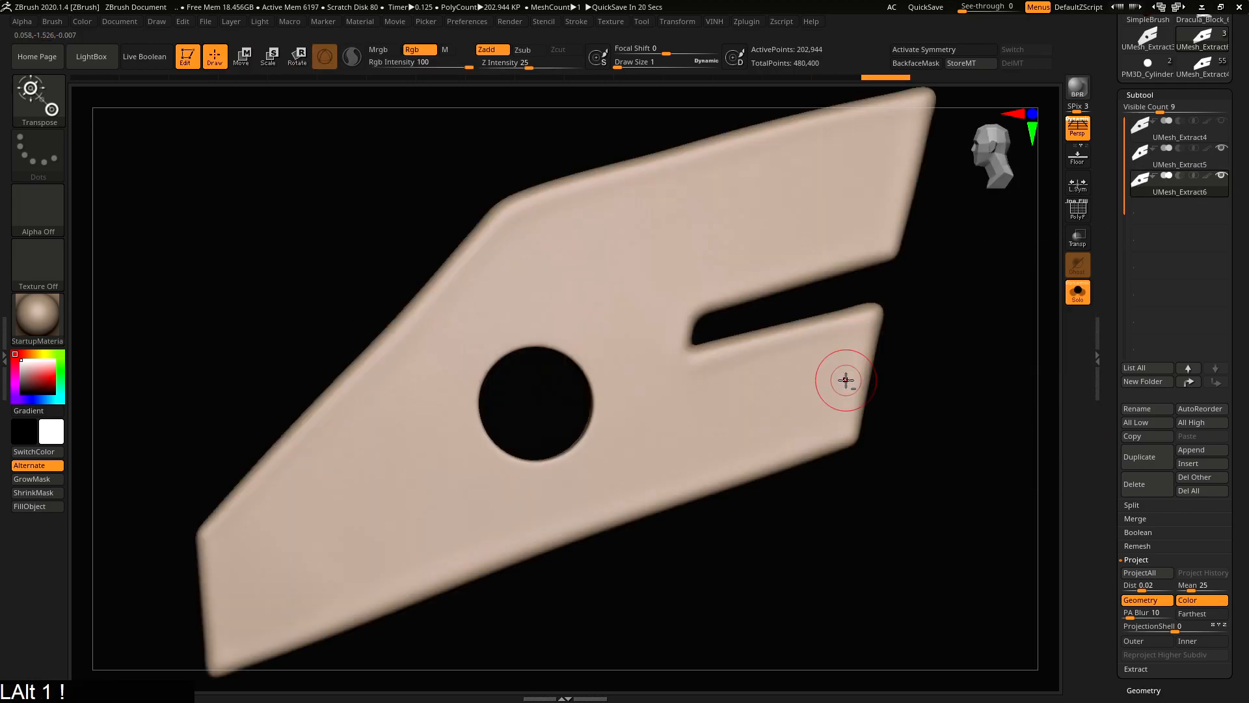
right_drag(845, 380, 788, 429)
Step: Switch back to the full character tool and insert the rebuilt panel as a new subtool
click(1206, 69)
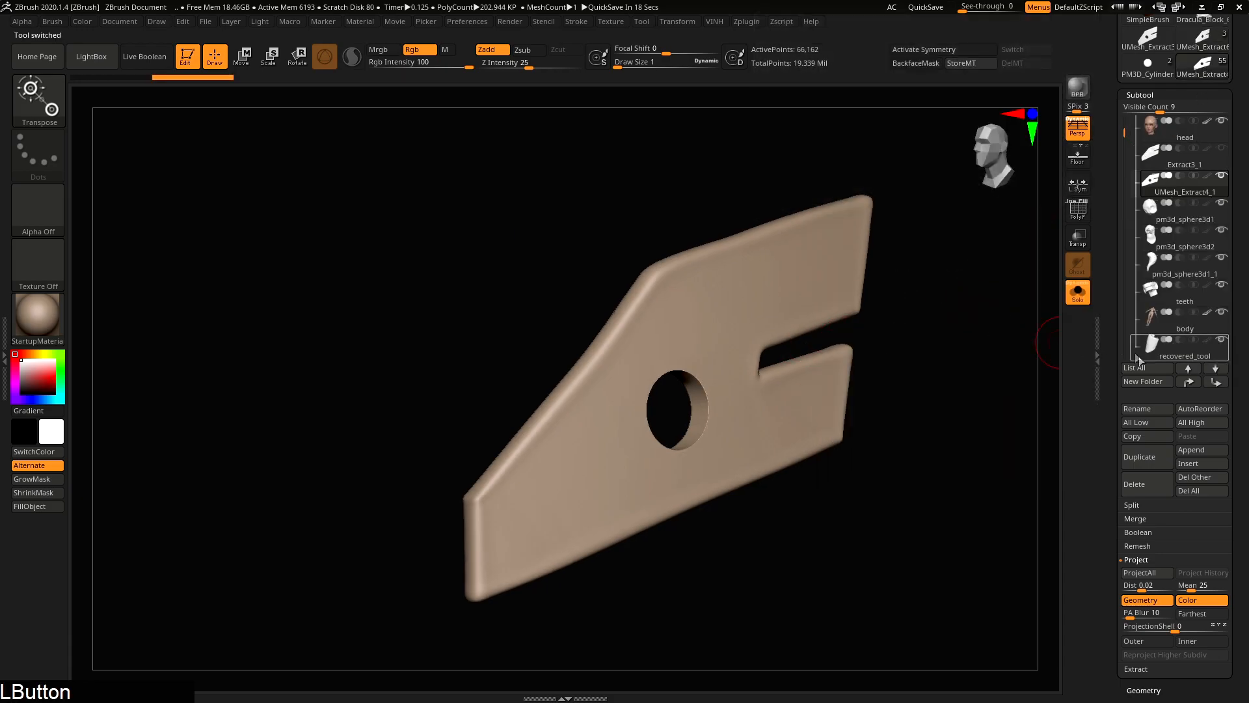
click(1201, 463)
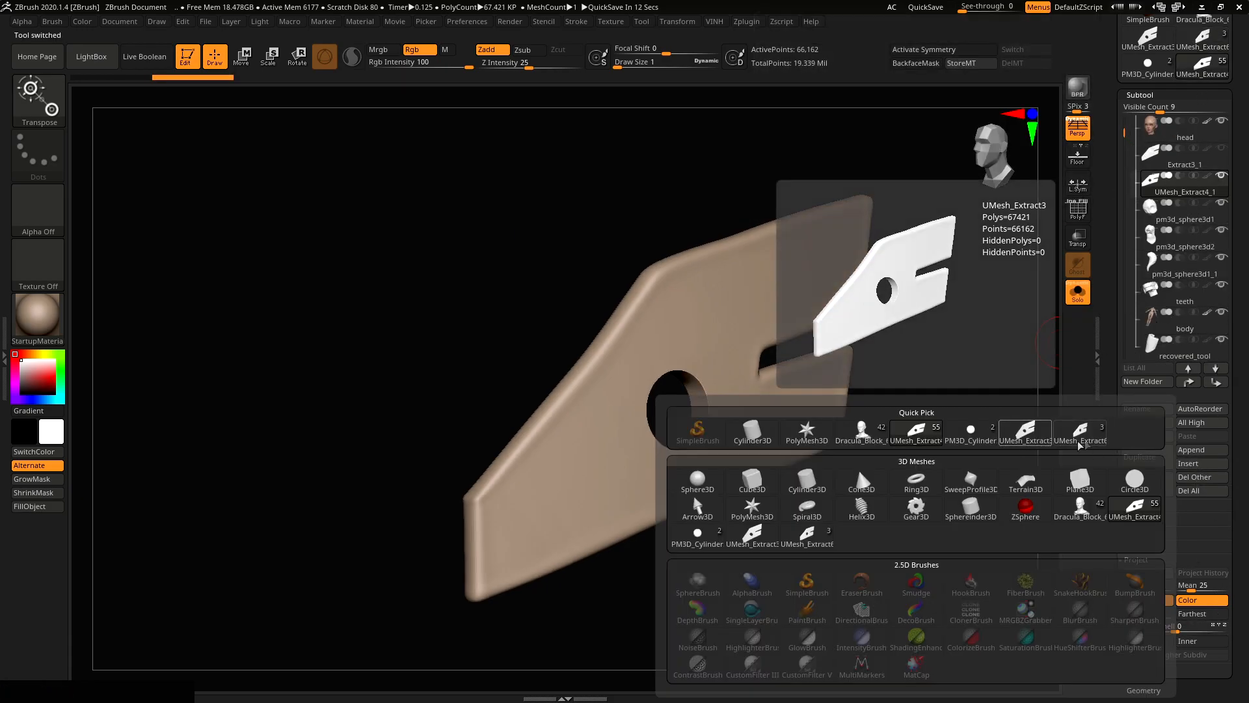
click(1030, 442)
key(f)
key(shift+f)
key(shift+f)
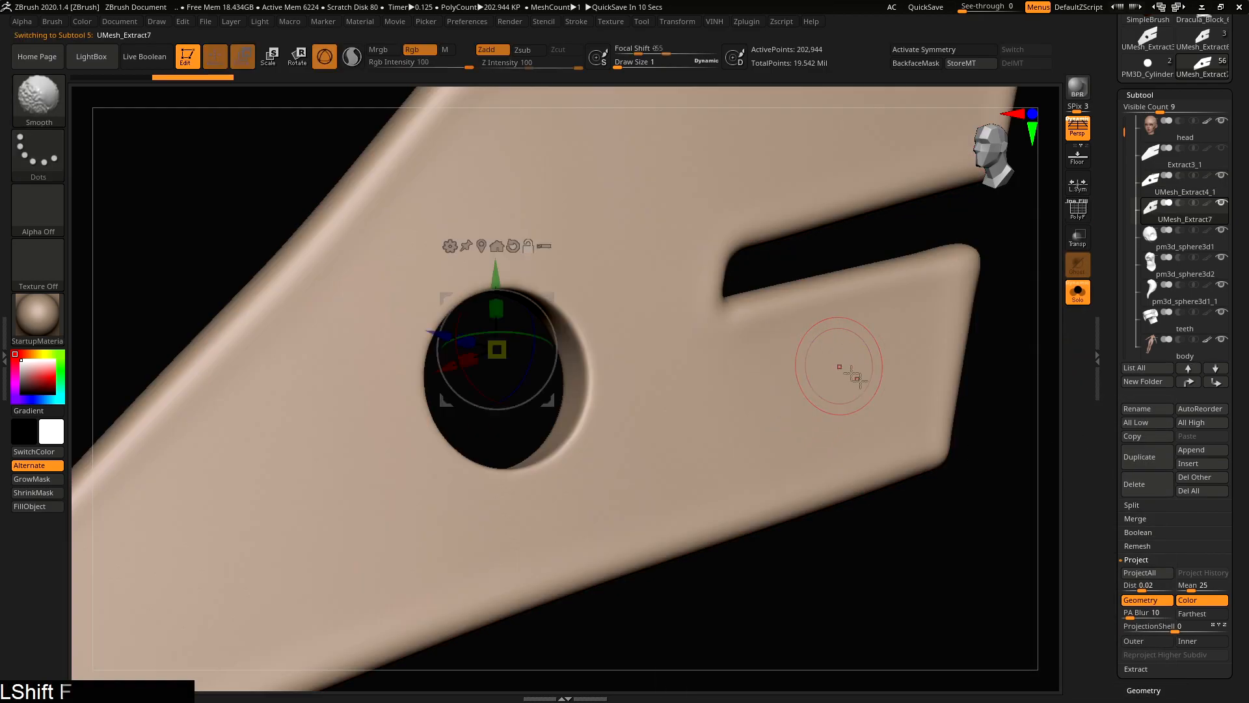
ctrl+right_drag(839, 368, 866, 306)
Step: Delete the old holed panel UMesh_Extract4_1 and the unholed panel Extract3_1 from the character's subtools
click(1181, 184)
key(ctrl+1)
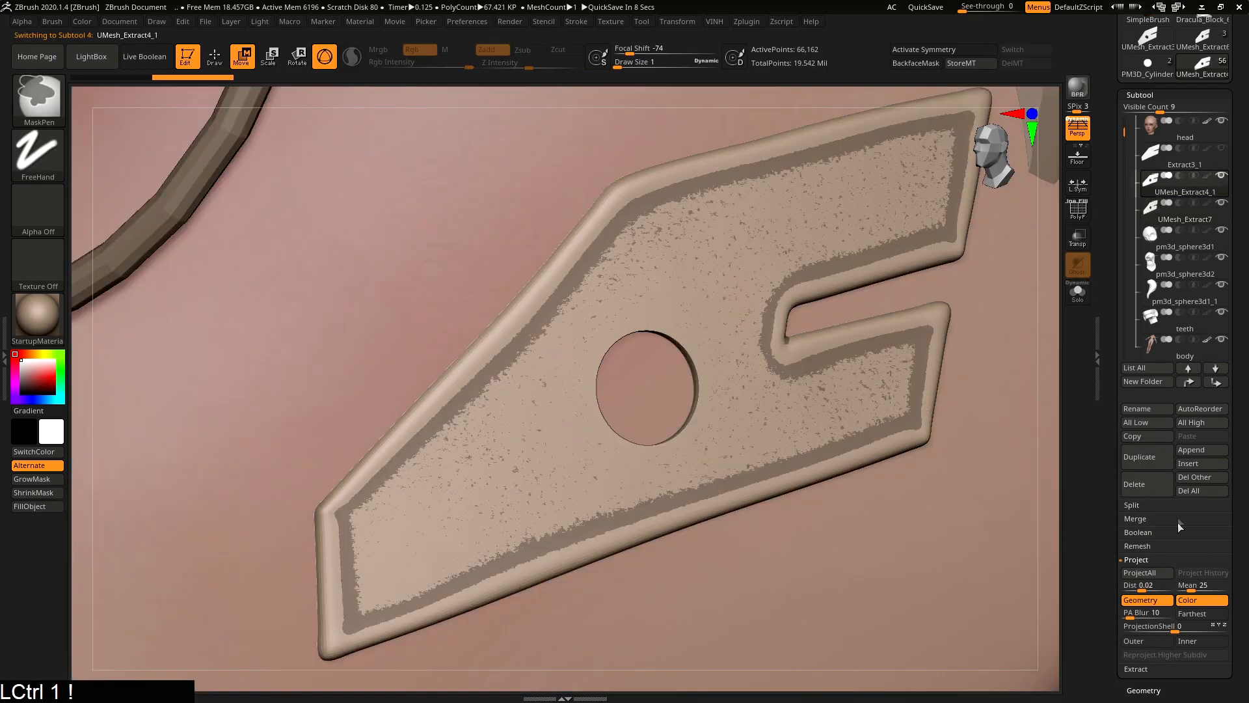
click(1134, 484)
click(1024, 510)
click(1172, 156)
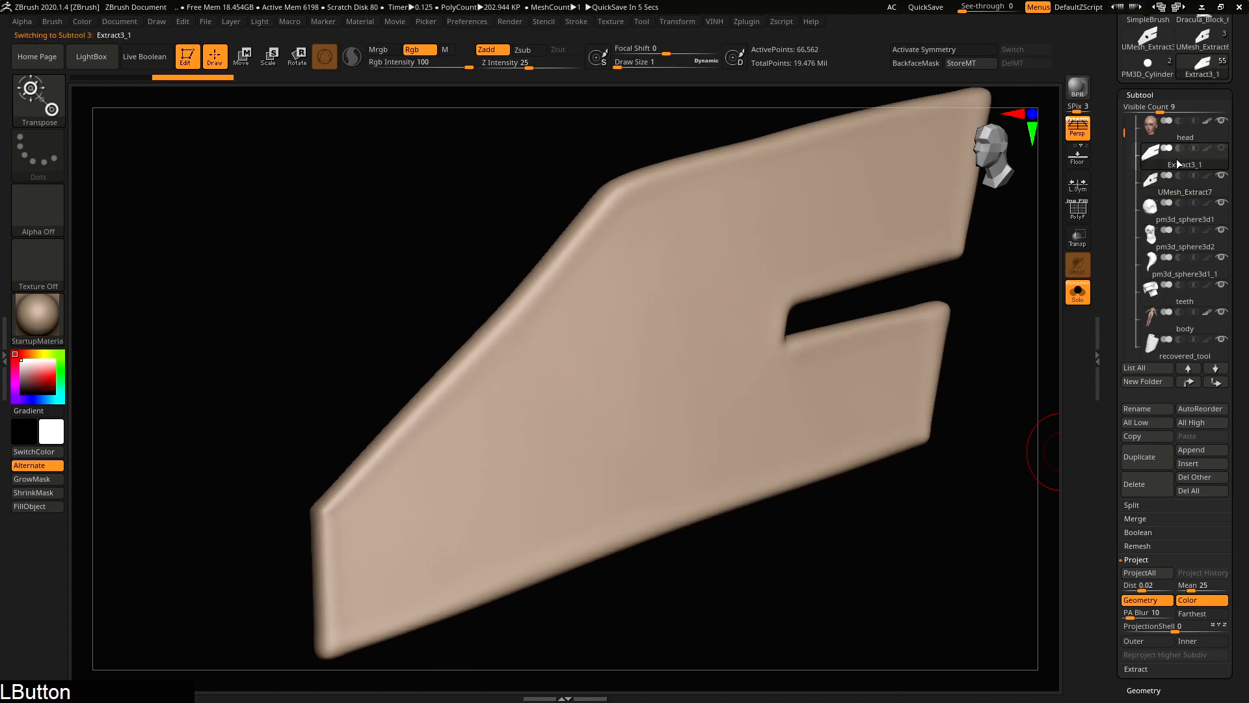
click(1133, 484)
click(1027, 513)
key(Escape)
Step: Try transforming the mirrored cheek panels with the gizmo placed on one panel, and undo the change
key(shift+f)
right_click(806, 345)
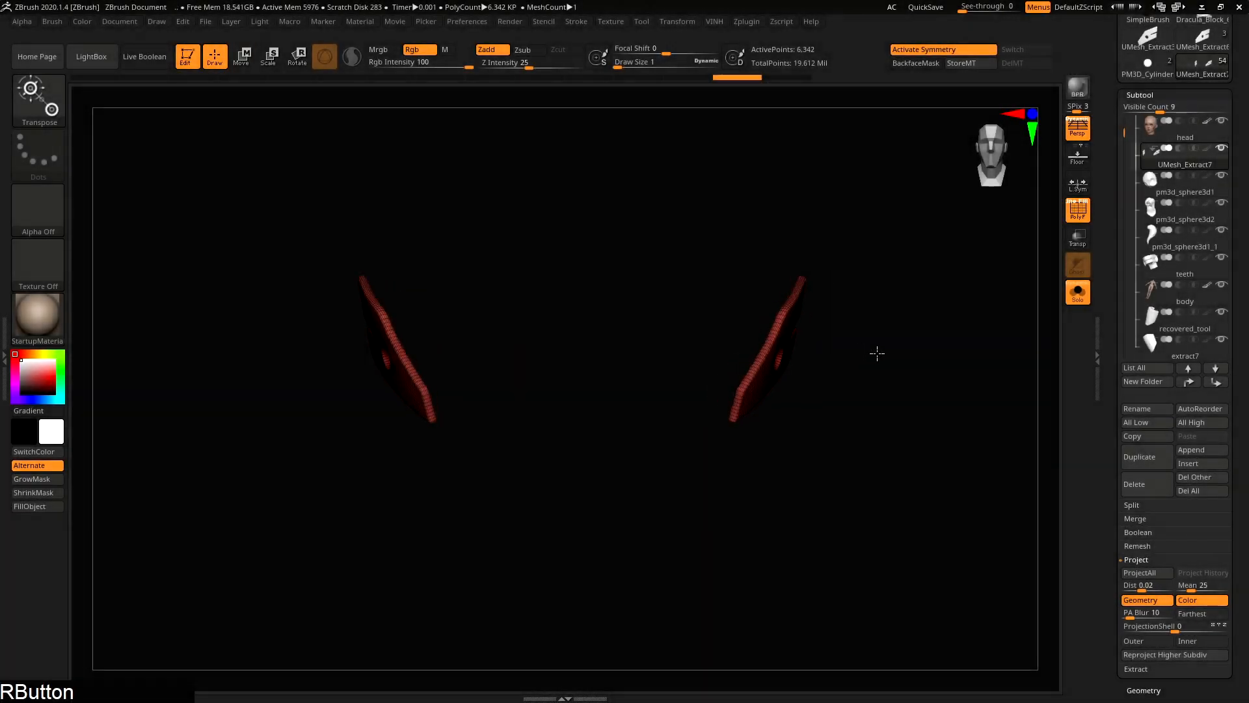
key(w)
key(r)
alt+right_drag(898, 353, 886, 343)
right_drag(786, 332, 870, 283)
alt+right_drag(781, 299, 806, 323)
mouse_move(775, 333)
mouse_down()
mouse_move(714, 332)
mouse_move(845, 343)
mouse_move(775, 335)
mouse_up()
key(ctrl+z)
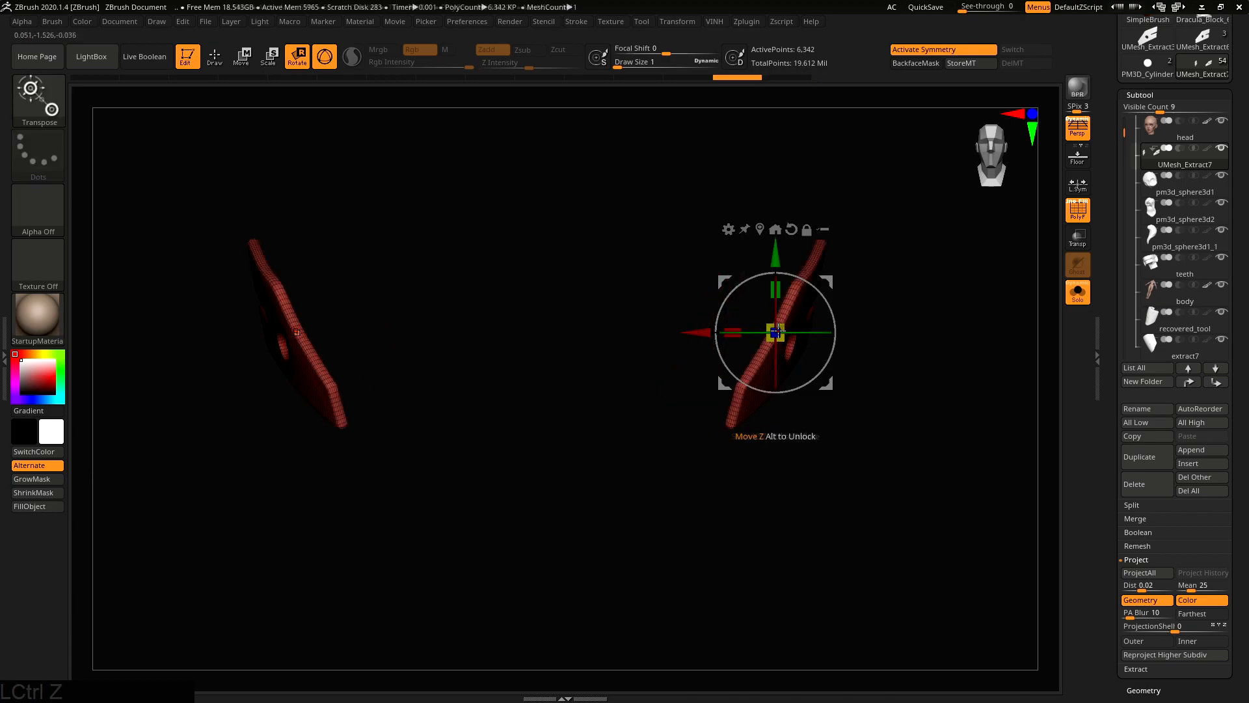
Step: Turn on Local Symmetry, test a gizmo transform on the mirrored cheek panels, and undo the transform
right_drag(778, 329, 800, 316)
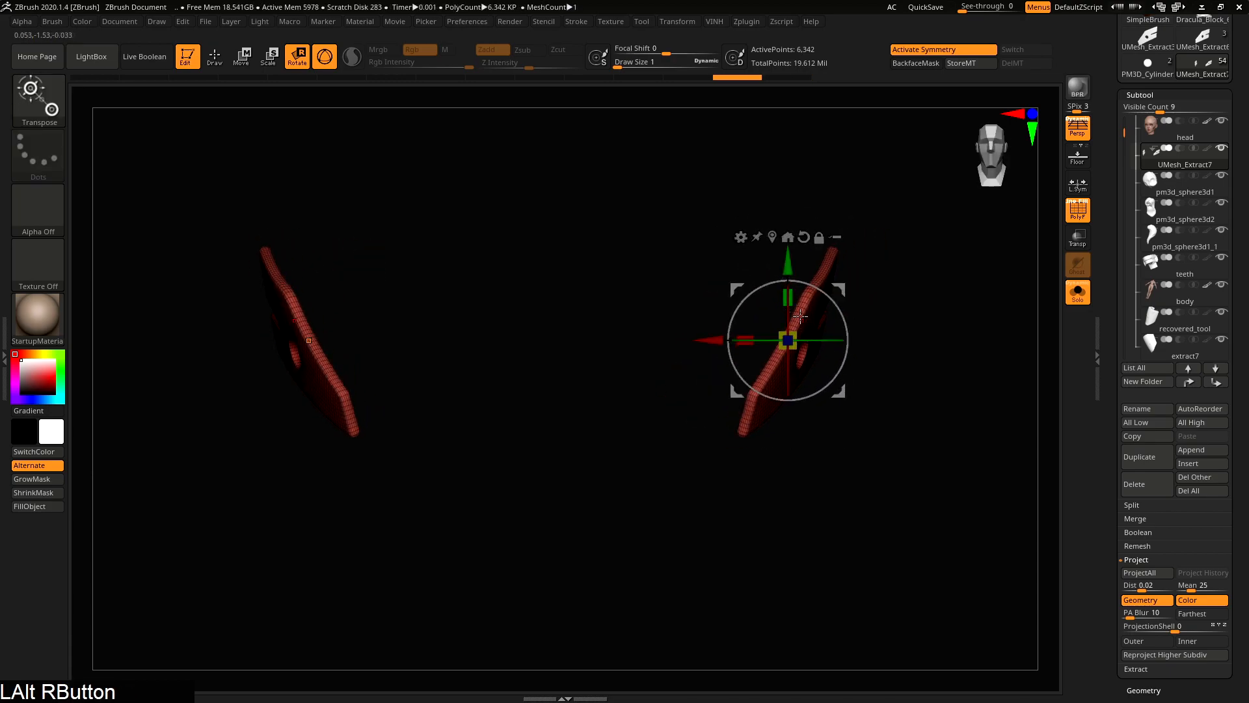
click(1077, 184)
alt+right_drag(840, 325, 838, 320)
drag(786, 334, 794, 389)
right_drag(794, 389, 898, 376)
key(ctrl+z)
key(q)
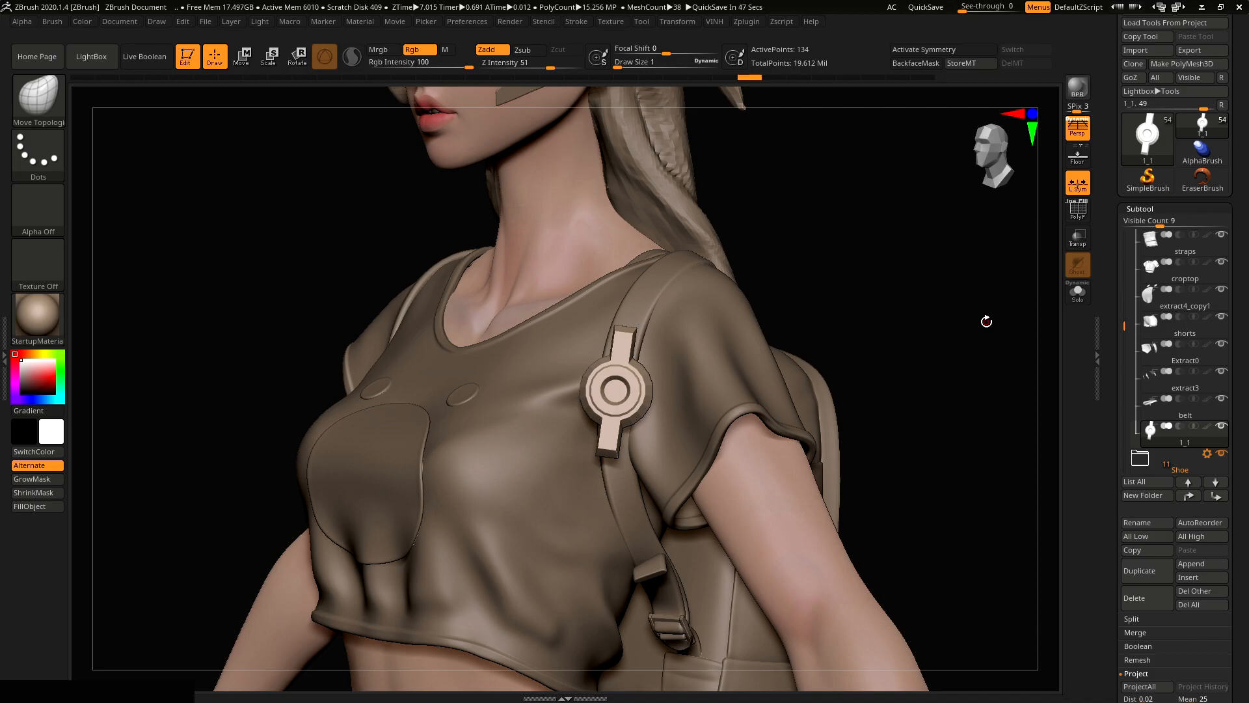
Step: Clone the round buckle on the shoulder strap and open the clone as a separate tool
right_drag(760, 390, 624, 439)
key(shift+f)
alt+right_drag(638, 380, 586, 377)
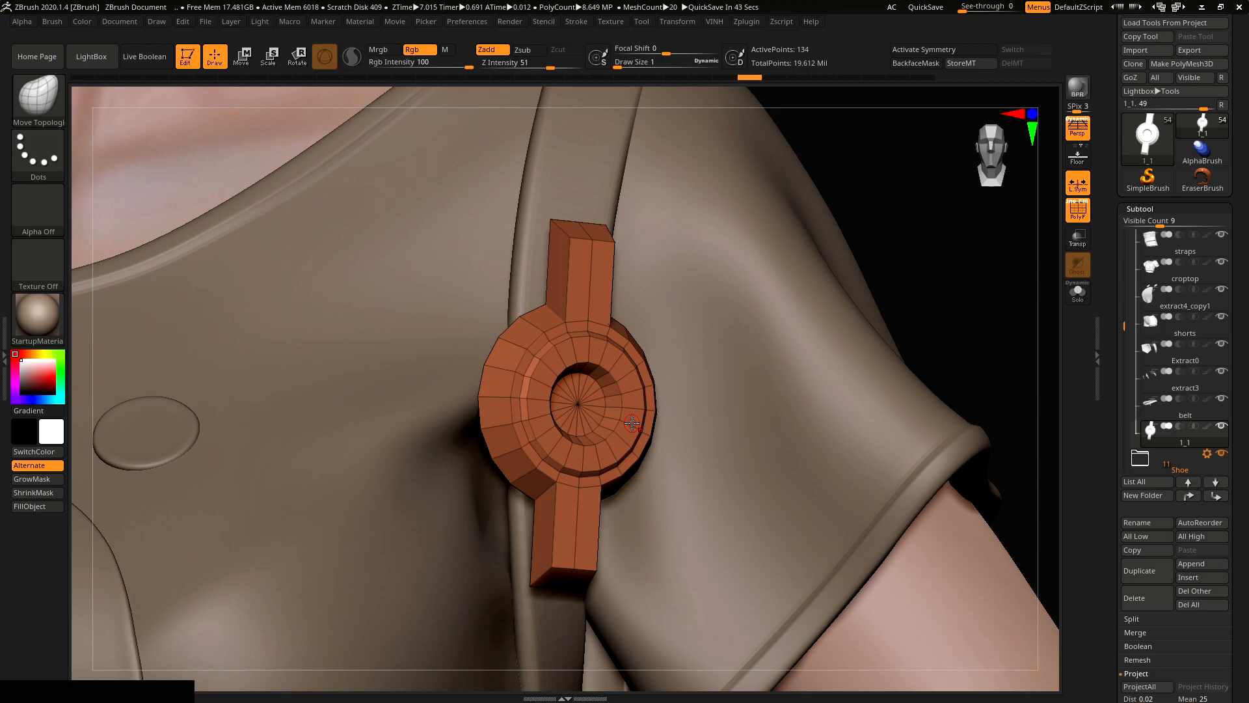
right_drag(930, 304, 982, 312)
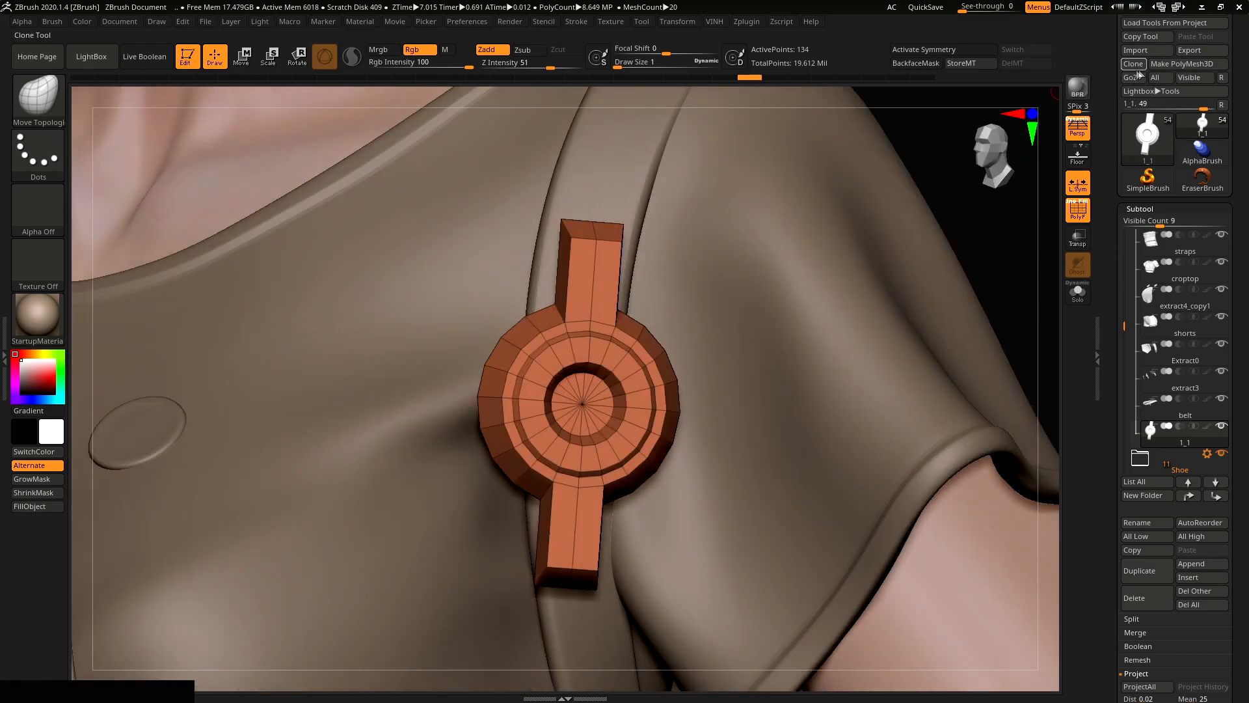
click(1134, 64)
click(1147, 207)
mouse_move(881, 315)
right_down()
mouse_move(699, 387)
mouse_move(608, 298)
mouse_move(705, 354)
mouse_move(651, 403)
mouse_move(694, 384)
mouse_move(683, 390)
mouse_move(962, 388)
right_up()
key(f)
key(shift+f)
key(shift+f)
Step: Crease the cloned buckle's hard edges and subdivide it several times
key(w)
alt+click(607, 298)
key(shift+f)
key(ctrl+shift)
key(shift+q)
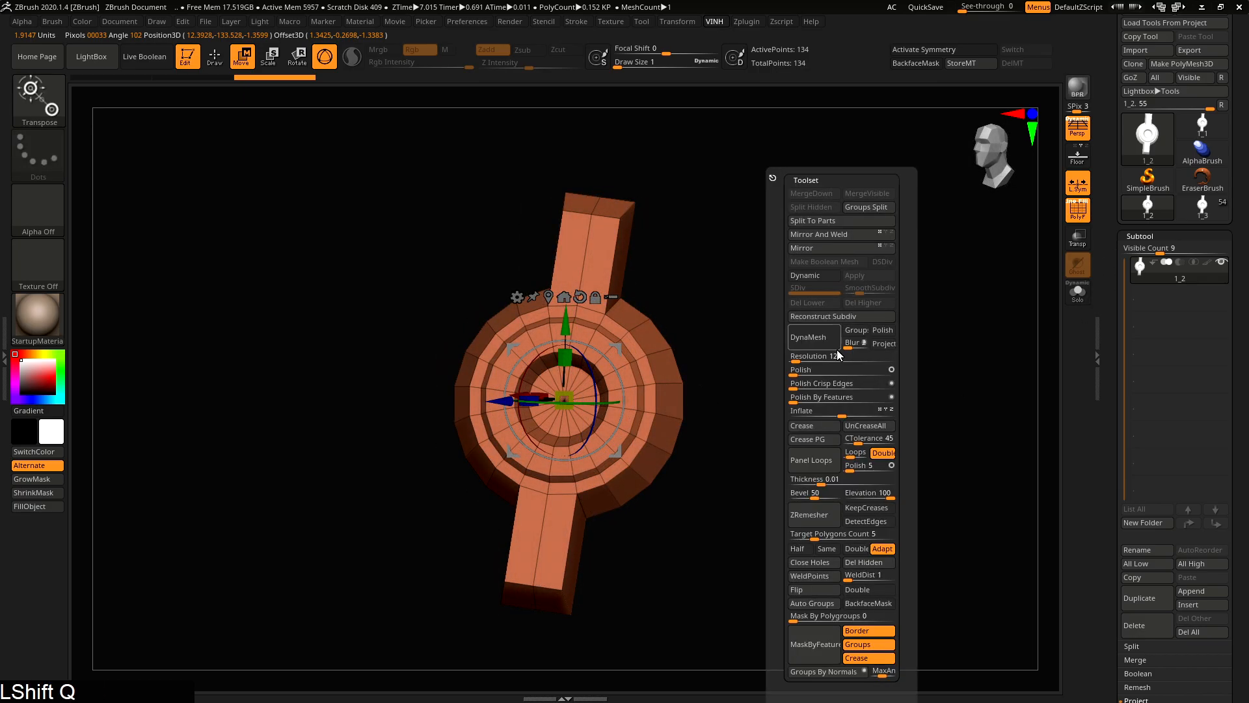
click(815, 462)
right_drag(815, 462, 1100, 282)
key(shift+f)
key(shift+f)
key(ctrl+d)
key(shift+f)
key(w)
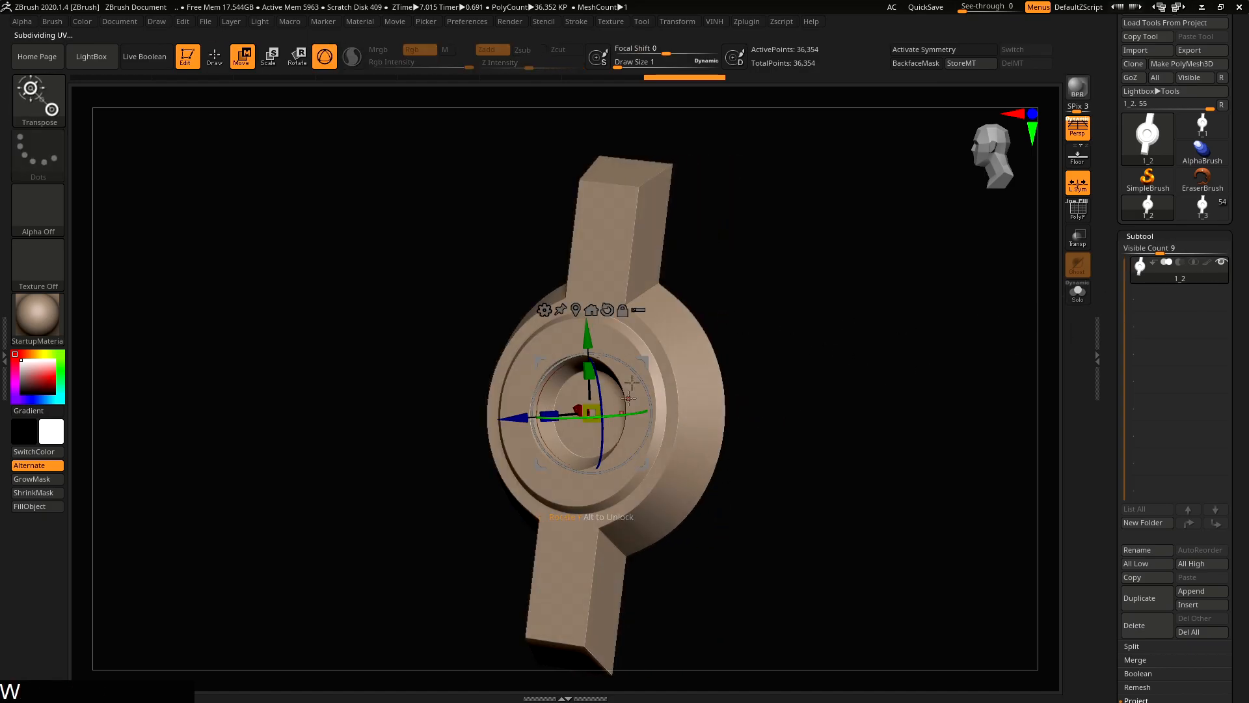
Step: Isolate the subdivided buckle and examine its topology in wireframe up close
key(ctrl+shift)
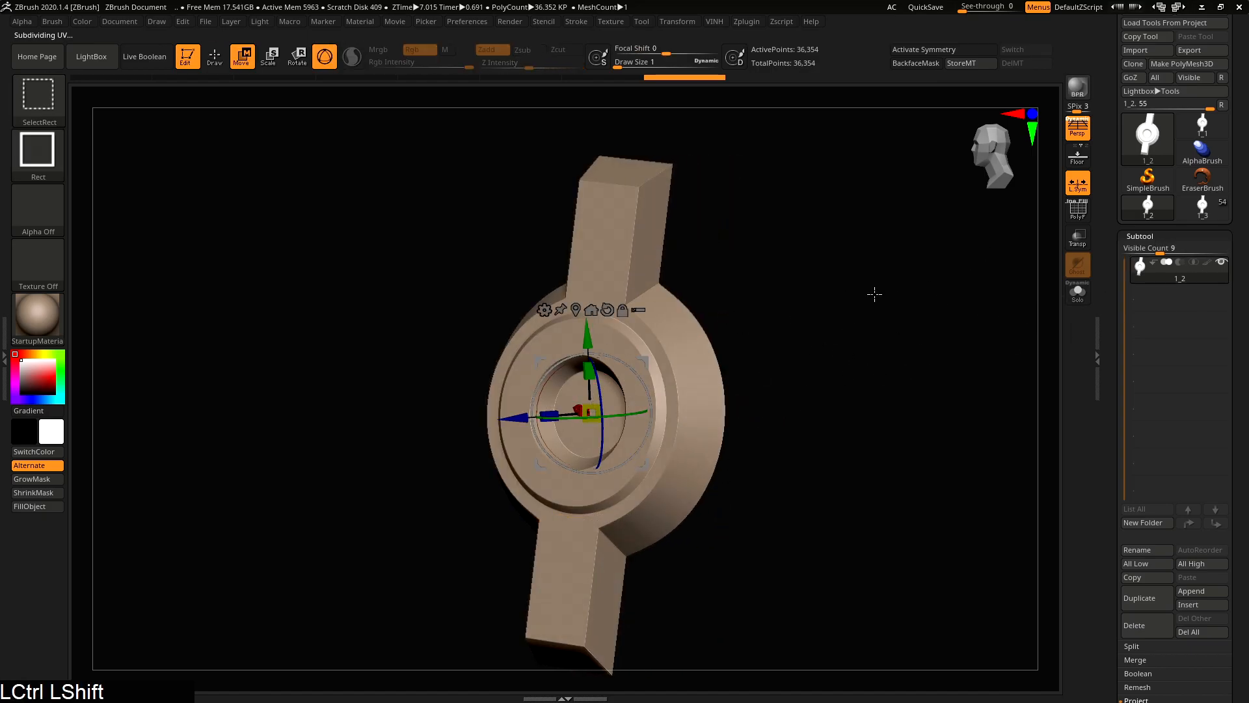
key(ctrl+shift+d)
key(alt+1)
click(1221, 263)
key(w)
mouse_move(913, 329)
right_down()
mouse_move(781, 328)
mouse_move(739, 377)
mouse_move(713, 371)
mouse_move(741, 352)
right_up()
key(shift+f)
key(shift+f)
key(alt+1)
key(r)
key(r)
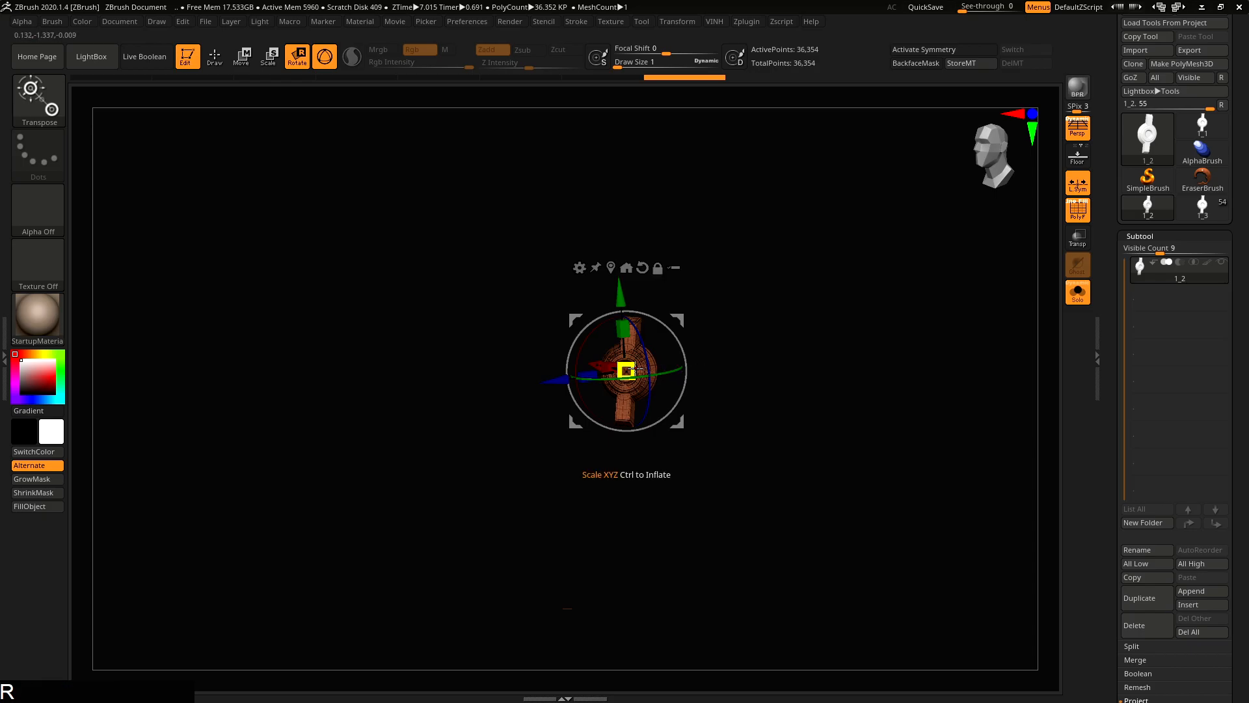
drag(626, 371, 1076, 469)
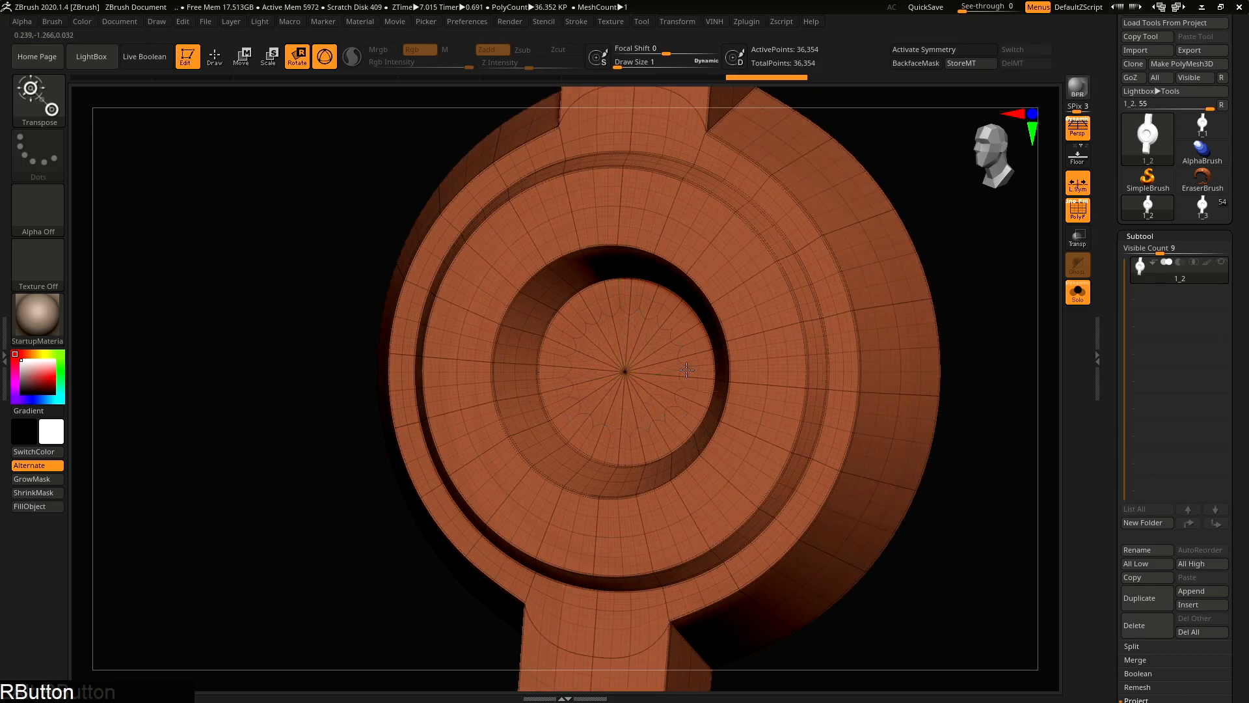
alt+right_drag(814, 364, 803, 427)
key(shift+f)
key(shift+f)
key(w)
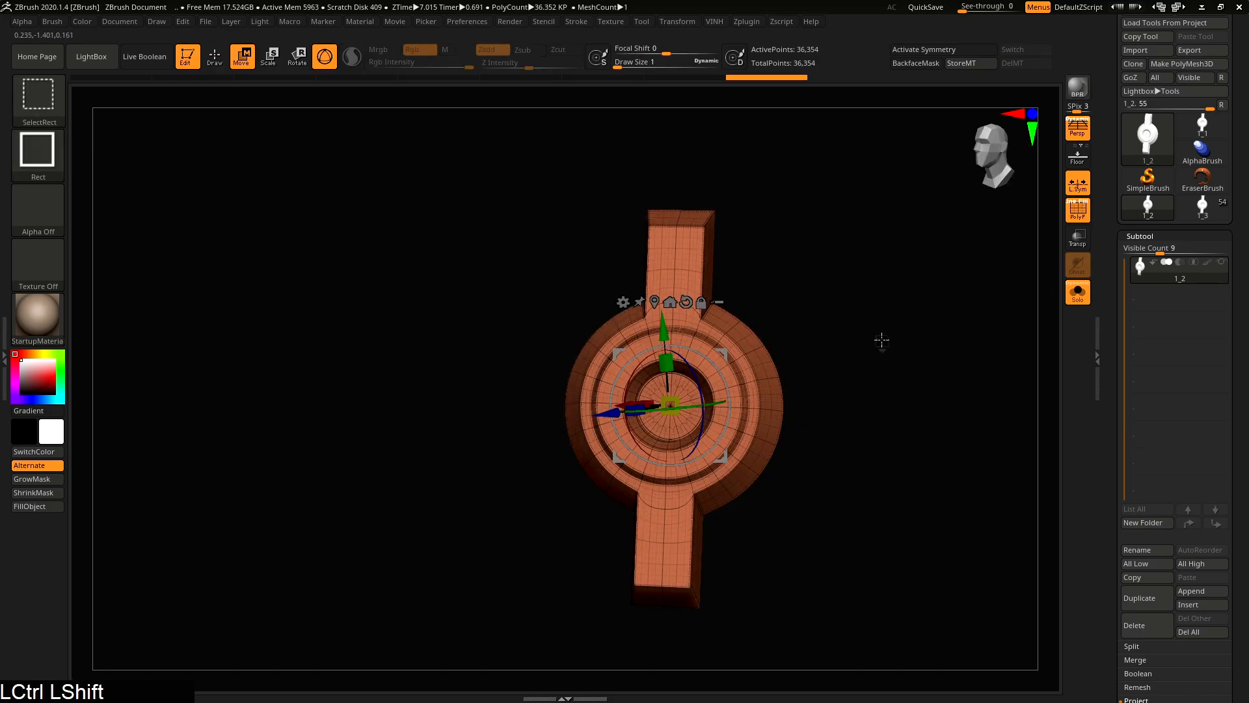
Step: Duplicate the buckle and DynaMesh the copy at resolution 2408 without freezing its subdivision levels
key(ctrl+shift+d)
key(shift+f)
key(shift+f)
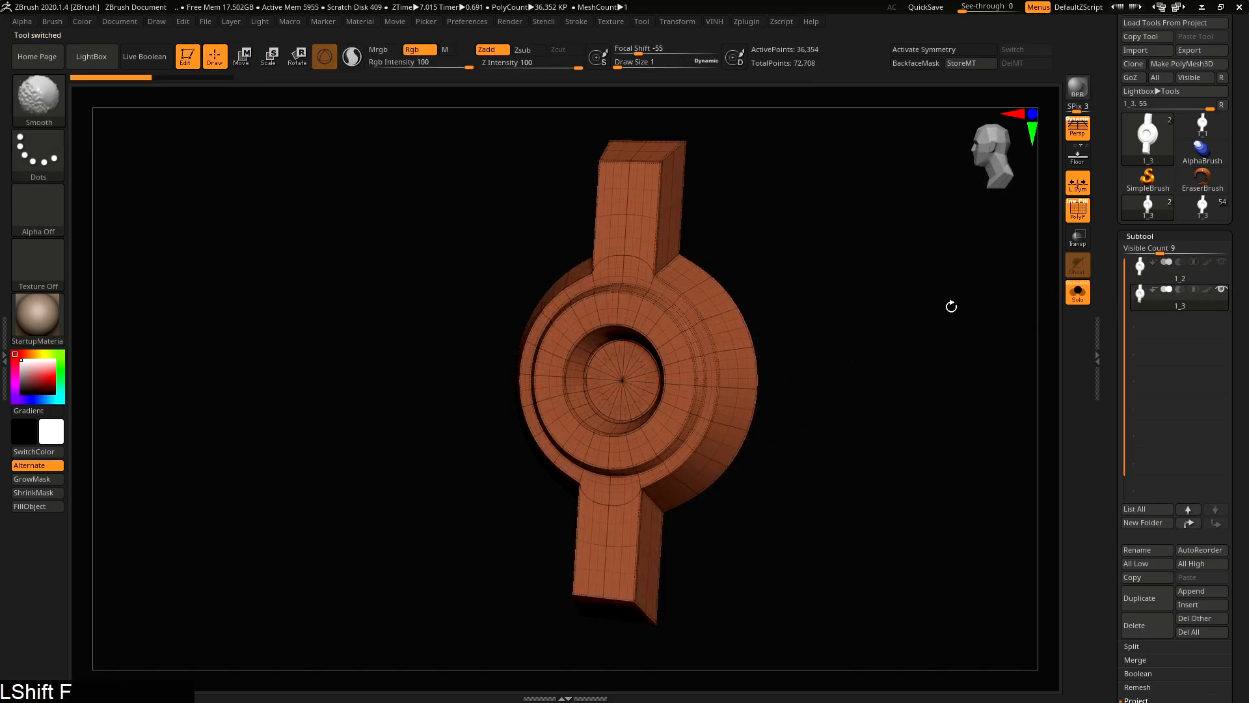
key(shift+q)
click(745, 358)
click(714, 338)
click(674, 370)
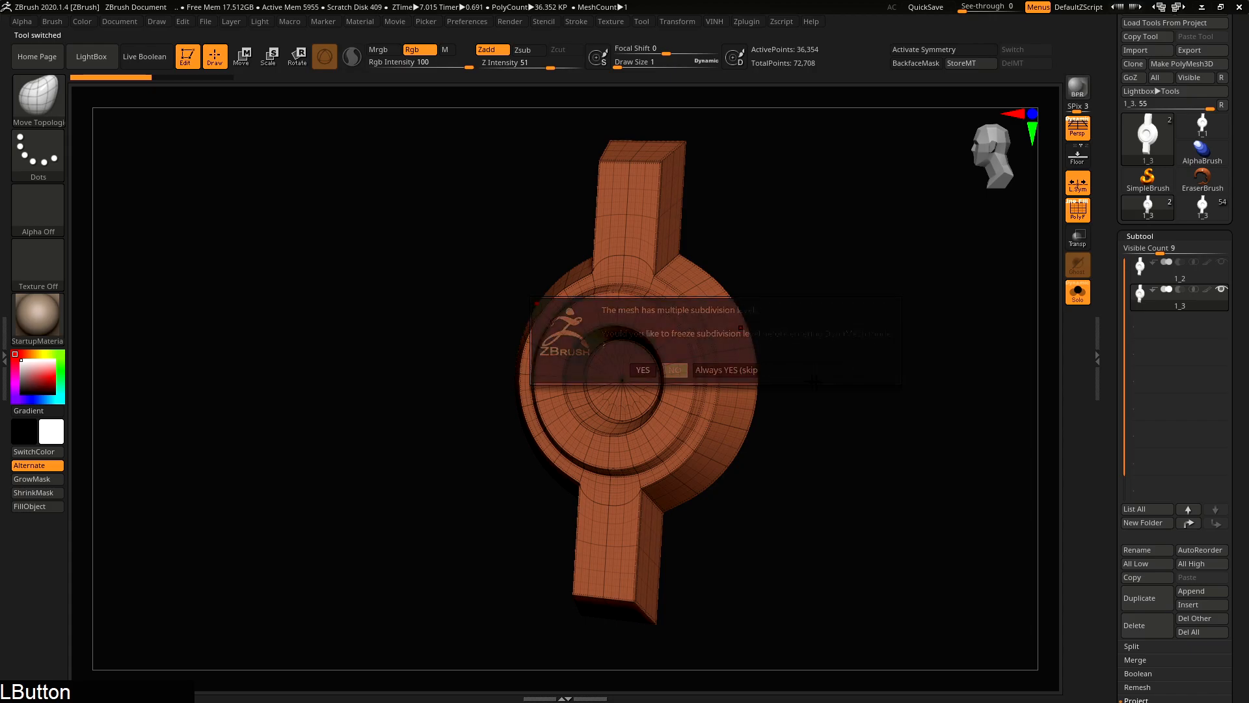
key(shift+f)
alt+right_drag(818, 373, 730, 388)
Step: Soften the DynaMeshed copy's hard edges with Polish Crisp Edges
key(shift+q)
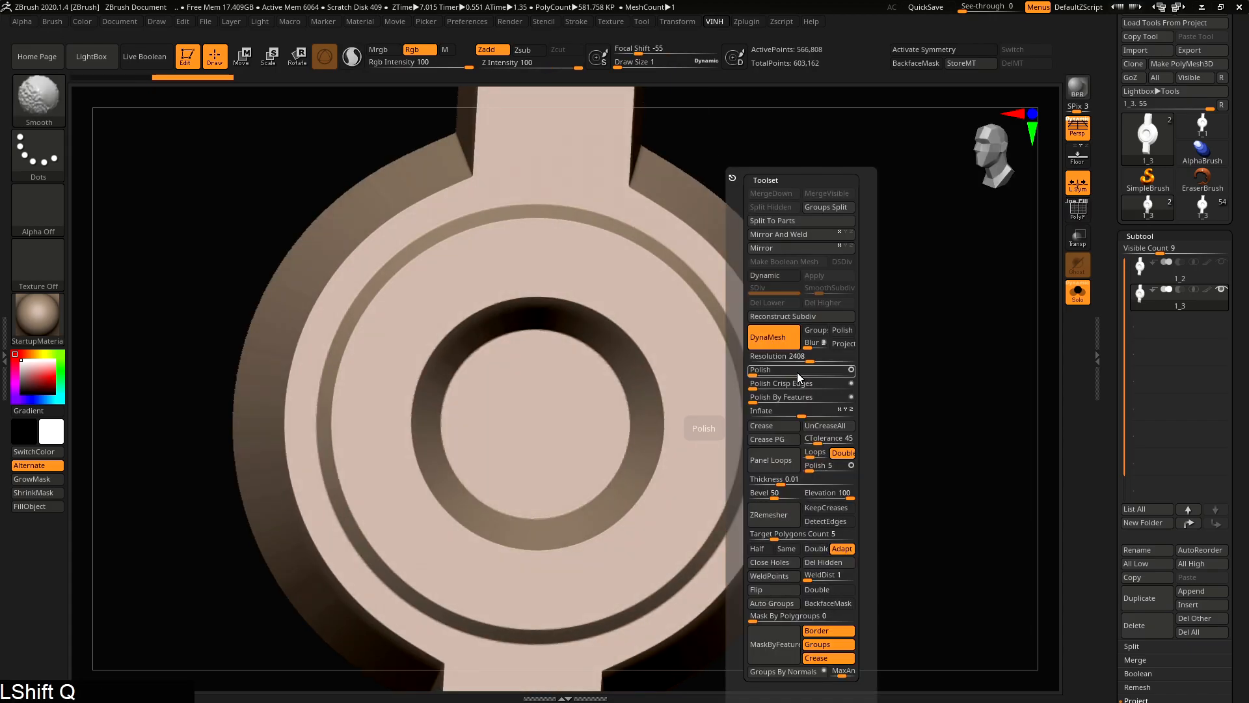
click(850, 384)
click(755, 386)
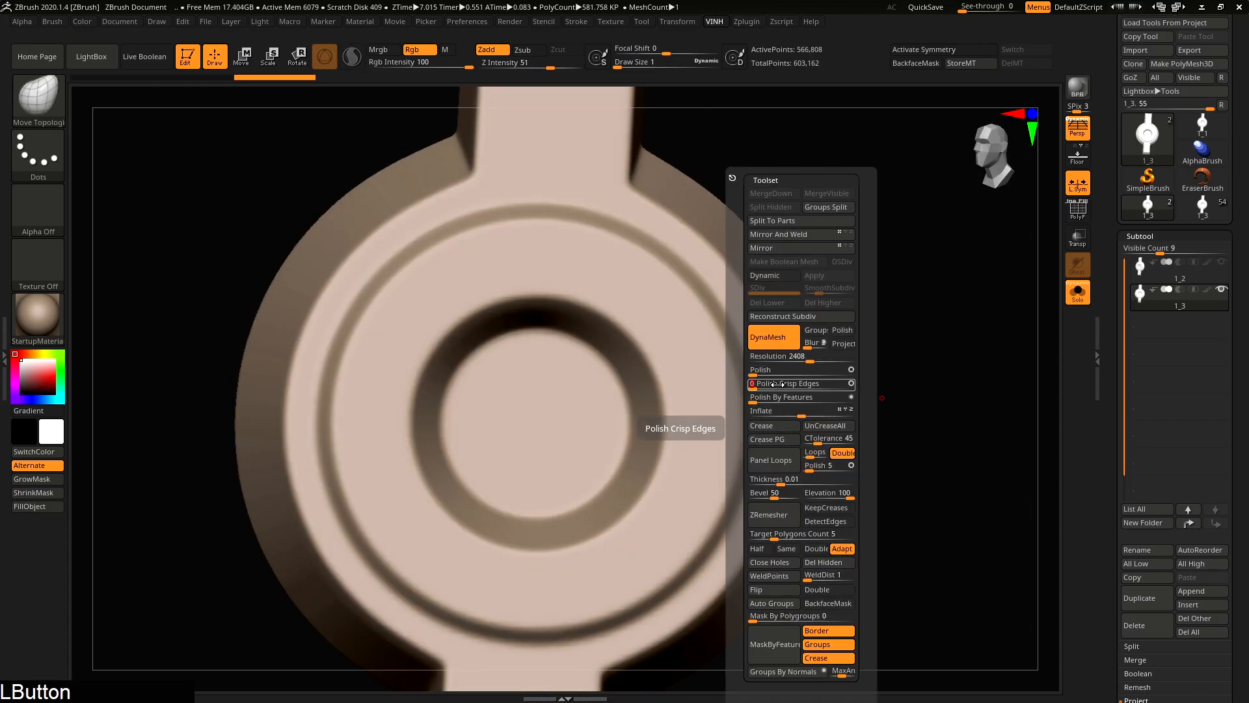
right_drag(563, 385, 1094, 280)
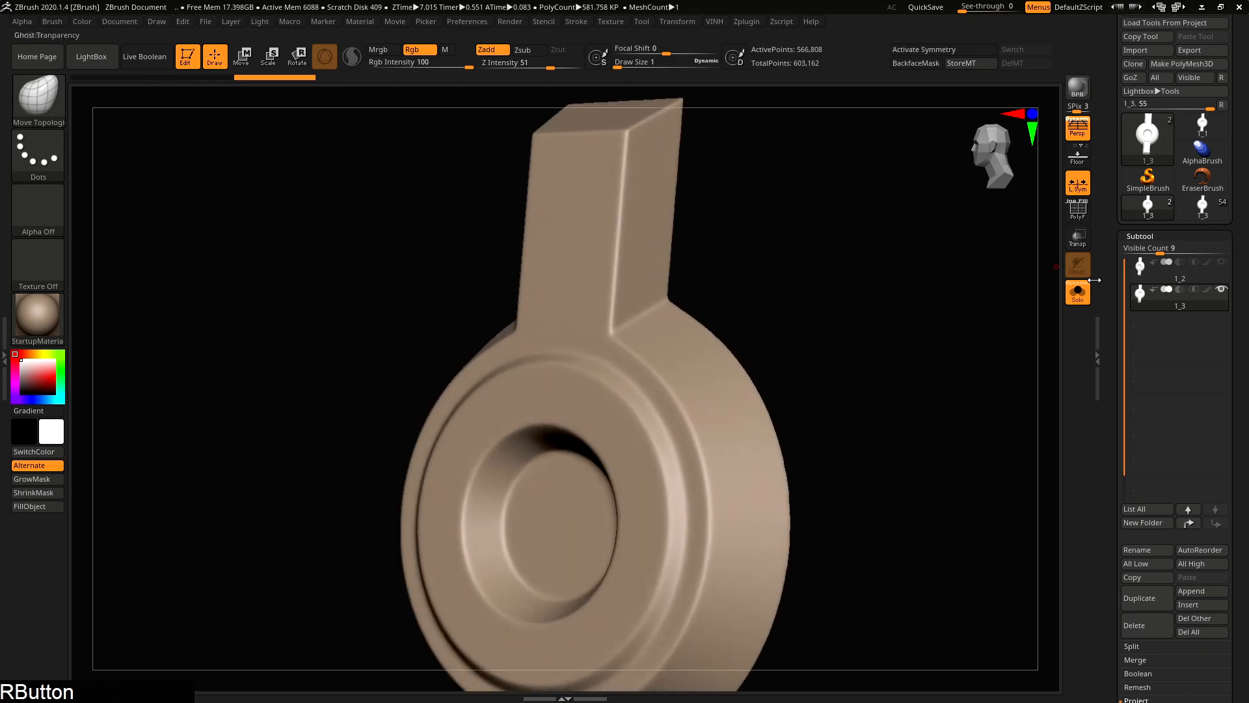
Step: Duplicate the original subdivided buckle and drop the new copy to its lowest subdivision level in wireframe
click(1154, 283)
key(ctrl+shift+d)
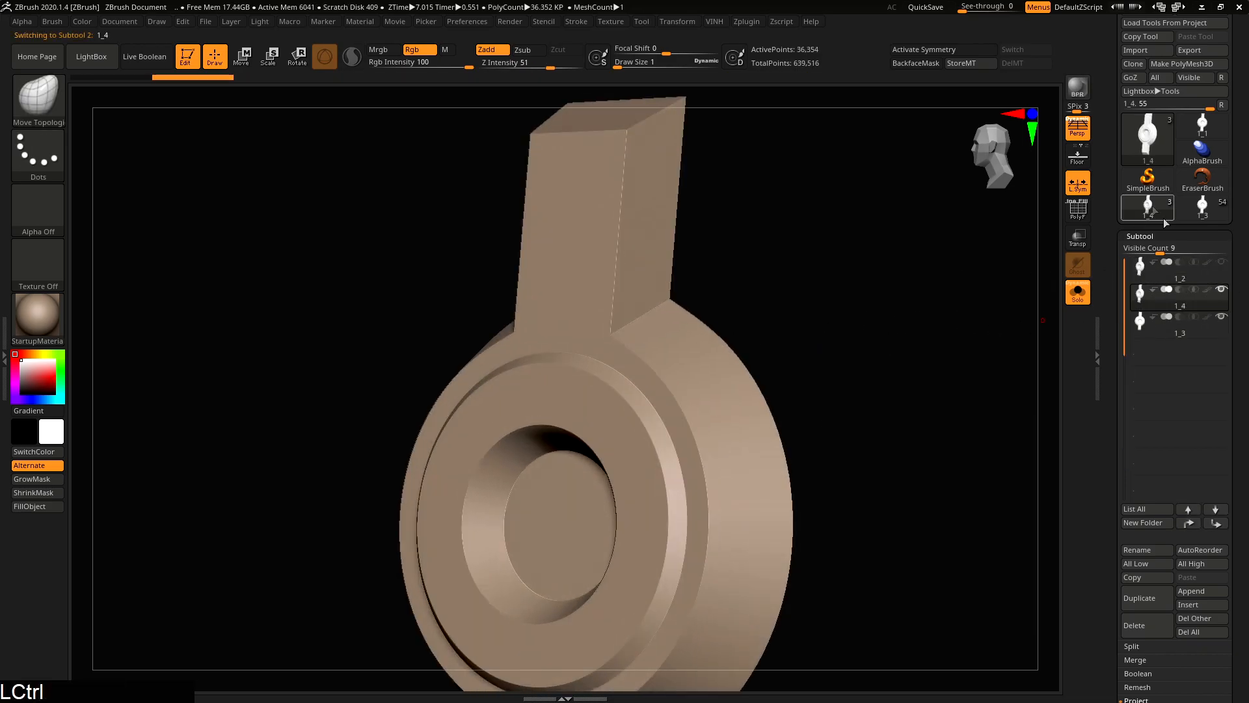
shift+drag(781, 307, 814, 306)
key(shift+f)
right_drag(846, 331, 795, 315)
key(shift+d)
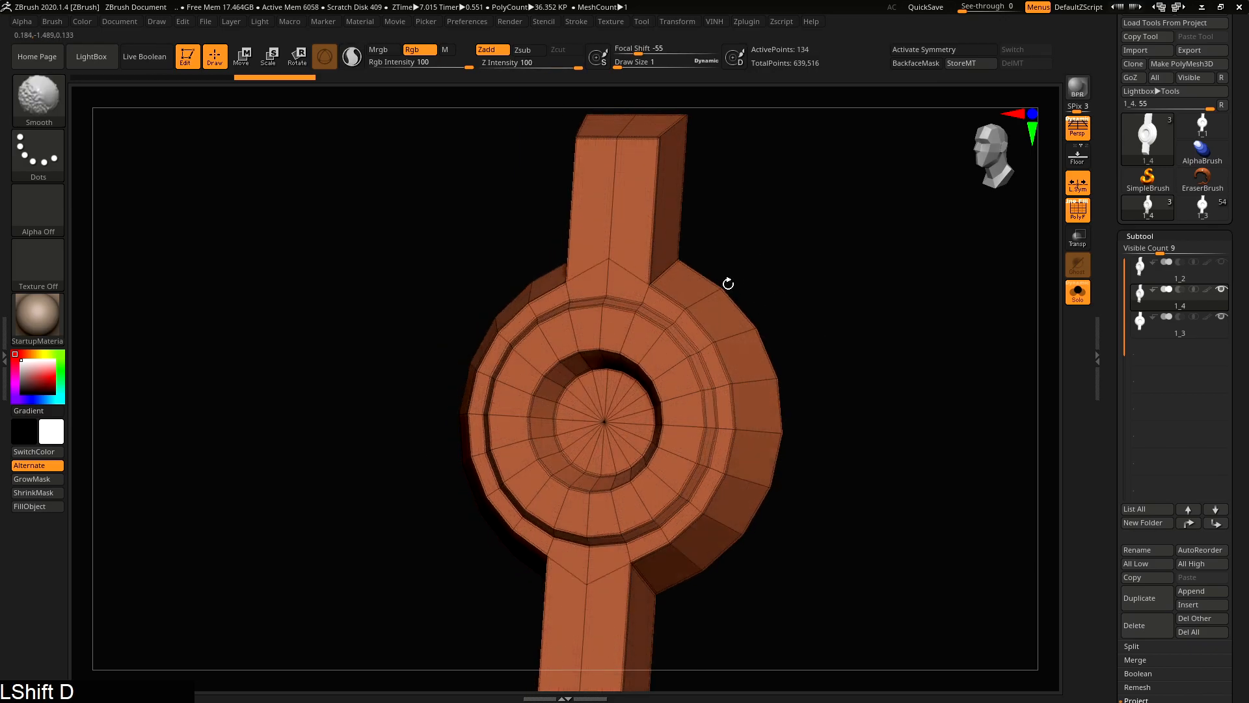
Step: Project the polished mesh's detail onto the new buckle copy level by level, starting at subdivision level 2
key(shift+q)
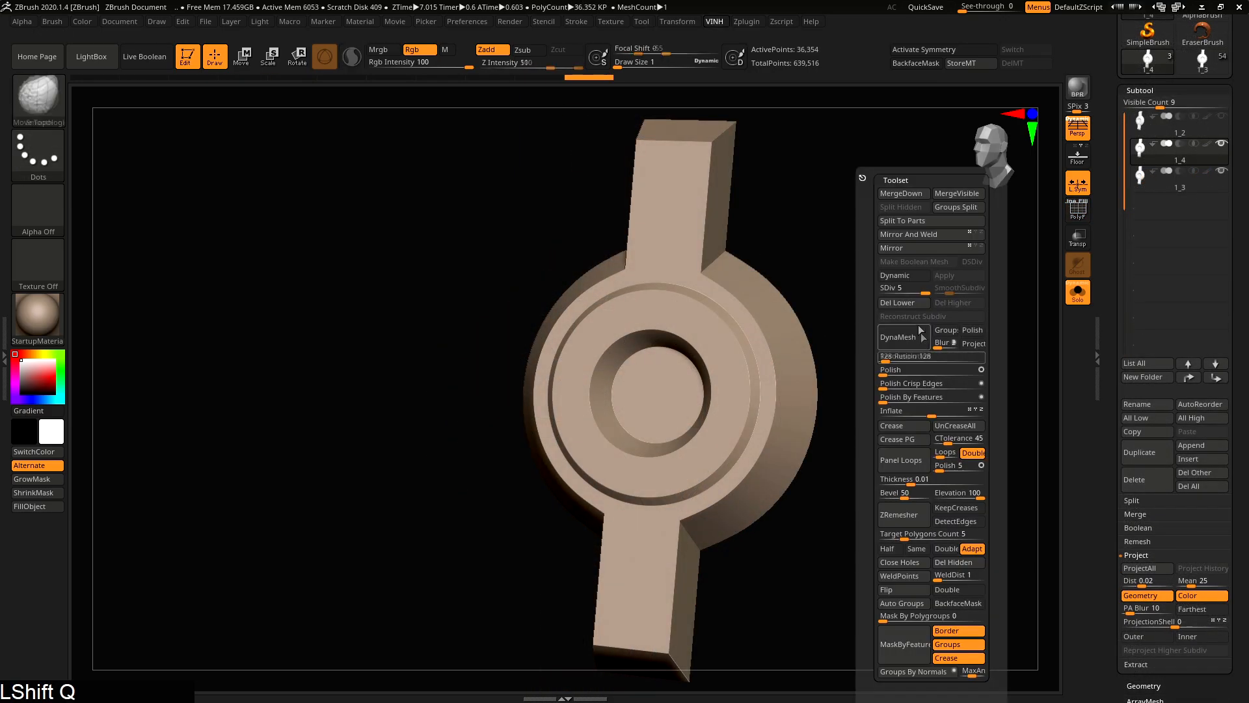
click(890, 289)
mouse_move(894, 290)
mouse_down()
mouse_move(874, 291)
mouse_move(901, 291)
mouse_up()
click(1145, 577)
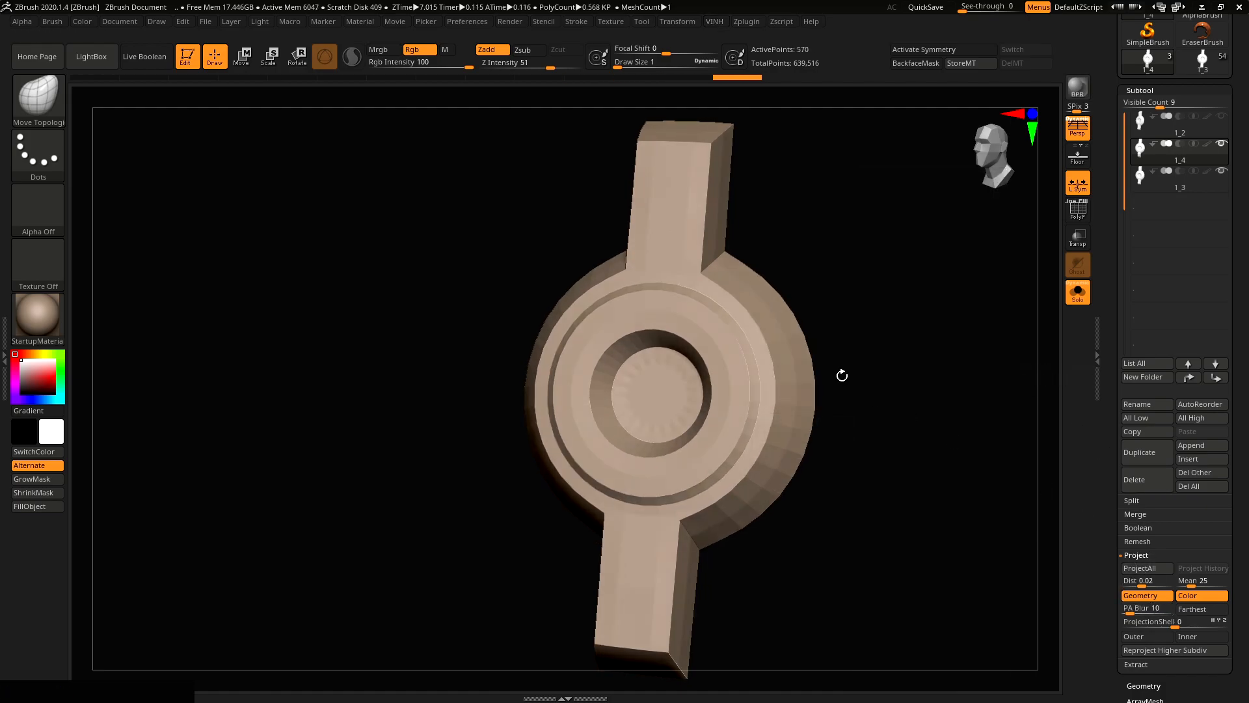
key(shift+q)
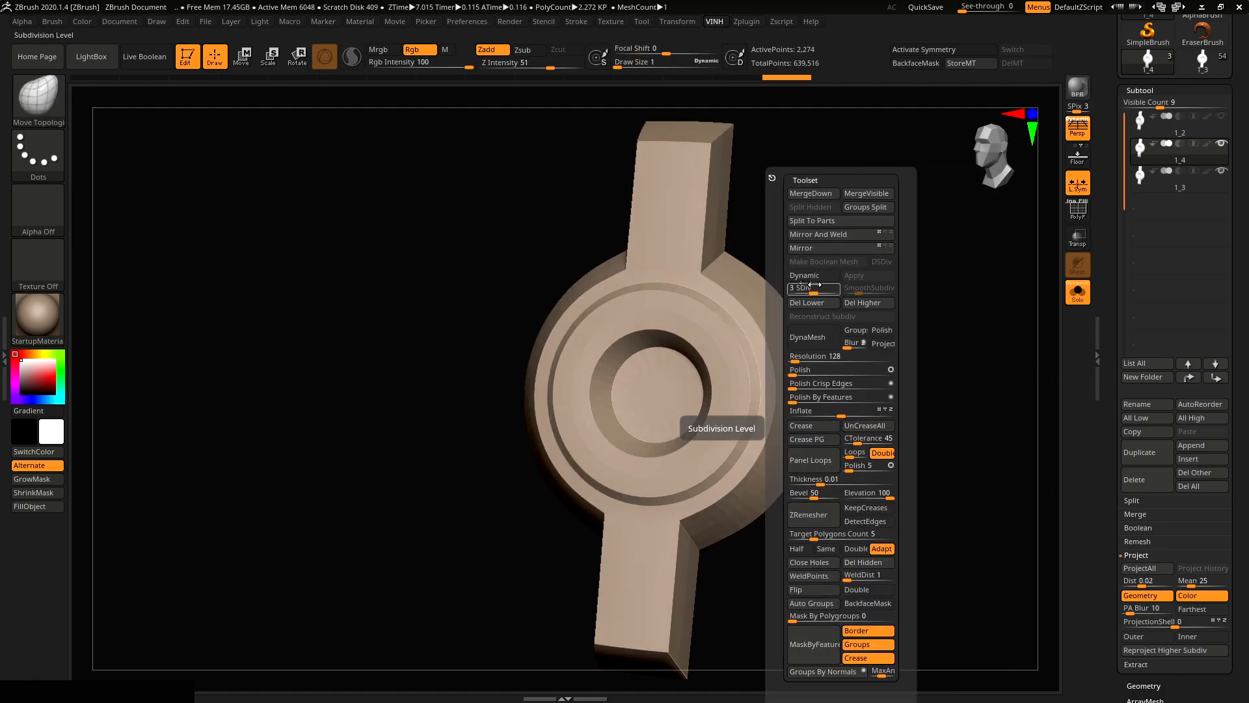
click(1151, 571)
key(d)
click(1154, 569)
key(d)
Step: Add a sixth subdivision level to the buckle copy and project the polished detail onto it
key(shift+q)
ctrl+right_drag(880, 306, 866, 428)
alt+right_drag(727, 307, 755, 259)
key(ctrl+d)
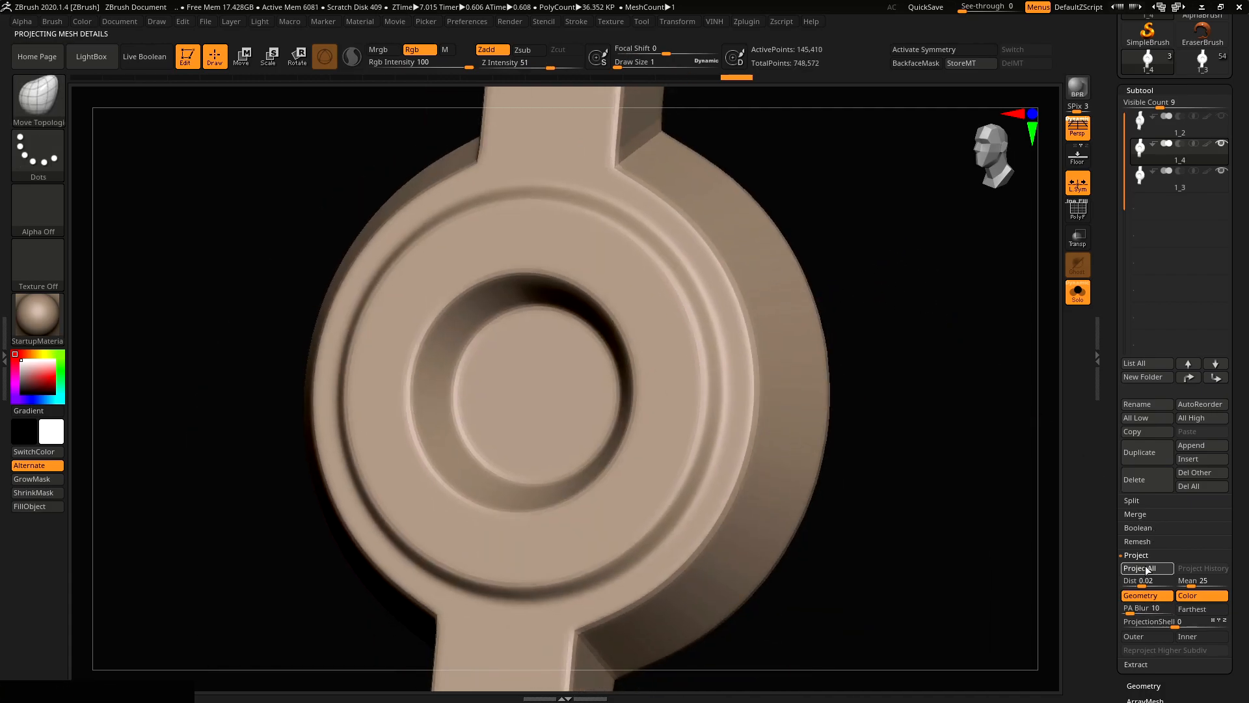
Step: Compare the projected buckle at lower and higher subdivision levels, with and without wireframe
mouse_move(860, 405)
right_down()
mouse_move(786, 376)
mouse_move(792, 363)
mouse_move(907, 351)
mouse_move(859, 421)
right_up()
key(ctrl+1)
key(ctrl+1)
key(shift+d)
key(shift+d)
key(shift+d)
key(d)
key(d)
key(d)
key(shift+f)
key(shift+f)
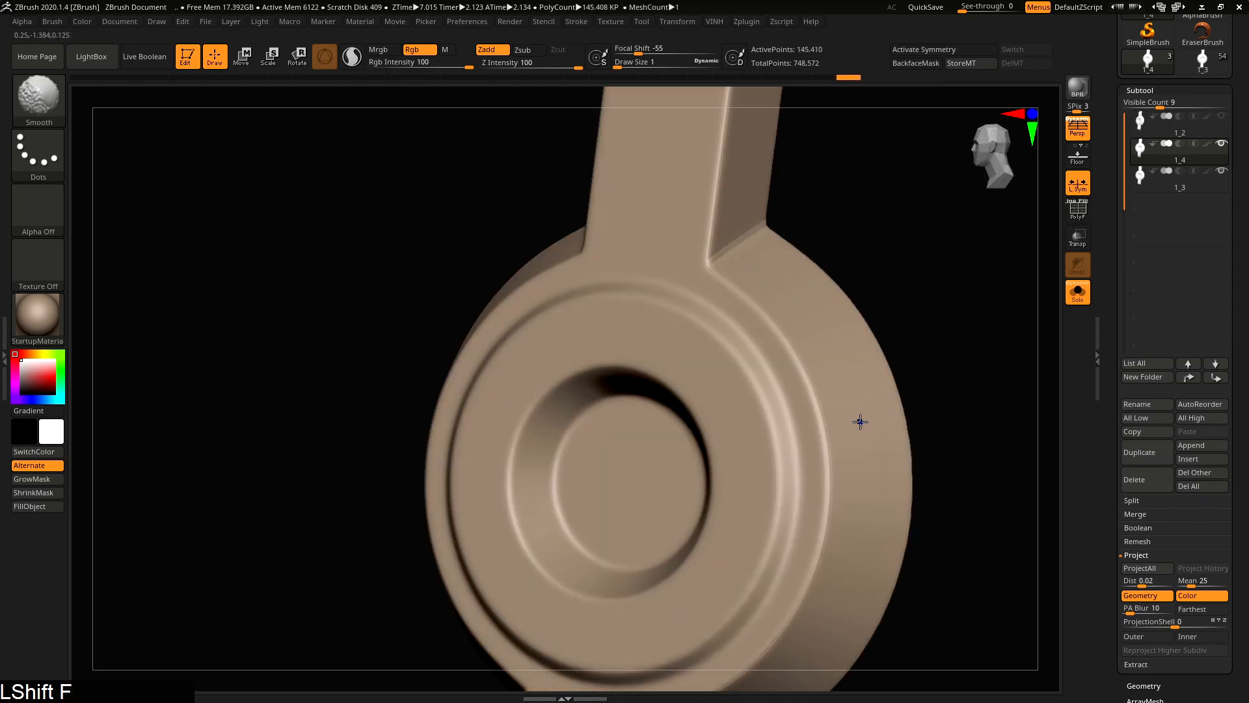
key(shift+f)
Step: Remove all creases from the projected buckle and check its shading from several angles
key(shift+q)
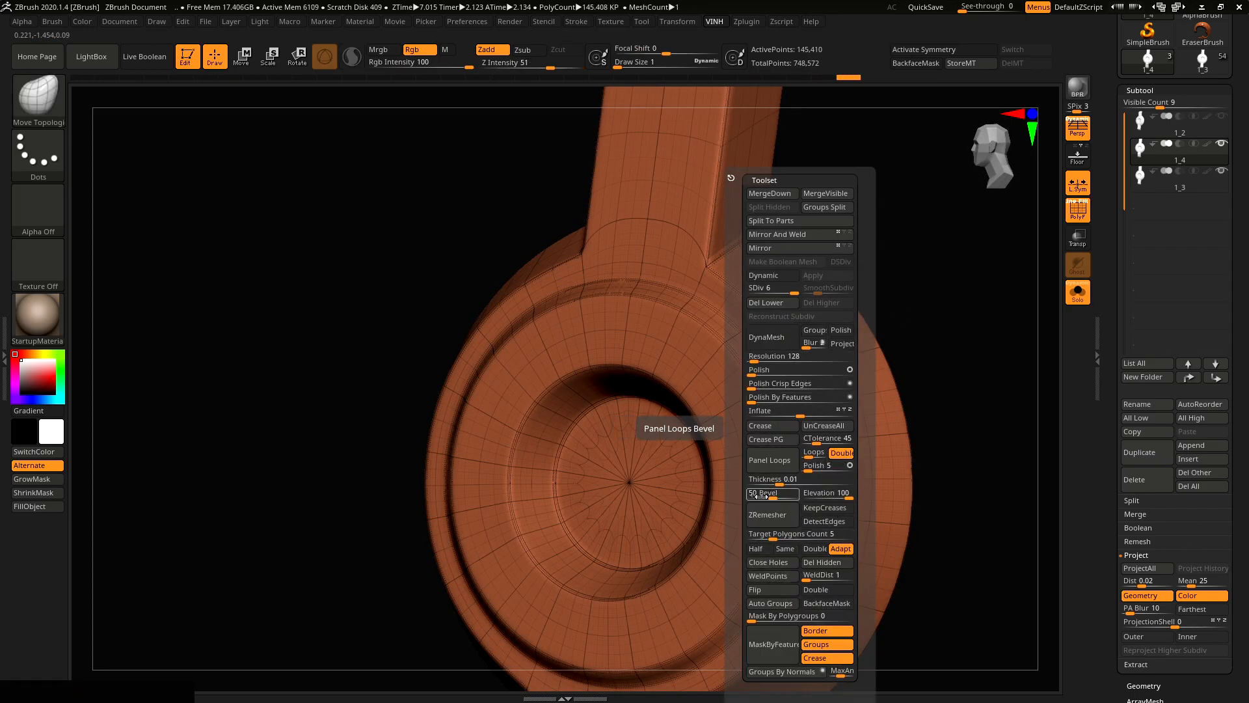
click(783, 440)
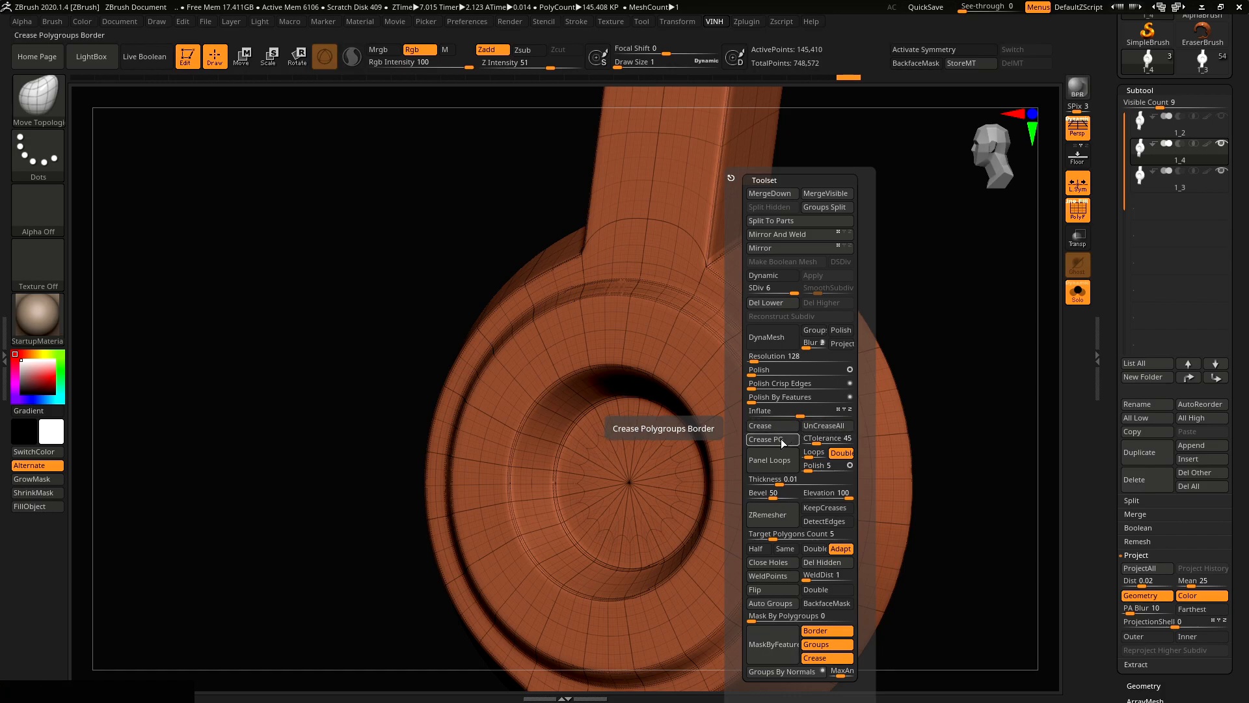
click(821, 427)
key(shift+f)
alt+right_drag(803, 458, 768, 429)
right_drag(749, 443, 799, 454)
alt+right_drag(795, 528, 789, 396)
key(r)
alt+right_drag(695, 393, 673, 380)
Step: Return to the character tool, insert the projected buckle on the strap, and hide the previous buckle
key(ctrl+1)
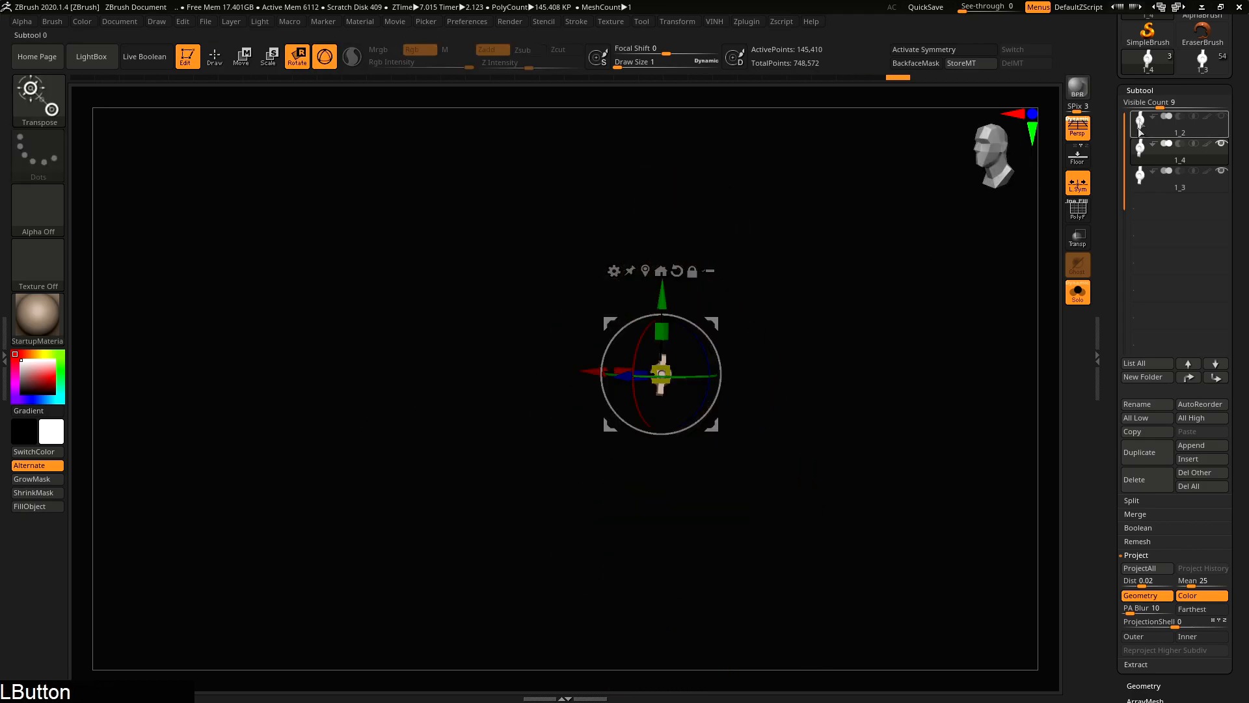
right_drag(821, 406, 806, 377)
click(1206, 463)
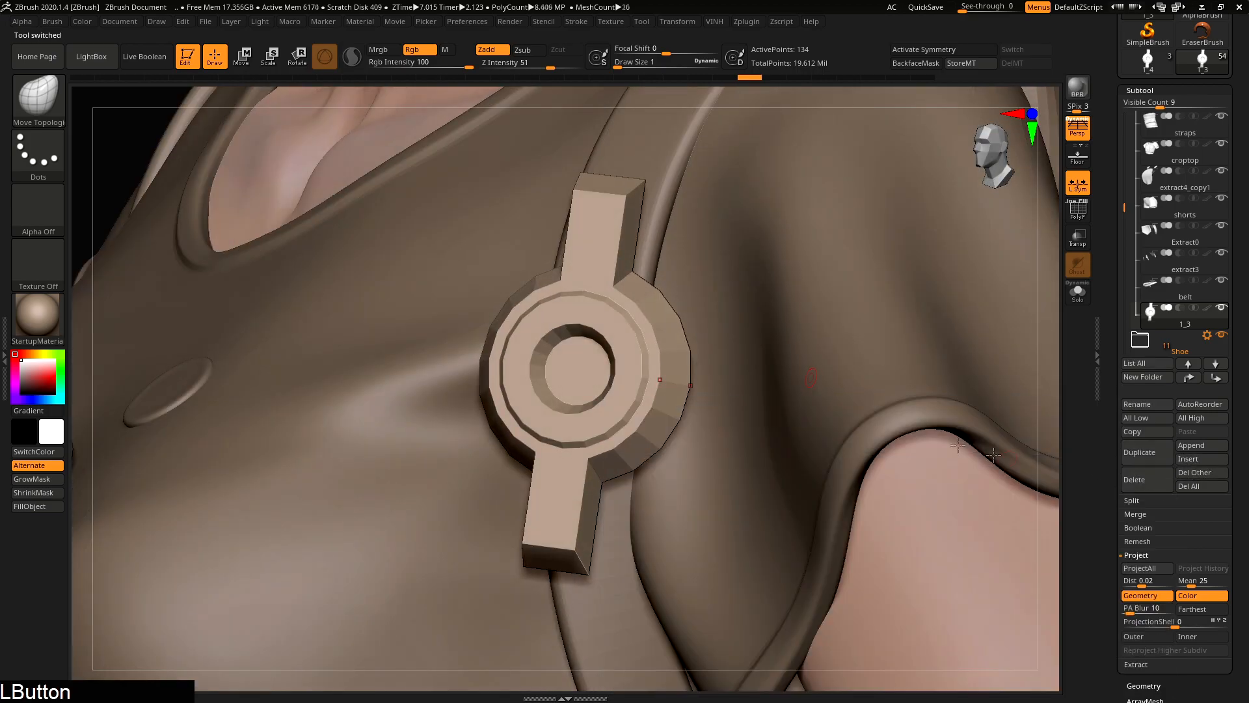
click(1203, 459)
click(902, 431)
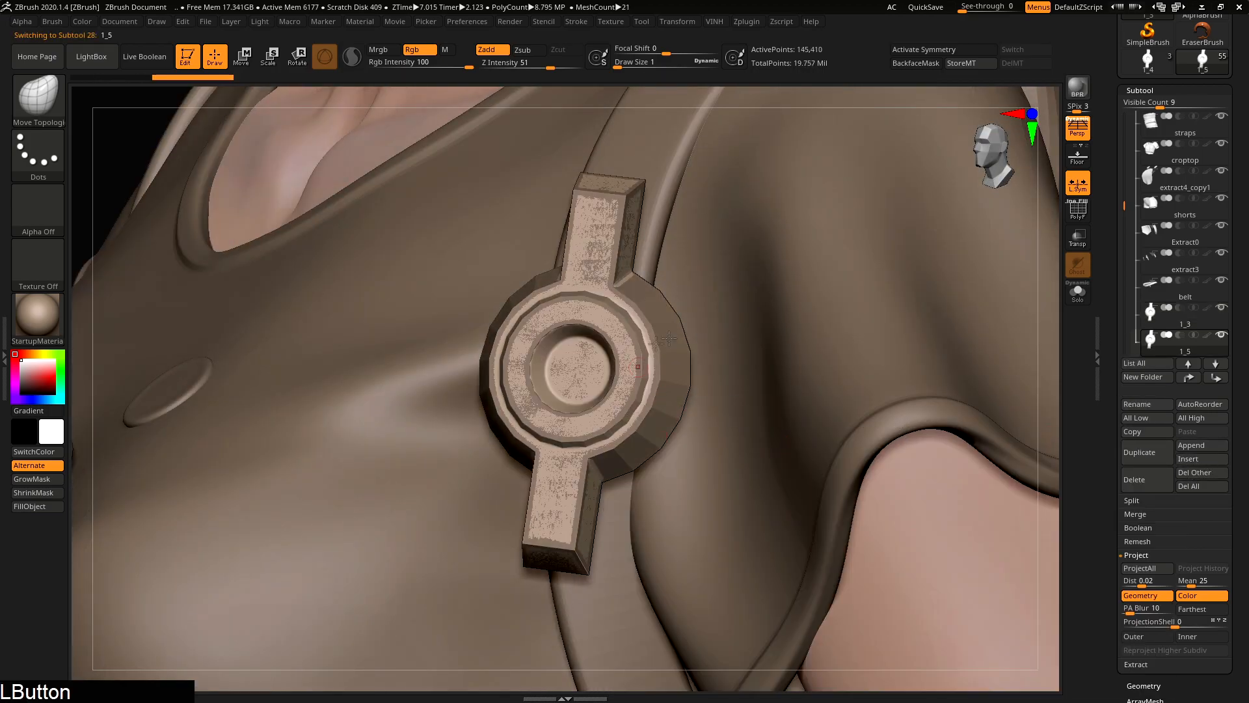
click(1222, 308)
Step: Examine the inserted buckle alone in wireframe at its lowest level and at full resolution on the whole character
mouse_move(726, 348)
right_down()
mouse_move(658, 338)
mouse_move(589, 276)
right_up()
key(shift+d)
key(shift+f)
key(alt+1)
right_drag(726, 312, 747, 346)
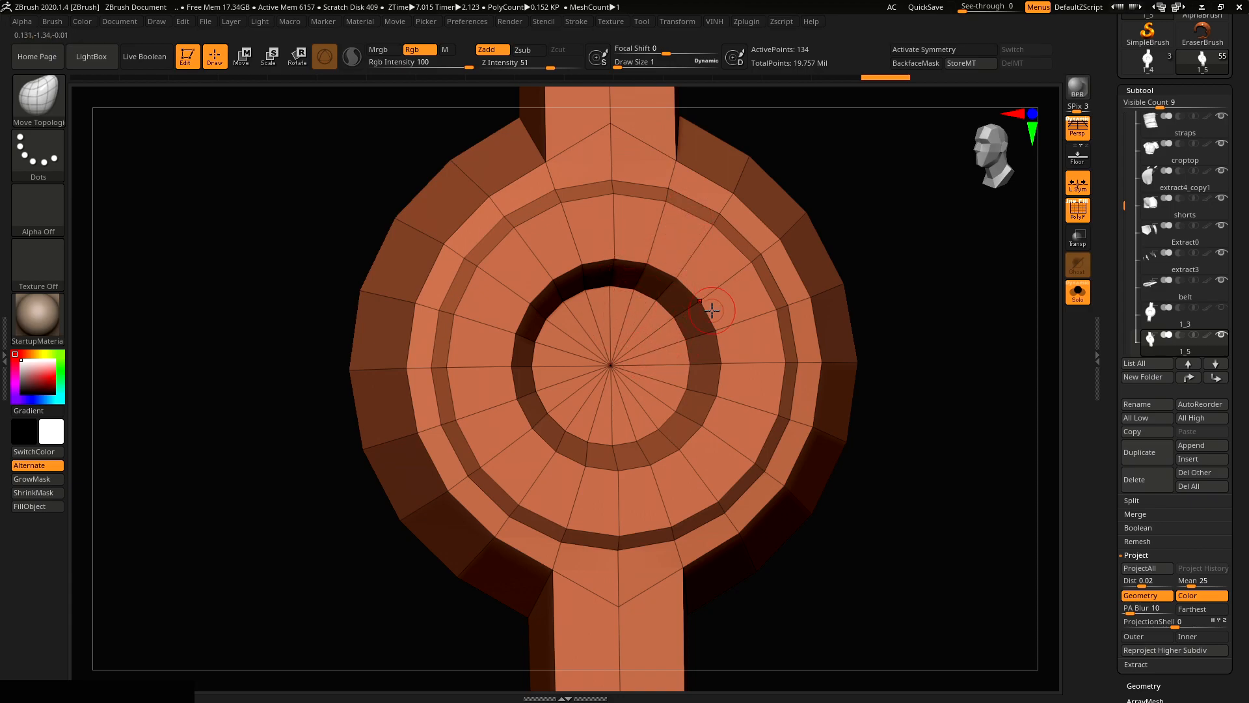
alt+right_drag(689, 374, 625, 296)
key(shift+f)
key(d)
key(d)
key(d)
key(d)
key(d)
right_drag(573, 351, 511, 218)
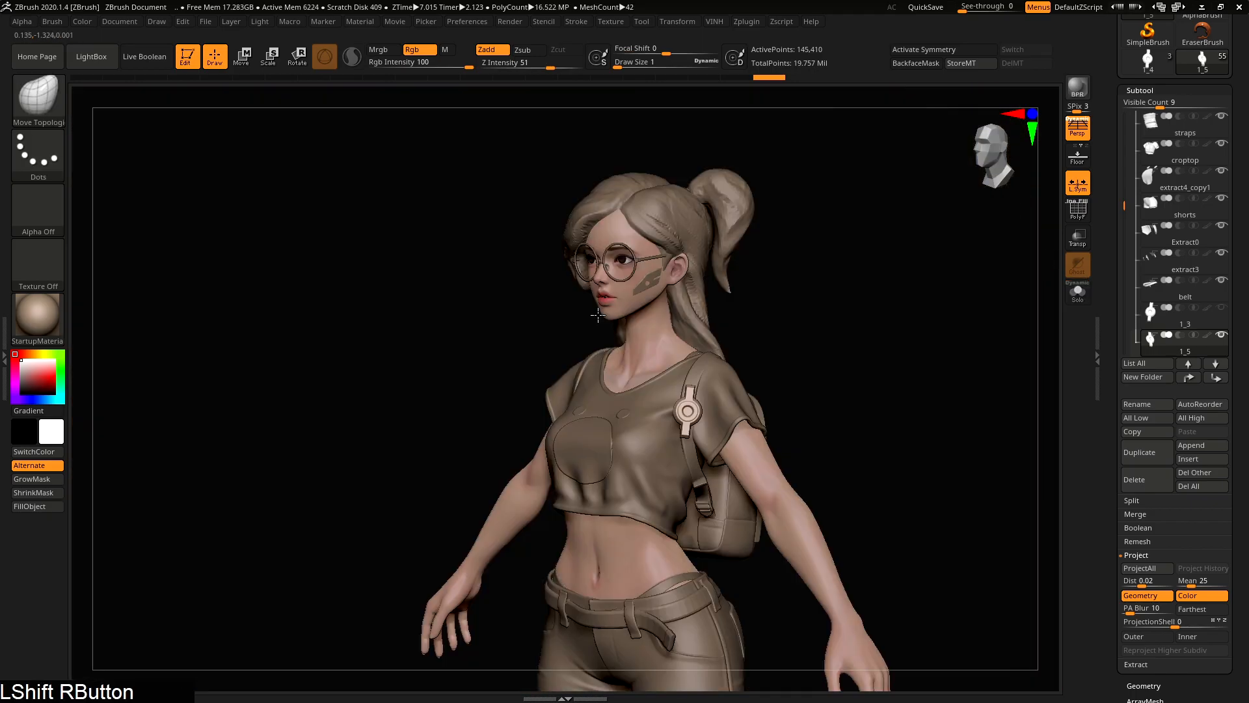
shift+right_drag(598, 315, 609, 365)
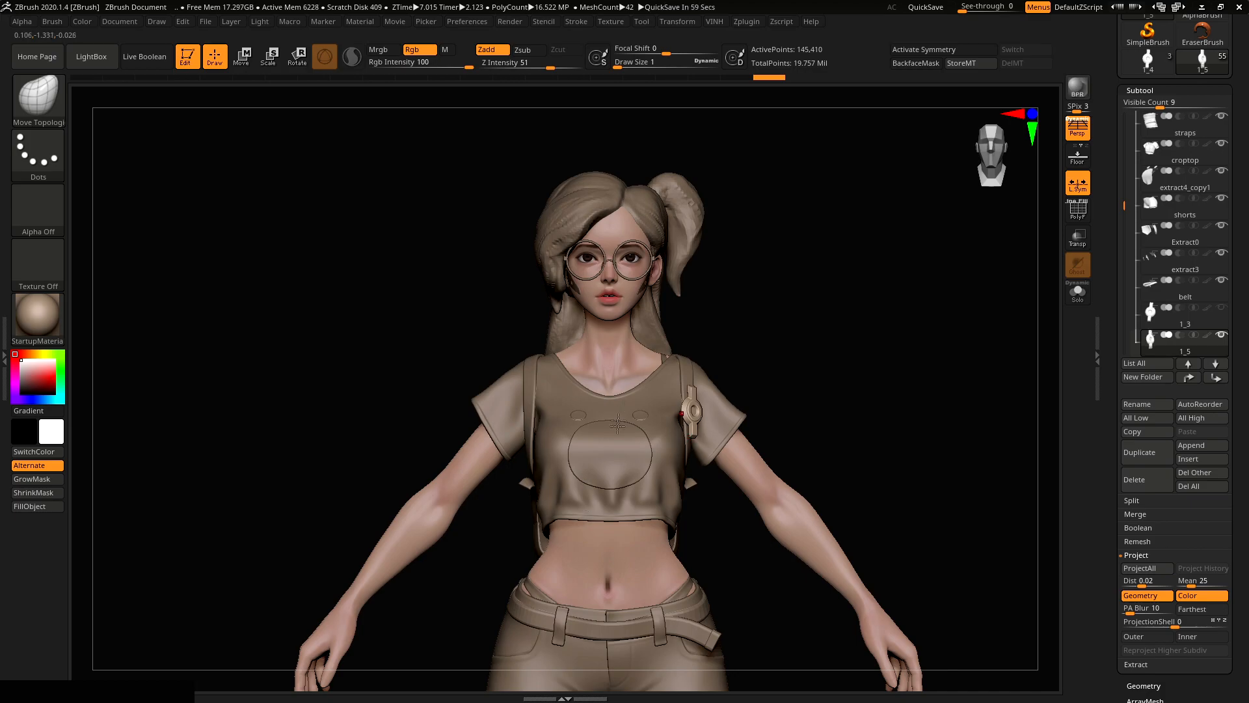
right_drag(801, 427, 831, 372)
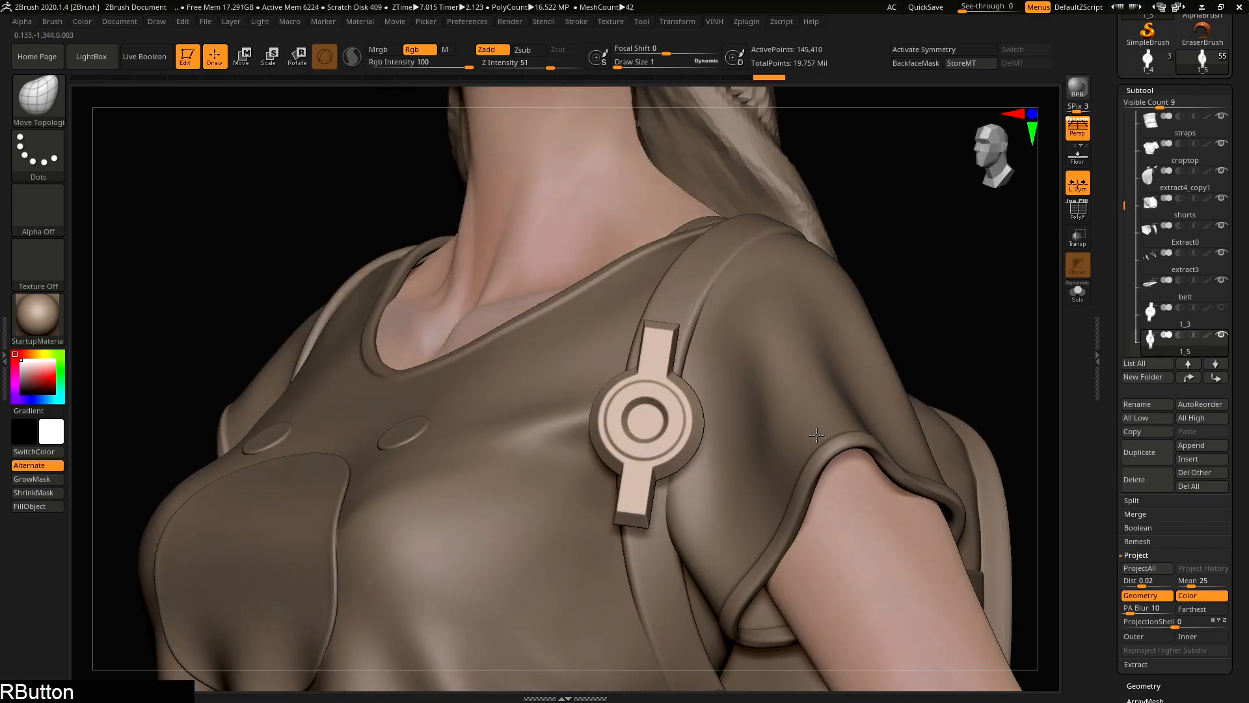
shift+right_drag(817, 434, 664, 382)
Step: Isolate the buckle, lower it to its base subdivision level, and export it to the desktop as an OBJ
key(ctrl+1)
key(shift+d)
key(shift+d)
key(shift+d)
key(shift+d)
key(shift+d)
key(shift+f)
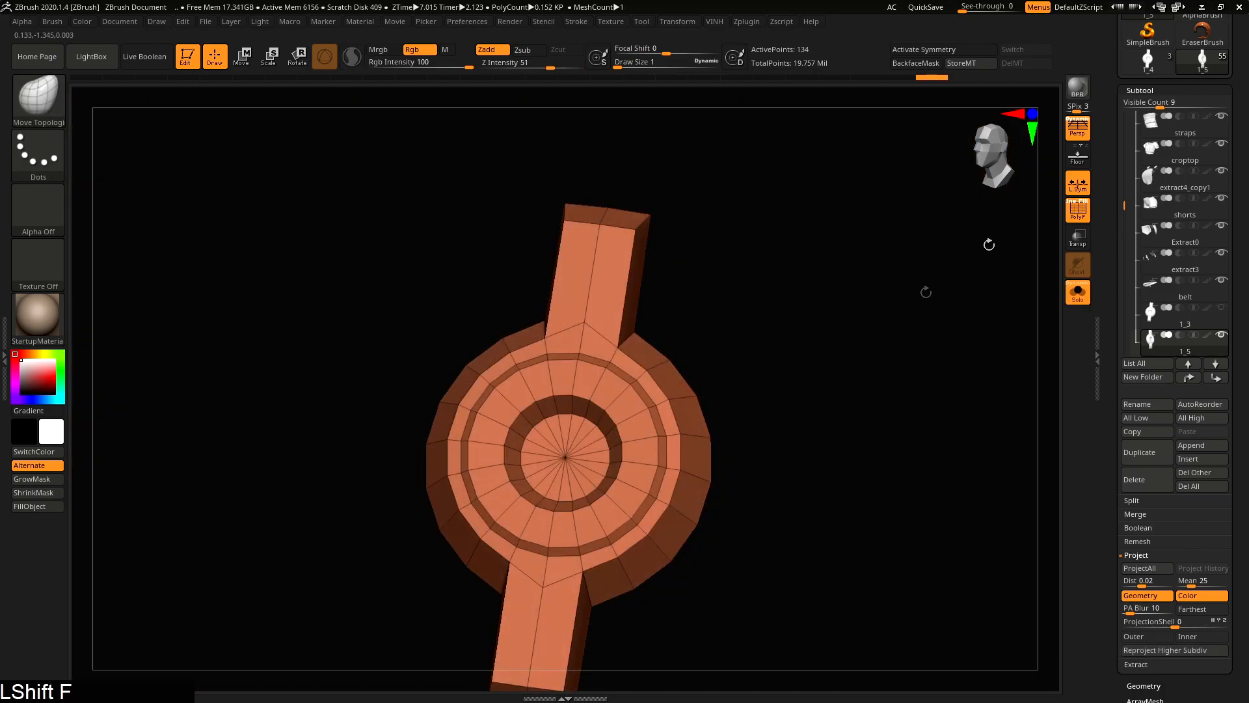
click(642, 21)
click(1203, 86)
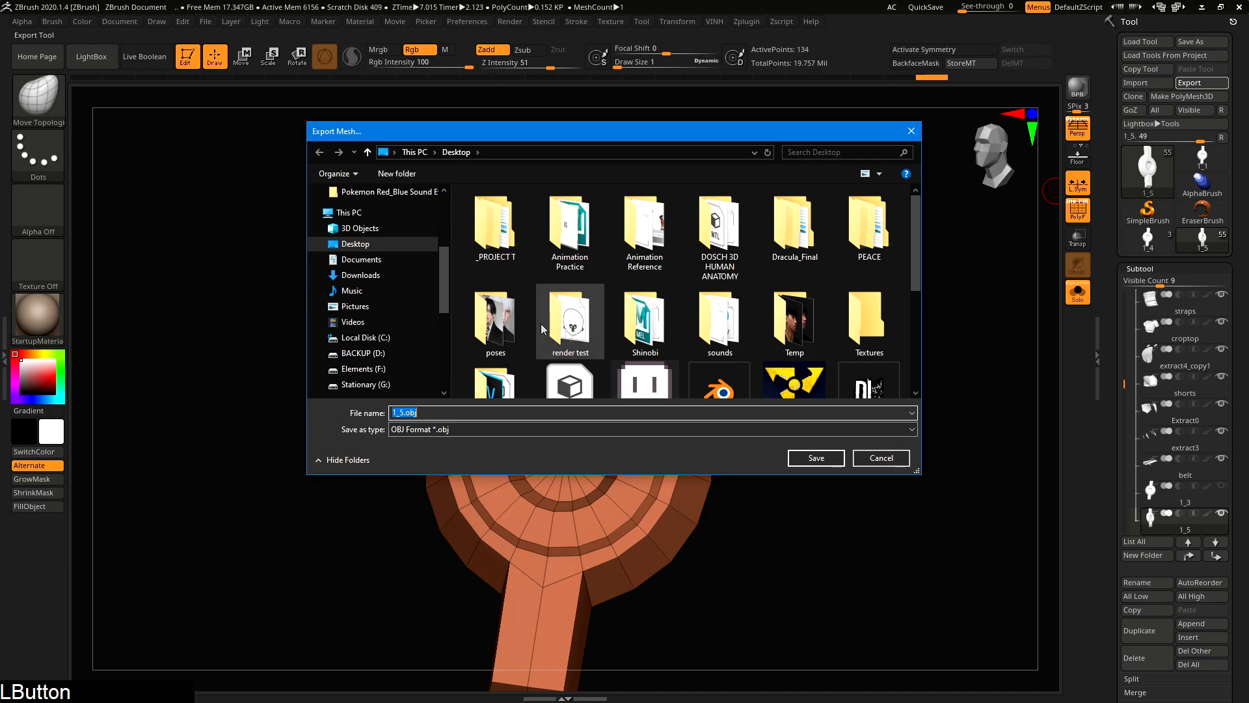
key(Return)
Step: Switch to Maya and import the exported buckle OBJ beside the existing cylinder mesh
key(alt+Tab)
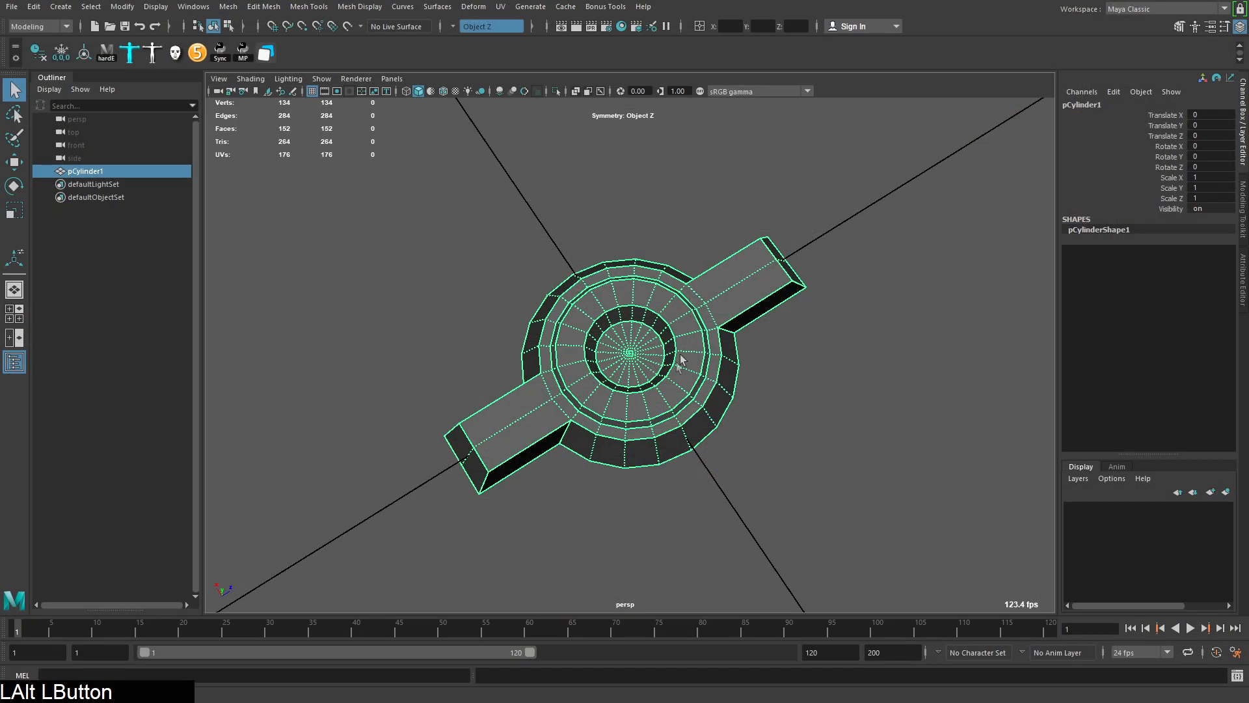
right_drag(681, 270, 772, 205)
click(772, 204)
alt+drag(527, 305, 616, 231)
alt+right_drag(616, 232, 566, 229)
alt+drag(566, 229, 578, 227)
click(11, 7)
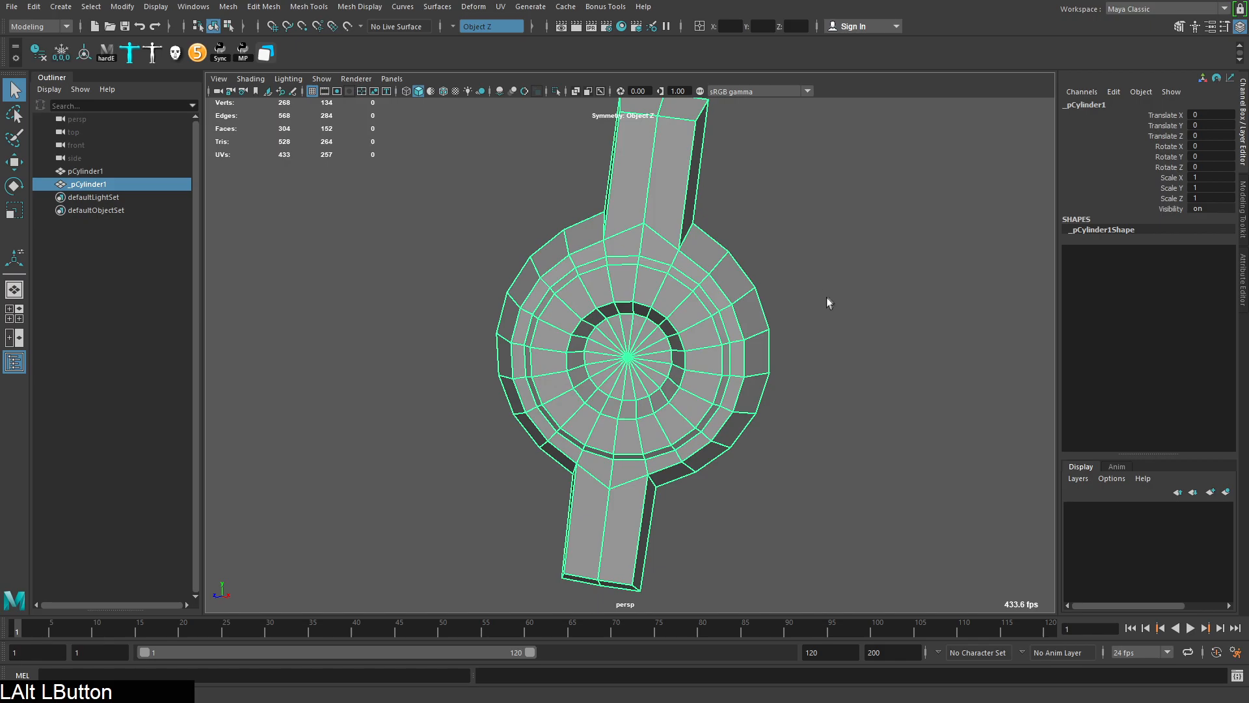
Step: Turn symmetry off, grow a selection from the buckle's center vertex over the central recess, and scale the recess up
alt+drag(829, 301, 812, 287)
alt+right_drag(812, 287, 931, 314)
right_drag(931, 314, 809, 328)
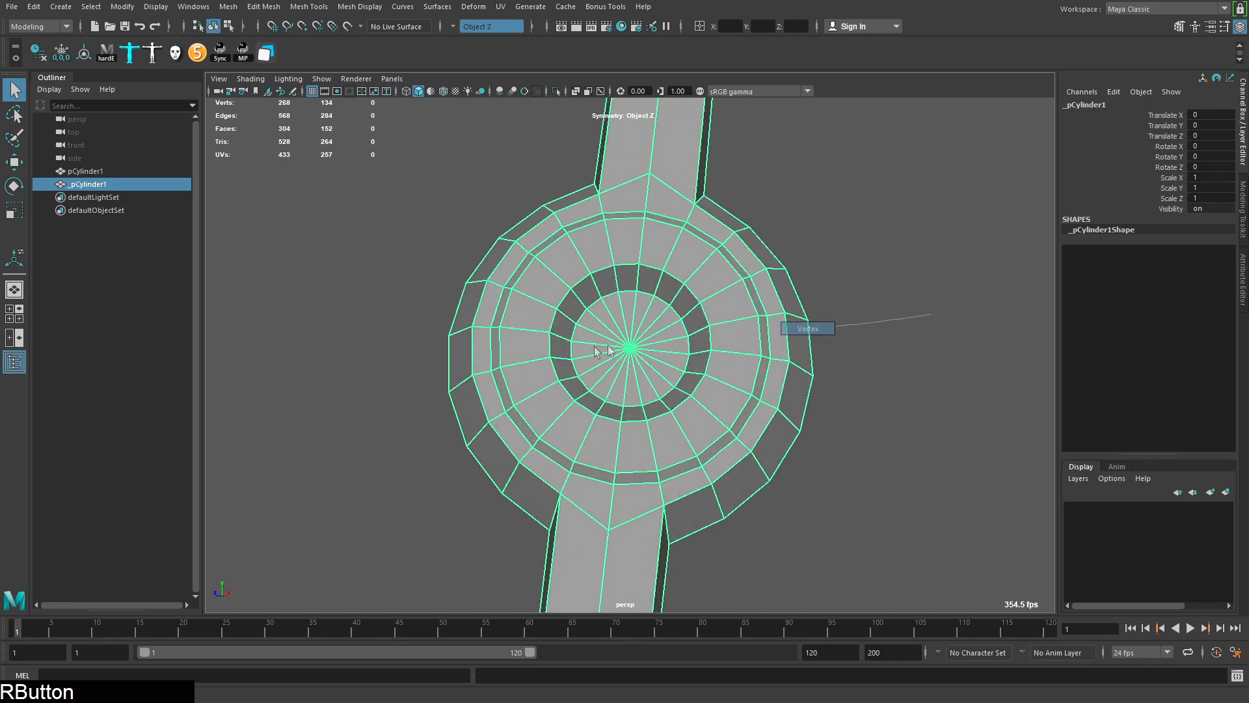
click(629, 348)
ctrl+right_drag(630, 348, 723, 310)
alt+drag(722, 310, 719, 323)
click(700, 91)
click(700, 92)
ctrl+right_drag(677, 287, 670, 404)
alt+drag(670, 404, 805, 281)
alt+right_drag(806, 282, 797, 340)
key(r)
alt+drag(691, 356, 643, 365)
Step: Export the edited buckle as an OBJ, overwriting 1.OBJ on the desktop
click(11, 7)
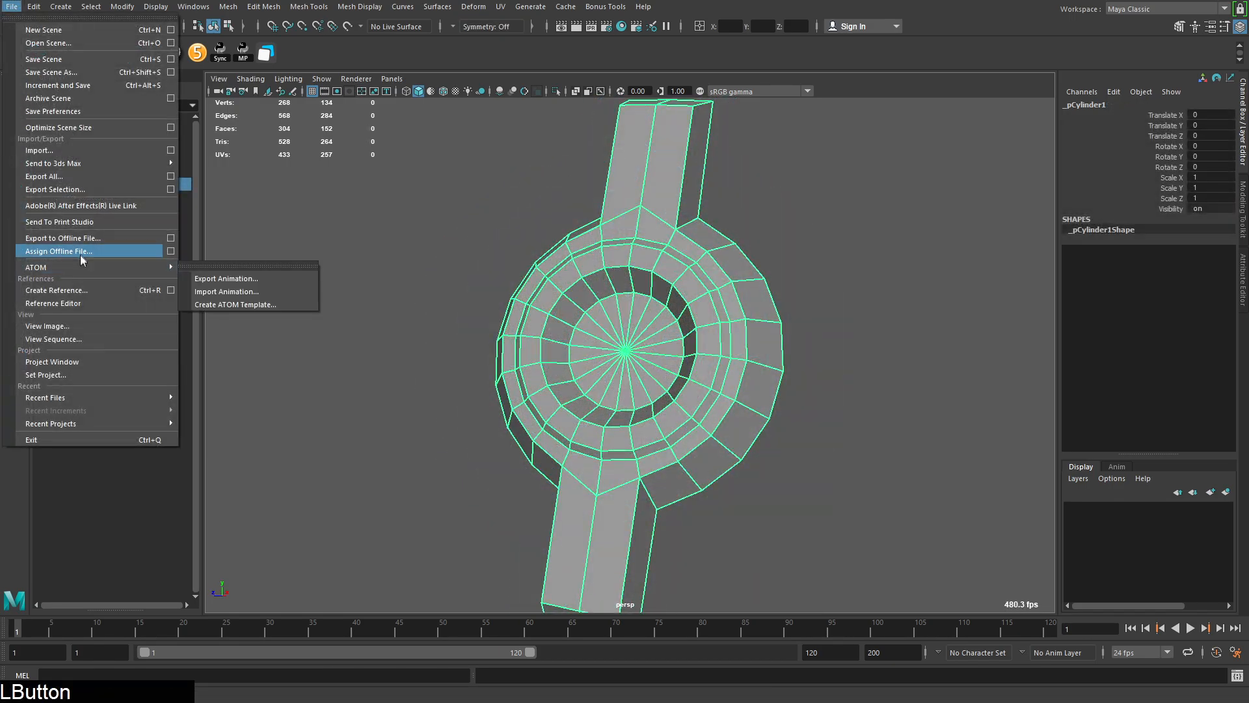
click(65, 188)
click(342, 221)
click(844, 557)
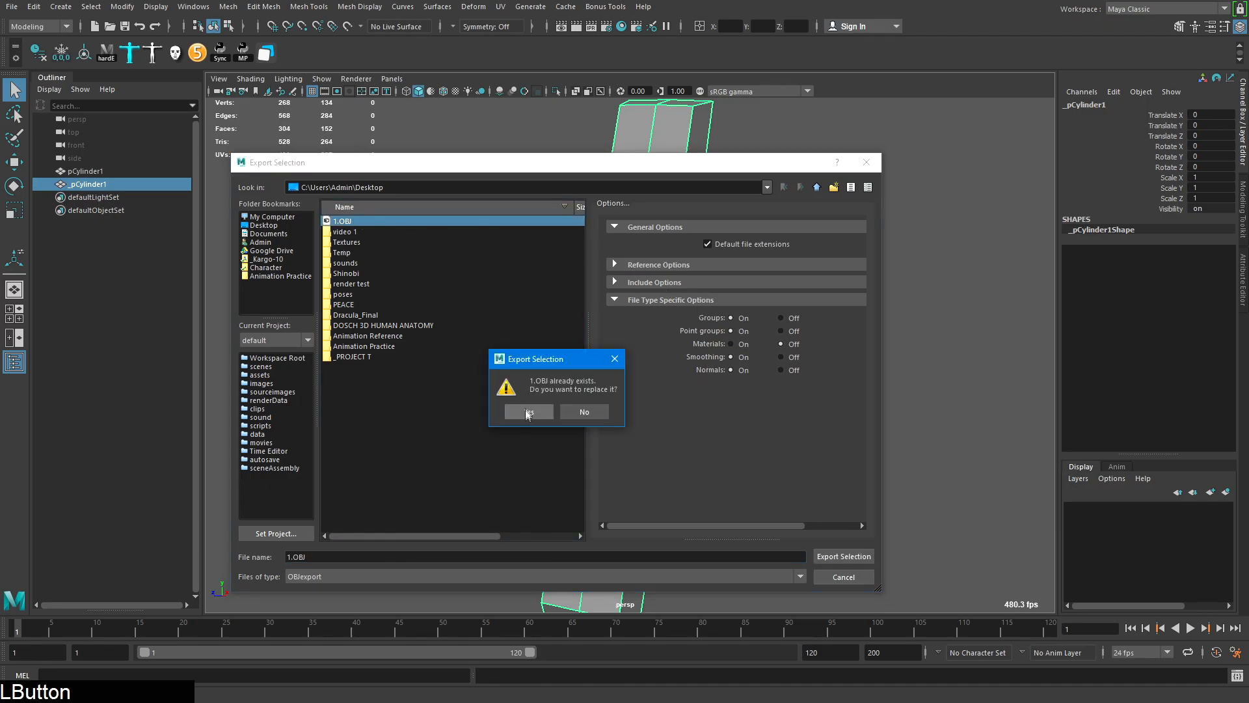
click(529, 412)
Step: Switch to ZBrush and import 1.OBJ from the desktop into the buckle subtool
key(alt+Tab)
click(1150, 82)
double_click(870, 320)
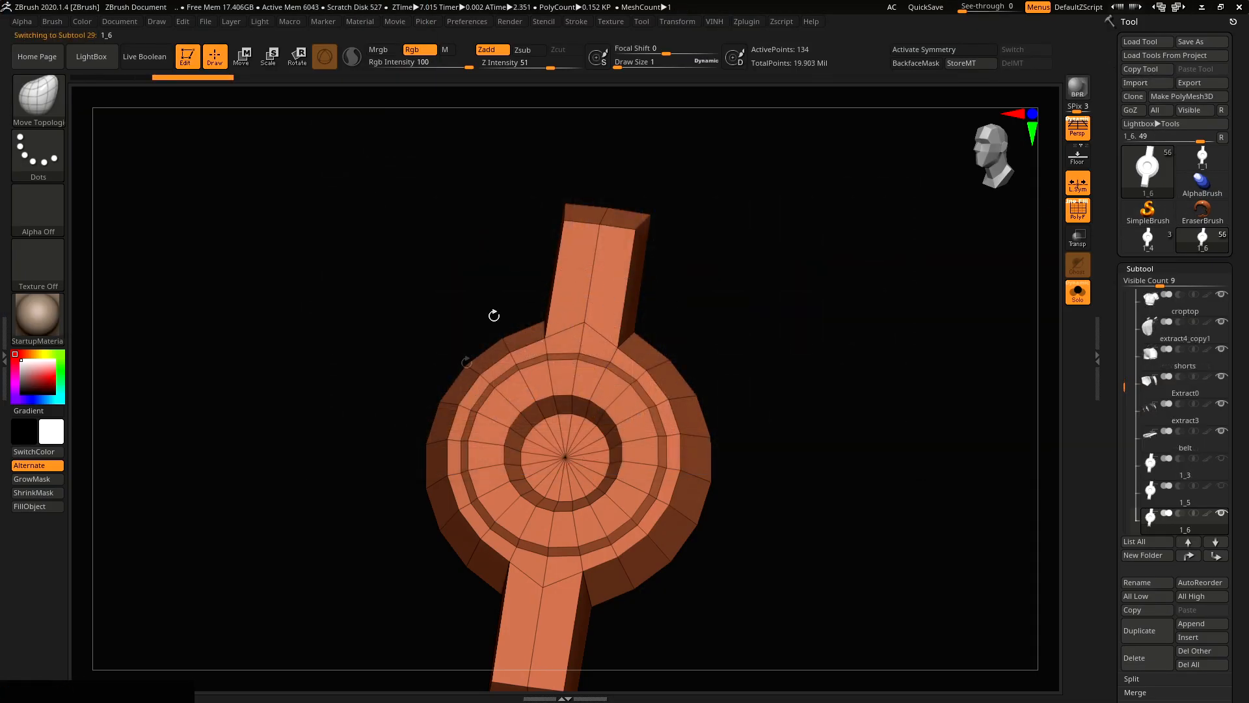
click(1147, 83)
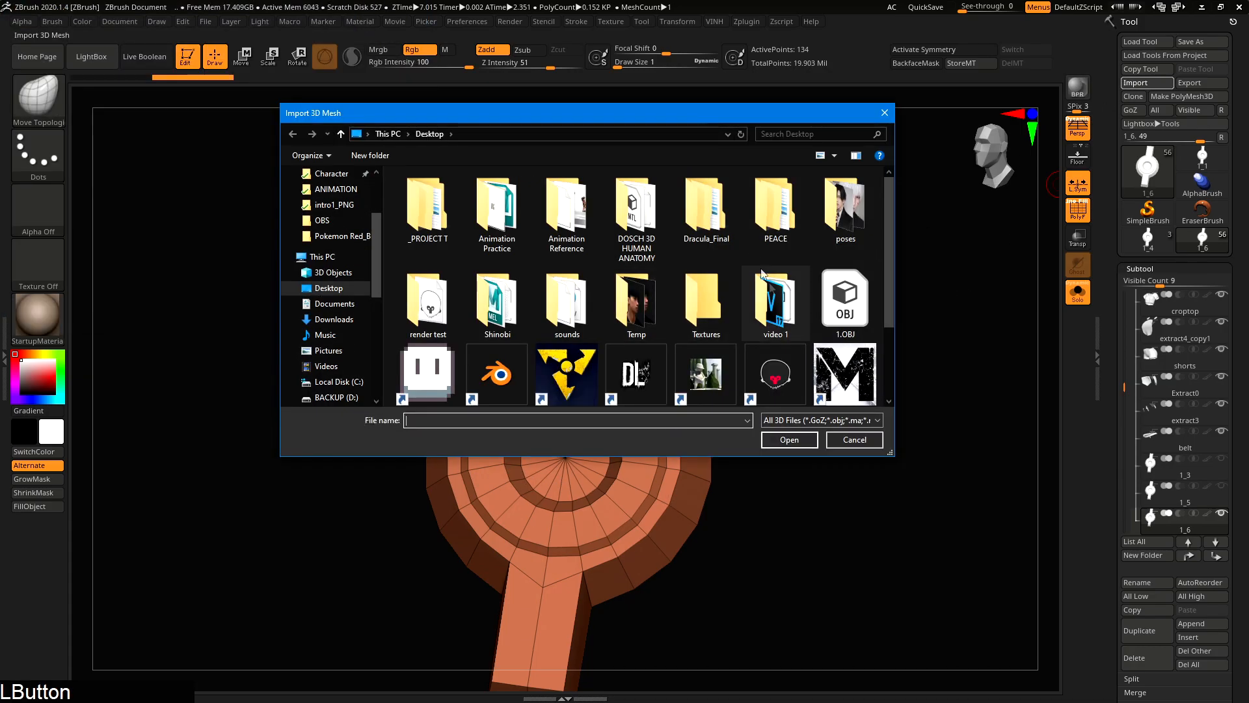
click(834, 306)
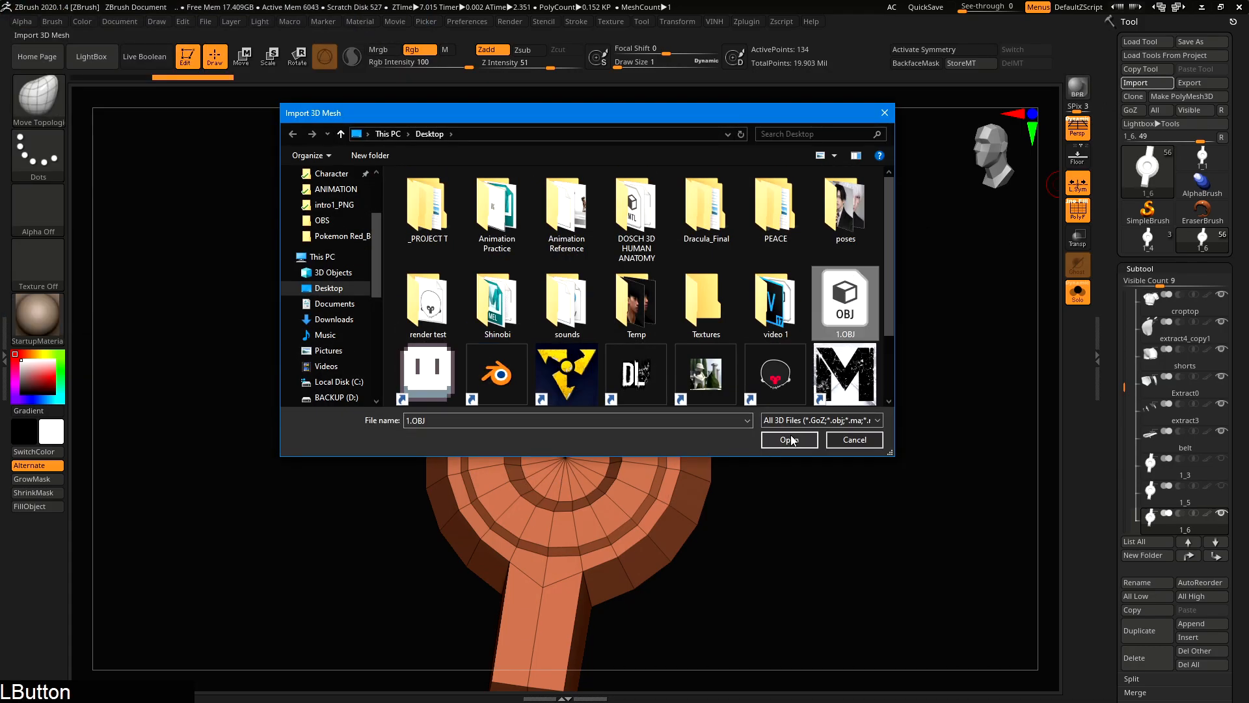
click(789, 439)
Step: Inspect the imported buckle with dynamic subdivision smoothing, toggling the wireframe display, and turn the smoothing off
key(d)
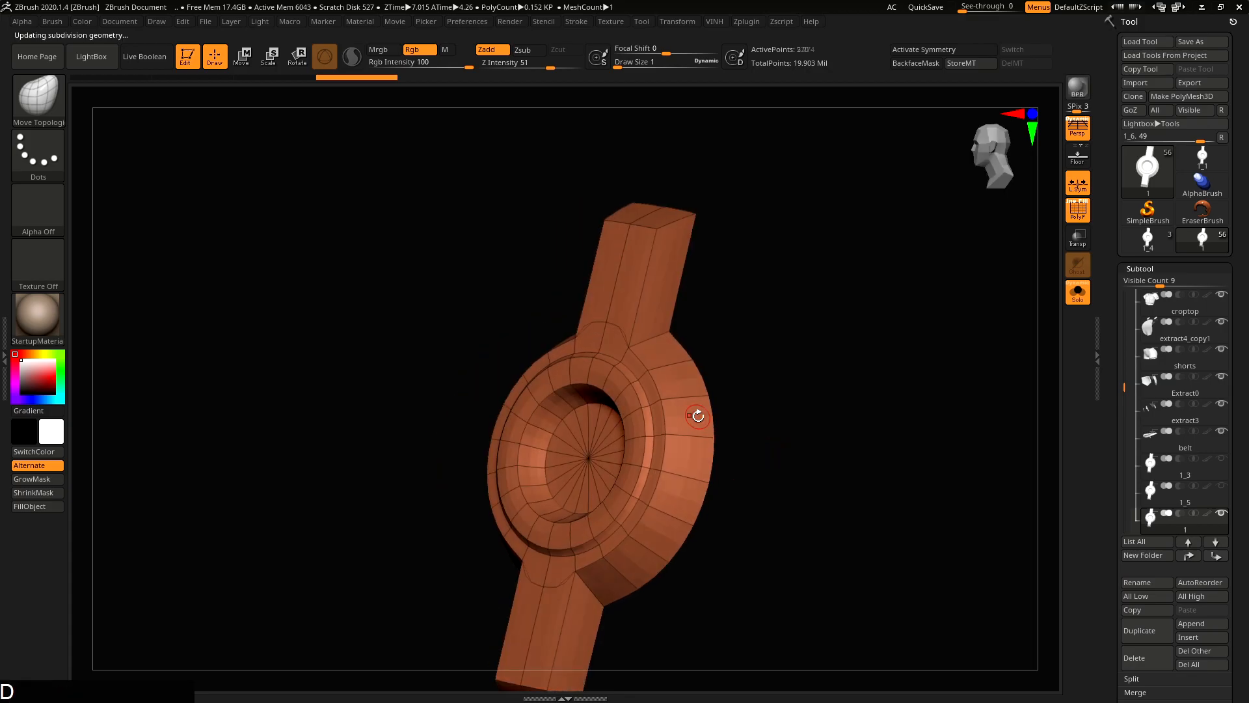
key(shift+f)
key(shift+f)
mouse_move(642, 417)
alt+right_down()
mouse_move(655, 388)
mouse_move(670, 391)
mouse_move(763, 457)
mouse_move(638, 432)
alt+right_up()
key(d)
key(shift+d)
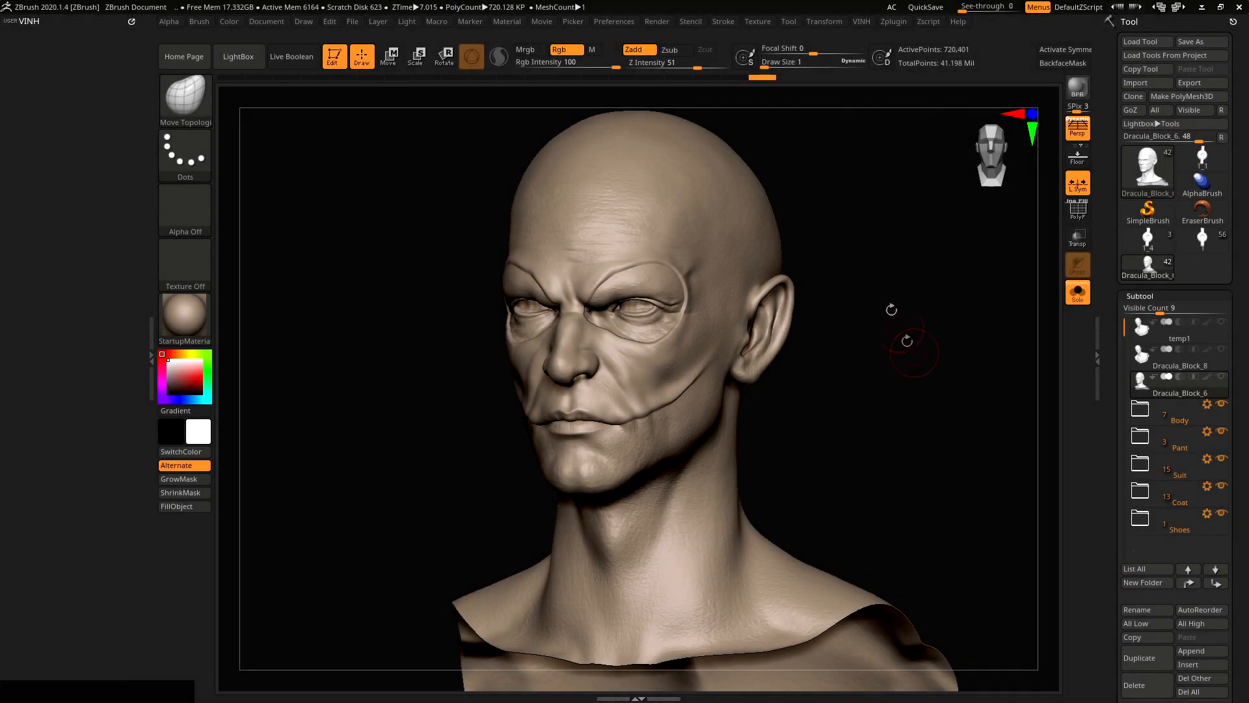
Step: Show the custom VINH menu's Toolset as a pop-up over the head model and unfold it in its docked location
key(shift+q)
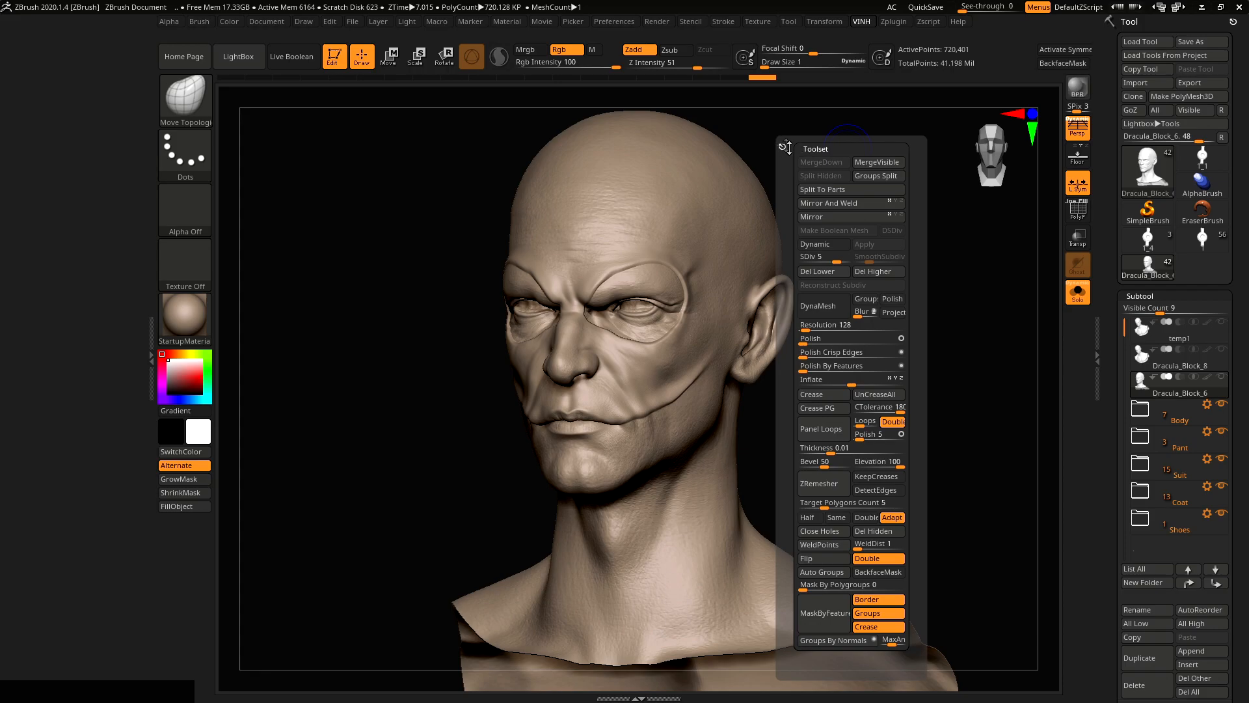
right_drag(501, 254, 466, 256)
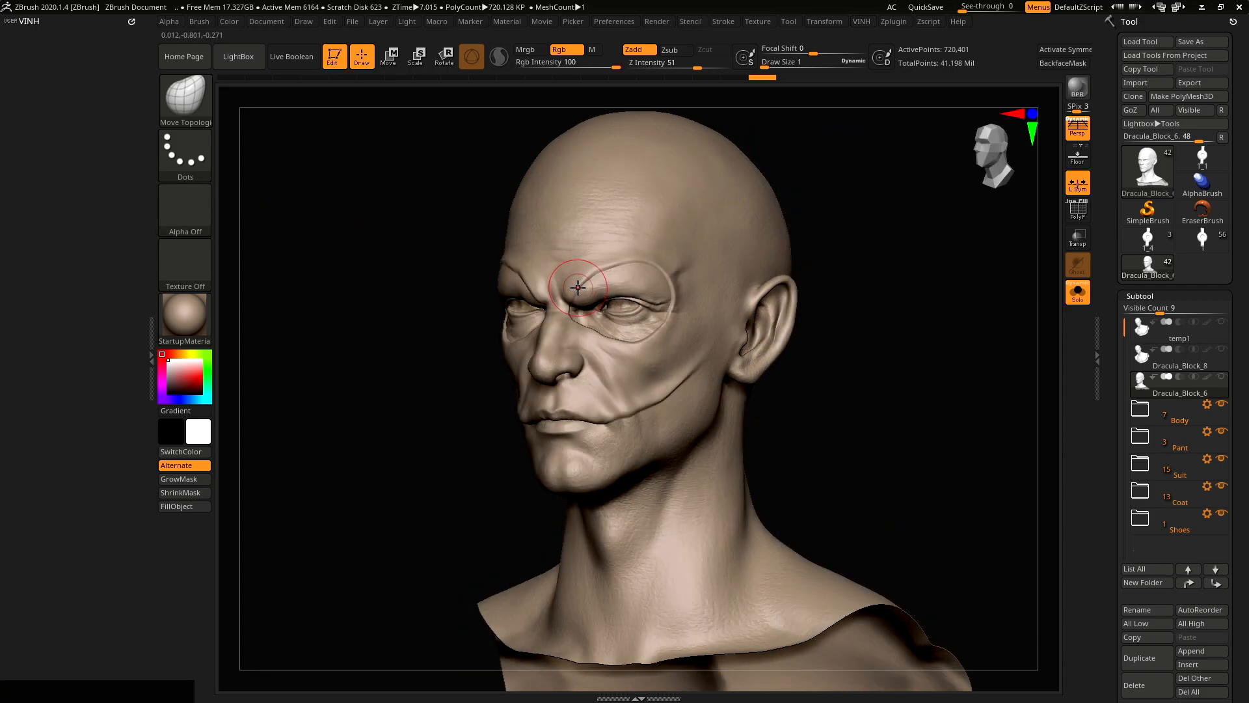
key(shift+q)
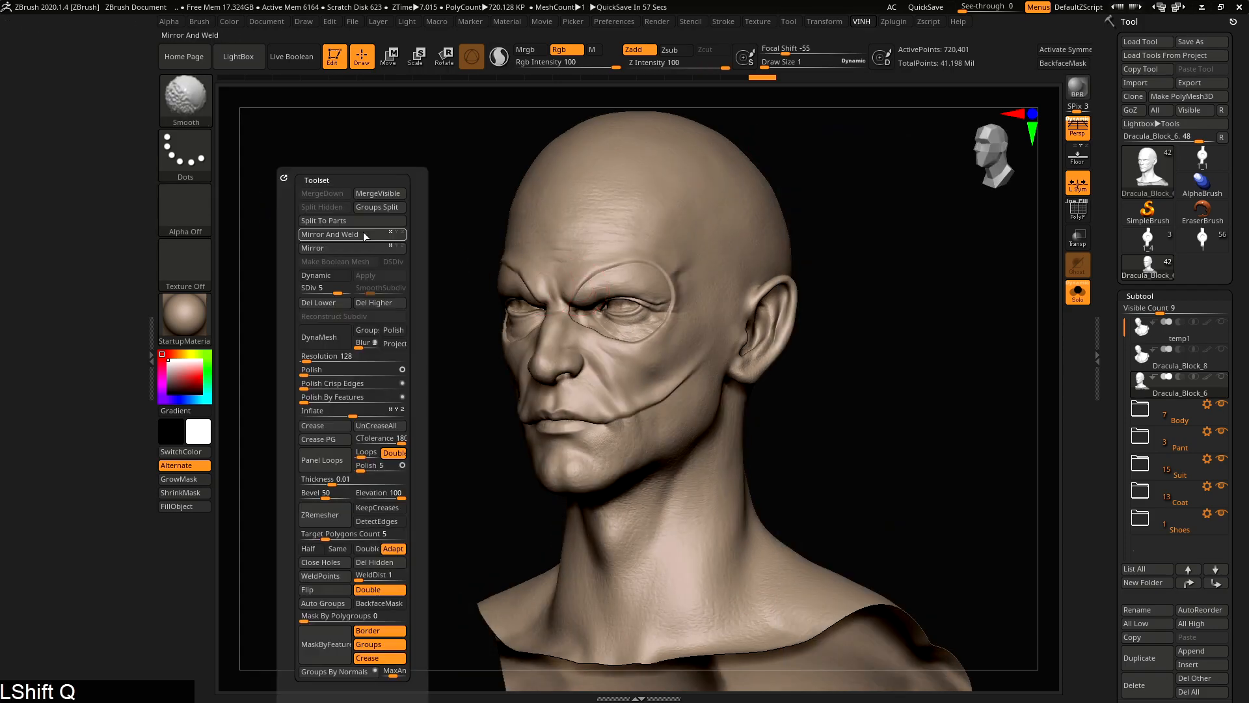
click(65, 133)
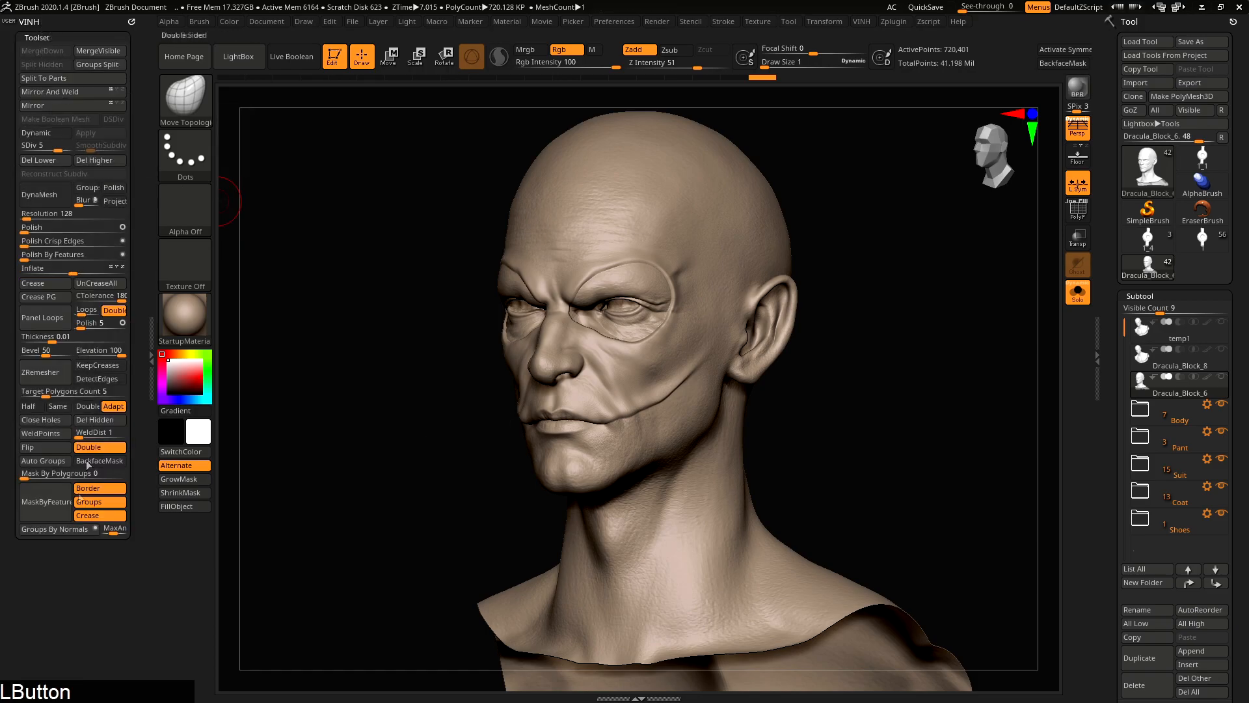
click(37, 37)
key(shift+q)
click(57, 21)
click(37, 37)
Step: Enable interface customization and create a new custom menu named tutorial
click(614, 22)
click(628, 67)
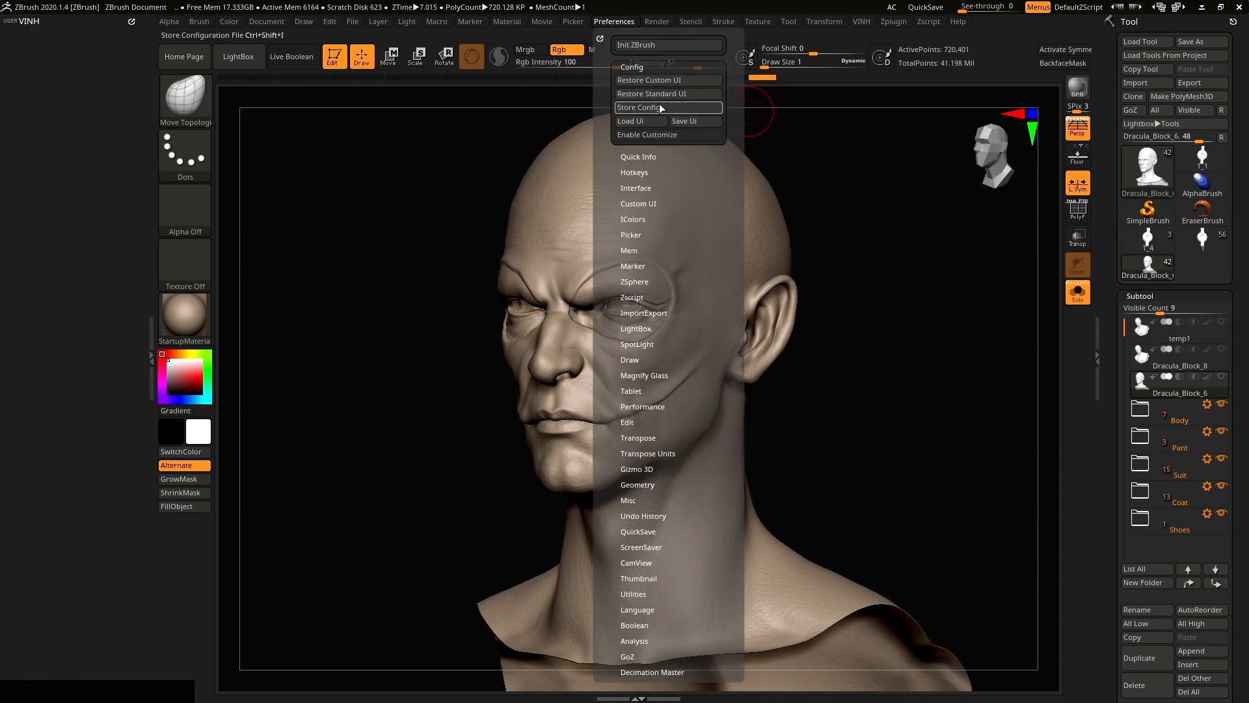
click(657, 135)
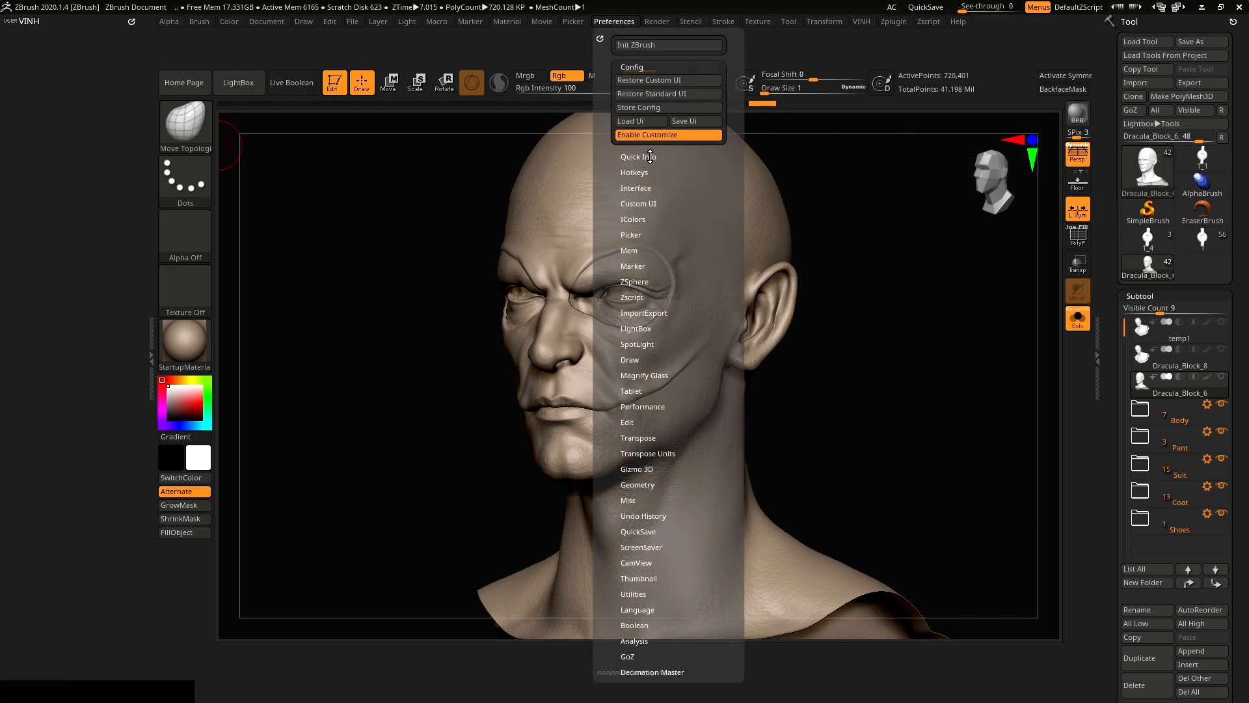
click(637, 204)
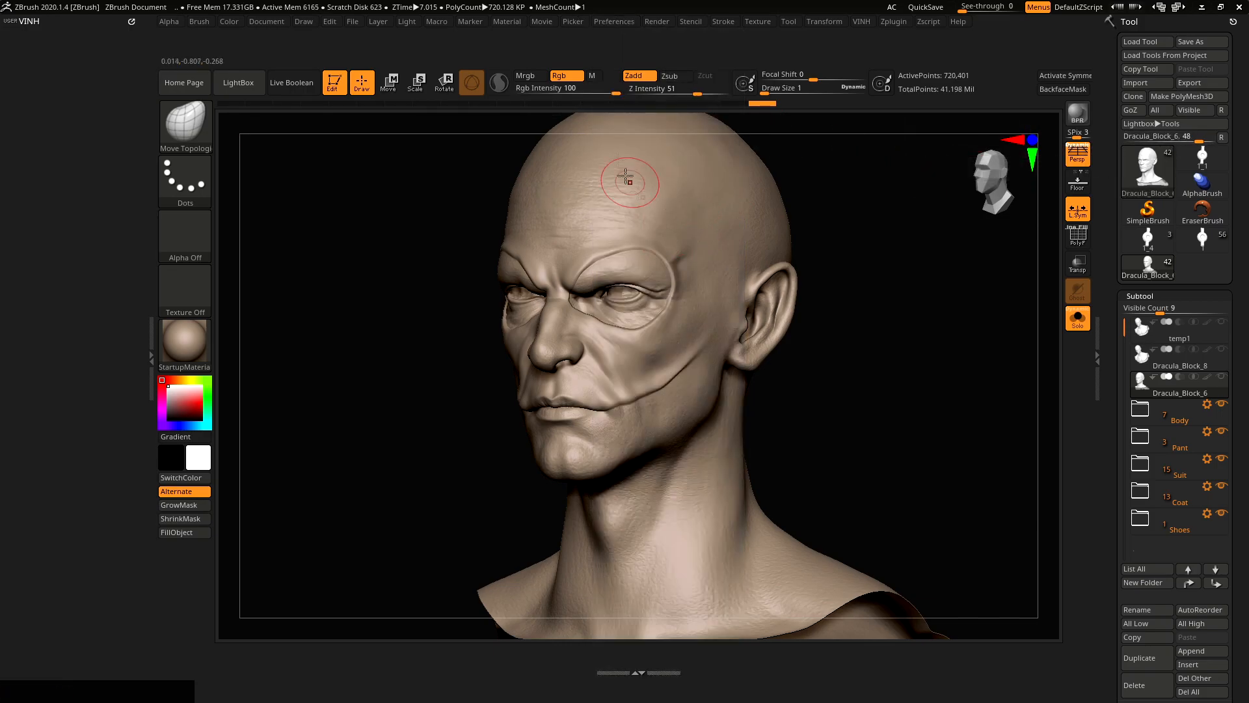
click(606, 22)
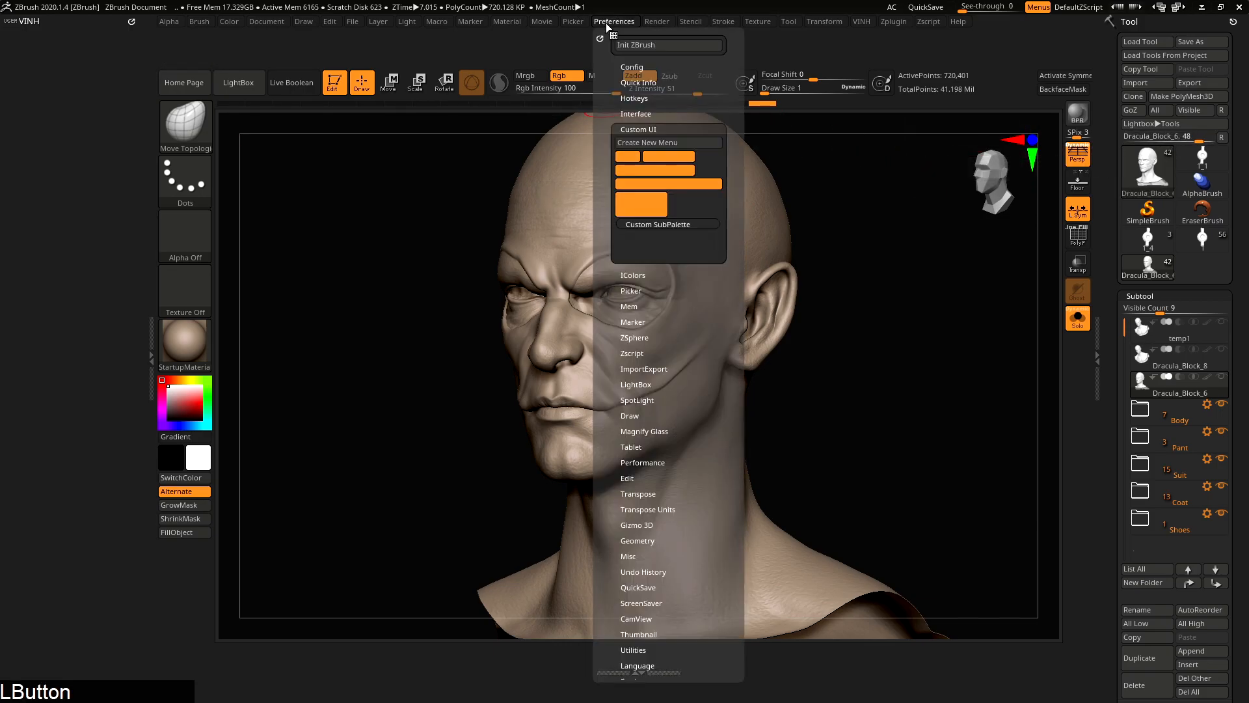
click(673, 142)
text(tutorial)
key(Return)
Step: Dock the tutorial menu in the side tray beneath the VINH menu
click(987, 24)
click(975, 25)
drag(956, 38, 10, 101)
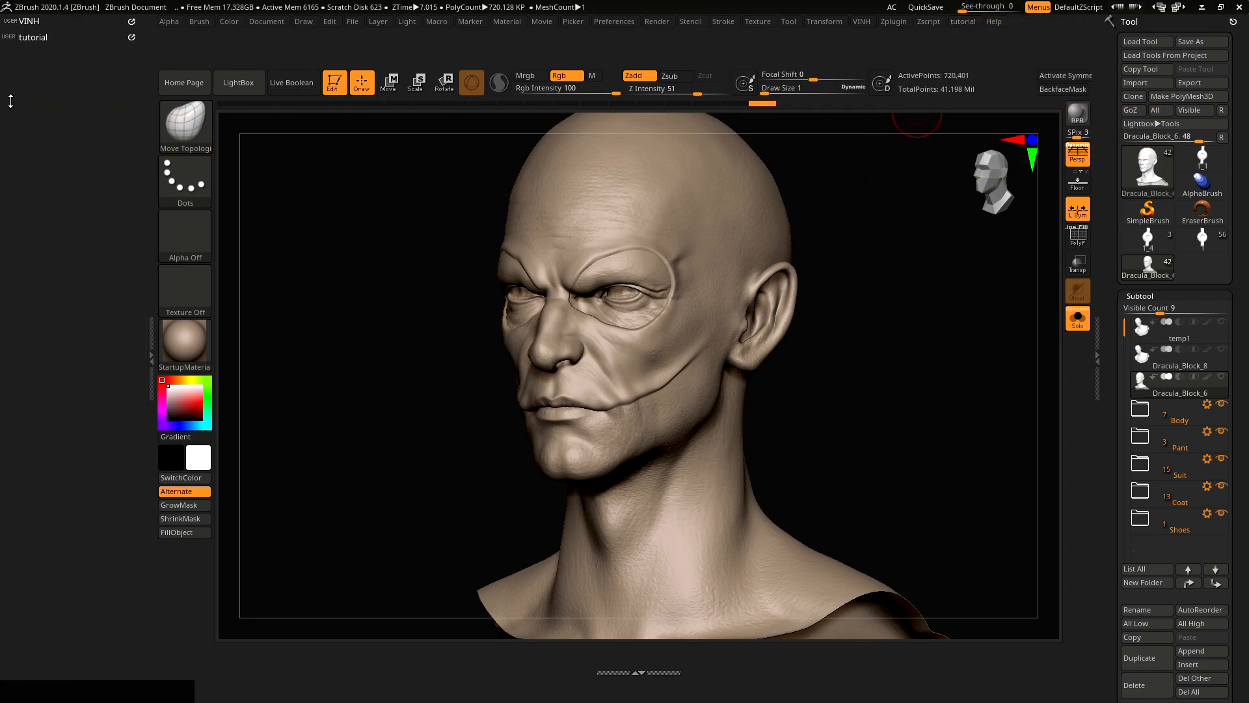
Step: Add the Activate Symmetry control from the Transform palette to the docked tutorial menu
click(809, 24)
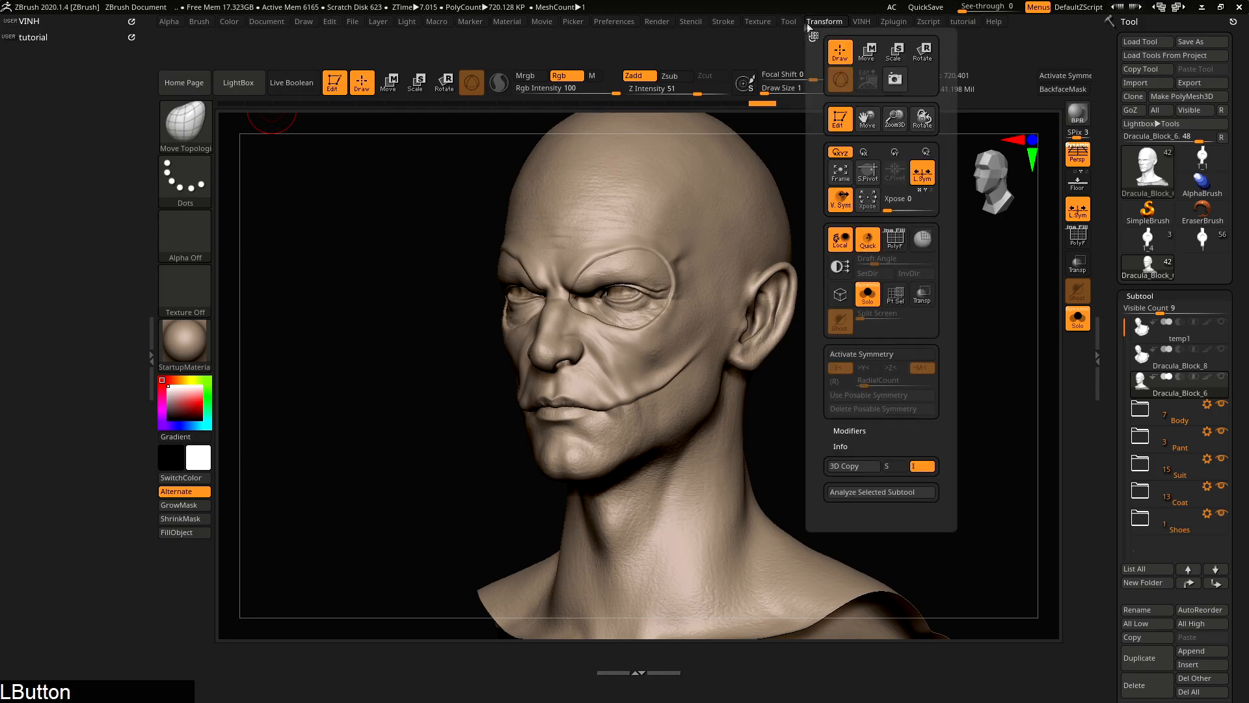
mouse_move(860, 24)
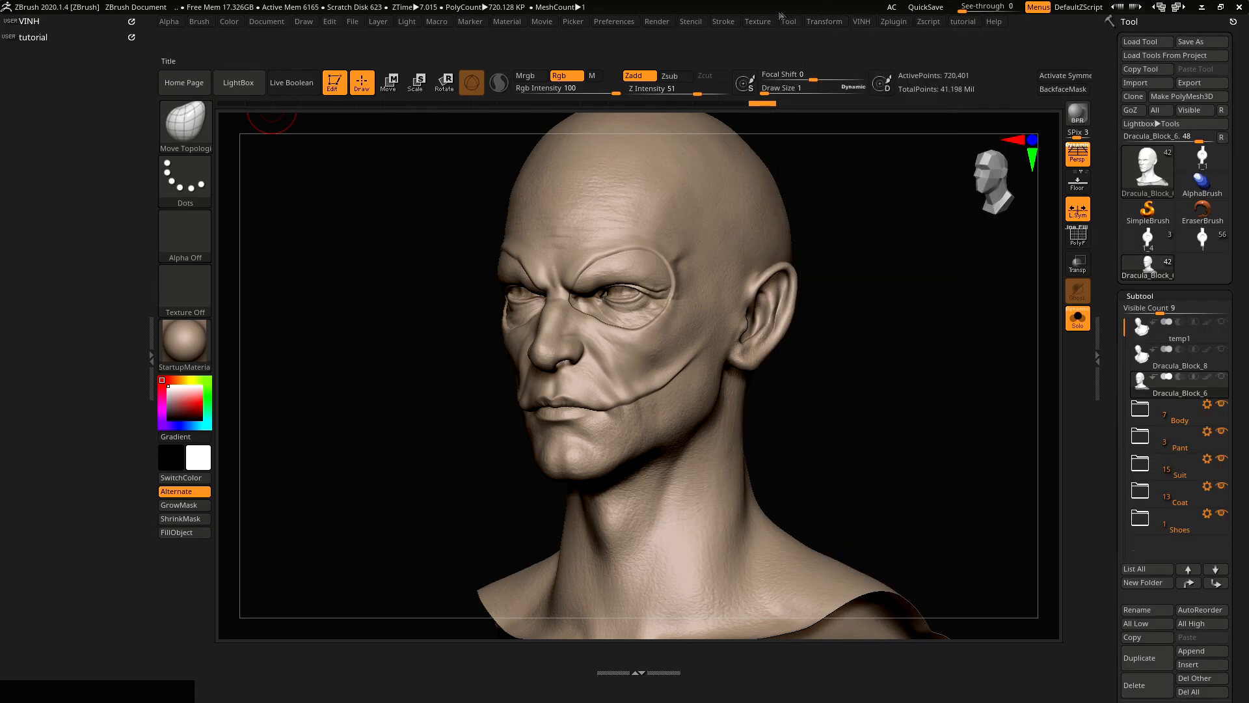
click(755, 22)
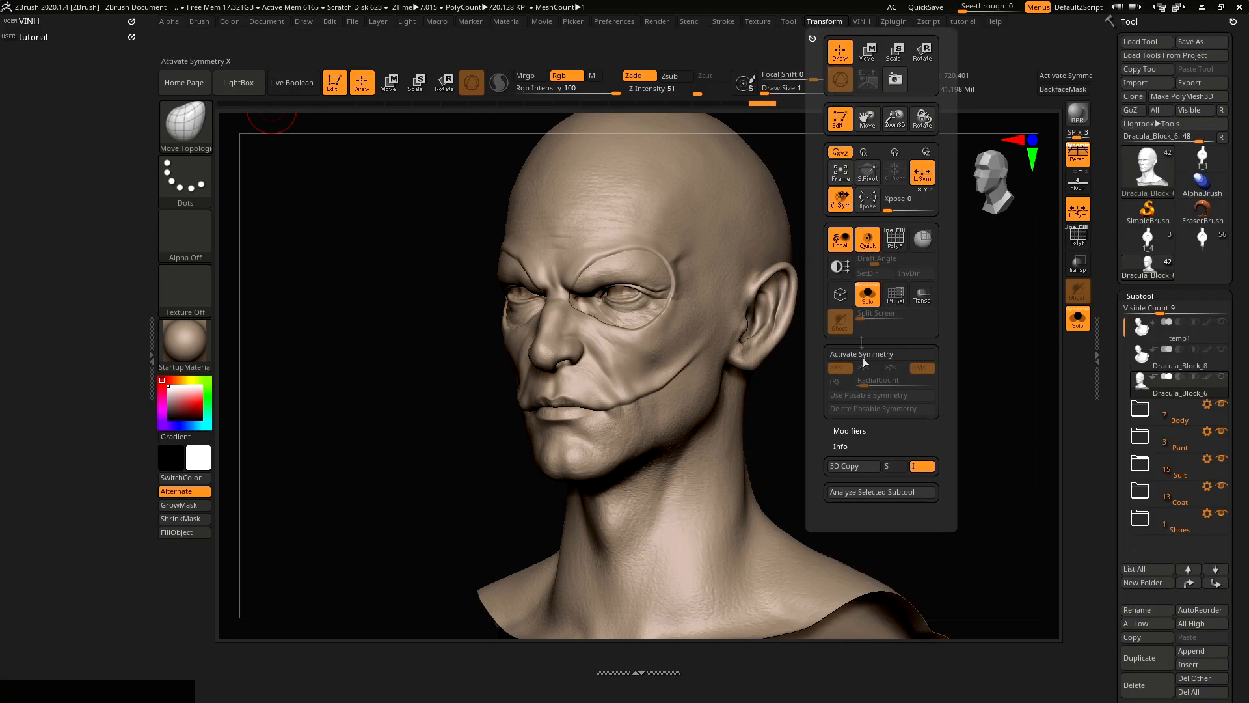
ctrl+alt+drag(874, 354, 108, 65)
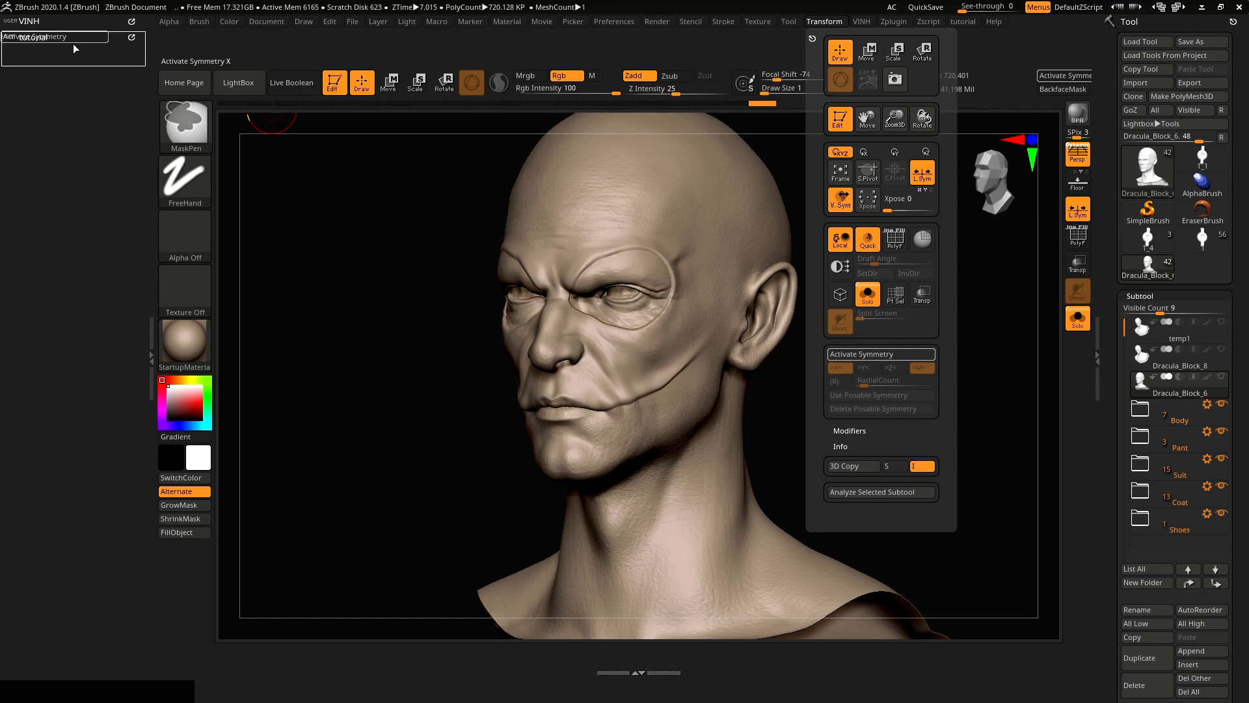
ctrl+alt+drag(73, 44, 63, 56)
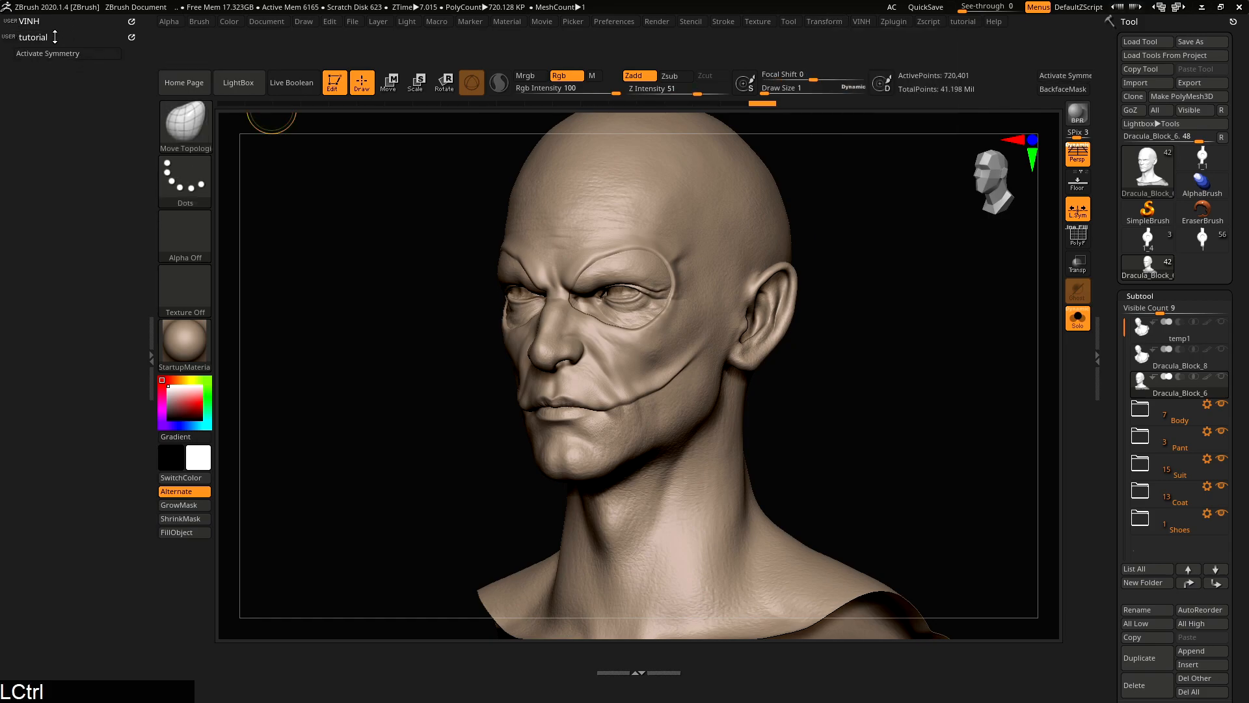
Step: Add the LazyMouse control from the Stroke palette to the tutorial menu below Activate Symmetry
click(715, 22)
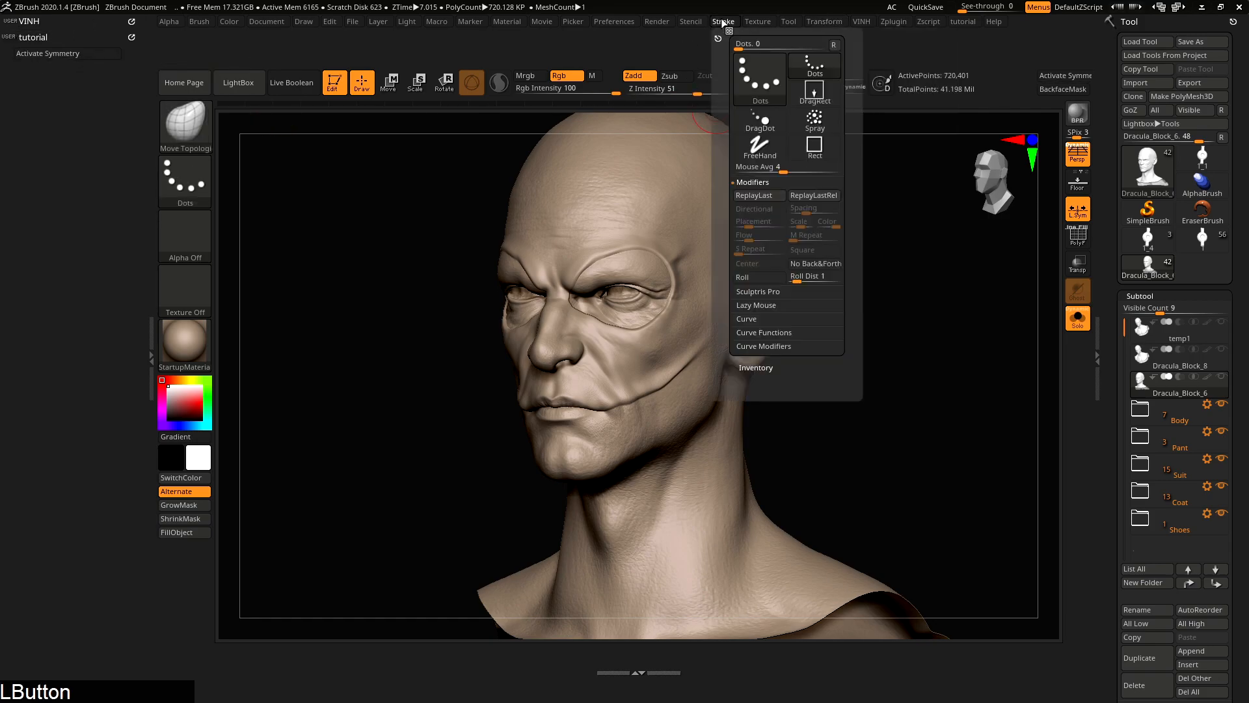
click(754, 305)
mouse_move(748, 229)
ctrl+alt+mouse_down()
mouse_move(40, 57)
mouse_move(59, 58)
mouse_move(47, 67)
ctrl+alt+mouse_up()
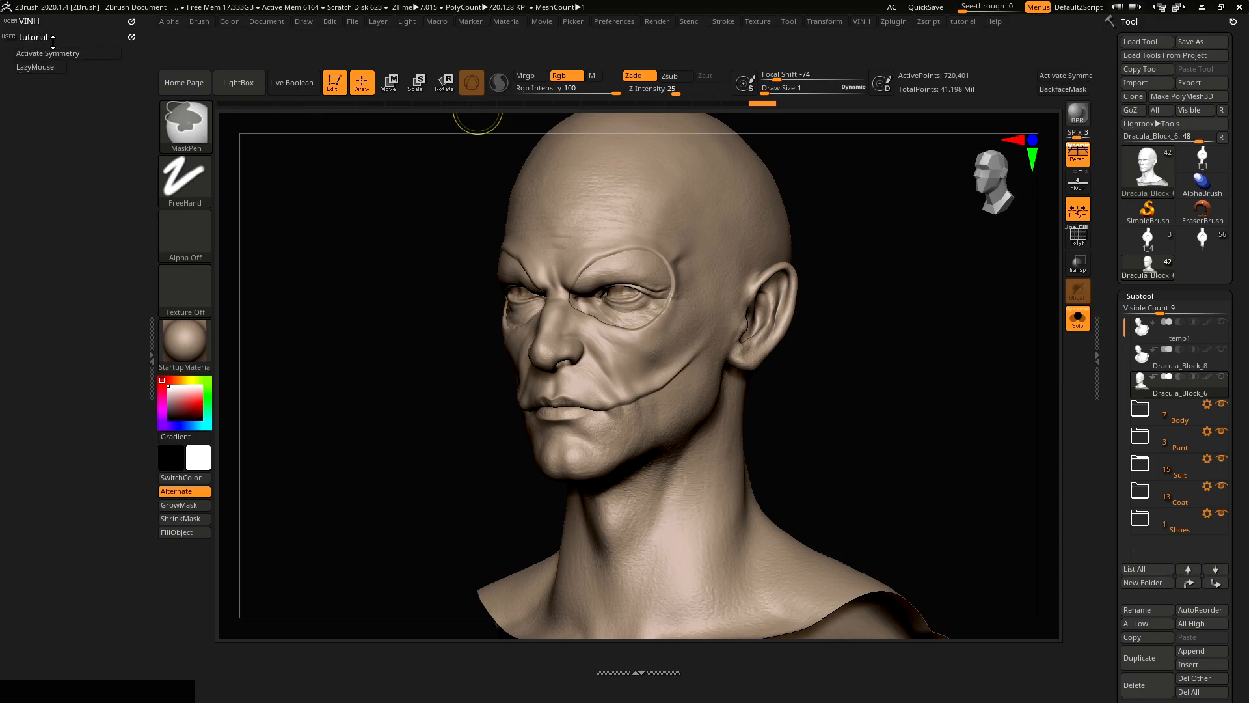
key(ctrl)
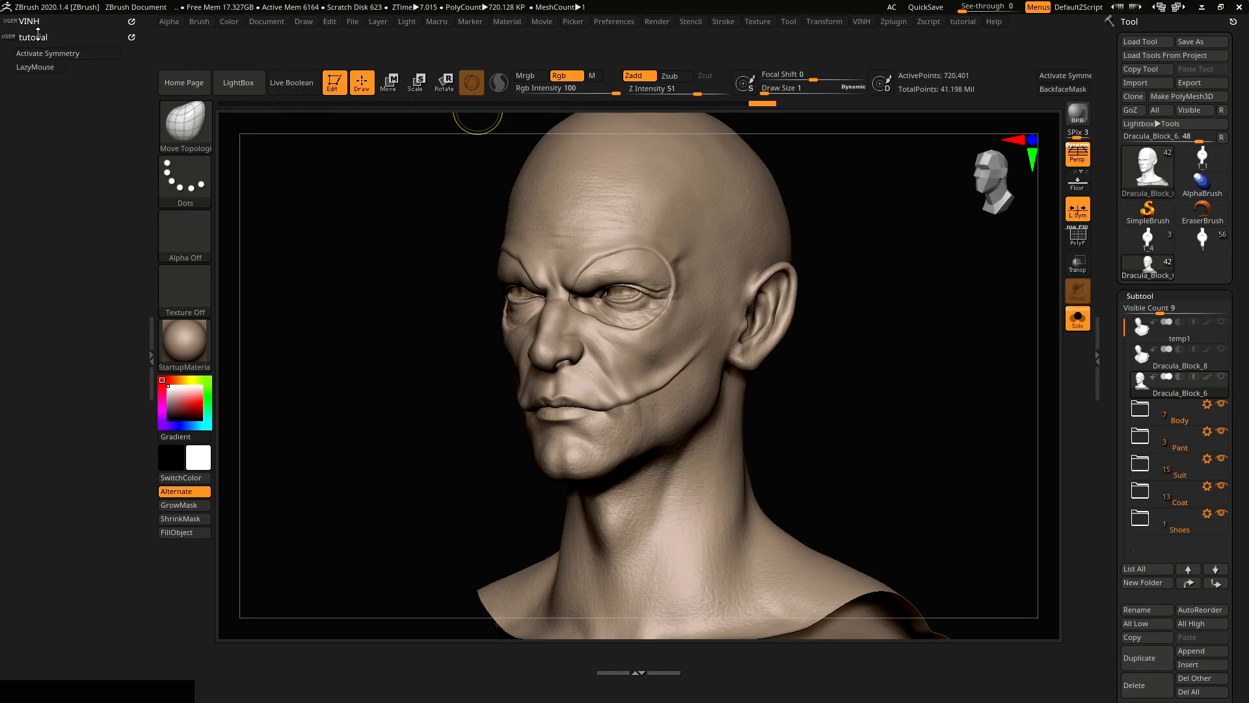
Step: Turn interface customization off in the configuration preferences
click(614, 21)
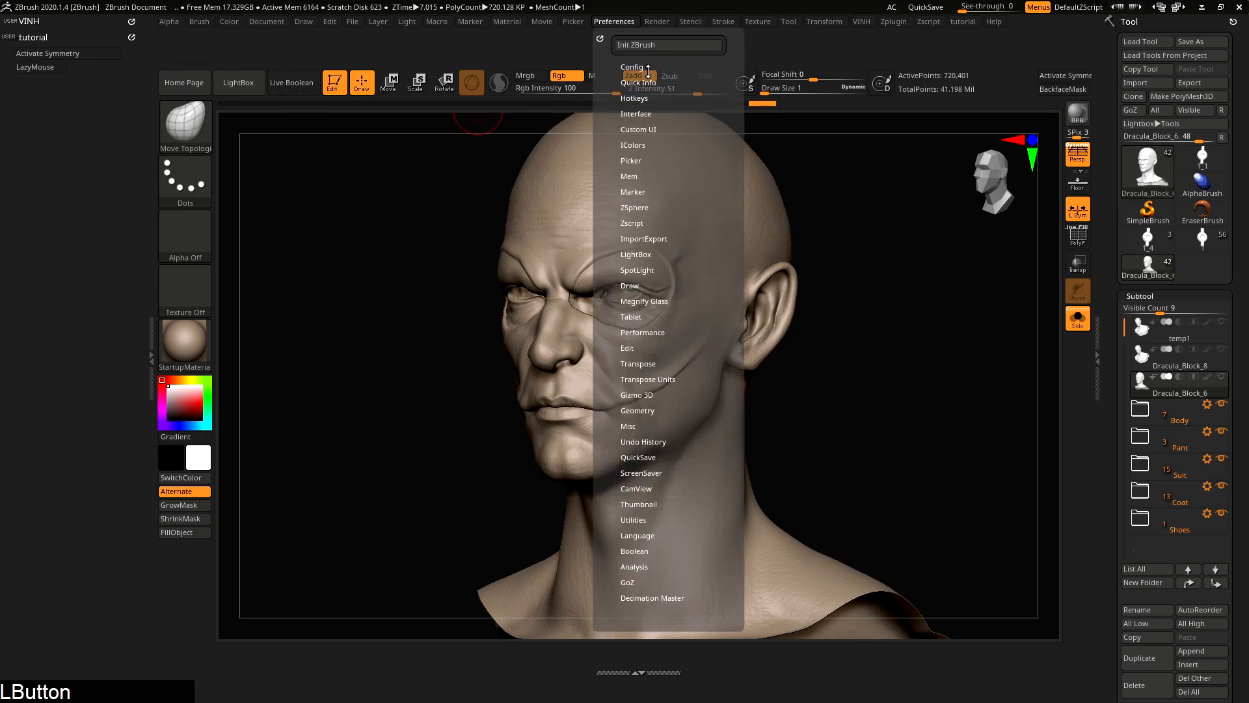
click(632, 65)
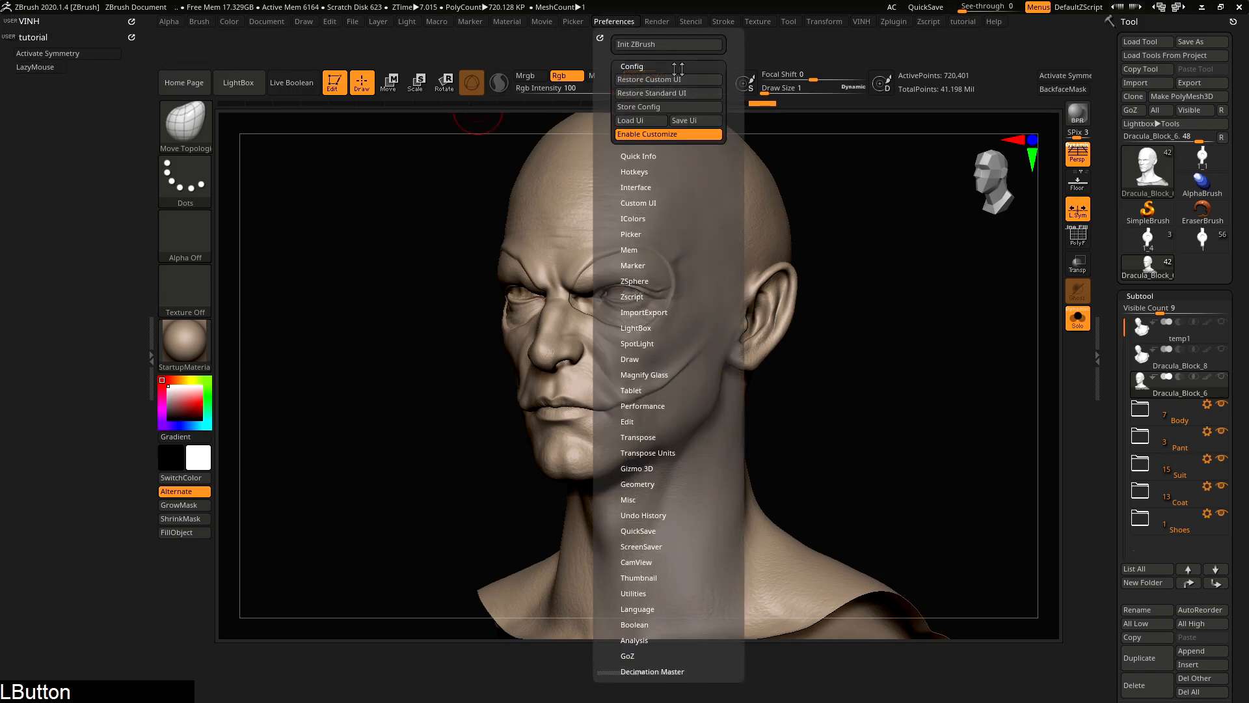
click(657, 134)
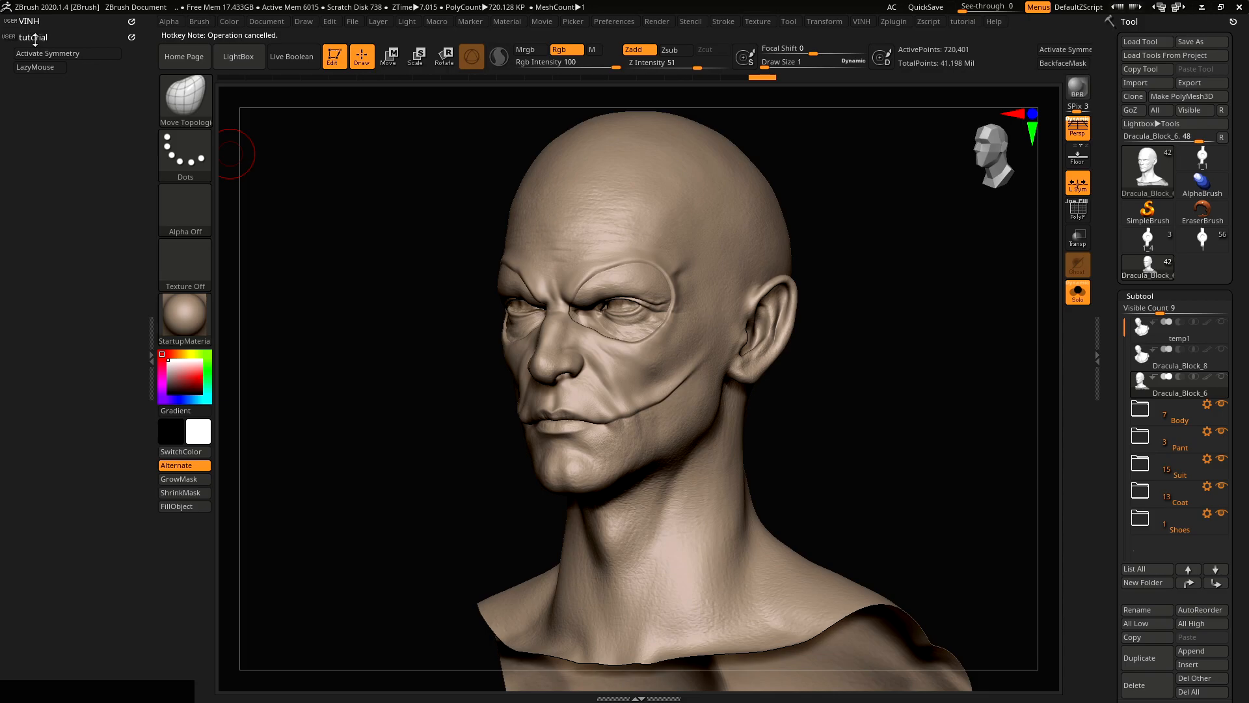
key(ctrl)
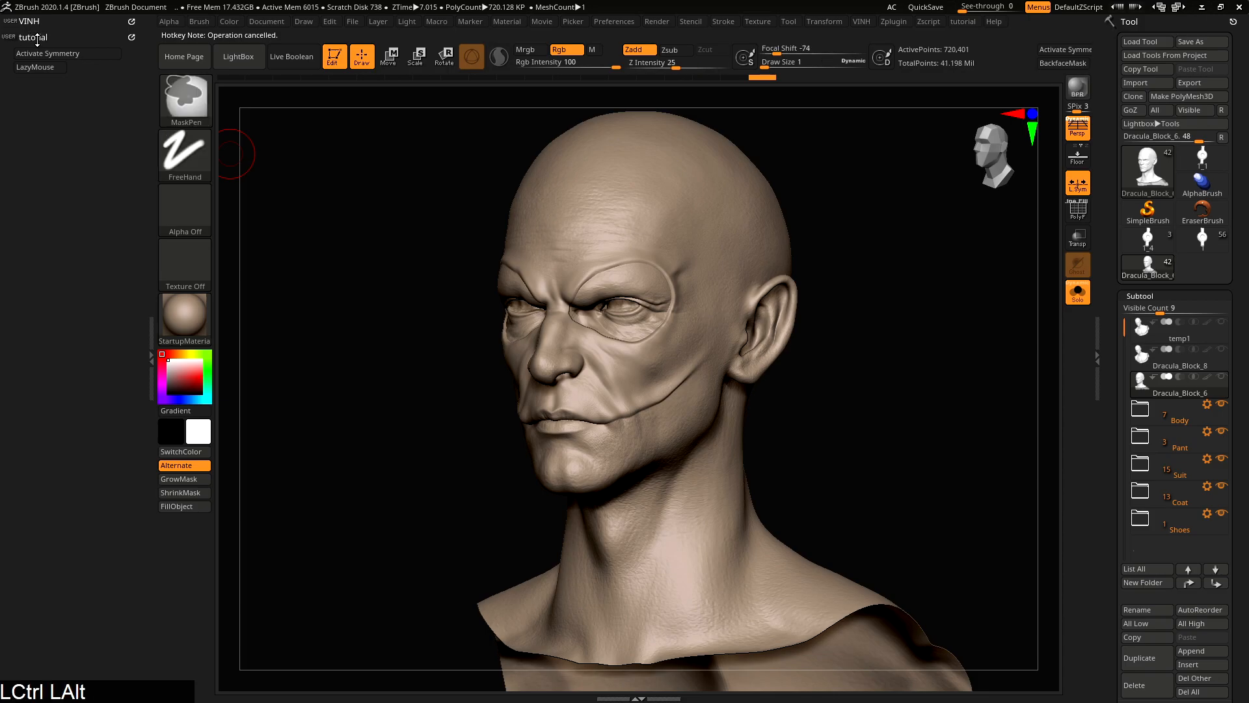
ctrl+alt+click(37, 39)
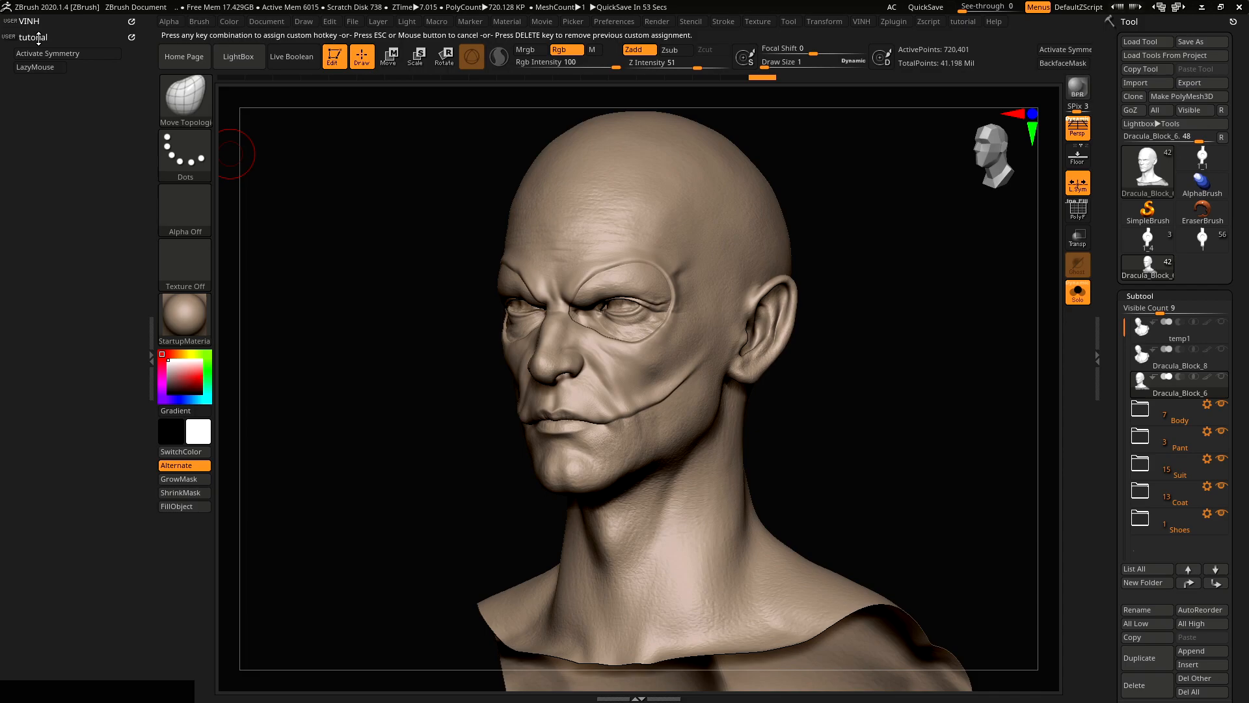
key(Escape)
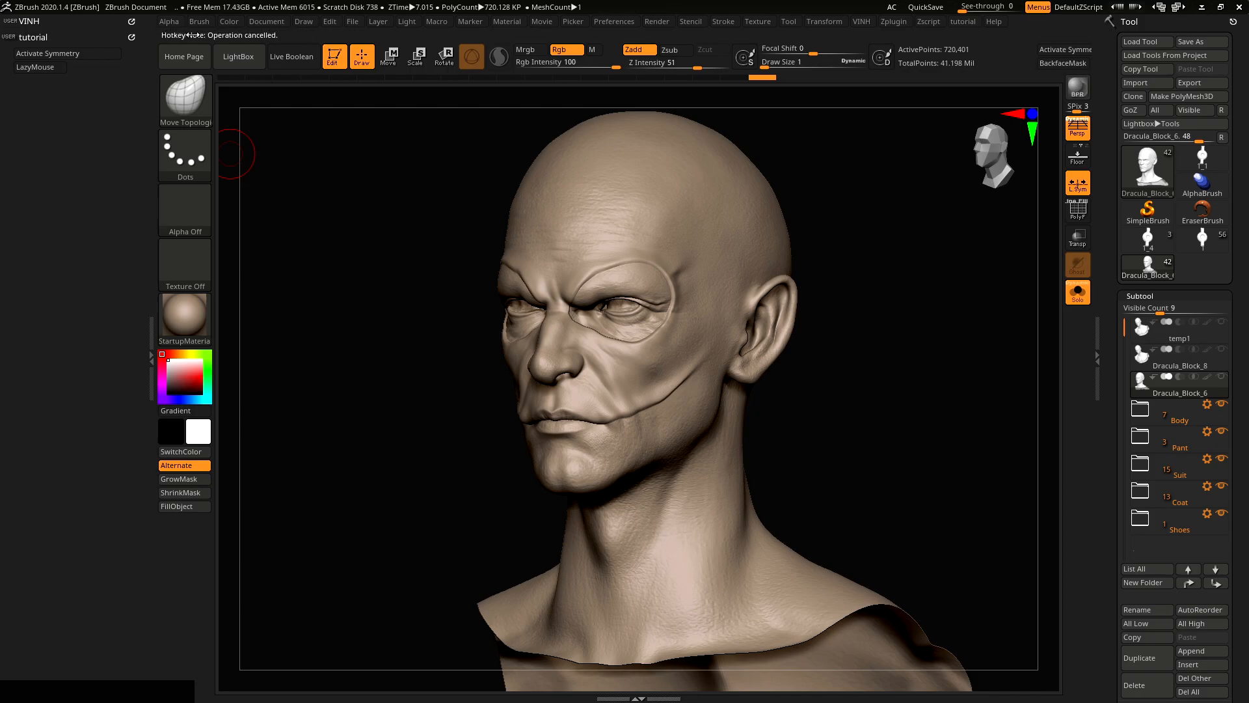
ctrl+alt+click(43, 37)
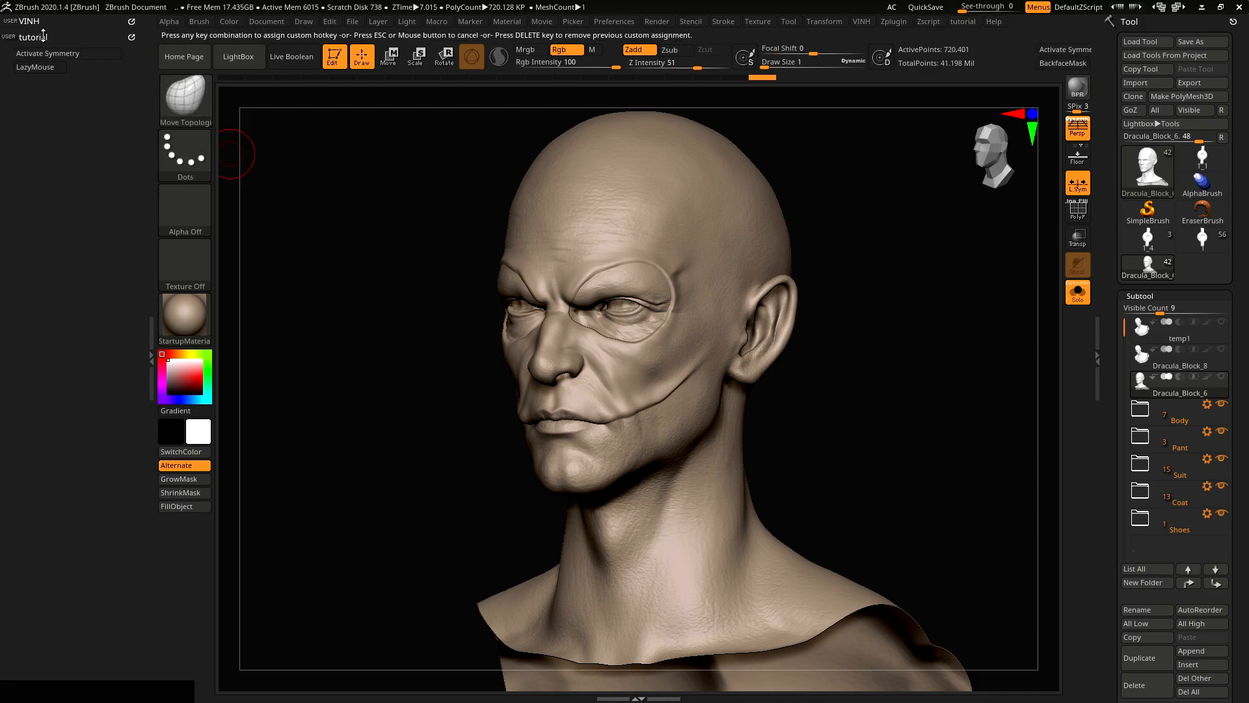
key(Escape)
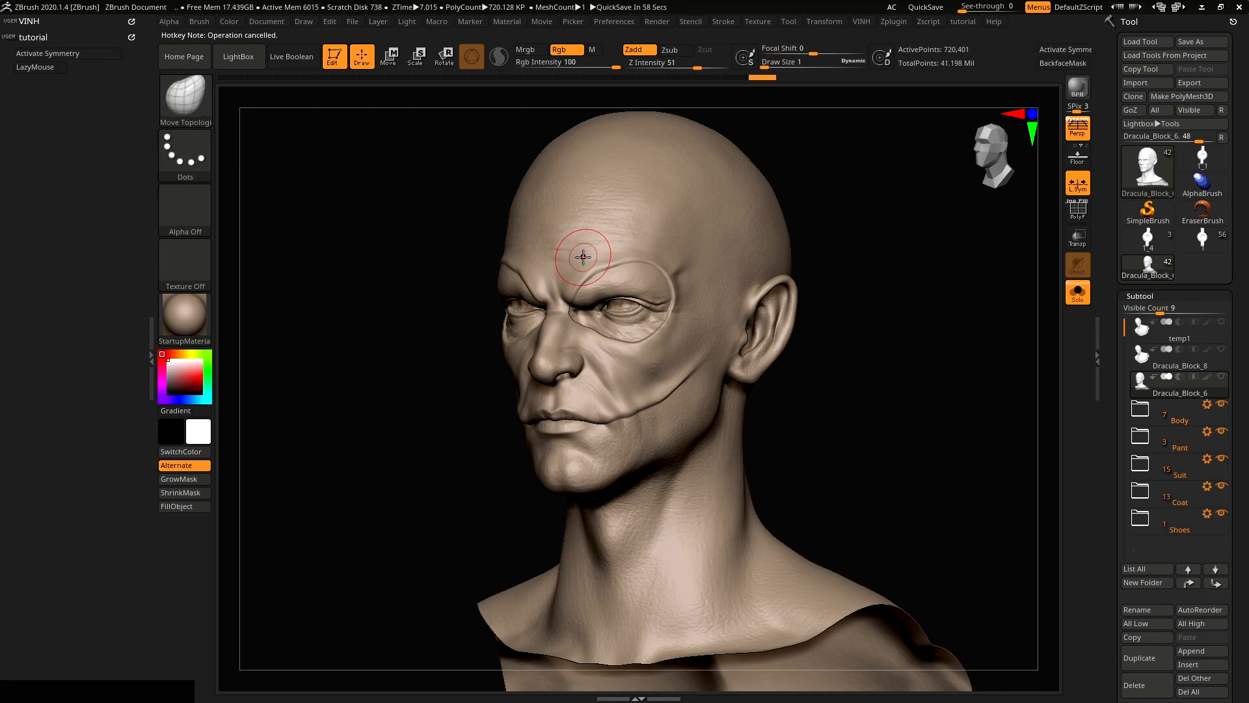
Step: Assign Alt+L as the custom hotkey for the tutorial menu
ctrl+alt+click(55, 37)
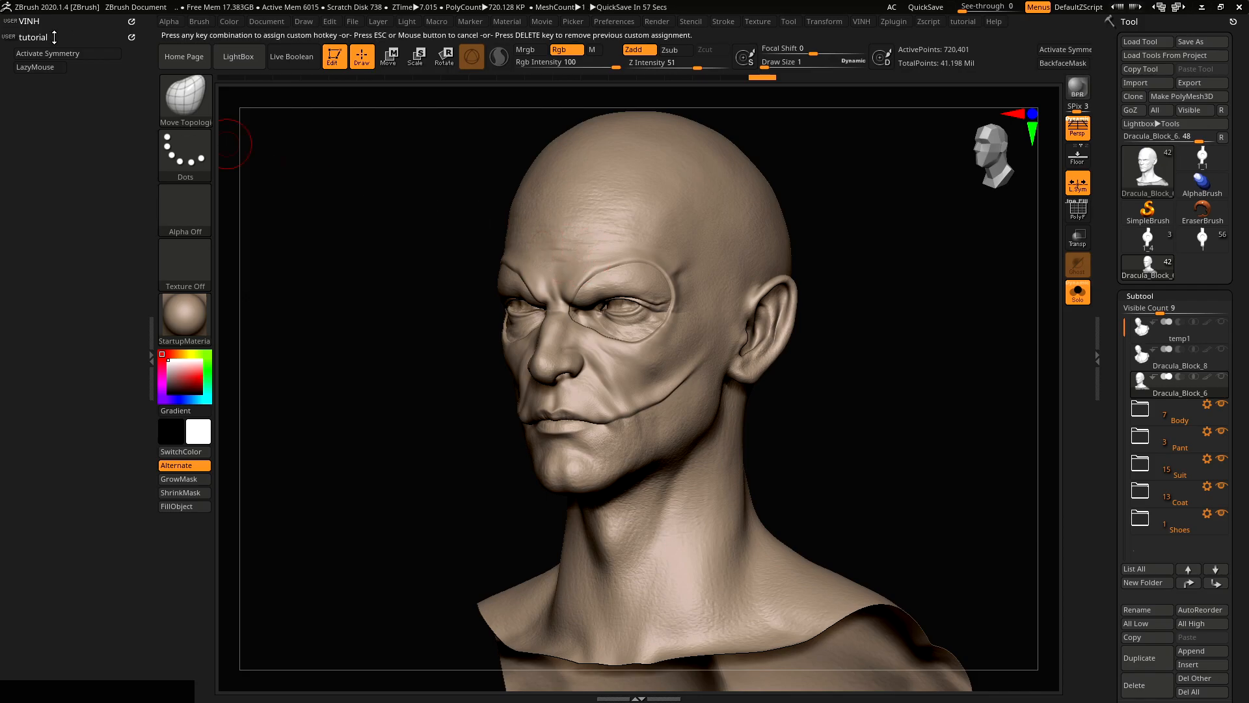
key(alt+l)
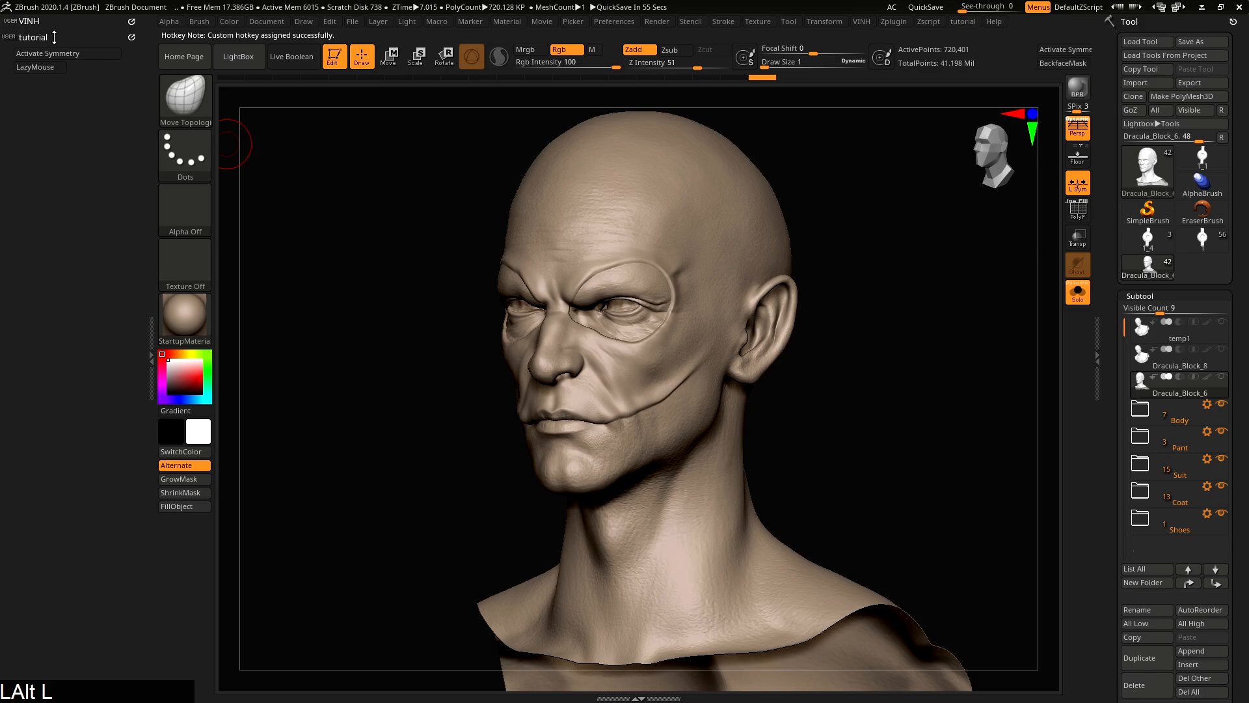
Step: Collapse the custom menu tray, store the hotkeys in the preferences, and call up both custom menus with their hotkeys
click(150, 219)
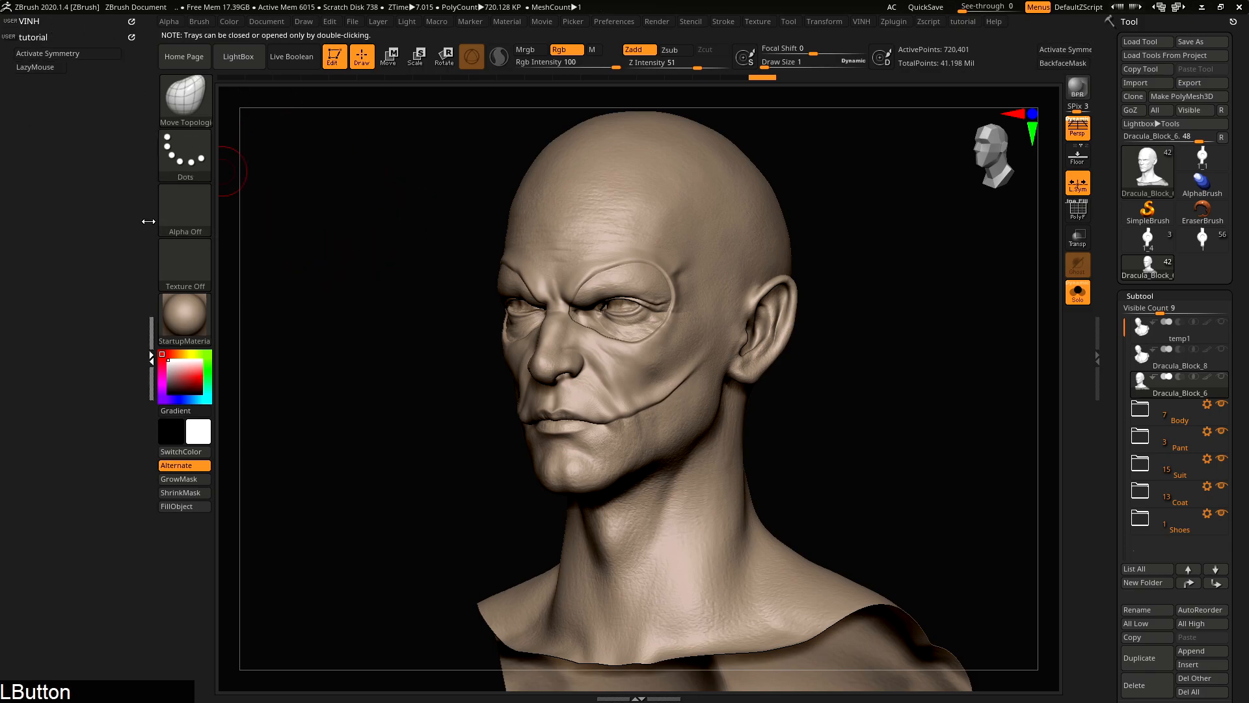
click(468, 22)
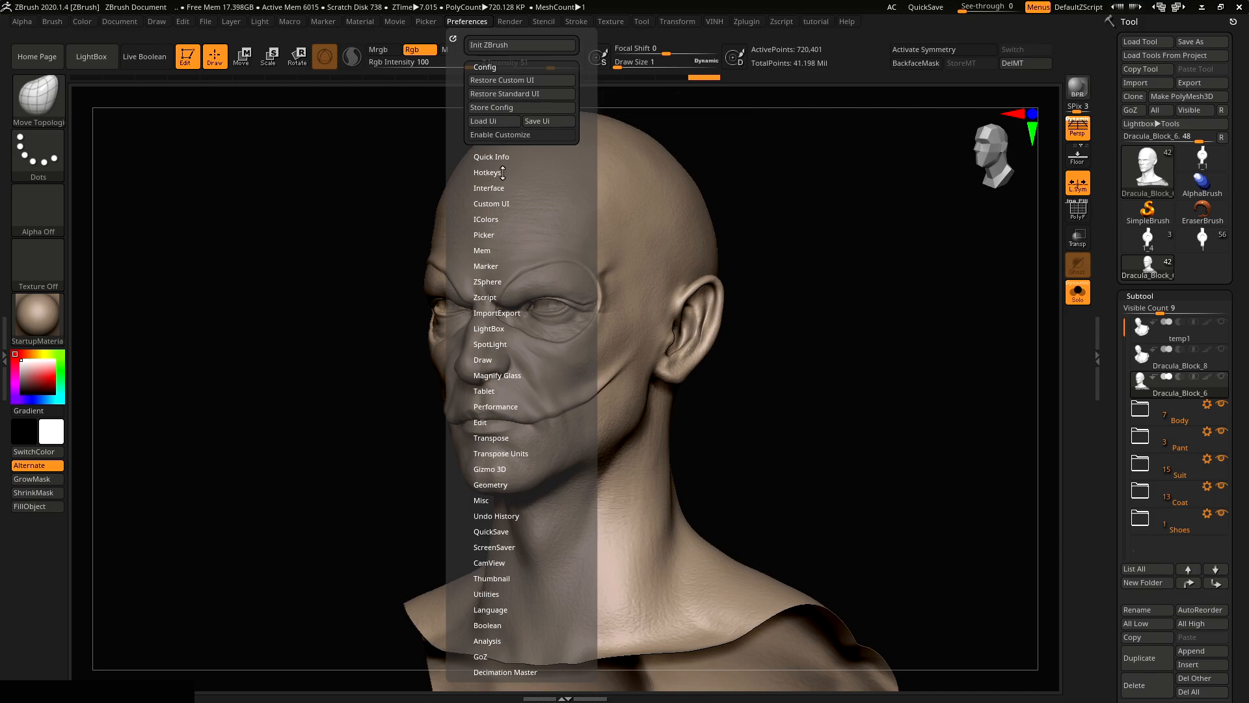
click(499, 108)
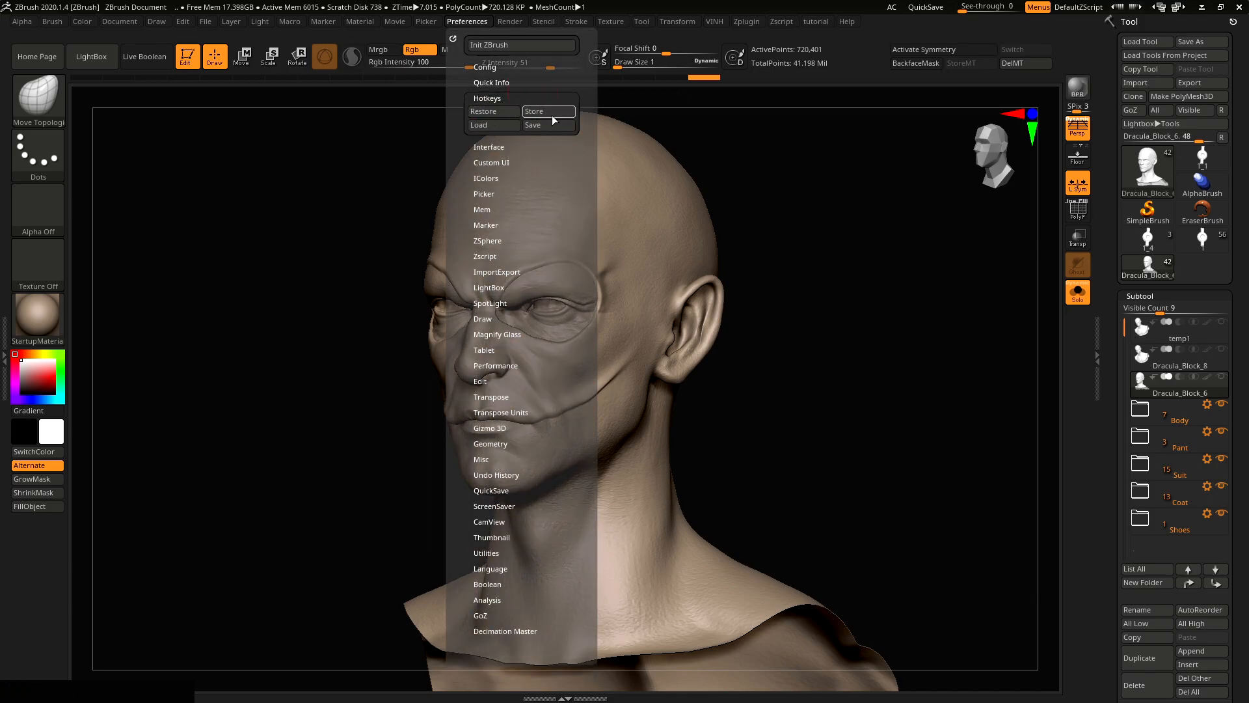
click(488, 67)
click(475, 94)
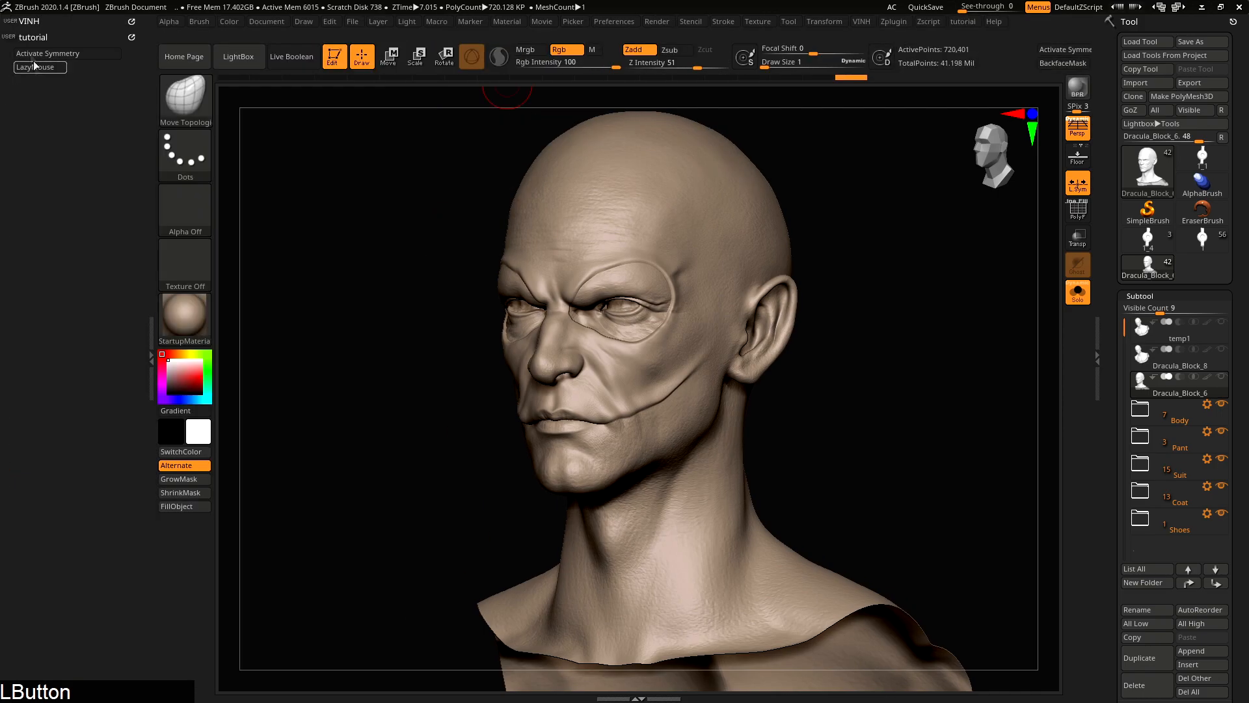
double_click(150, 179)
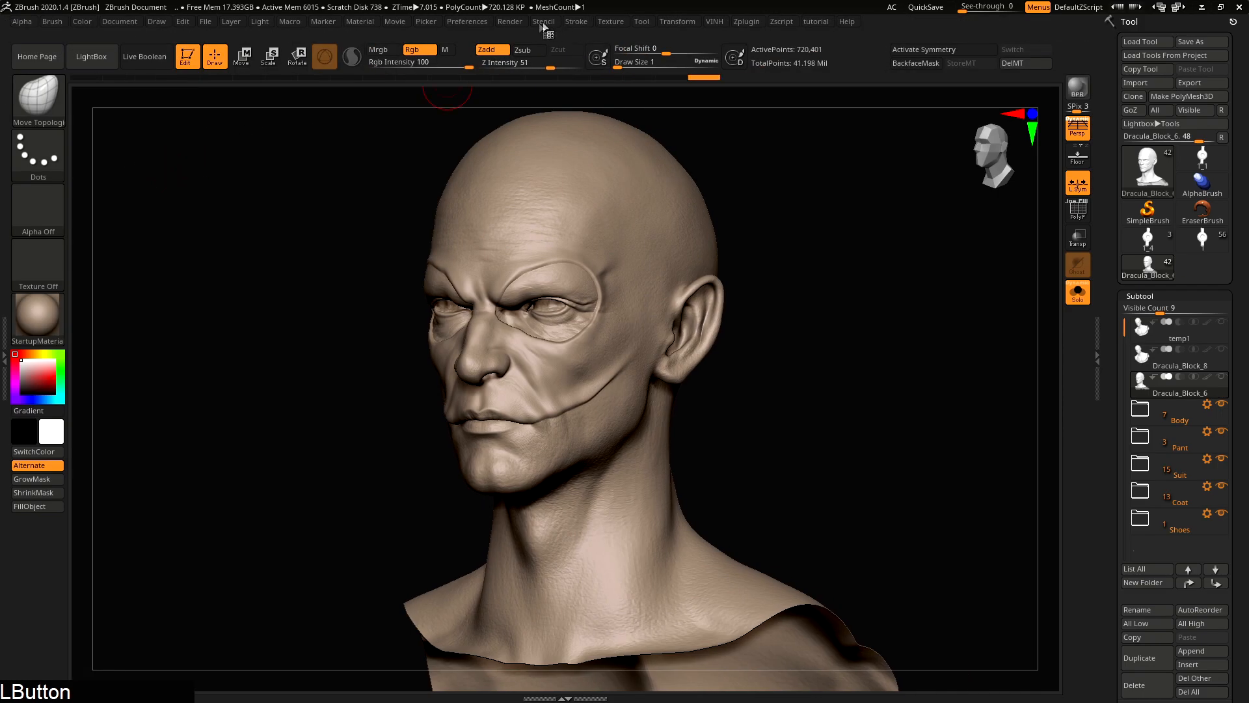
click(465, 23)
click(486, 172)
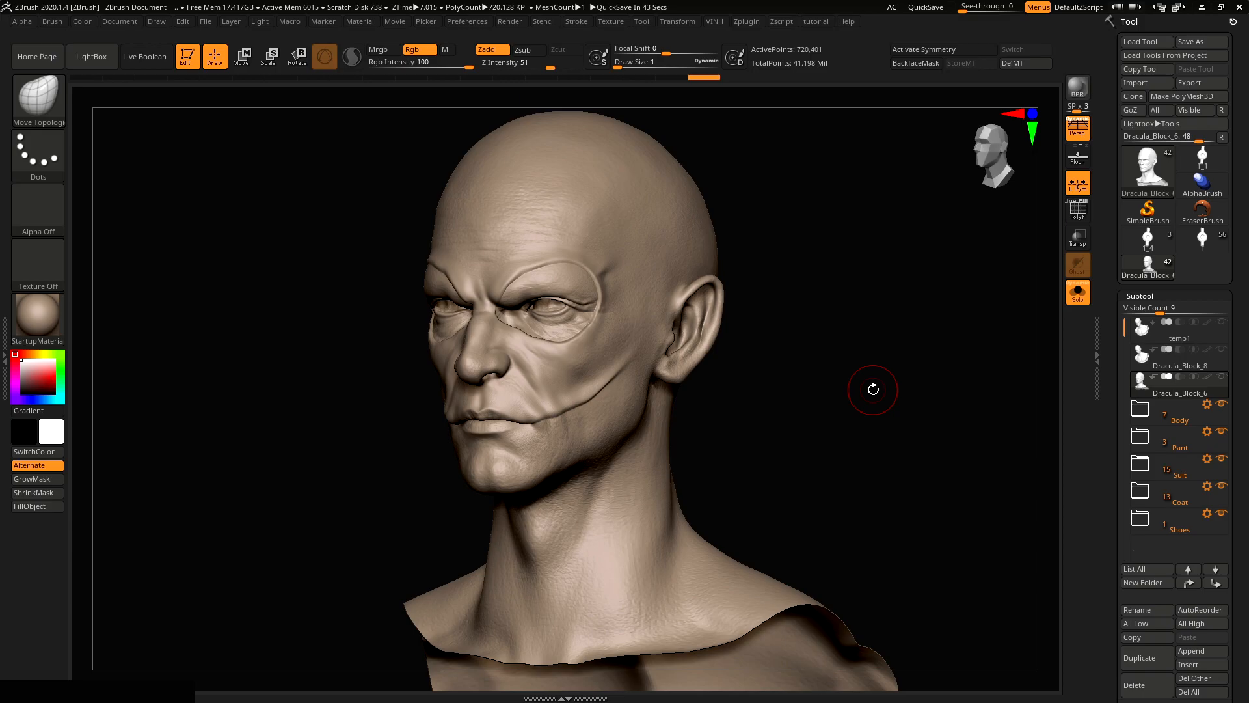
key(shift+q)
key(alt+l)
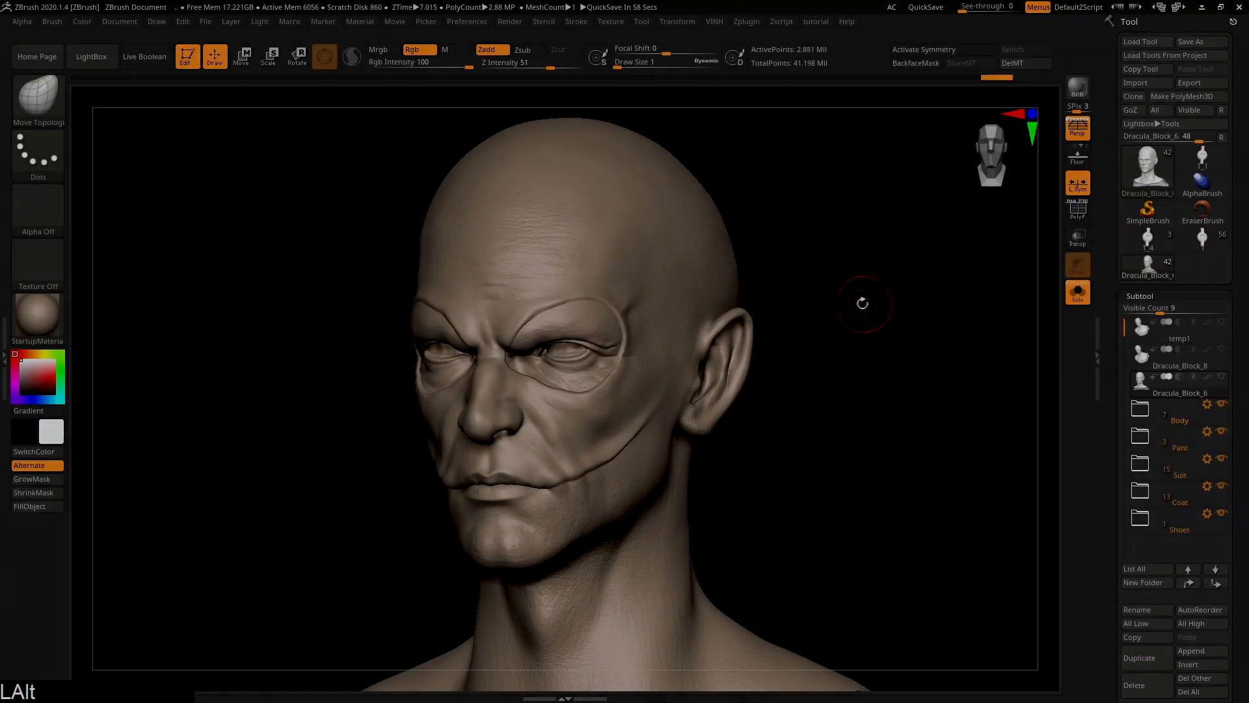
Step: Select the Move brush and adjust its draw size for reshaping the head's ear
mouse_move(864, 301)
right_down()
mouse_move(875, 310)
mouse_move(843, 307)
right_up()
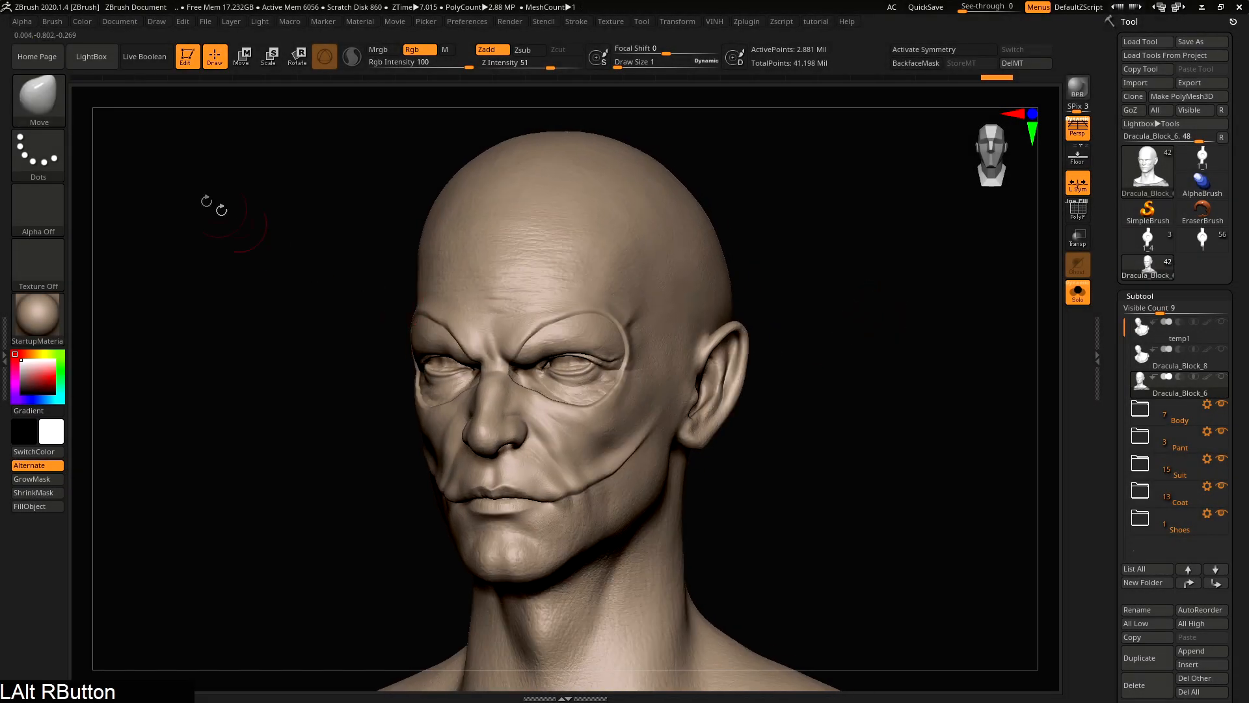
mouse_move(758, 308)
right_down()
mouse_move(847, 304)
mouse_move(848, 271)
mouse_move(786, 321)
mouse_move(781, 310)
mouse_move(814, 306)
mouse_move(725, 325)
right_up()
key(s)
click(771, 315)
key(s)
click(759, 323)
key(x)
key(x)
key(s)
click(725, 326)
Step: Lower the head to its lowest subdivision level and pull the ear tip up and outward into a point with the Move brush
key(alt+1)
key(shift+d)
key(shift+d)
key(shift+d)
key(shift+d)
key(s)
click(706, 330)
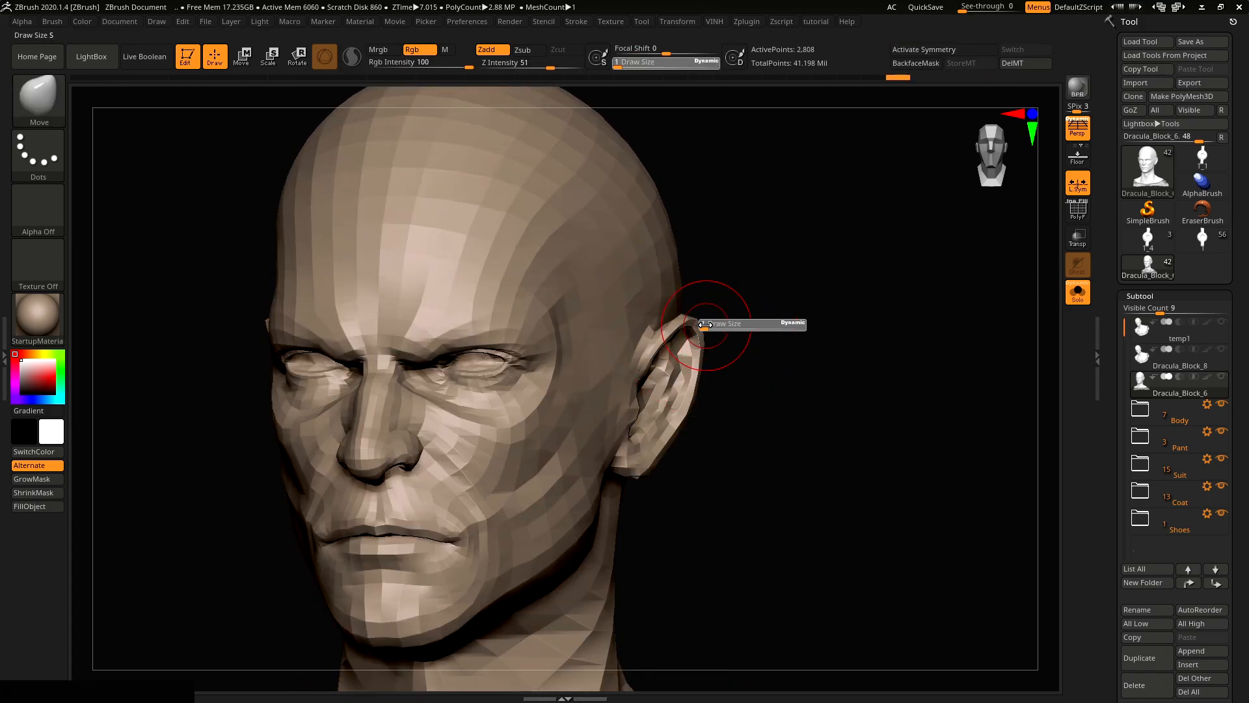
drag(704, 324, 805, 224)
key(ctrl+z)
drag(709, 306, 772, 218)
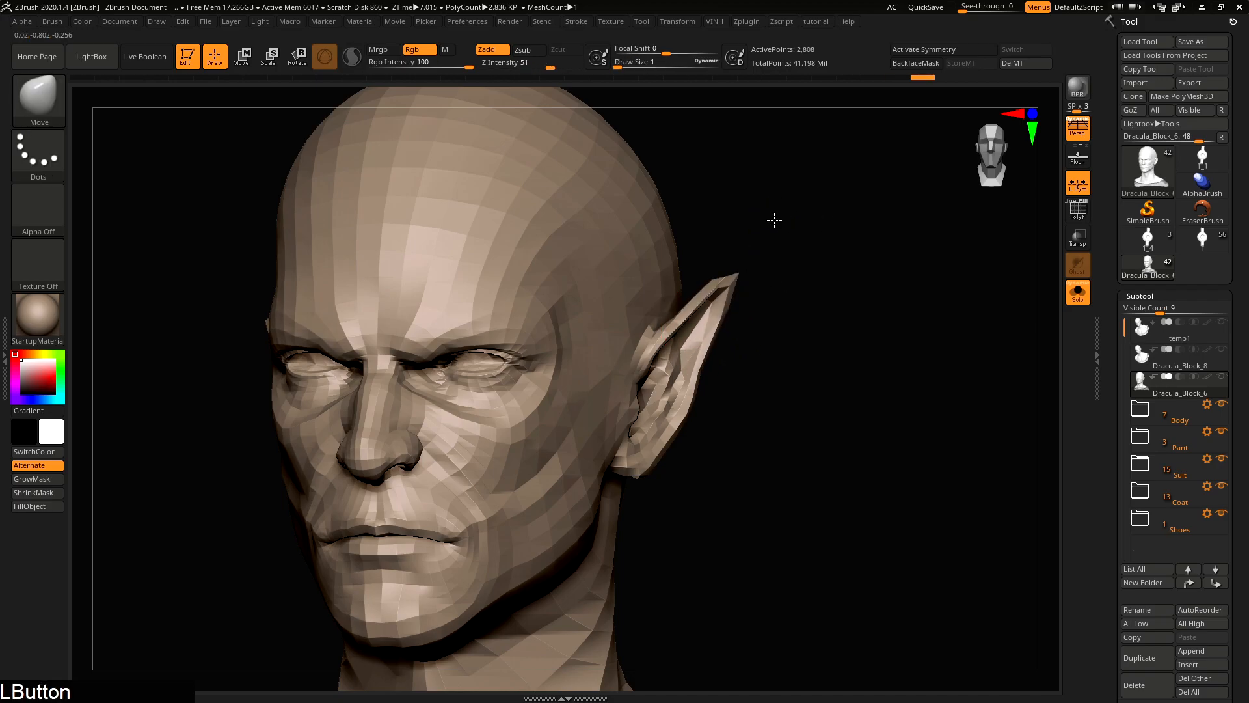
Step: Raise the head back to its highest subdivision level and nudge the pointed ear tip with a resized Move brush
key(d)
right_drag(821, 255, 770, 311)
key(s)
click(826, 220)
drag(766, 315, 761, 306)
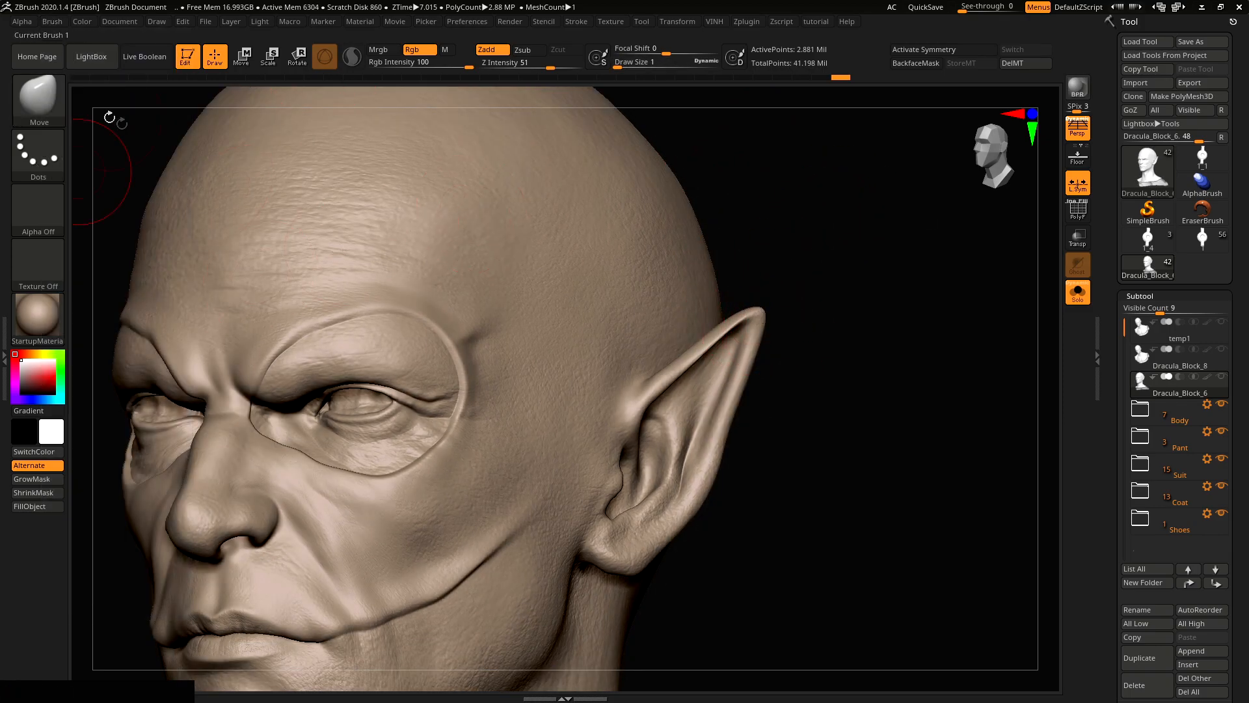
Step: Enable AccuCurve for the Move brush and pull the ear tip into a sharp, smoothed point
click(53, 24)
click(52, 21)
click(79, 328)
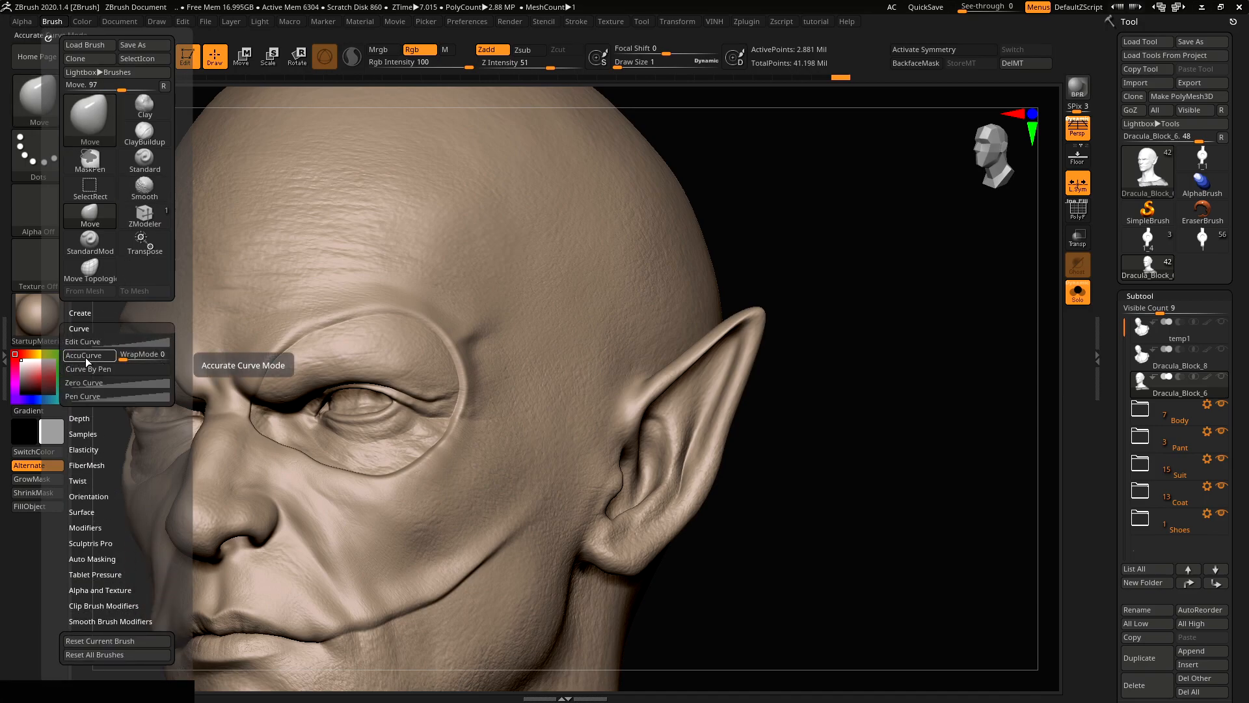
mouse_move(769, 304)
mouse_down()
mouse_move(832, 206)
mouse_move(807, 253)
mouse_move(886, 262)
mouse_up()
right_drag(887, 262, 896, 345)
shift+drag(742, 328, 799, 284)
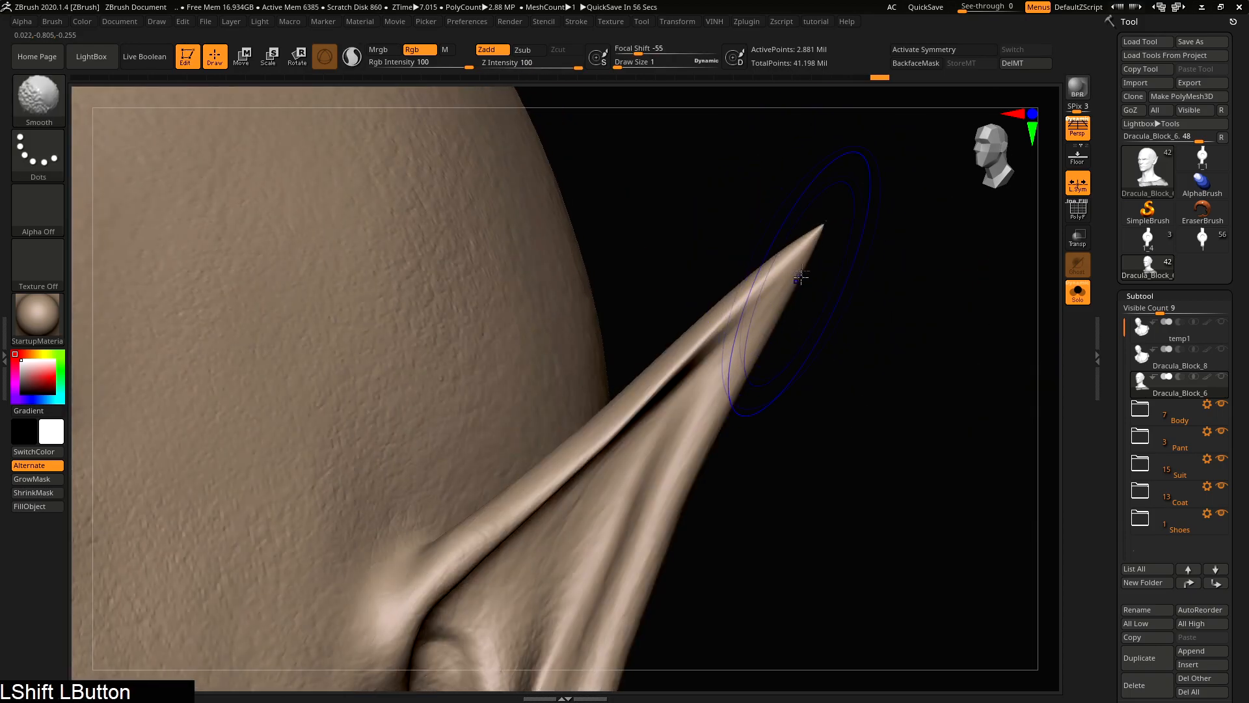
mouse_move(766, 300)
right_down()
mouse_move(677, 270)
mouse_move(820, 306)
right_up()
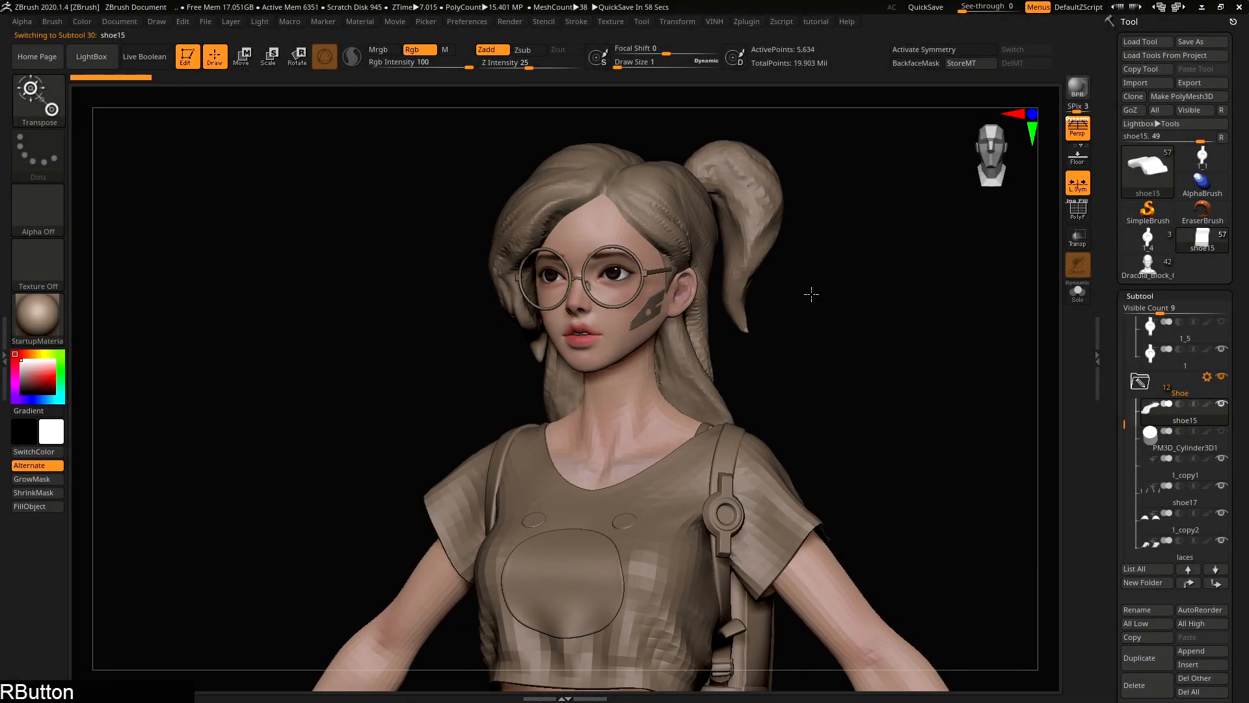
Step: Select the PM3D_Cylinder3D1 subtool and duplicate the cylinder repeatedly with the gizmo into a long rod extending from the forehead
right_drag(811, 294, 944, 305)
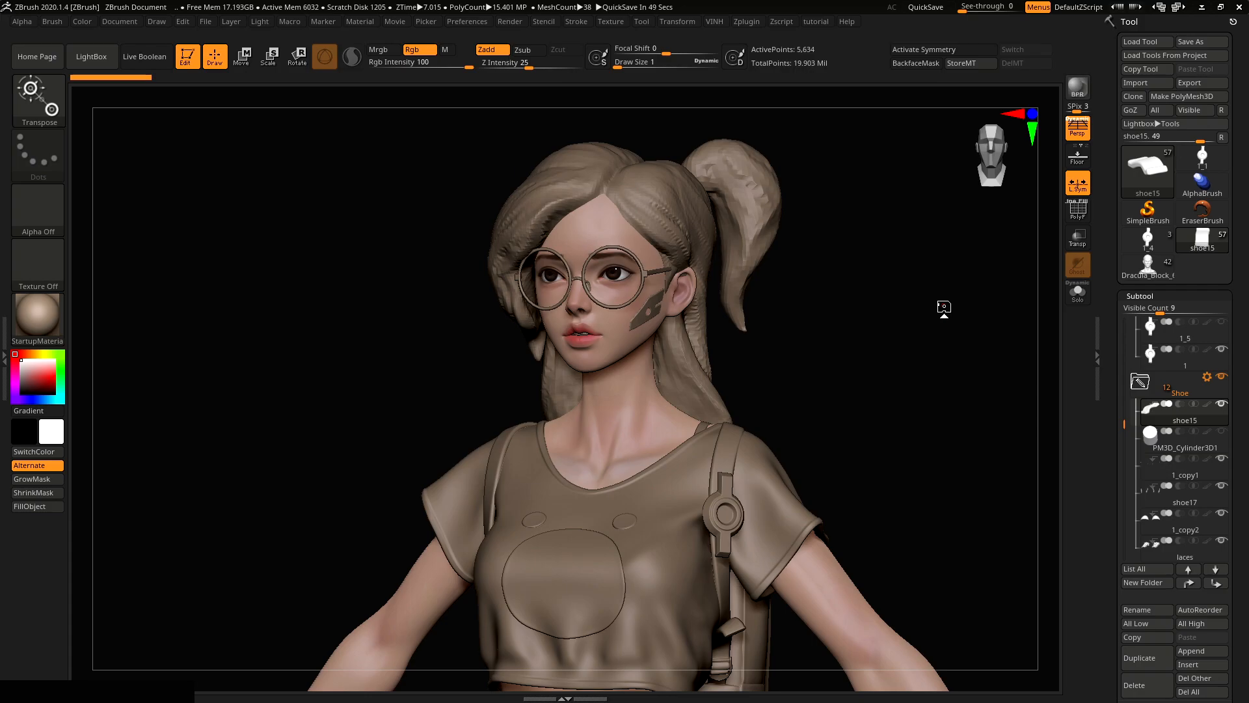
click(1190, 451)
right_drag(846, 293, 706, 330)
key(w)
mouse_move(776, 381)
alt+right_down()
mouse_move(780, 306)
mouse_move(790, 360)
mouse_move(907, 502)
alt+right_up()
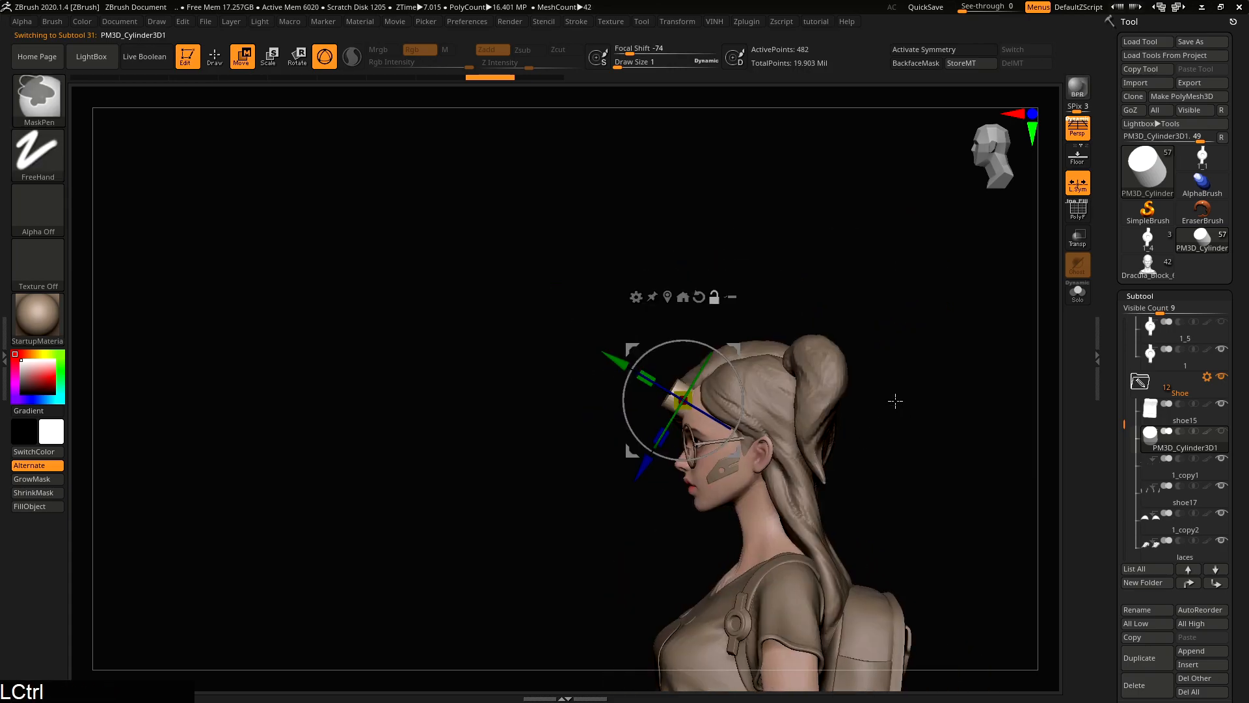
ctrl+drag(616, 360, 352, 222)
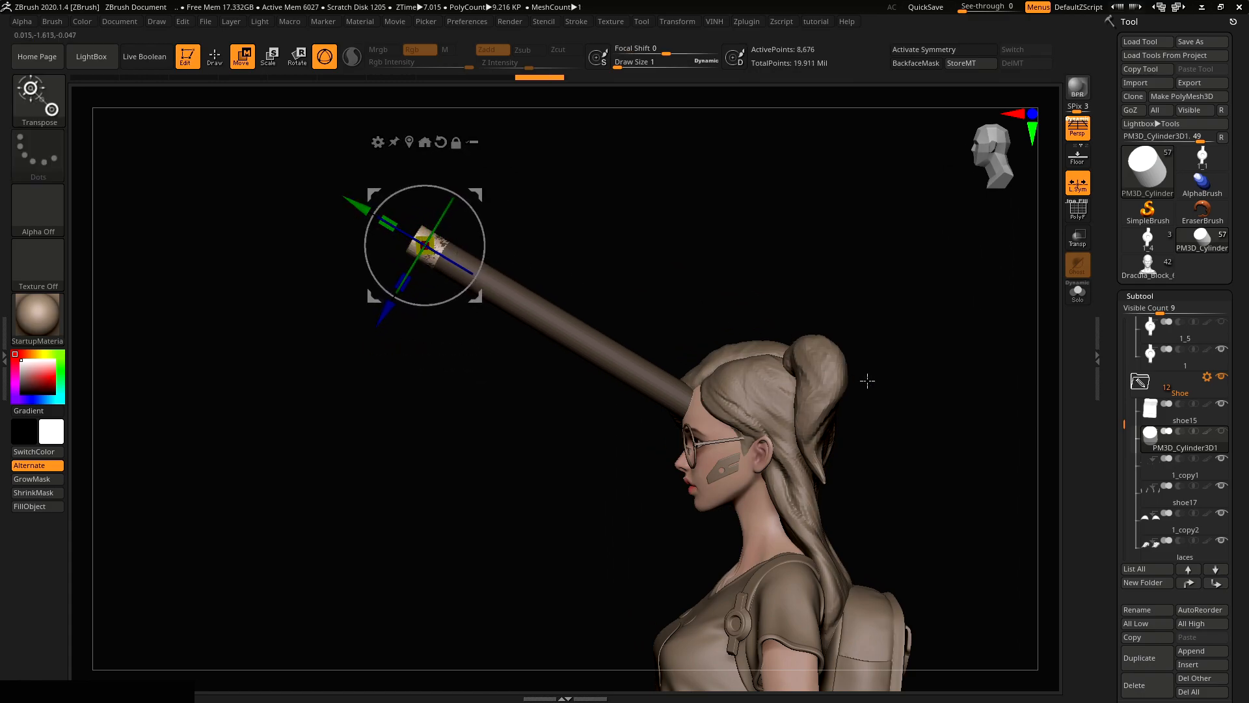
Step: Clear the rod's mask, turn on the polyframe display, and apply Auto Groups to its segments
mouse_move(867, 381)
right_down()
mouse_move(923, 379)
mouse_move(898, 412)
mouse_move(168, 379)
right_up()
key(q)
ctrl+drag(898, 306, 868, 477)
ctrl+right_drag(867, 477, 805, 316)
key(shift+f)
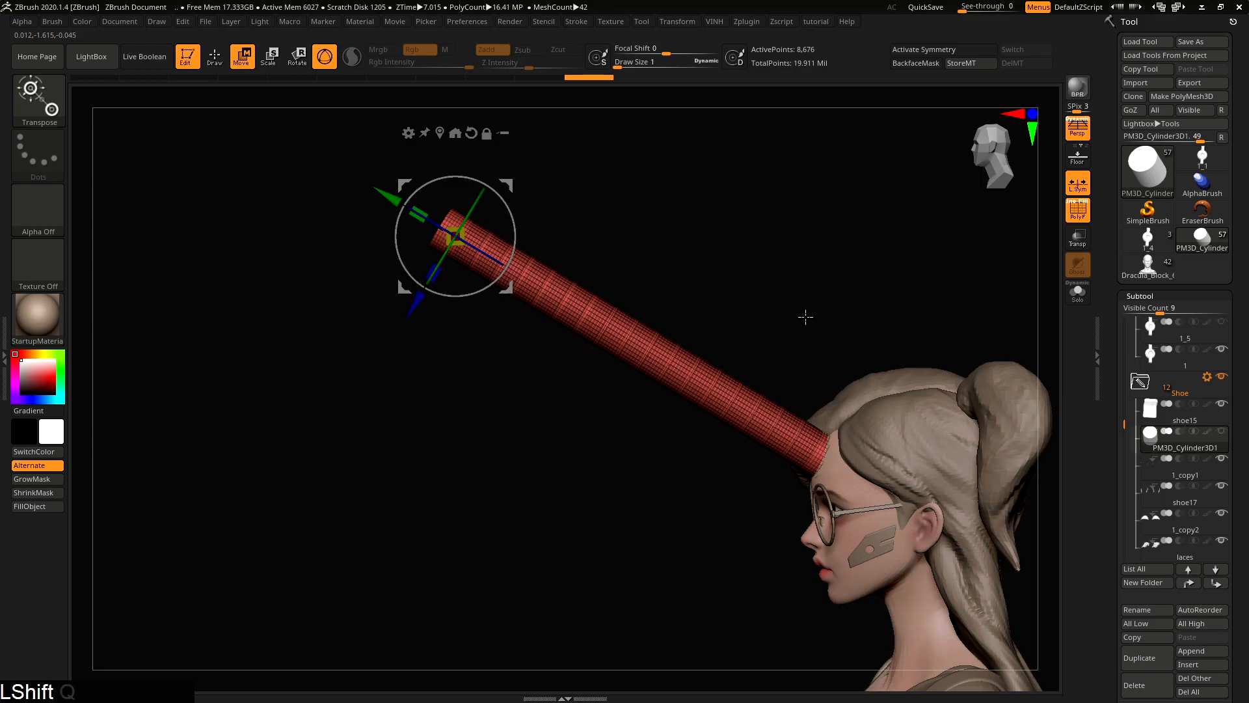
key(shift+q)
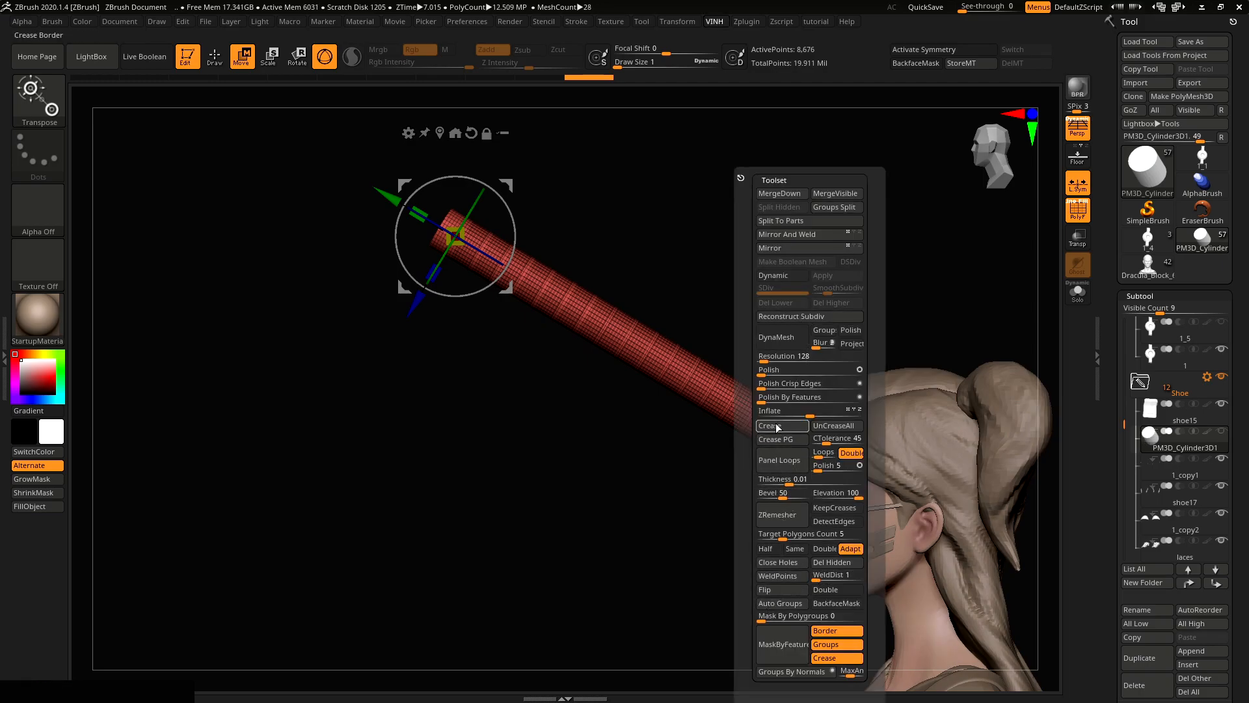
click(784, 603)
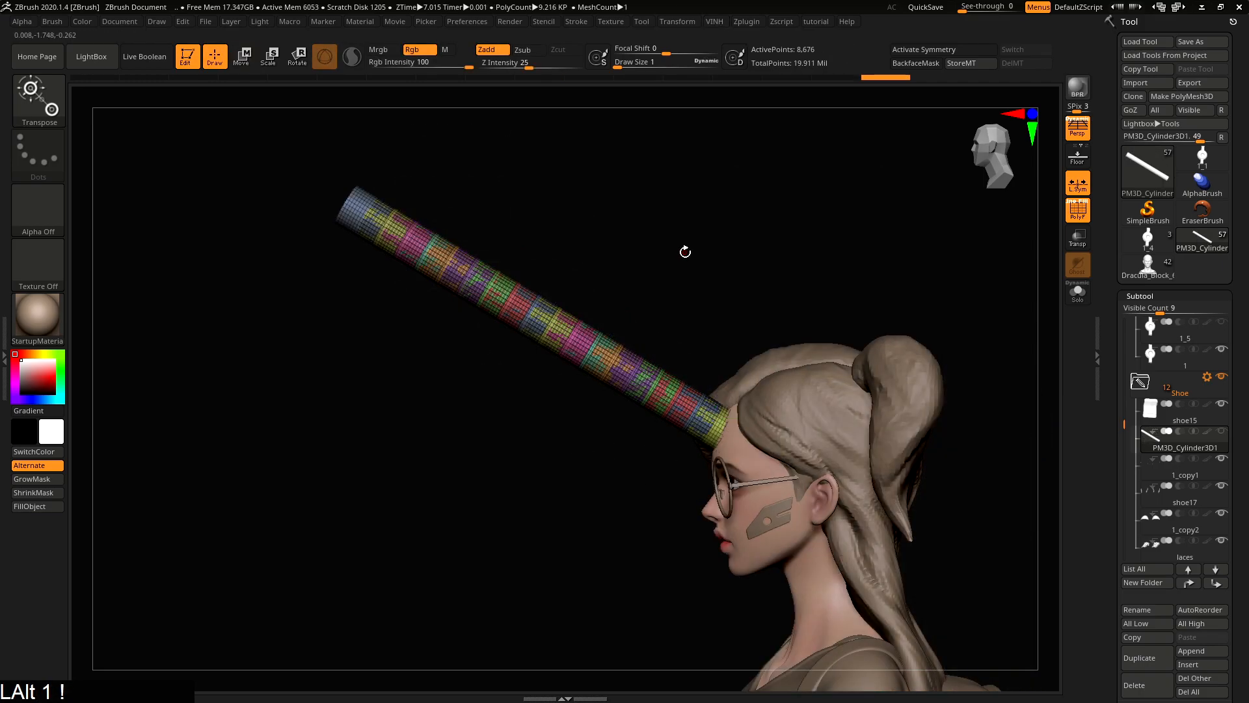
Step: Apply the Bend Curve deformer to the rod and adjust its curve settings with the control cones
key(w)
click(491, 216)
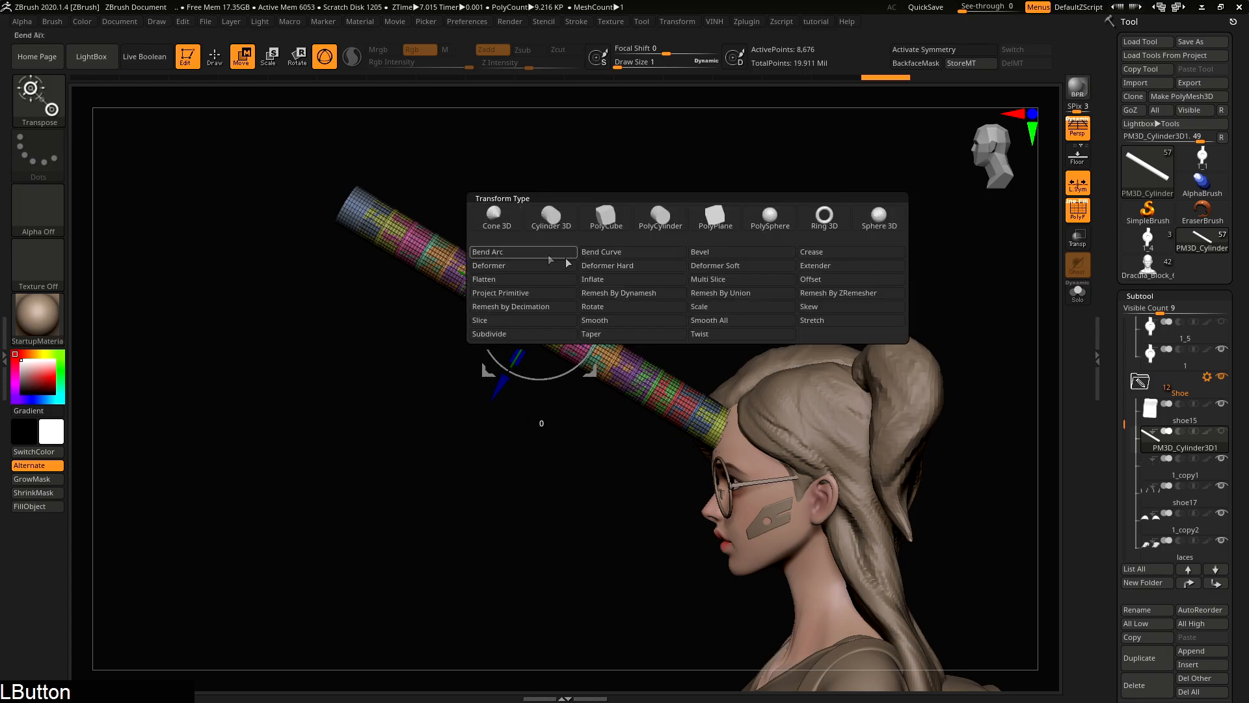
alt+right_drag(635, 252, 633, 250)
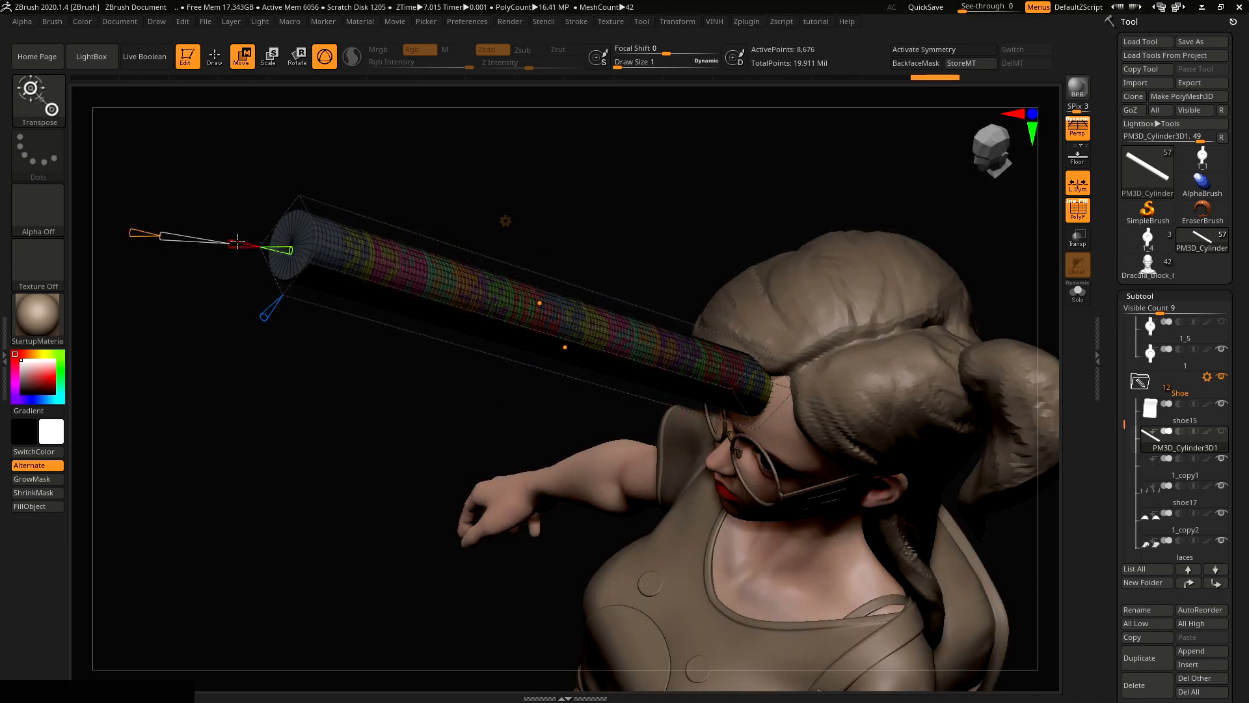
drag(233, 244, 250, 247)
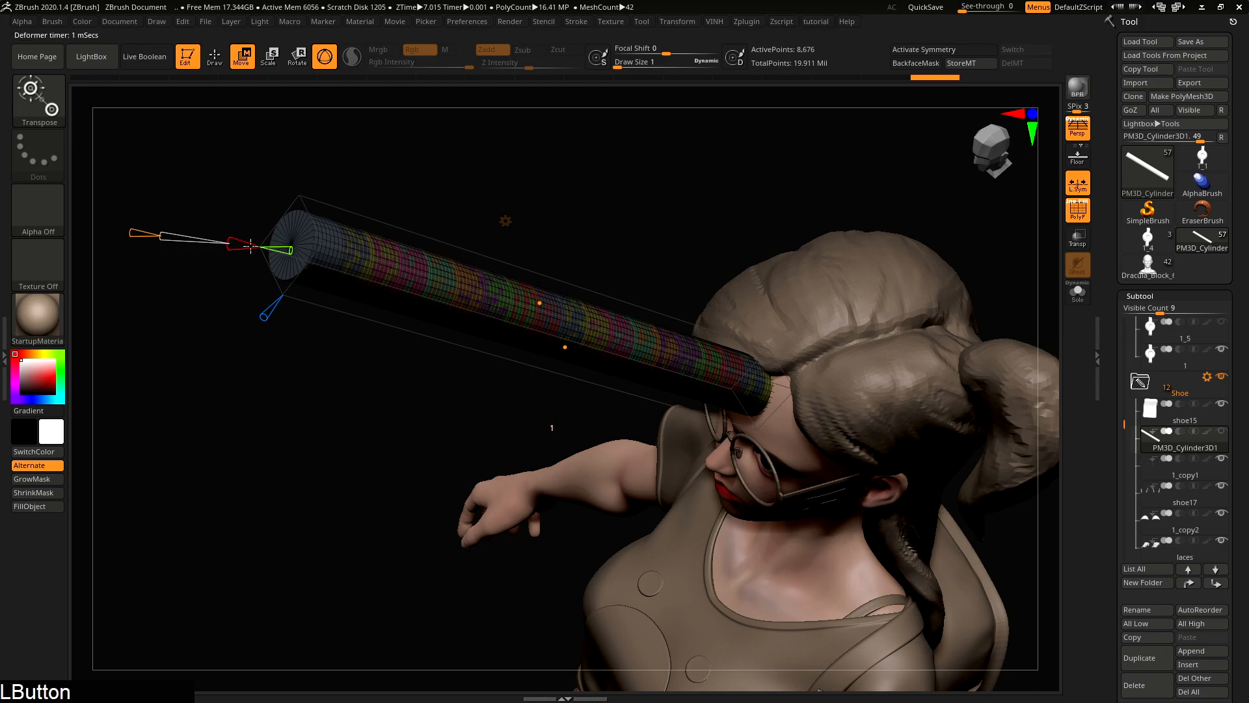
right_drag(190, 235, 333, 237)
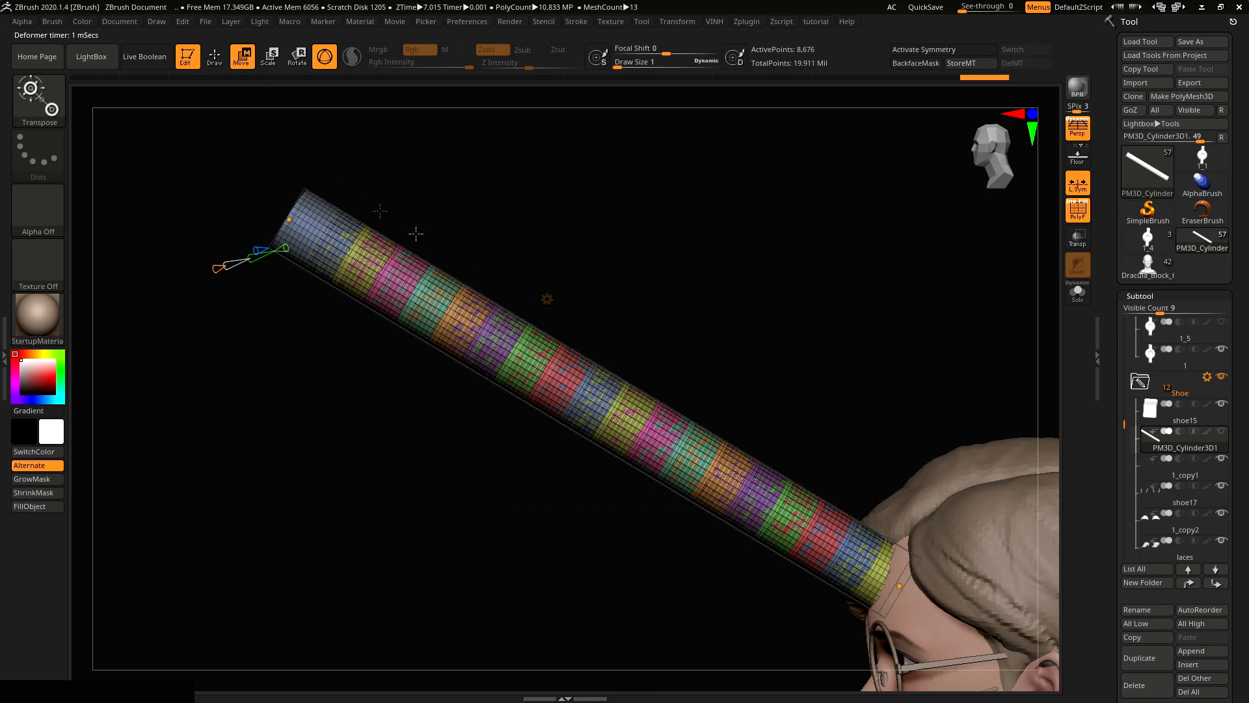
mouse_move(260, 245)
right_down()
mouse_move(242, 255)
mouse_move(277, 253)
right_up()
drag(176, 259, 167, 258)
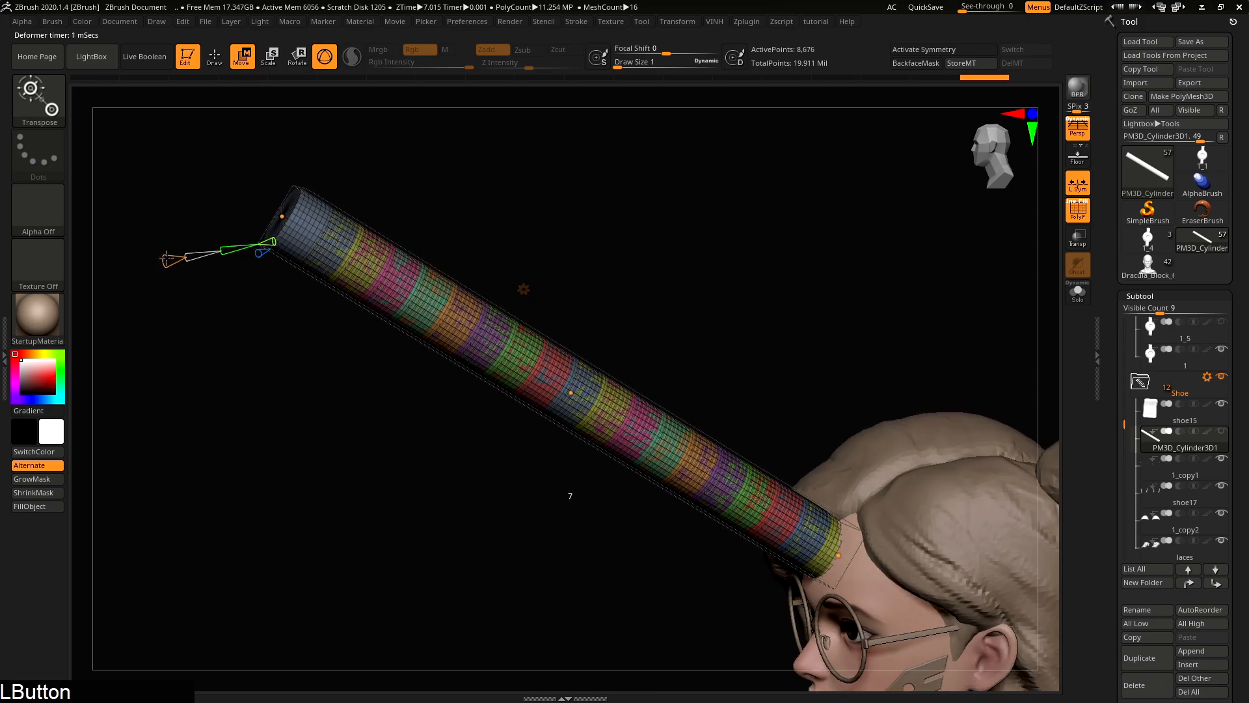
right_drag(166, 258, 247, 258)
Step: Bend the rod upward into a horn shape with the curve points and taper its end to a point
drag(283, 219, 635, 200)
drag(483, 306, 624, 477)
alt+right_drag(738, 353, 722, 342)
drag(580, 447, 571, 351)
mouse_move(586, 250)
mouse_down()
mouse_move(576, 262)
mouse_move(586, 258)
mouse_up()
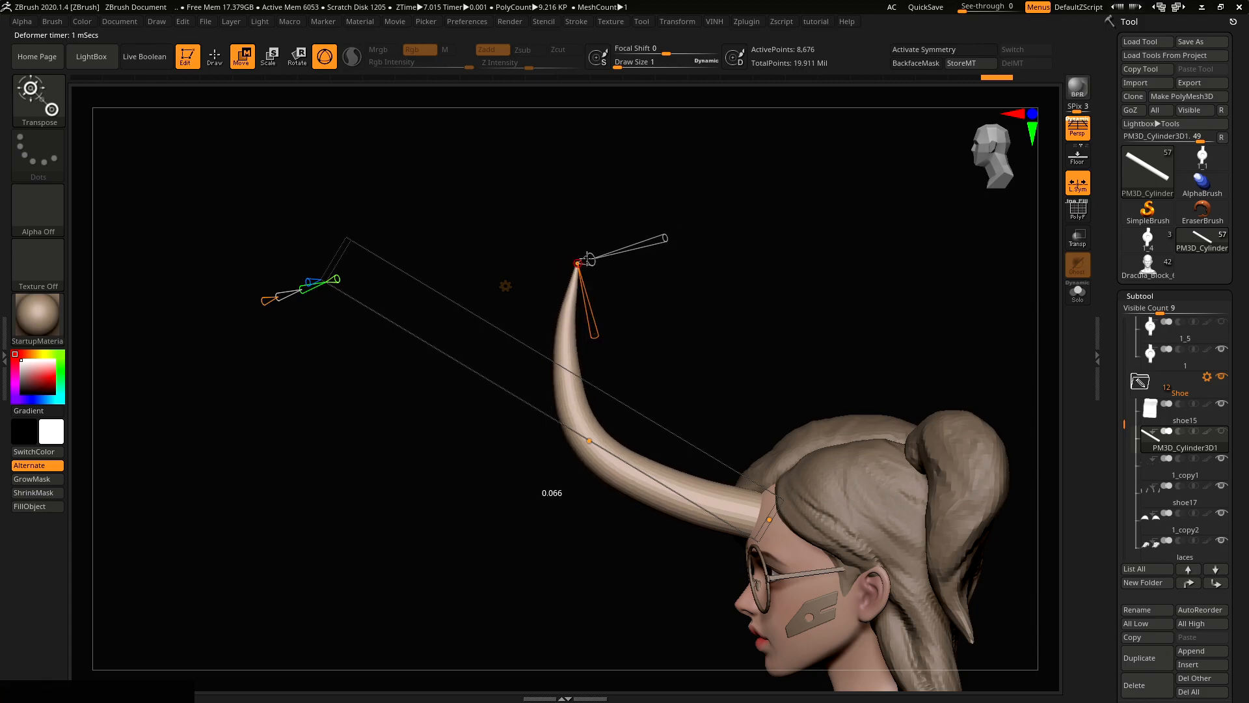
Step: Refine the horn's bend by slightly shifting the deformer's middle curve point
key(q)
mouse_move(720, 412)
alt+right_down()
mouse_move(728, 393)
mouse_move(670, 417)
mouse_move(644, 339)
alt+right_up()
key(w)
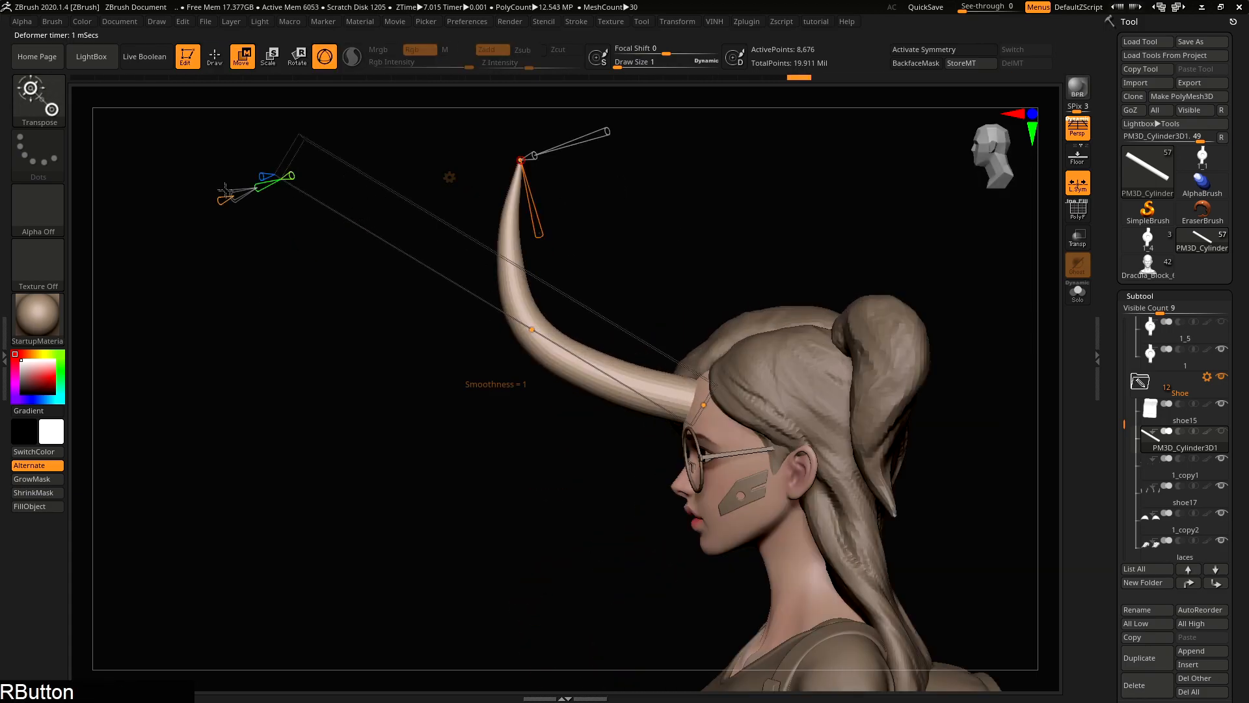
drag(617, 381, 603, 386)
drag(531, 329, 531, 327)
key(q)
alt+right_drag(531, 326, 683, 365)
right_drag(683, 365, 644, 351)
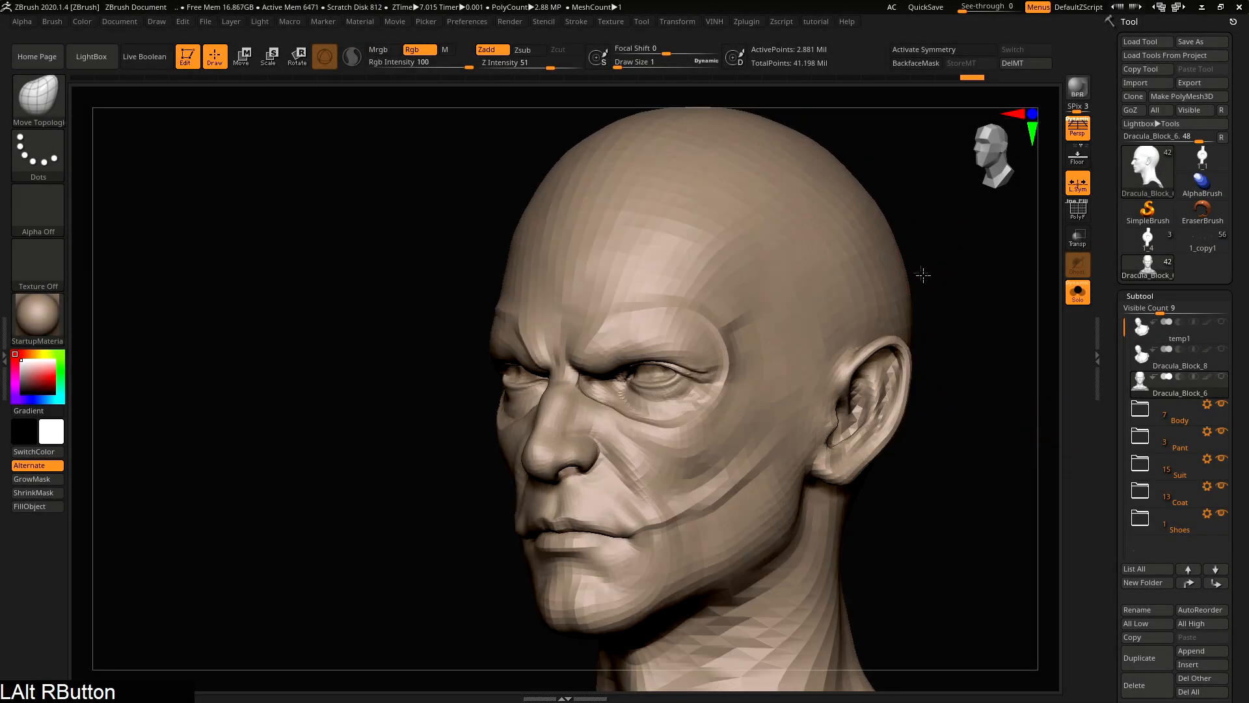
Step: Add a new layer to the Dracula head and smooth the skin detail around the eye and brow on it
mouse_move(922, 274)
alt+right_down()
mouse_move(747, 389)
mouse_move(761, 379)
mouse_move(789, 410)
alt+right_up()
key(s)
click(763, 380)
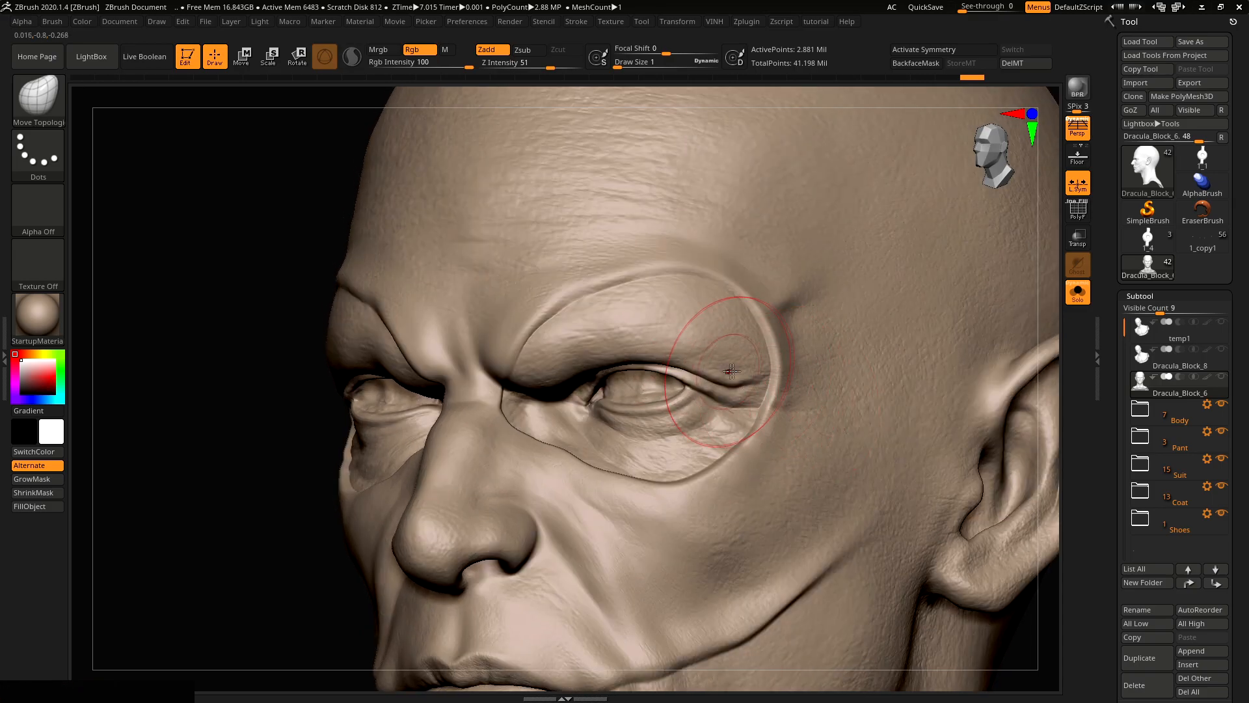
click(1153, 298)
click(1138, 359)
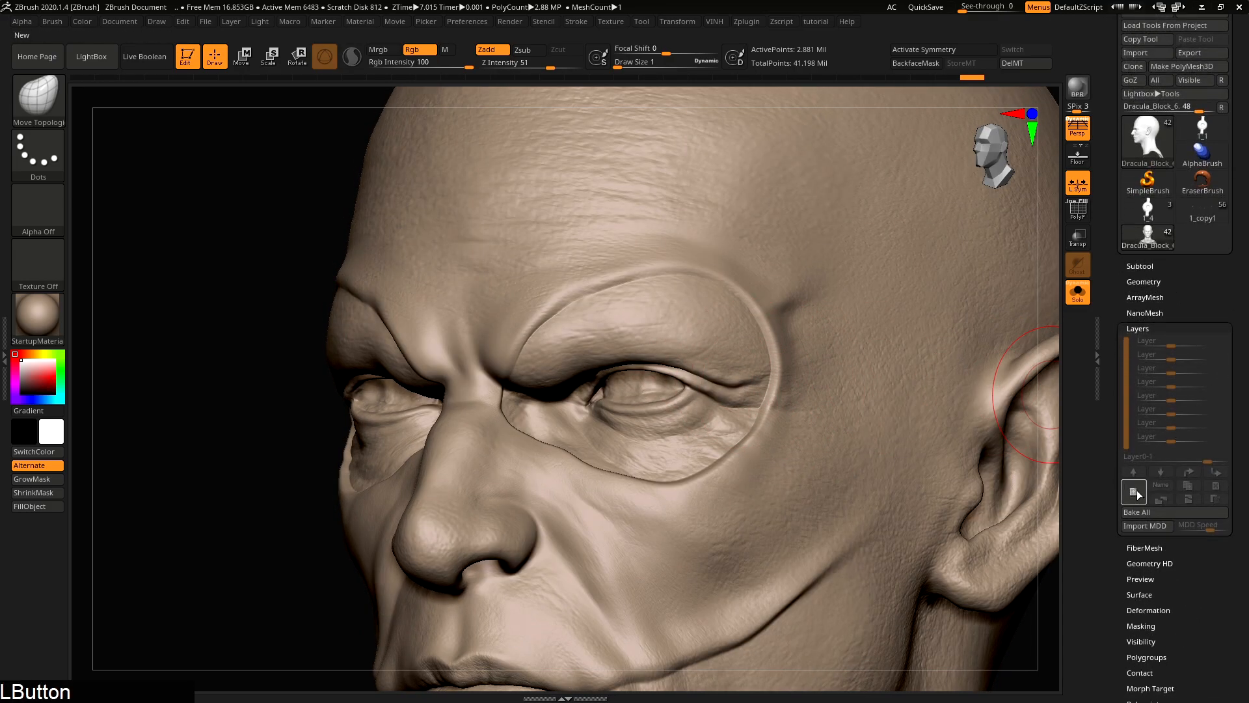
click(1134, 493)
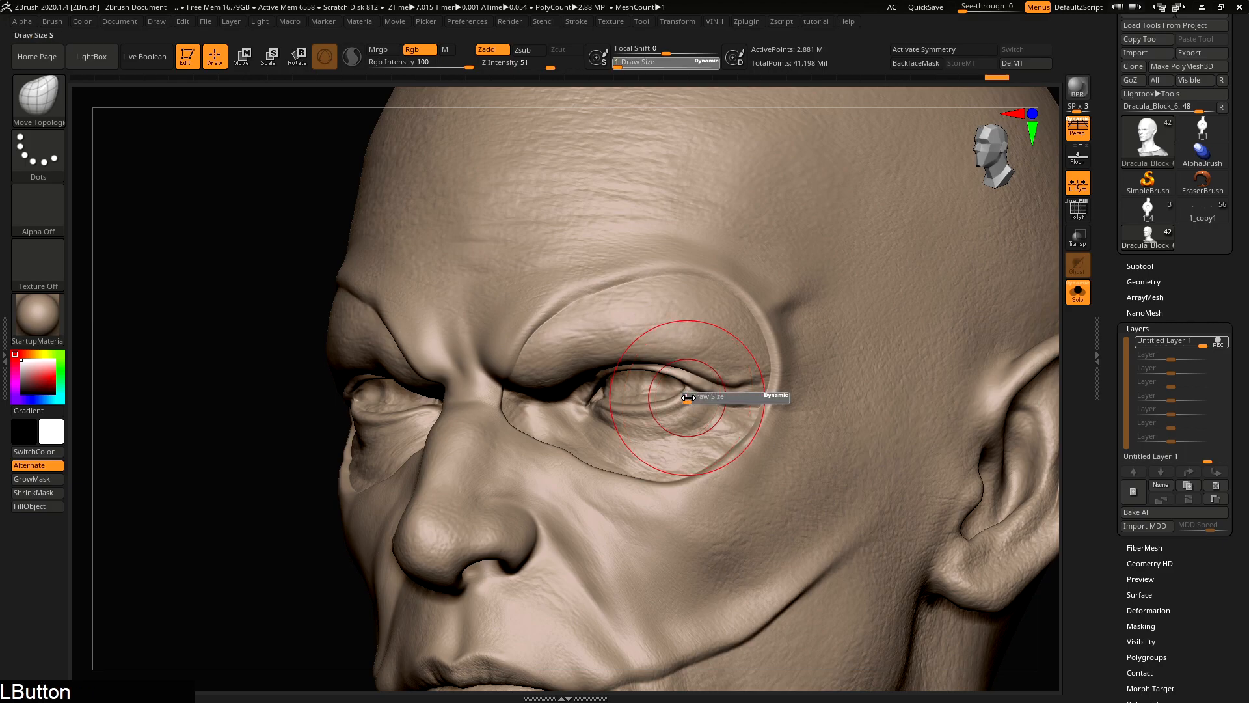
key(shift)
shift+drag(652, 385, 567, 377)
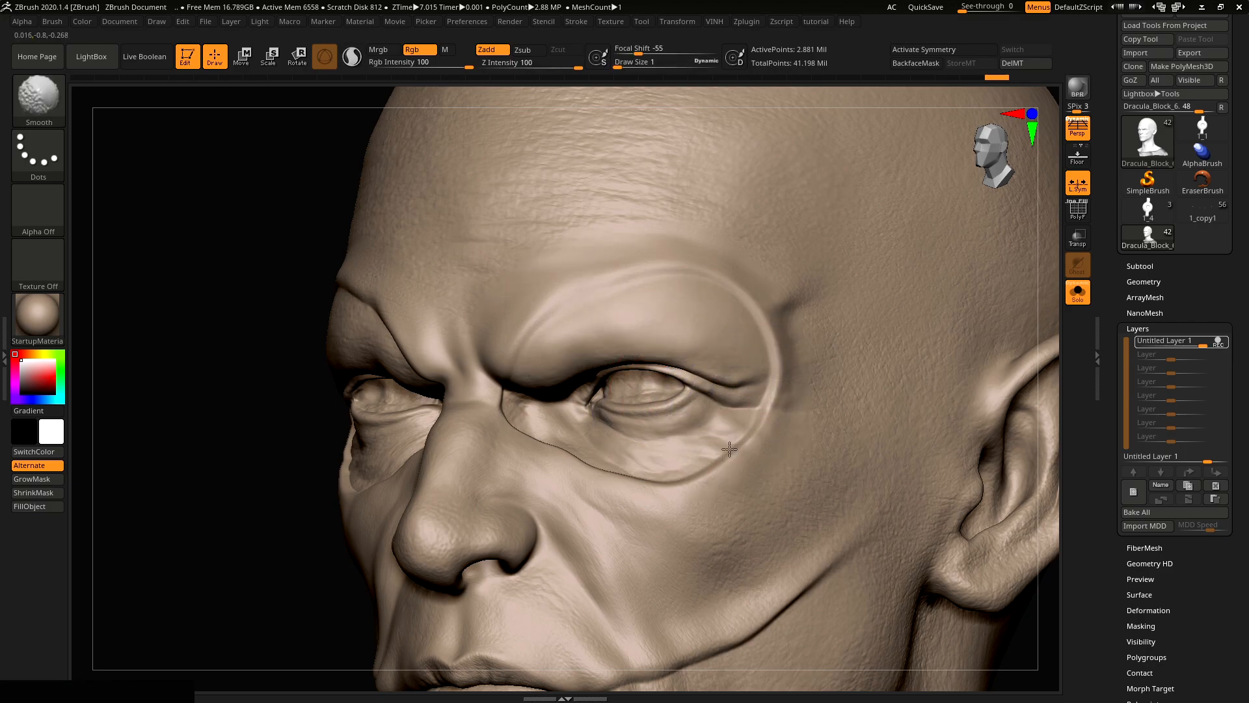
Step: Stop recording the layer, try different intensities, toggle its visibility, and set its intensity to -1
mouse_move(1223, 344)
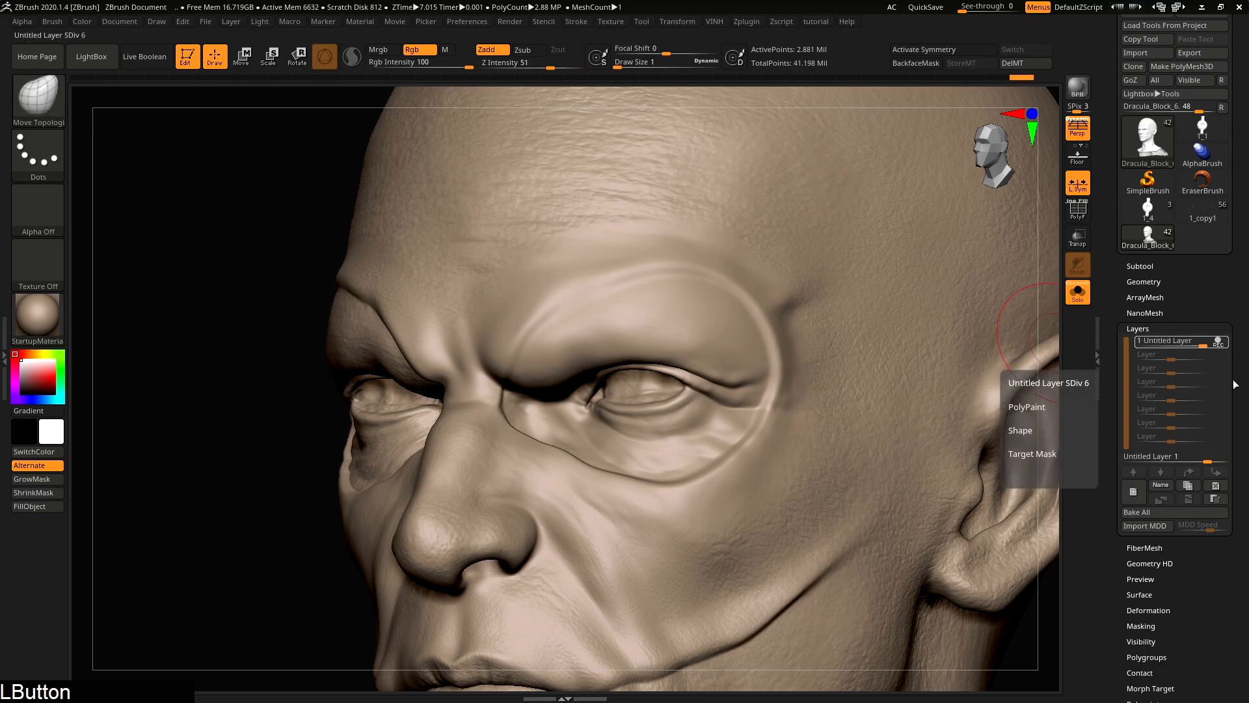
drag(1198, 343, 1179, 341)
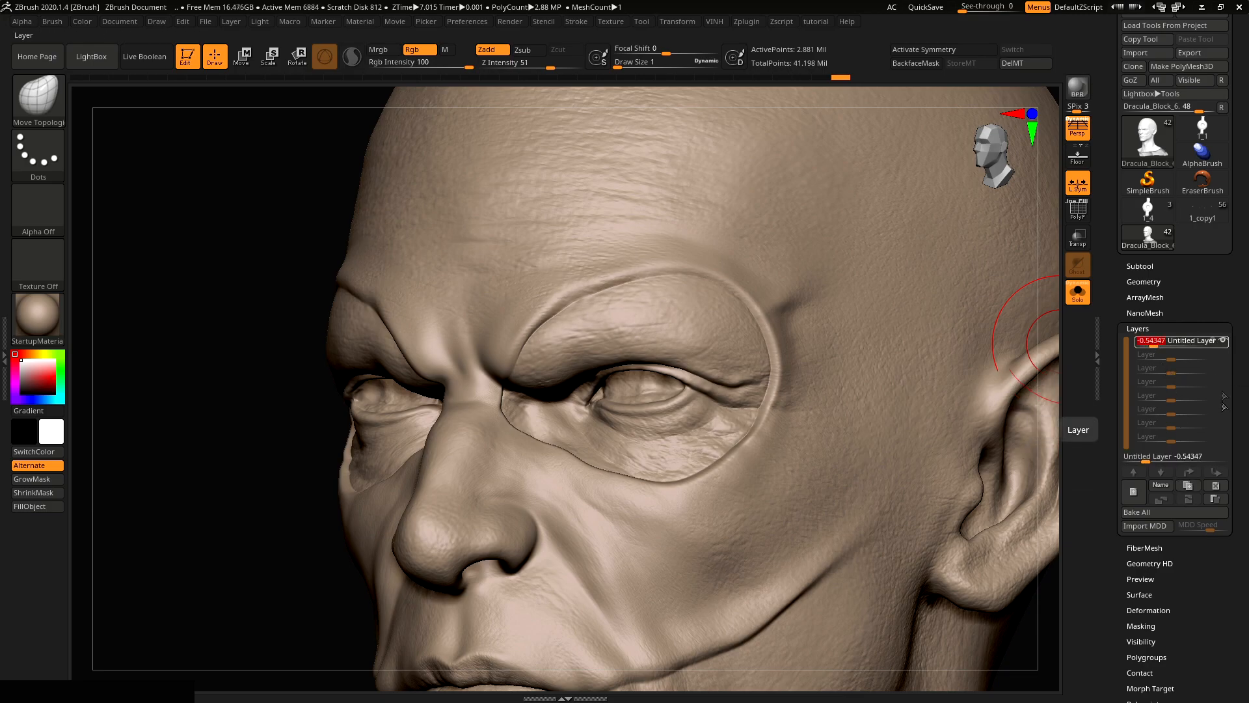
click(1223, 342)
click(1223, 342)
drag(1134, 343, 1129, 342)
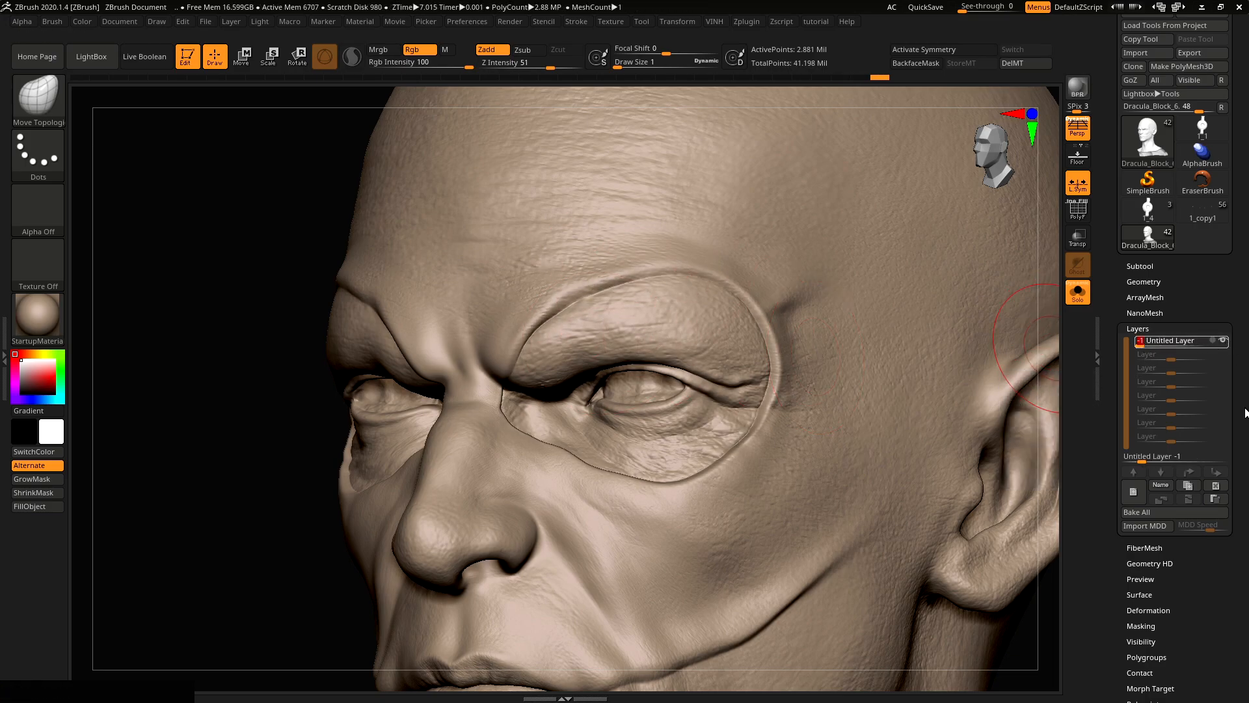
Step: Toggle the visibility of the Dracula head's Untitled Layer once more
click(1224, 343)
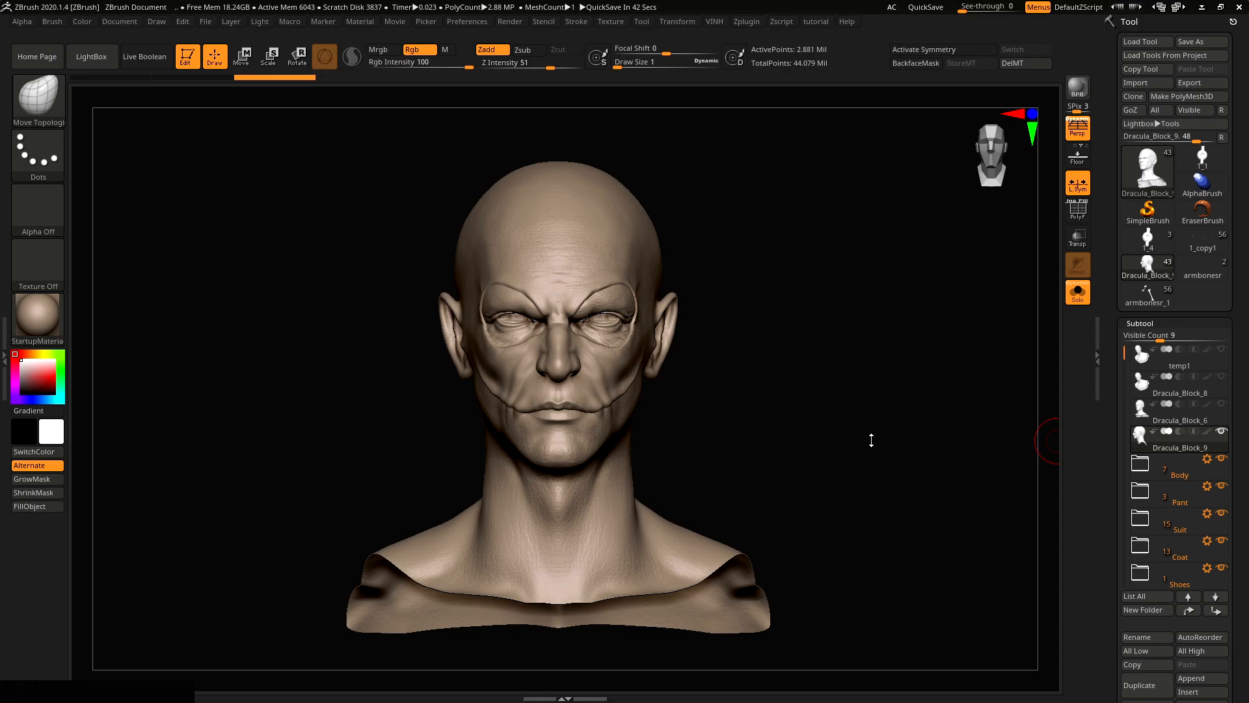
Step: Stamp snapshots of the bust in smaller front and three-quarter views on either side, keeping the live model centred in front view
right_drag(871, 441, 551, 328)
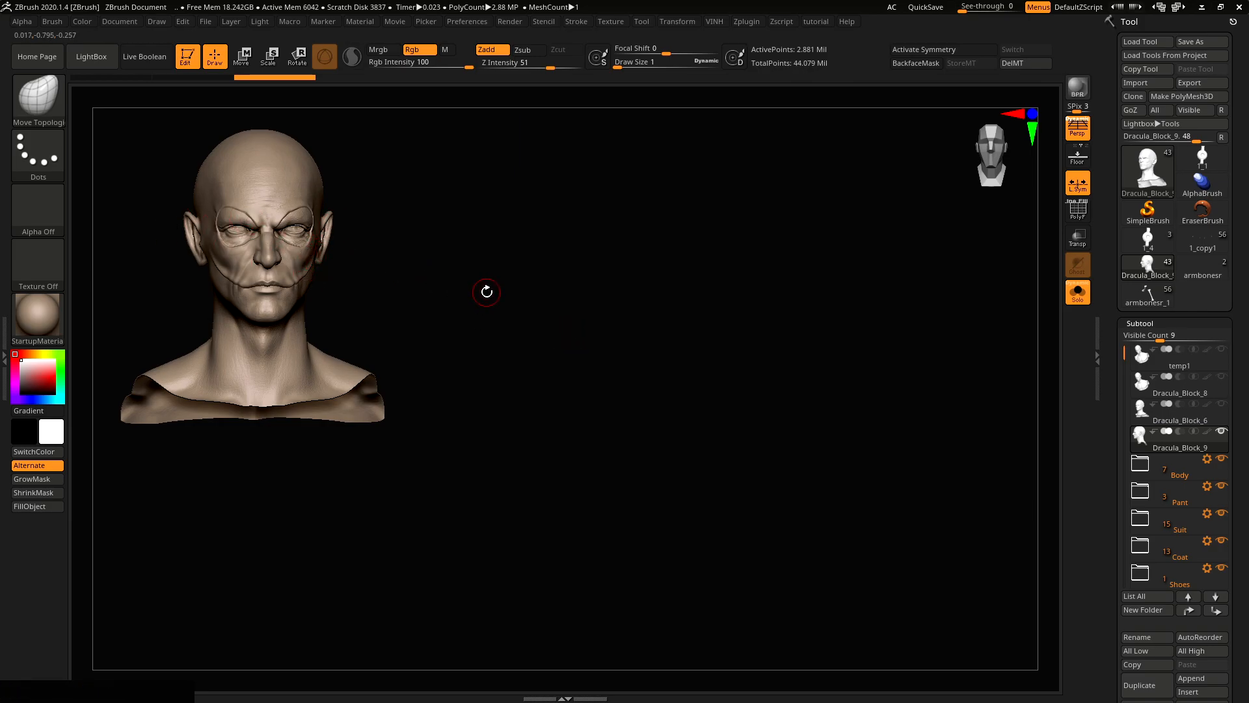
key(shift)
mouse_move(544, 270)
alt+right_down()
mouse_move(857, 369)
mouse_move(821, 418)
mouse_move(738, 376)
alt+right_up()
right_drag(1049, 456, 963, 359)
key(shift+s)
shift+right_drag(795, 388, 789, 544)
alt+right_drag(709, 456, 784, 540)
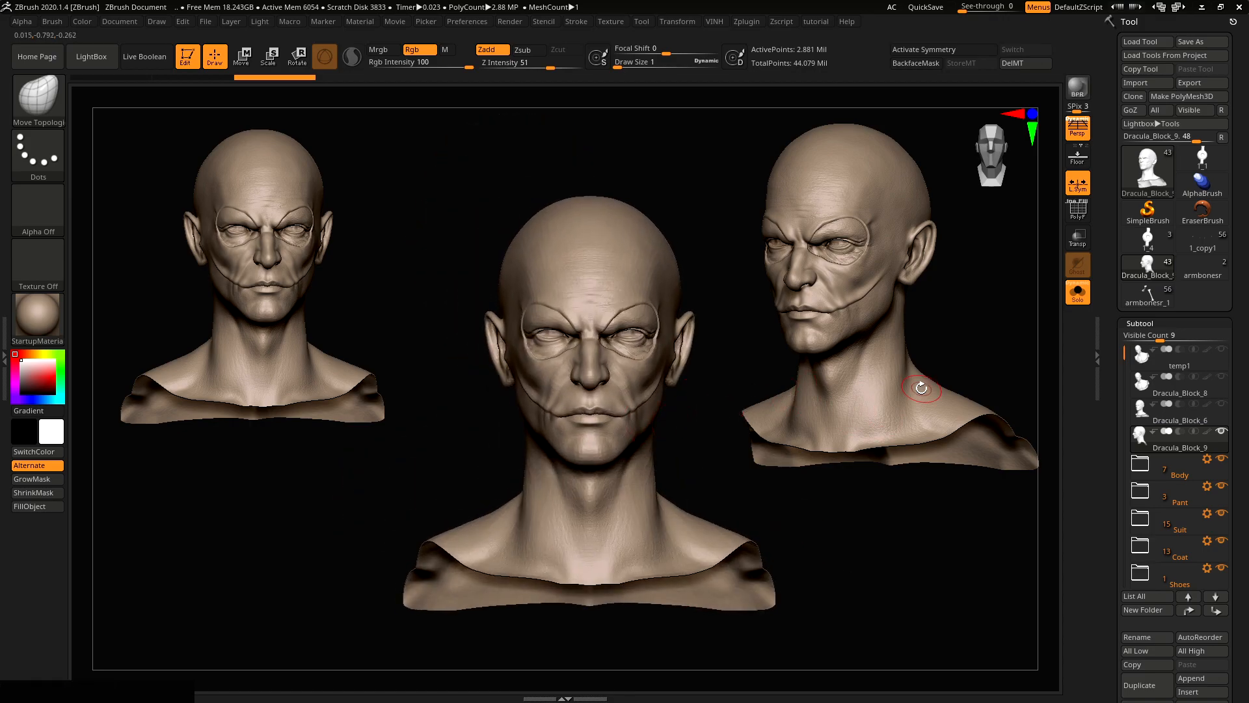
Step: Clear the stamped snapshots from the canvas, leaving only the live bust
key(ctrl+n)
mouse_move(810, 384)
alt+right_down()
mouse_move(796, 382)
mouse_move(817, 399)
alt+right_up()
key(ctrl+z)
key(ctrl+shift+z)
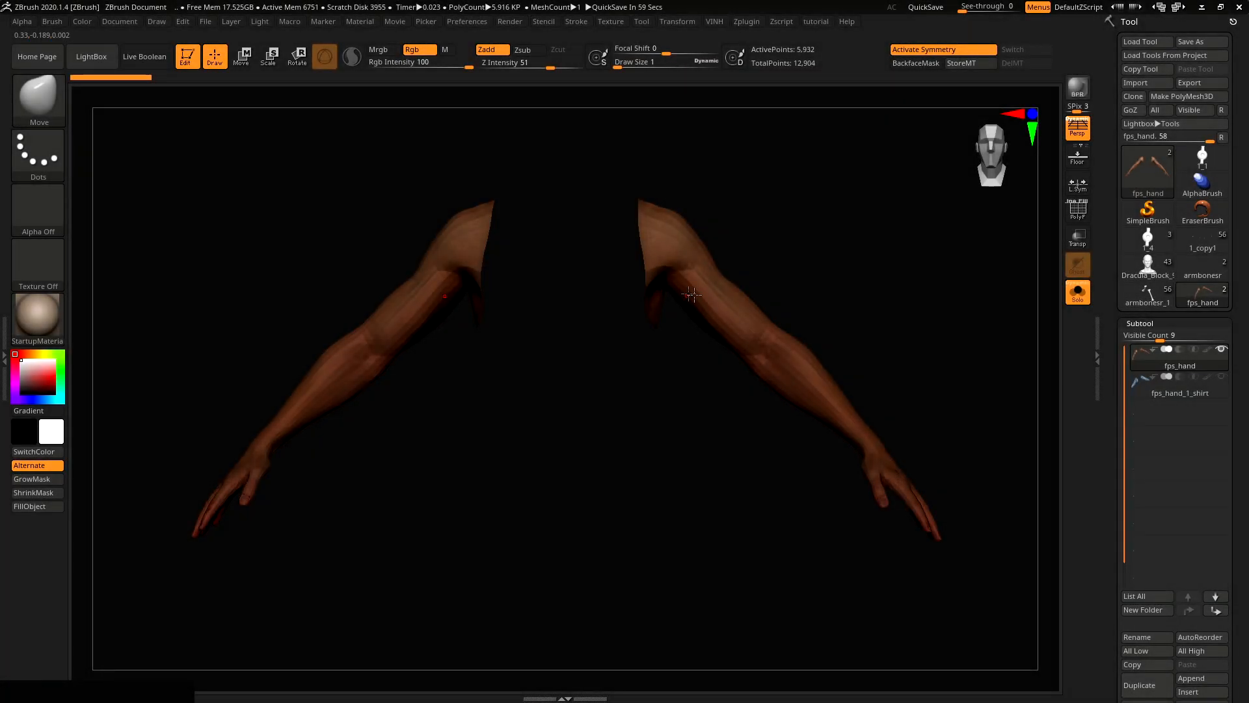
Step: Choose the Move Topological brush for the fps_hand arms, set a small Draw Size and turn symmetry off
shift+right_drag(691, 294, 853, 290)
key(w)
key(b)
key(m)
key(t)
key(s)
drag(903, 464, 909, 464)
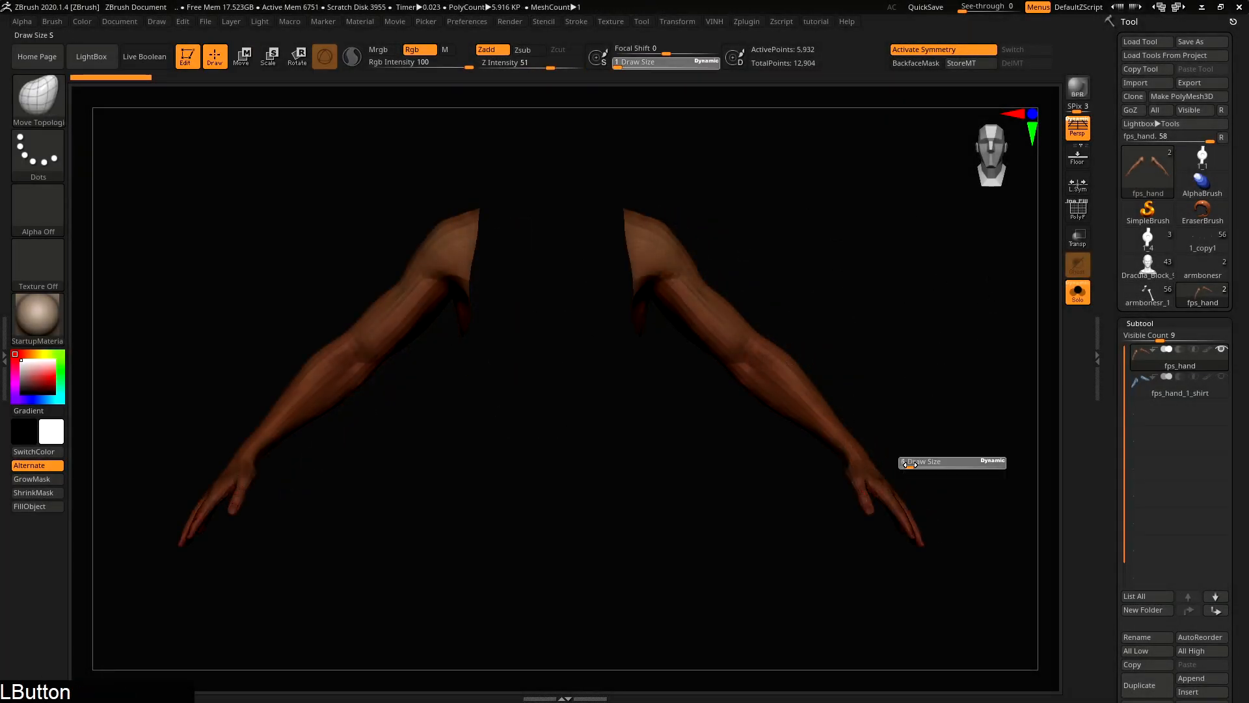
key(x)
Step: Set up the Move brush with Draw Size 251, try pulling one hand inward, and undo the stroke
key(b)
key(m)
key(v)
key(s)
drag(877, 395, 916, 396)
key(s)
mouse_move(917, 532)
mouse_down()
mouse_move(928, 531)
mouse_move(825, 558)
mouse_up()
key(ctrl+z)
Step: Mask everything except one arm's forearm and hand, soften the mask, and bend that forearm inward with the gizmo
mouse_move(998, 330)
ctrl+mouse_down()
mouse_move(749, 586)
mouse_move(746, 651)
ctrl+mouse_up()
ctrl+click(834, 397)
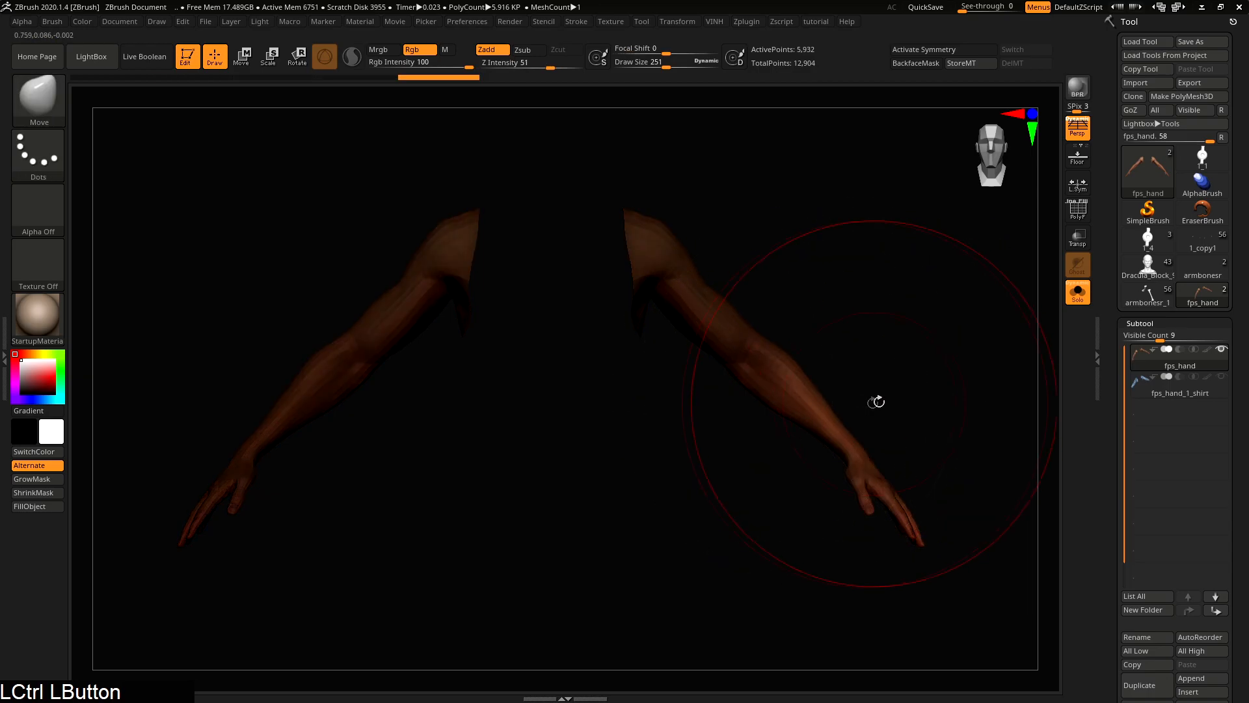
key(w)
alt+click(741, 350)
mouse_move(800, 331)
mouse_down()
mouse_move(800, 293)
mouse_move(786, 370)
mouse_move(789, 355)
mouse_up()
right_drag(897, 384, 797, 393)
drag(779, 357, 748, 374)
Step: Return to drawing with the Move Topological brush, turn symmetry back on and shrink the Draw Size at the hand
key(q)
mouse_move(748, 429)
right_down()
mouse_move(832, 453)
mouse_move(814, 458)
mouse_move(907, 384)
mouse_move(851, 474)
mouse_move(836, 471)
right_up()
key(x)
key(s)
drag(836, 471, 823, 471)
right_drag(835, 467, 825, 484)
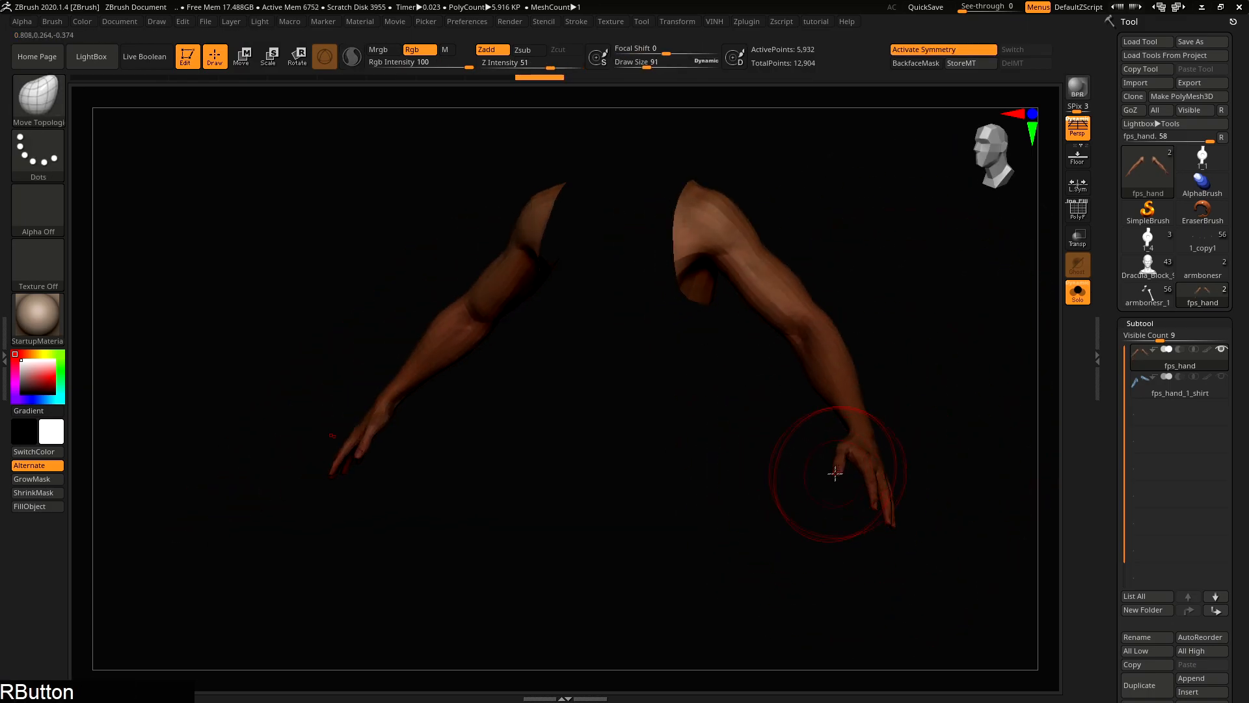
Step: Try Use Posable Symmetry on the asymmetrically posed arms and inspect them from the front
click(677, 21)
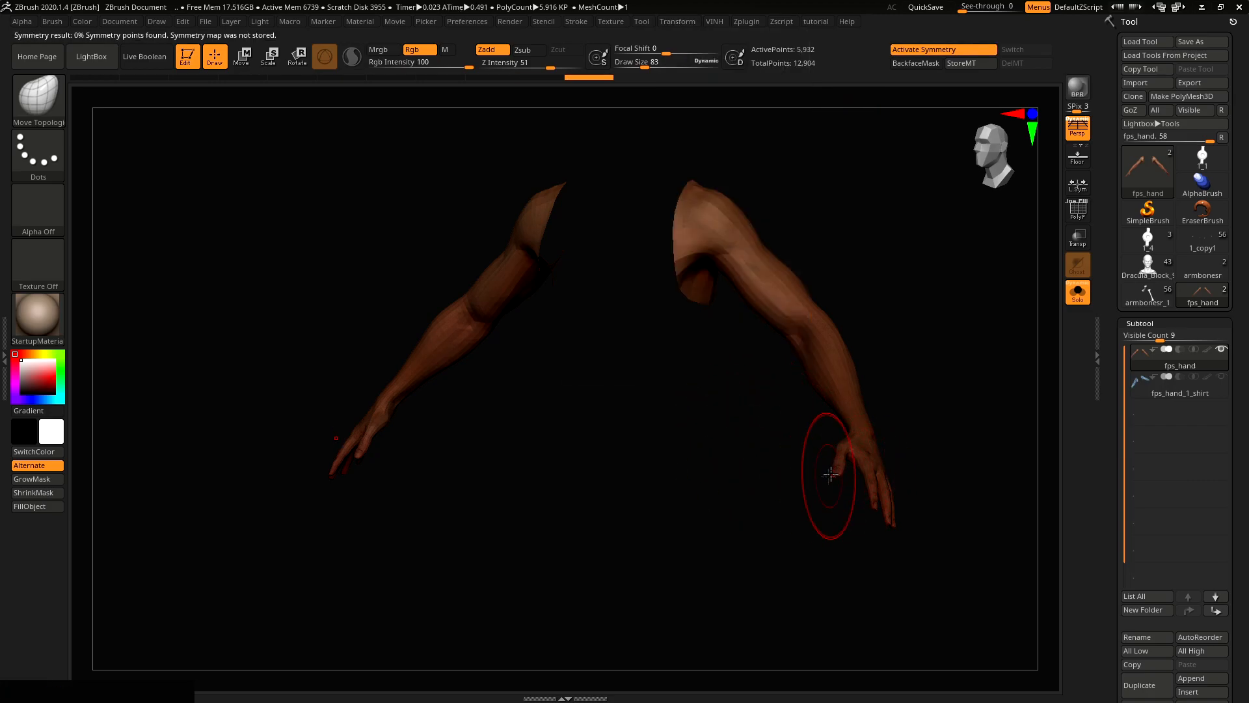
right_drag(822, 476, 848, 464)
shift+right_drag(611, 269, 653, 276)
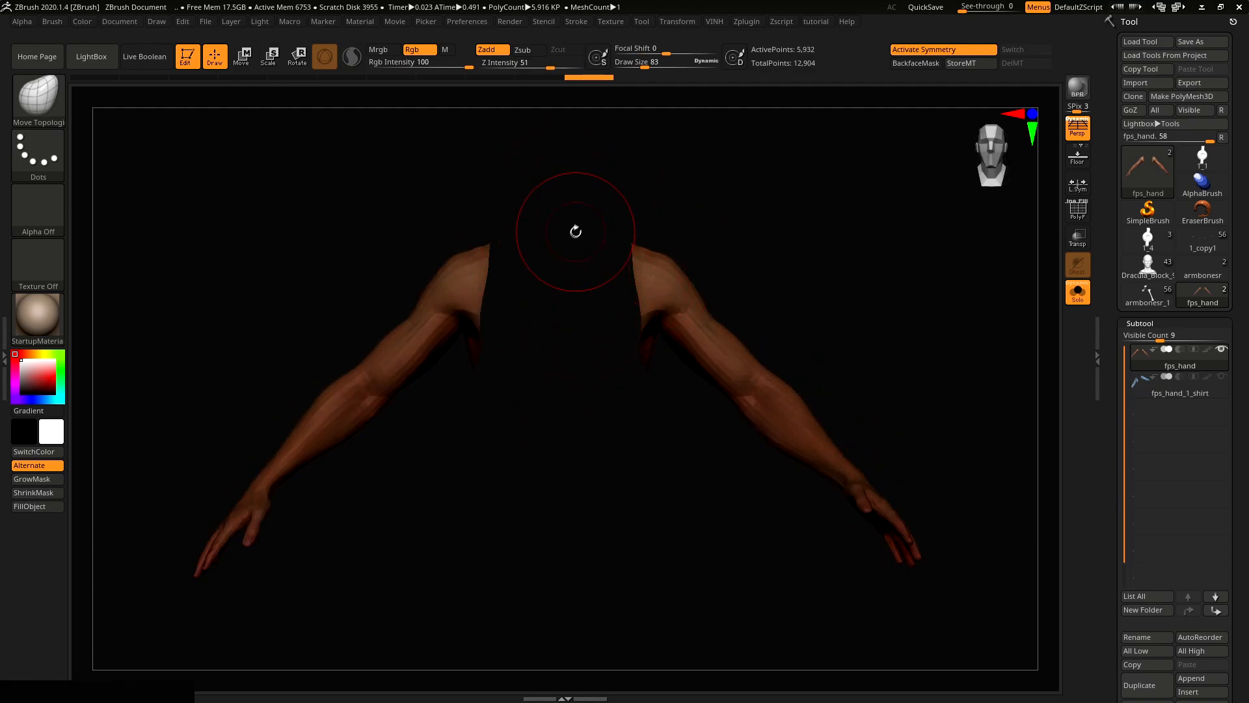
right_drag(560, 319, 699, 293)
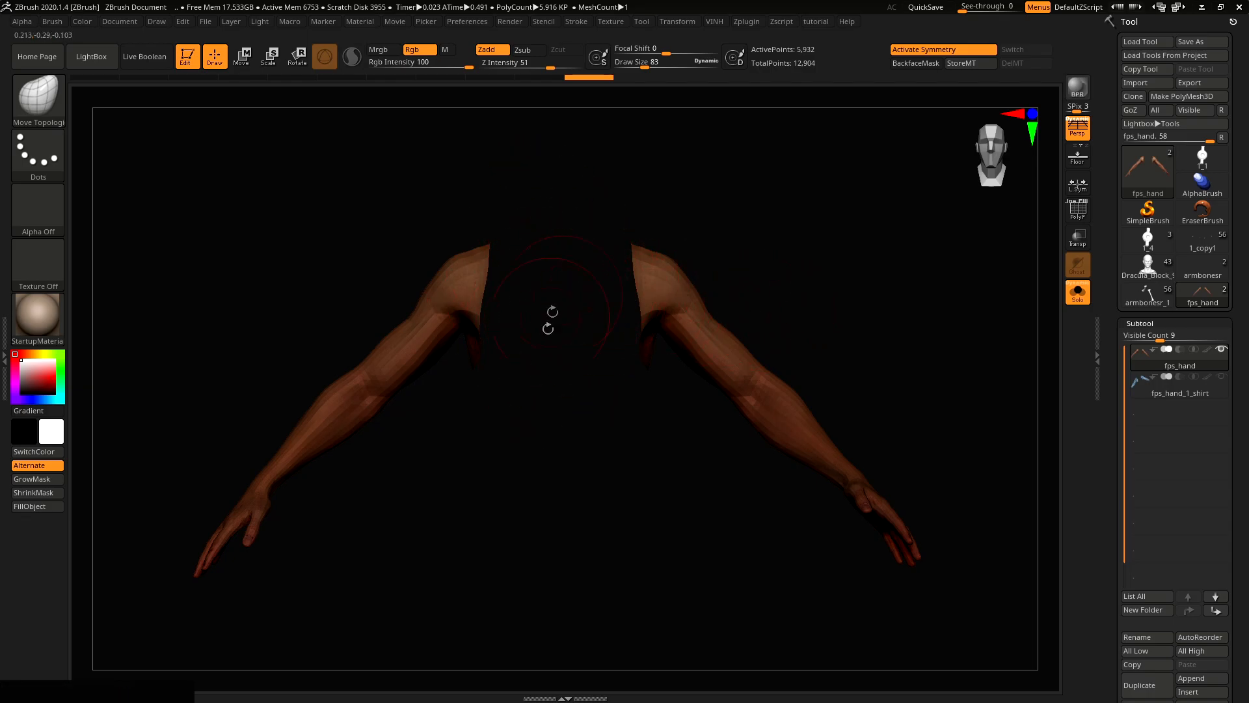
Step: Switch to the Dracula bust, choose the Move brush and go down three subdivision levels
click(1148, 264)
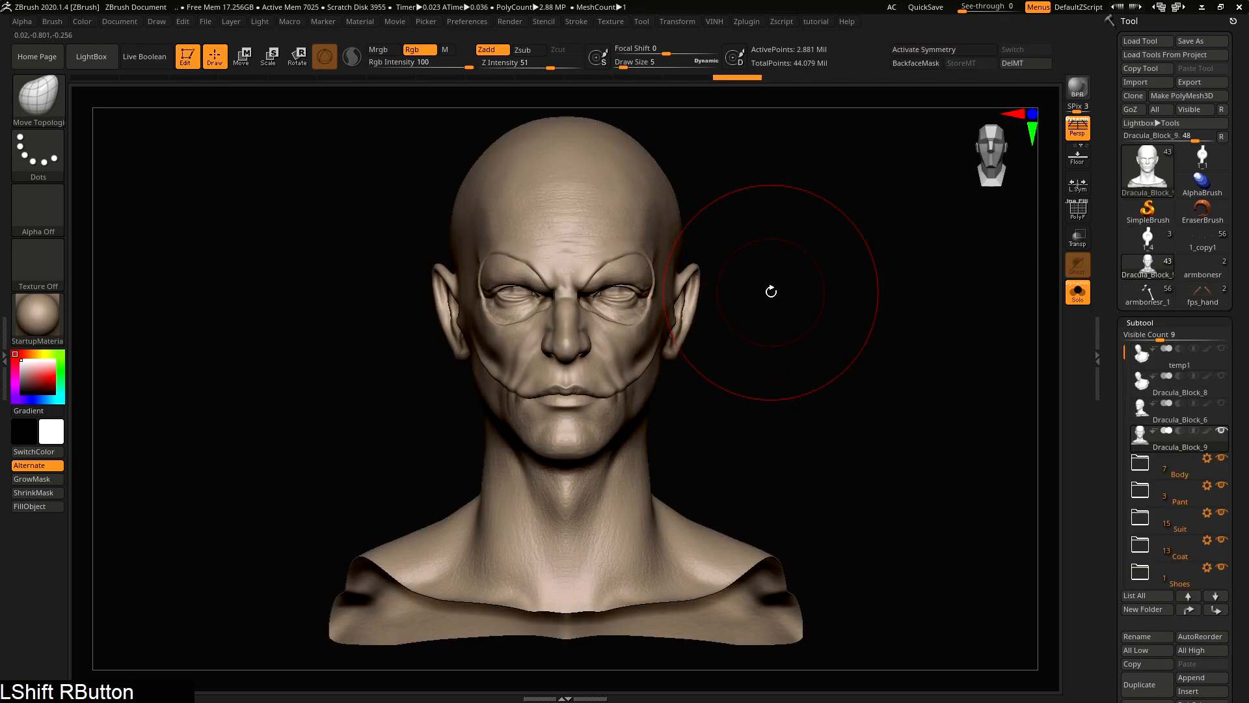
key(s)
drag(905, 308, 888, 308)
key(s)
drag(752, 288, 755, 290)
right_drag(755, 289, 691, 292)
key(alt+1)
key(shift+d)
key(shift+d)
key(shift+d)
Step: Pull one of the Dracula head's ears down and outward with the Move brush so the ears differ
drag(698, 297, 716, 338)
shift+right_drag(691, 305, 728, 319)
key(s)
drag(747, 343, 740, 343)
ctrl+right_drag(741, 342, 744, 318)
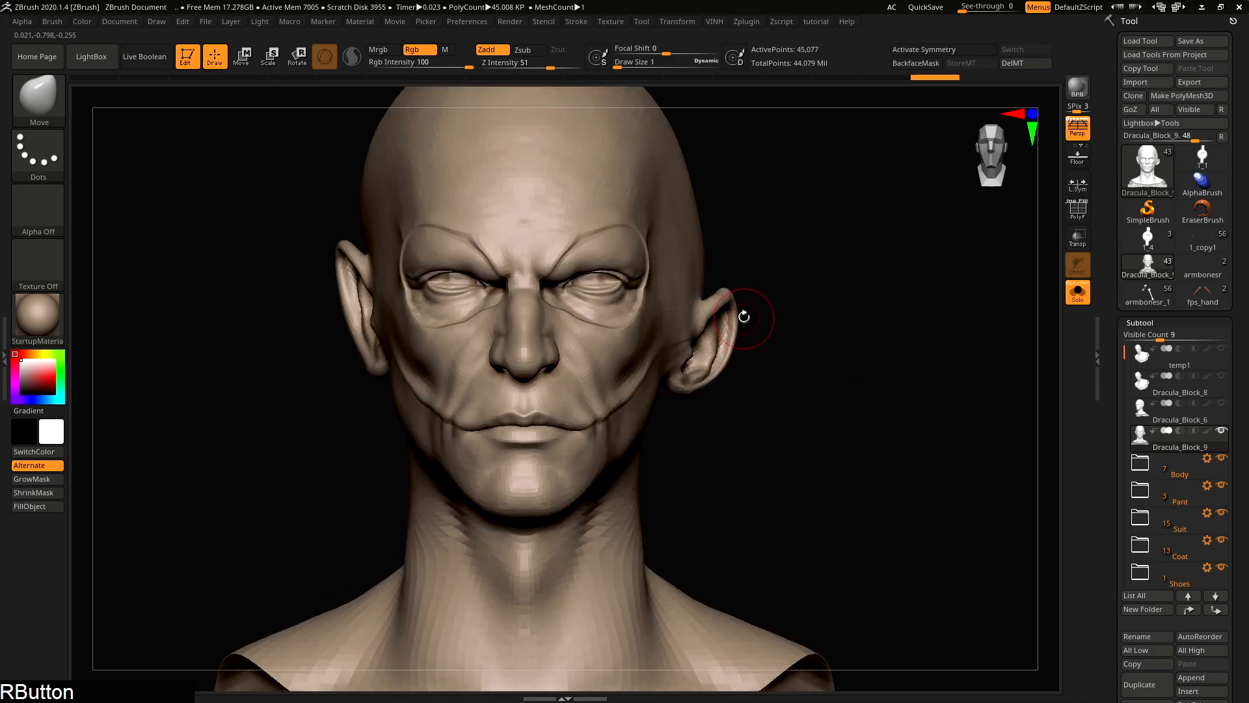
Step: Activate symmetry on the Dracula head and apply Use Posable Symmetry
key(x)
click(661, 20)
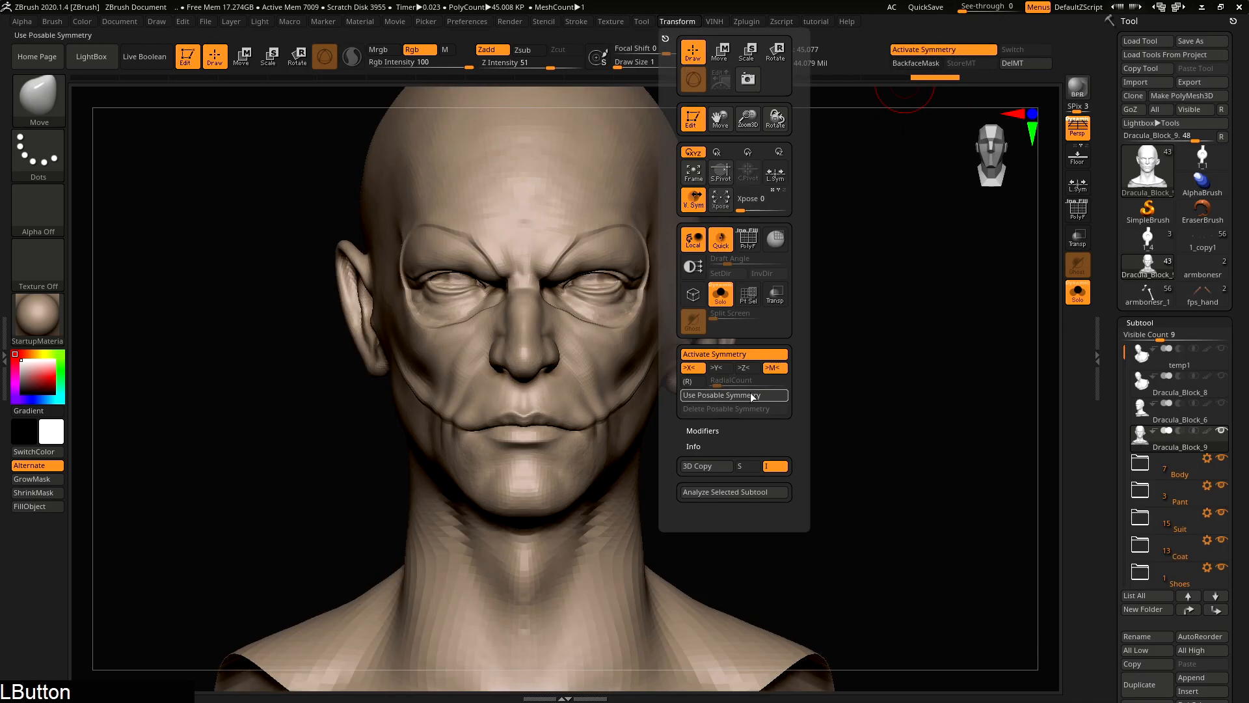
click(750, 395)
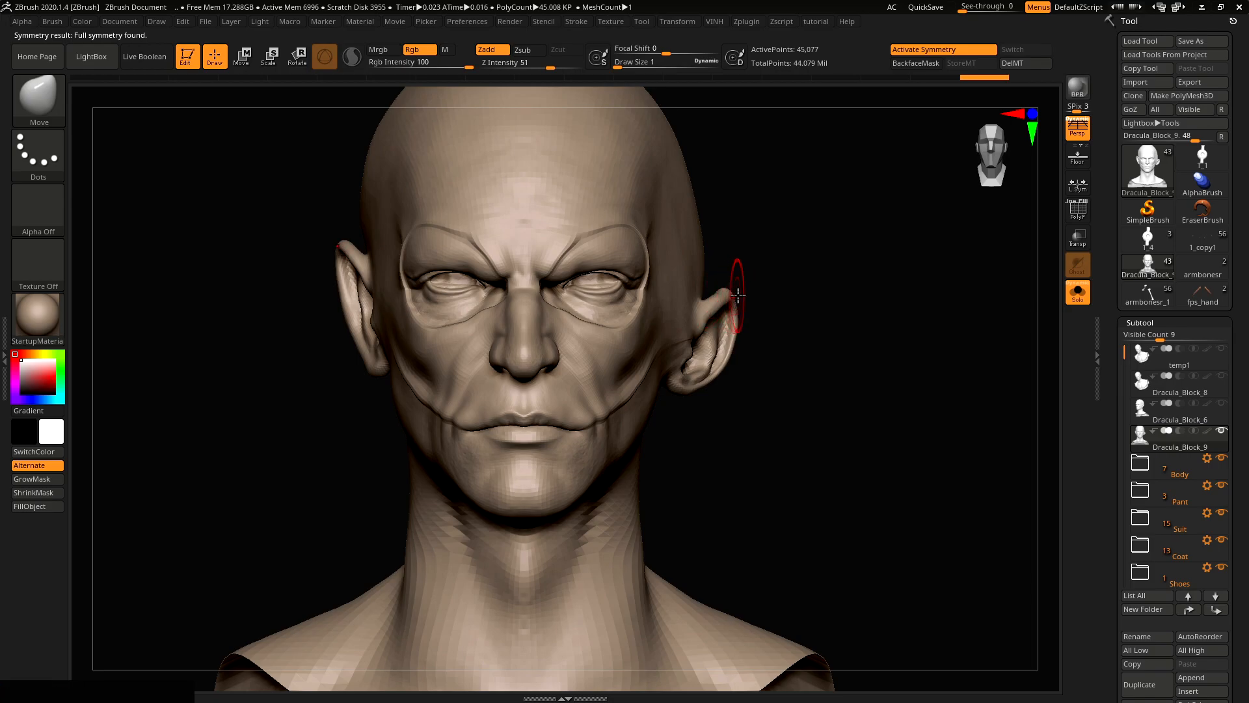
mouse_move(727, 300)
right_down()
mouse_move(739, 271)
mouse_move(733, 287)
right_up()
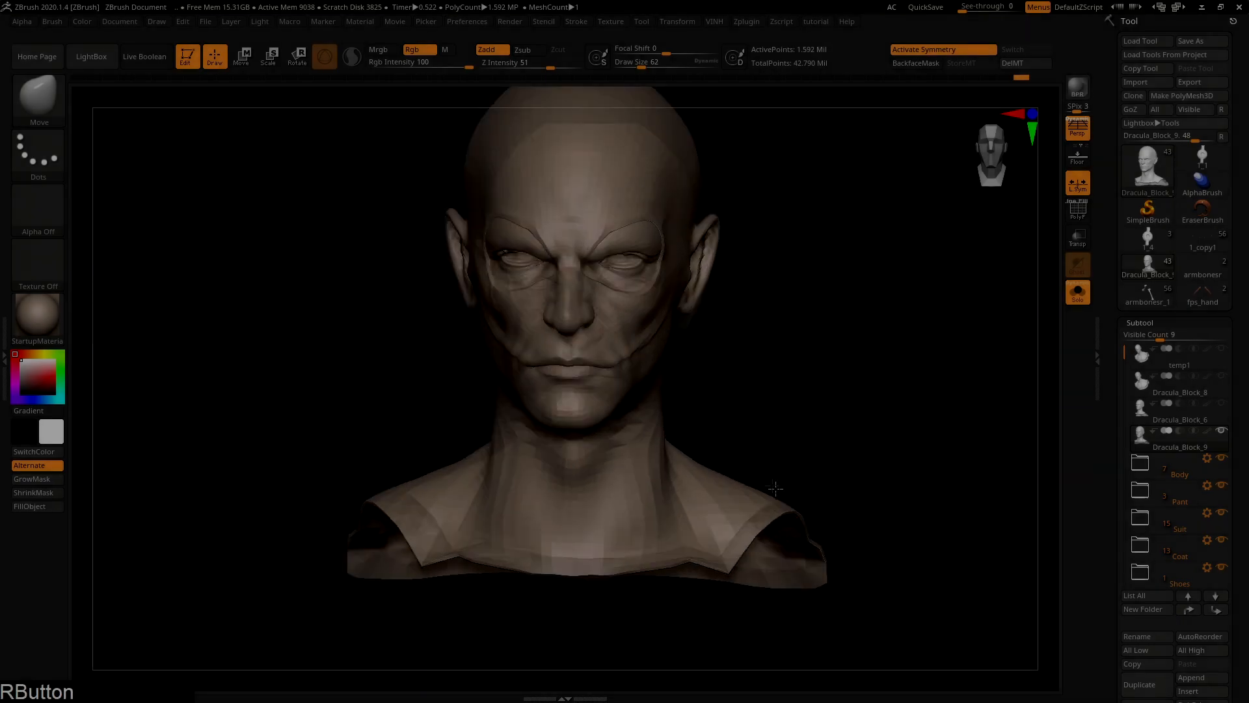
Step: Display the polyframe on the Dracula bust and smooth along its shoulder border with the default Smooth brush
mouse_move(676, 566)
alt+right_down()
mouse_move(681, 547)
mouse_move(667, 605)
mouse_move(647, 332)
mouse_move(758, 438)
mouse_move(851, 466)
mouse_move(618, 468)
mouse_move(731, 477)
mouse_move(666, 473)
mouse_move(590, 522)
alt+right_up()
key(shift+f)
right_drag(694, 460, 594, 519)
mouse_move(658, 470)
shift+mouse_down()
mouse_move(495, 515)
mouse_move(828, 490)
shift+mouse_up()
mouse_move(828, 491)
alt+right_down()
mouse_move(920, 530)
mouse_move(828, 449)
mouse_move(540, 535)
mouse_move(459, 543)
alt+right_up()
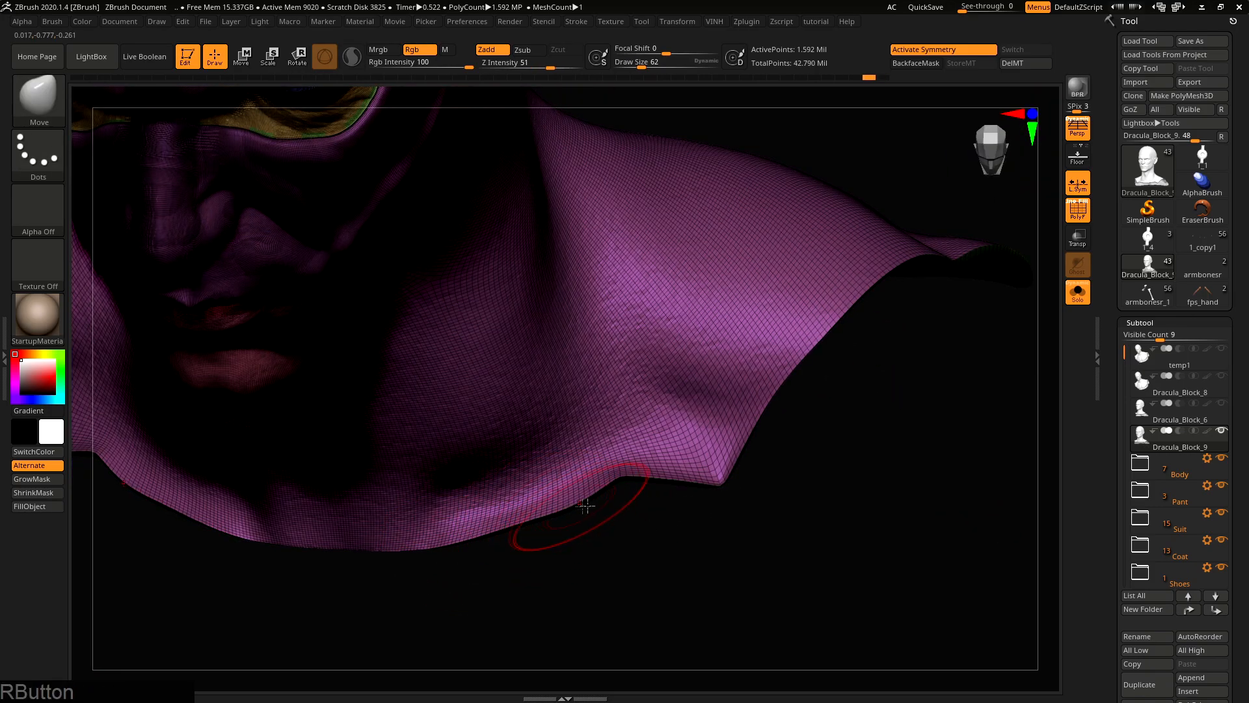
Step: Smooth the bust's open shoulder edge again, hide the polyframe and undo the last smoothing
mouse_move(752, 489)
right_down()
mouse_move(720, 567)
mouse_move(572, 410)
right_up()
mouse_move(573, 410)
shift+mouse_down()
mouse_move(455, 417)
mouse_move(795, 437)
mouse_move(924, 424)
mouse_move(976, 365)
shift+mouse_up()
alt+right_drag(804, 415, 858, 435)
key(shift+f)
key(ctrl+z)
mouse_move(917, 561)
right_down()
mouse_move(884, 560)
mouse_move(868, 482)
mouse_move(766, 410)
right_up()
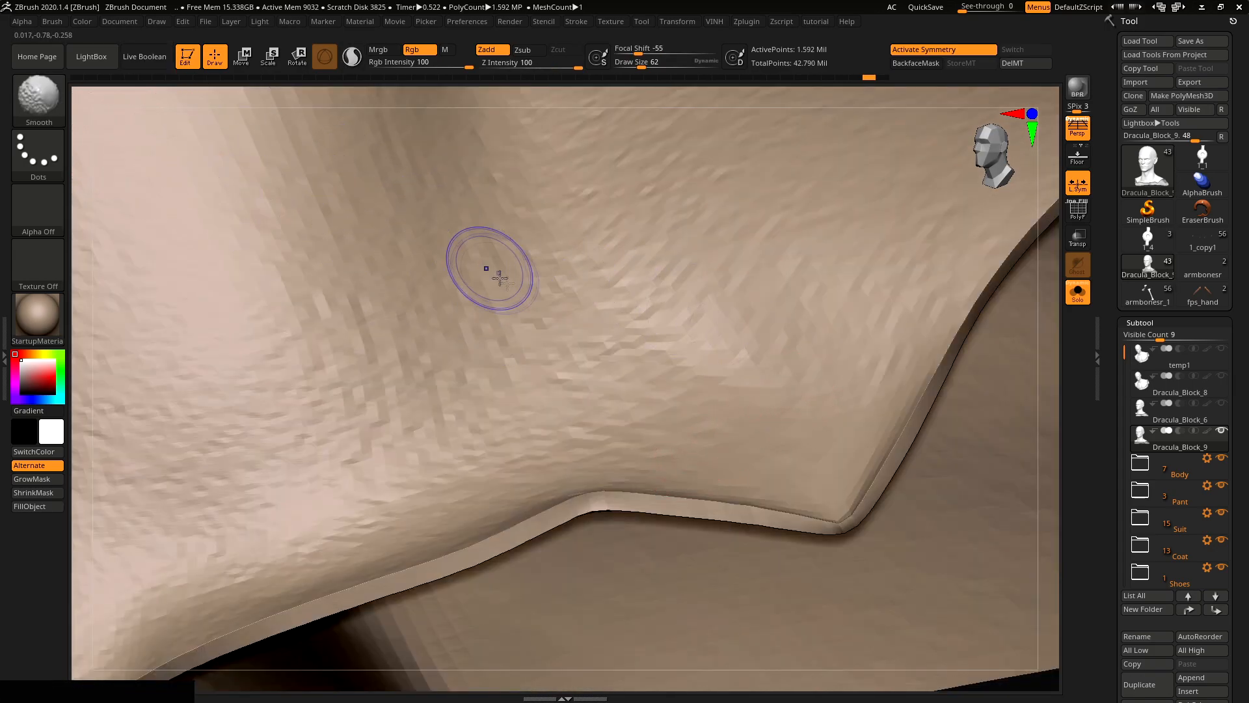
Step: Set the Smooth brush's Weighted Smooth Mode to 5
shift+click(53, 22)
shift+click(54, 22)
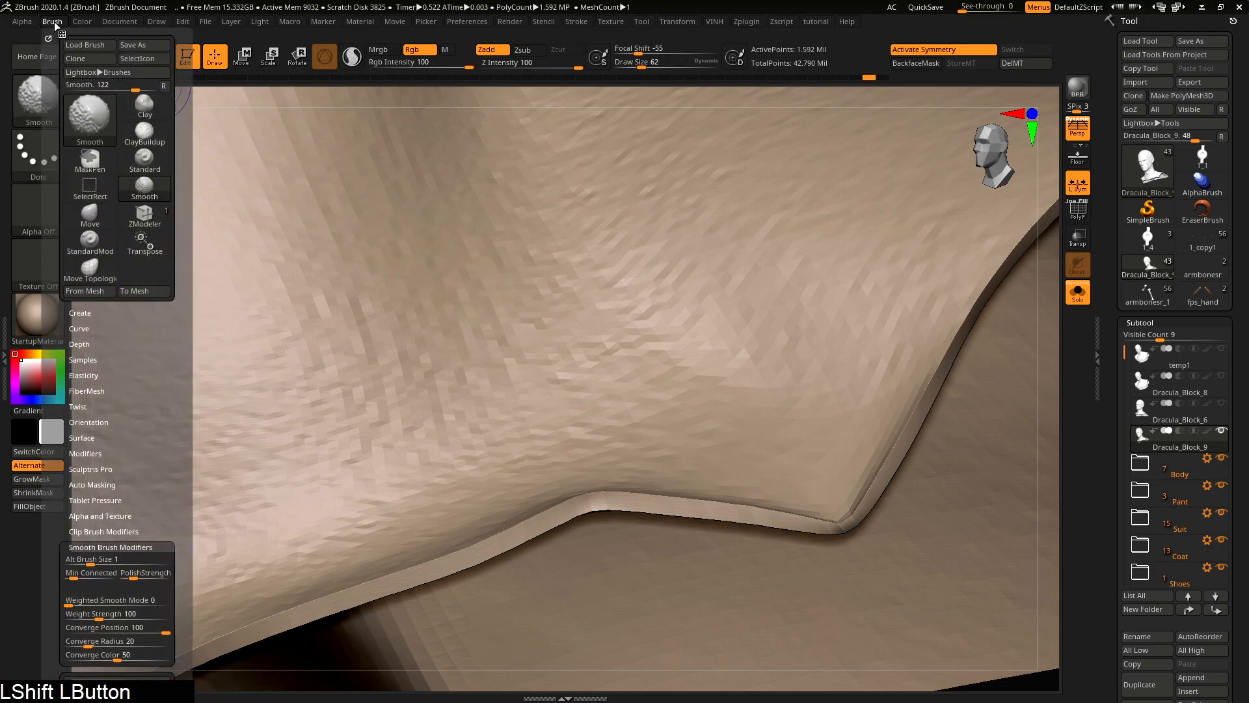
shift+drag(139, 417, 142, 354)
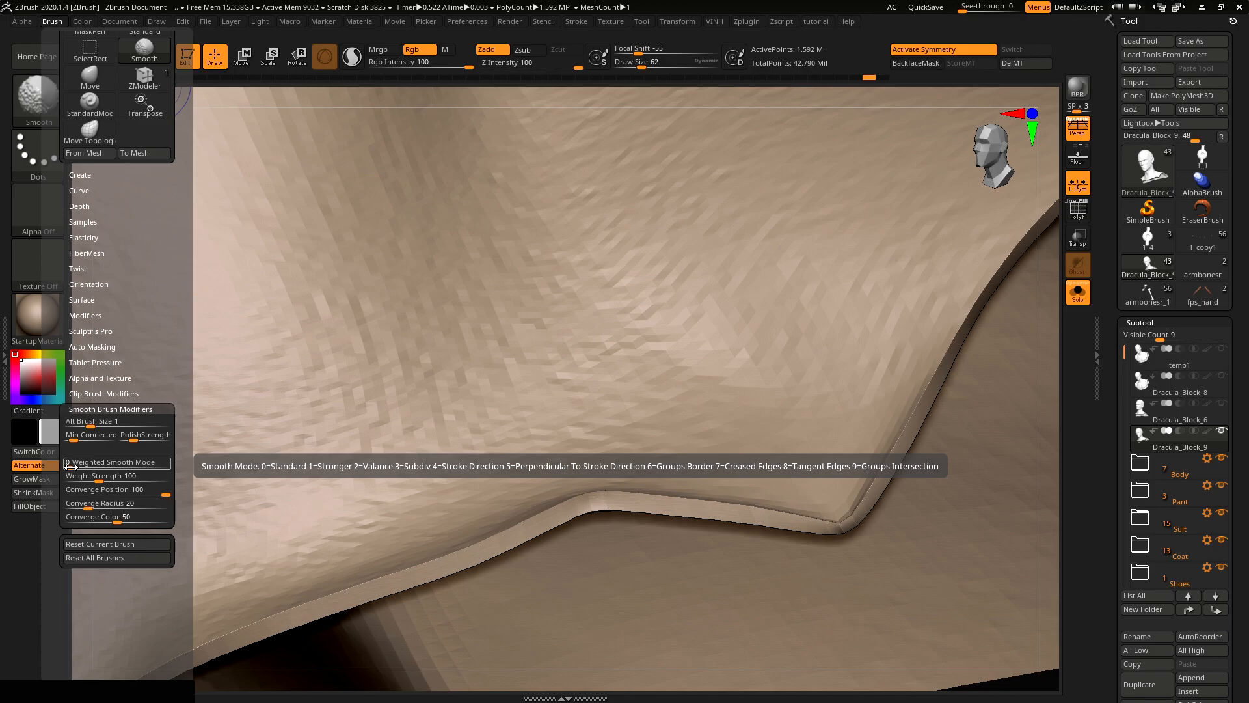
shift+drag(71, 467, 121, 465)
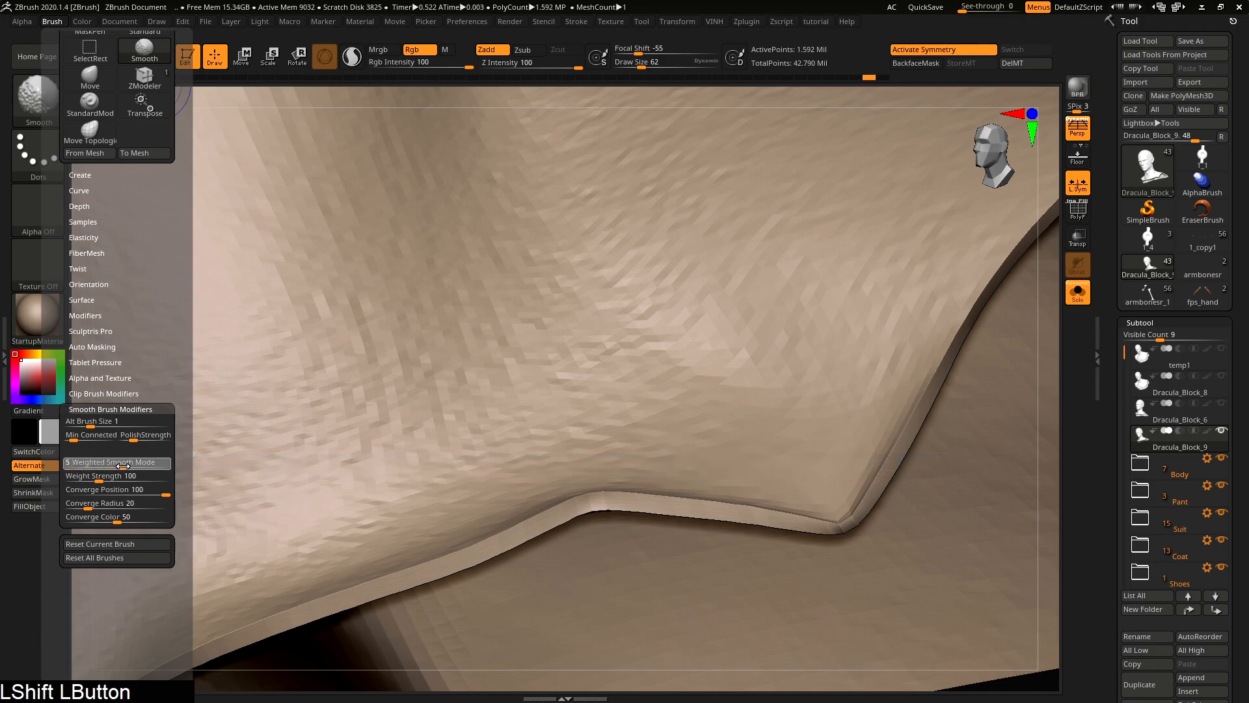
Step: Smooth along the bust's open edge with the weighted mode, continuing two subdivision levels lower
mouse_move(680, 505)
shift+mouse_down()
mouse_move(572, 515)
mouse_move(466, 557)
mouse_move(654, 504)
mouse_move(836, 514)
mouse_move(892, 459)
mouse_move(795, 510)
mouse_move(575, 519)
mouse_move(410, 571)
mouse_move(864, 474)
shift+mouse_up()
mouse_move(920, 385)
right_down()
mouse_move(833, 555)
mouse_move(758, 524)
right_up()
key(shift+d)
key(shift+d)
mouse_move(775, 518)
shift+mouse_down()
mouse_move(552, 569)
mouse_move(814, 518)
mouse_move(953, 451)
mouse_move(982, 384)
shift+mouse_up()
right_drag(918, 510, 788, 416)
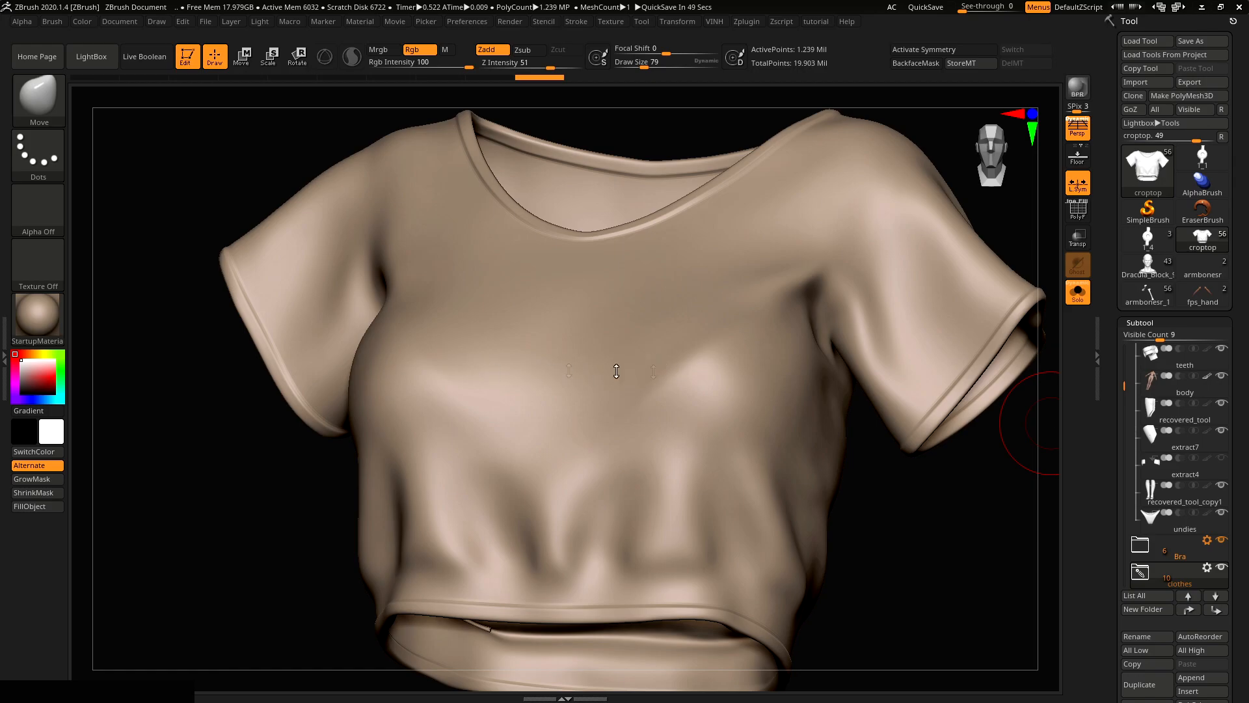
Step: Paint a soft horizontal mask strip across the crop top's chest with MaskPen at Draw Size 38
mouse_move(571, 364)
right_down()
mouse_move(463, 368)
mouse_move(417, 329)
mouse_move(546, 387)
mouse_move(574, 384)
right_up()
key(w)
click(324, 57)
key(q)
key(s)
drag(516, 357, 512, 357)
key(ctrl+z)
drag(641, 67, 660, 54)
ctrl+drag(491, 376, 566, 357)
key(ctrl+z)
ctrl+drag(456, 361, 683, 361)
key(ctrl+z)
ctrl+click(596, 364)
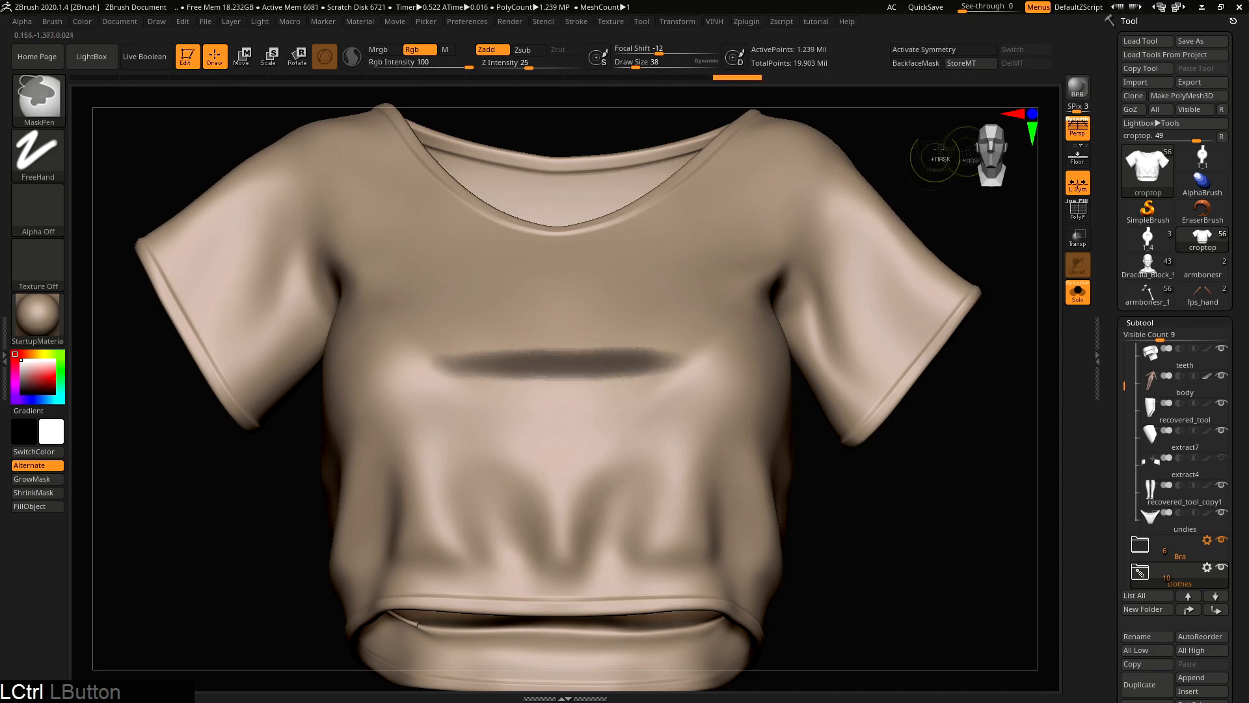
Step: Invert the chest mask and draw a Transpose line about 10.5 units long along the unmasked strip
ctrl+click(943, 158)
shift+right_click(632, 254)
key(w)
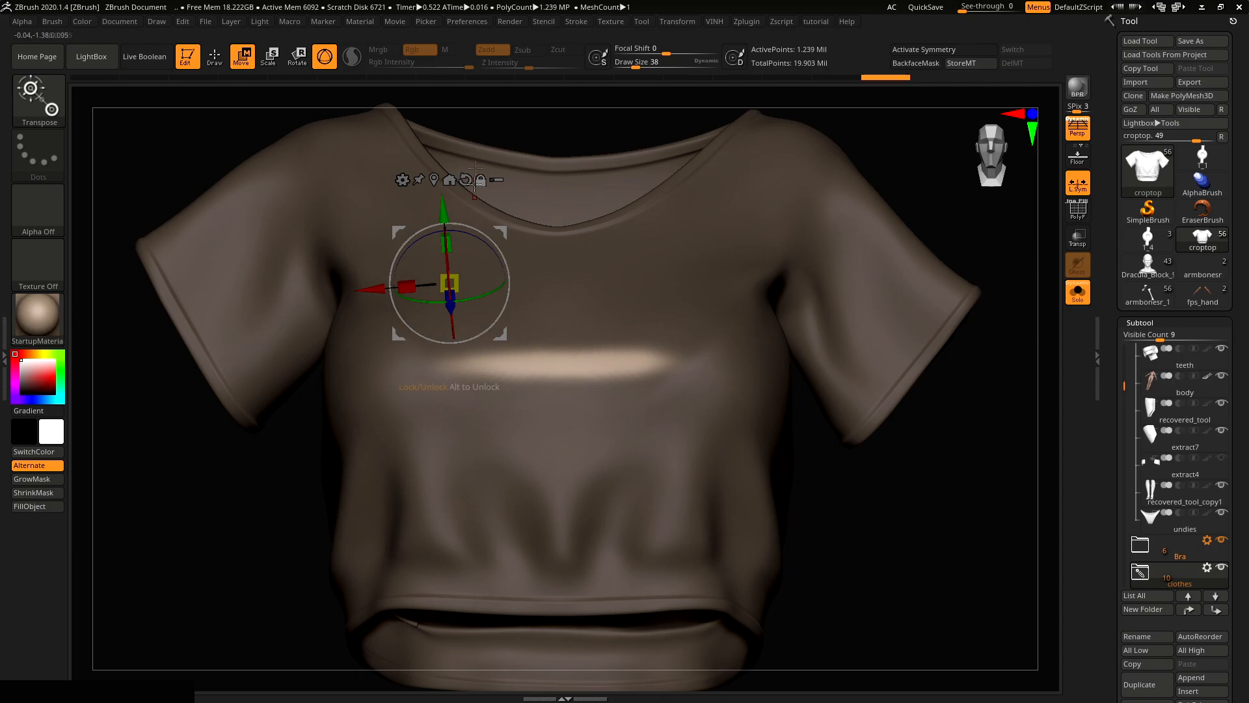
key(y)
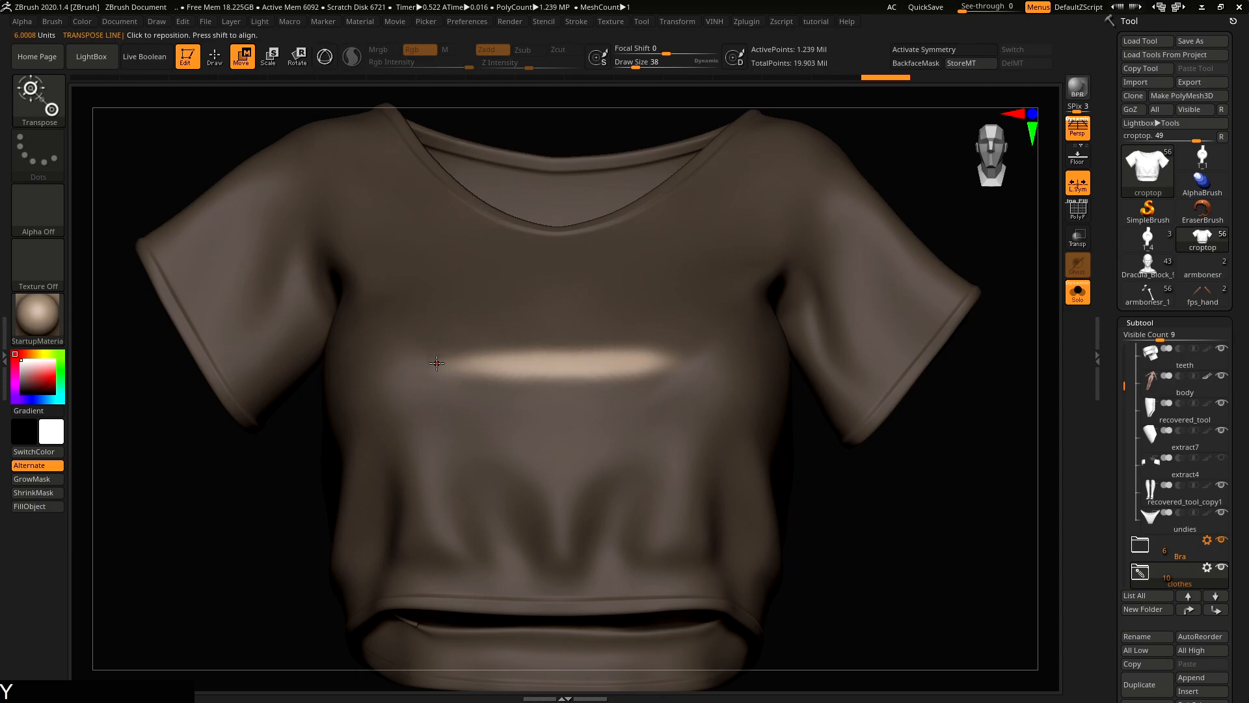
drag(441, 362, 677, 360)
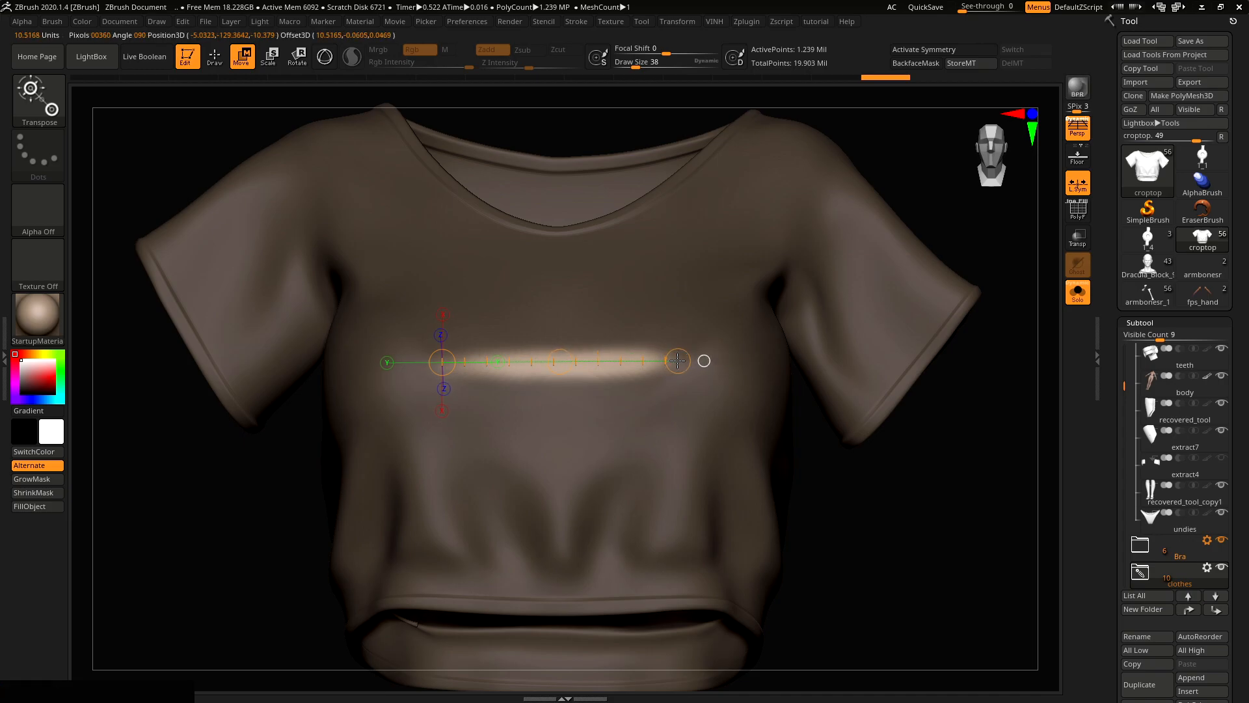
Step: Scale the unmasked chest strip from the Transpose line's middle circle in top view, then clear the mask
right_drag(677, 360, 753, 330)
click(271, 63)
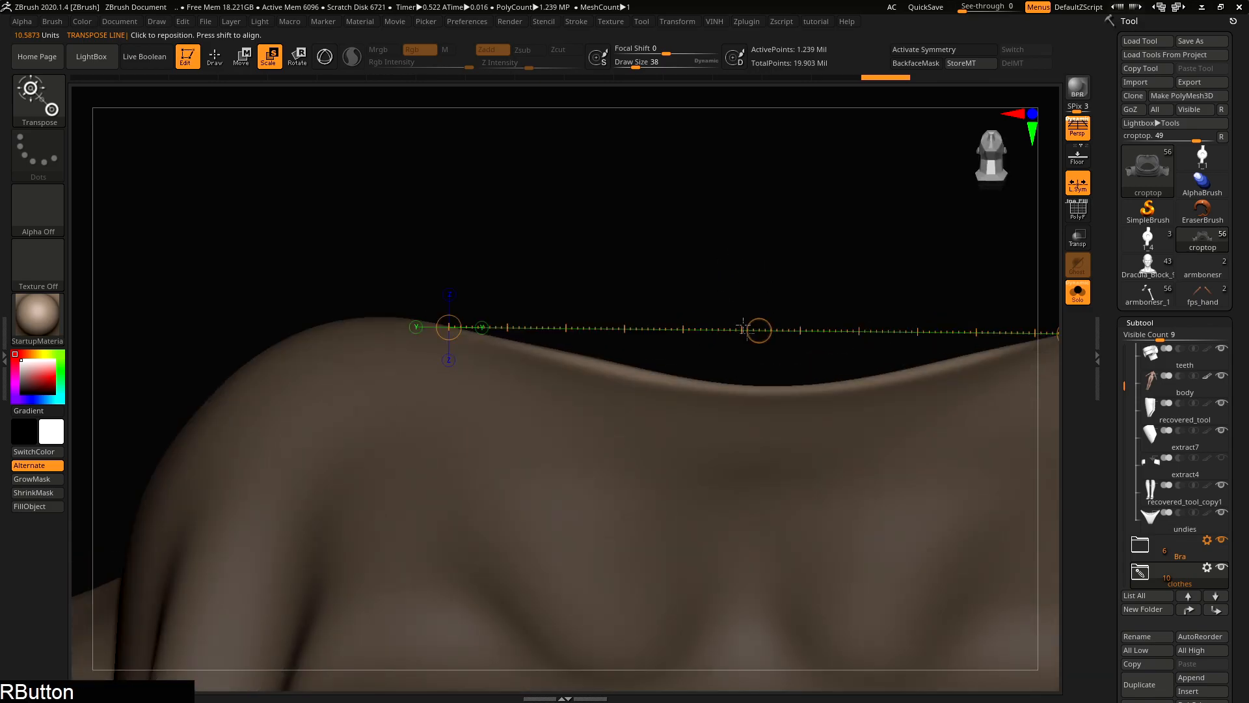
alt+right_drag(818, 254, 612, 282)
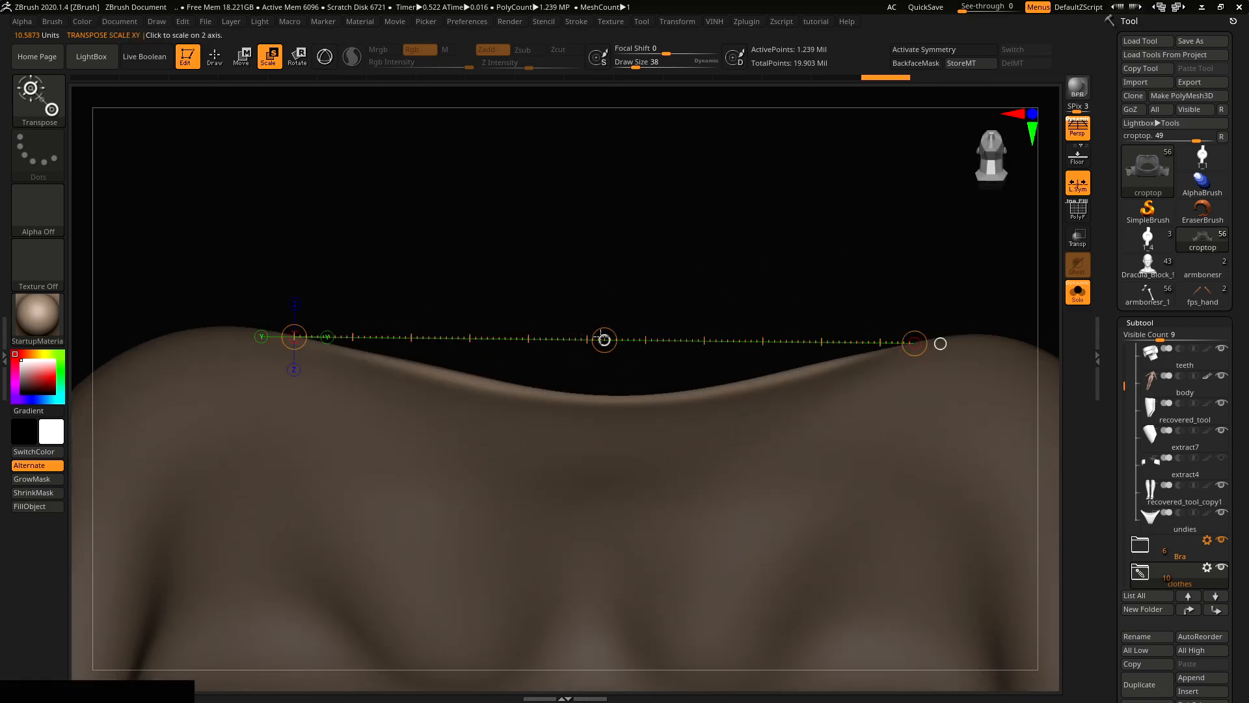
drag(604, 339, 594, 339)
key(q)
alt+right_drag(739, 273, 781, 352)
shift+right_drag(780, 351, 910, 423)
ctrl+drag(934, 447, 926, 552)
Step: Smooth the new chest fold lightly and go down one subdivision level on the crop top
alt+right_drag(470, 315, 493, 371)
key(s)
drag(493, 371, 497, 371)
mouse_move(410, 379)
shift+mouse_down()
mouse_move(513, 378)
mouse_move(407, 379)
shift+mouse_up()
key(shift+d)
Step: Inflate the horizontal chest fold with the Inflat brush at Draw Size 95
key(s)
key(b)
key(i)
key(n)
key(ctrl+z)
key(s)
drag(509, 365, 581, 370)
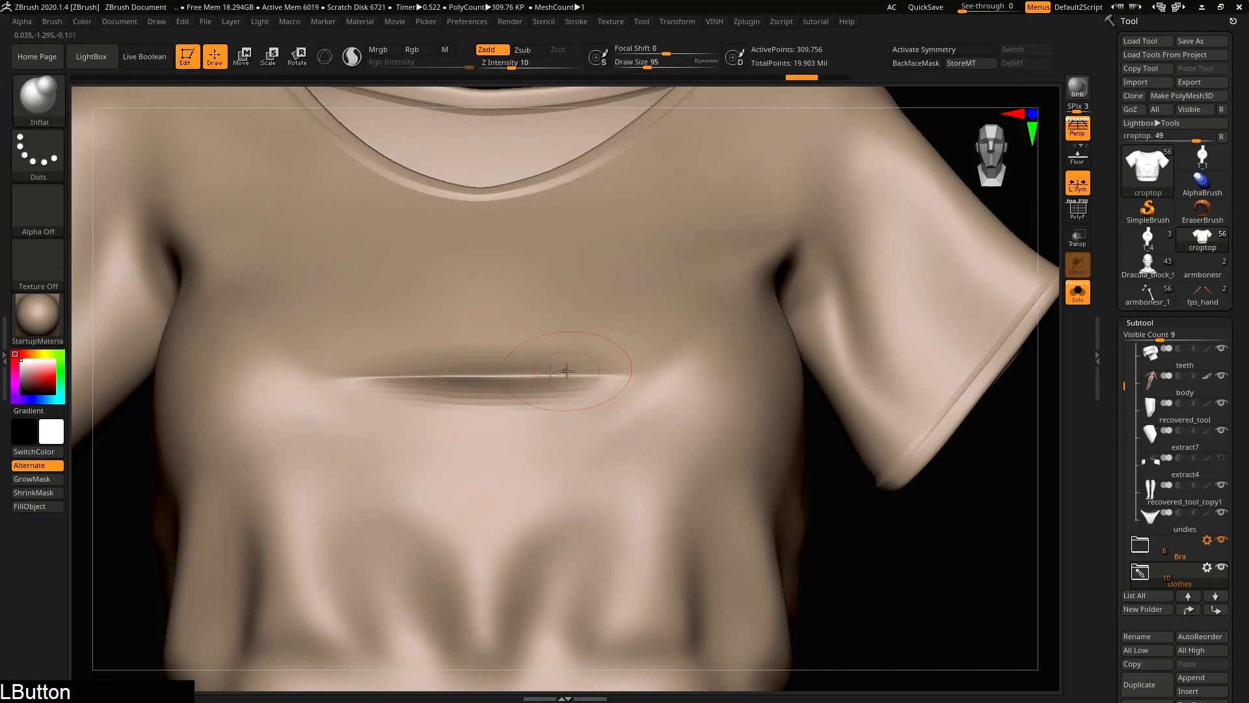
Step: Smooth the surface above and below the horizontal chest fold
alt+right_drag(348, 366, 399, 258)
shift+drag(399, 258, 641, 283)
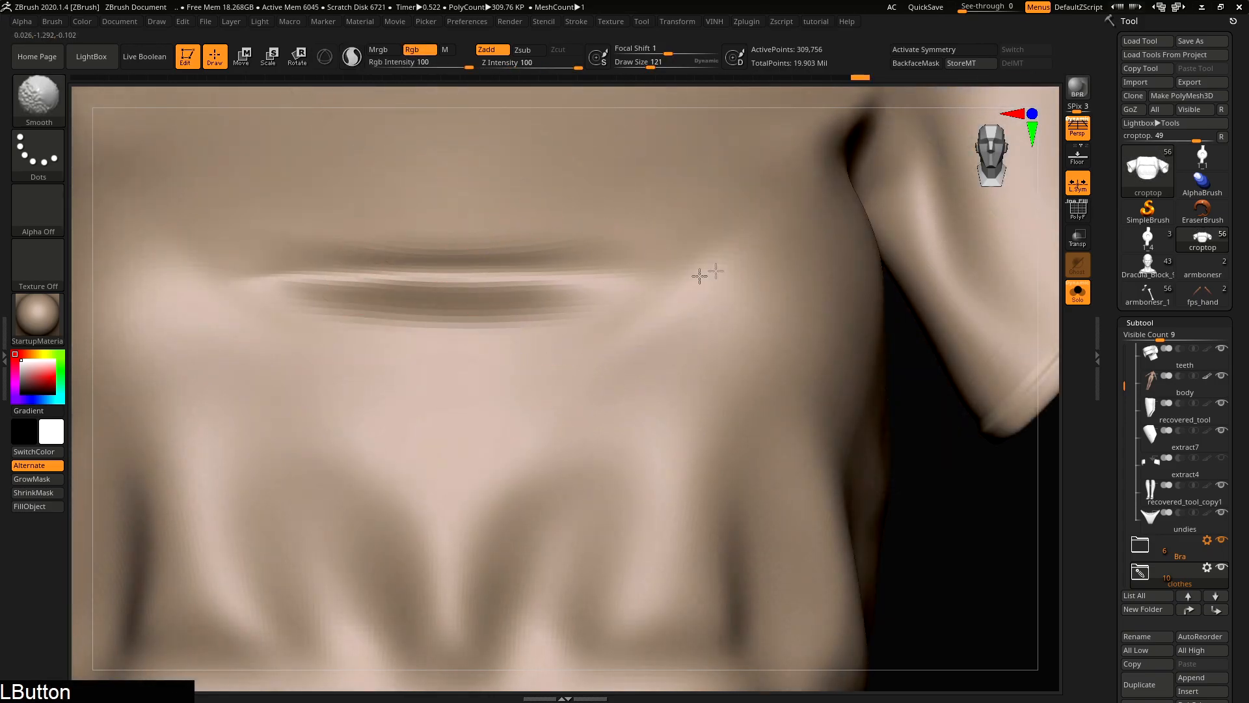
shift+drag(306, 300, 348, 298)
mouse_move(549, 301)
alt+right_down()
mouse_move(558, 294)
mouse_move(566, 327)
alt+right_up()
Step: Reduce the brush size and paint a slightly slanted mask stroke across the chest just below the fold
key(s)
drag(566, 327, 544, 326)
mouse_move(544, 326)
right_down()
mouse_move(582, 343)
mouse_move(504, 342)
right_up()
ctrl+drag(390, 390, 748, 356)
mouse_move(681, 293)
ctrl+right_down()
mouse_move(892, 151)
mouse_move(683, 274)
mouse_move(684, 398)
mouse_move(641, 306)
mouse_move(644, 427)
mouse_move(686, 331)
mouse_move(650, 377)
mouse_move(666, 335)
ctrl+right_up()
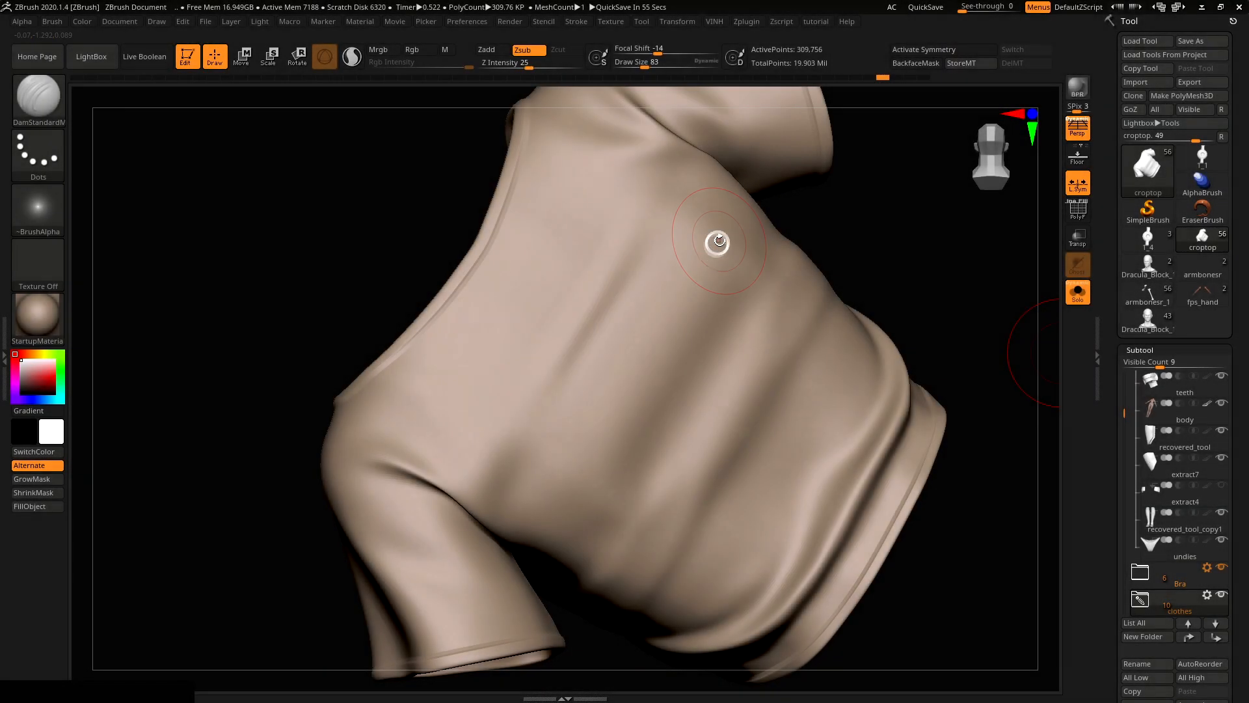
Step: Switch to the Move brush for working on the folds on the crop top's back
mouse_move(717, 242)
mouse_down()
mouse_move(706, 192)
mouse_move(663, 222)
mouse_up()
right_drag(664, 221, 667, 142)
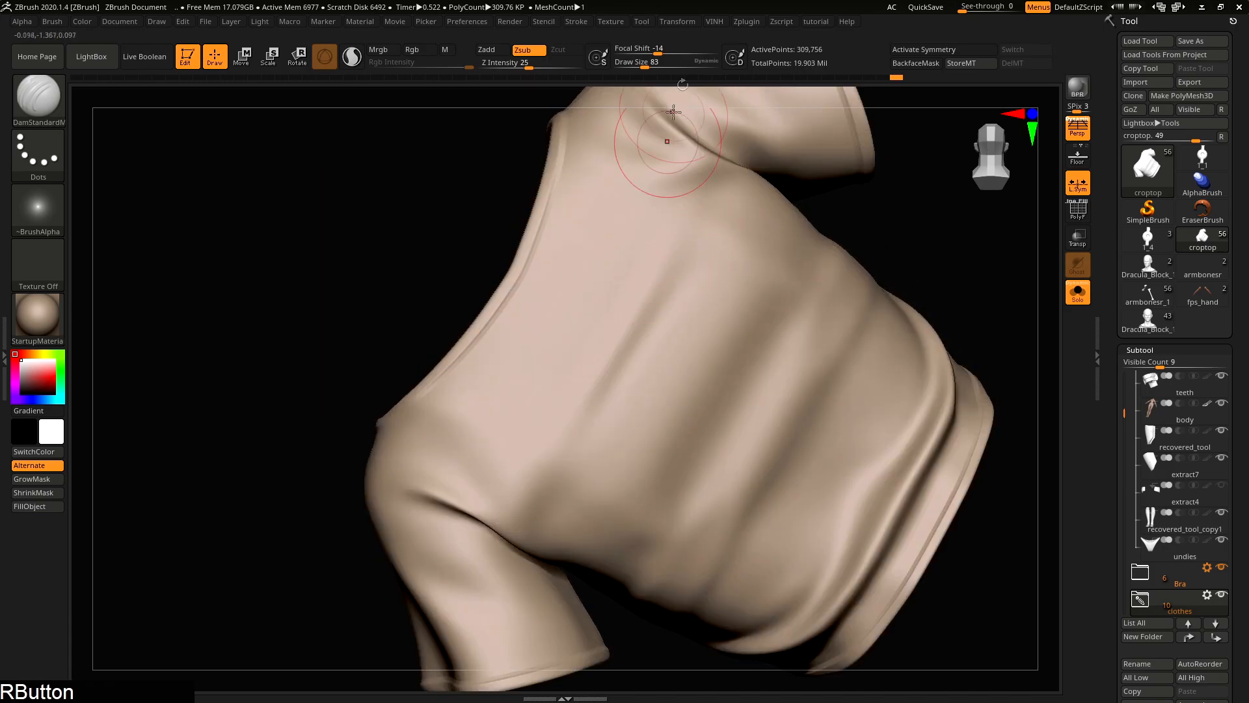
key(b)
key(m)
key(v)
right_drag(694, 244, 677, 254)
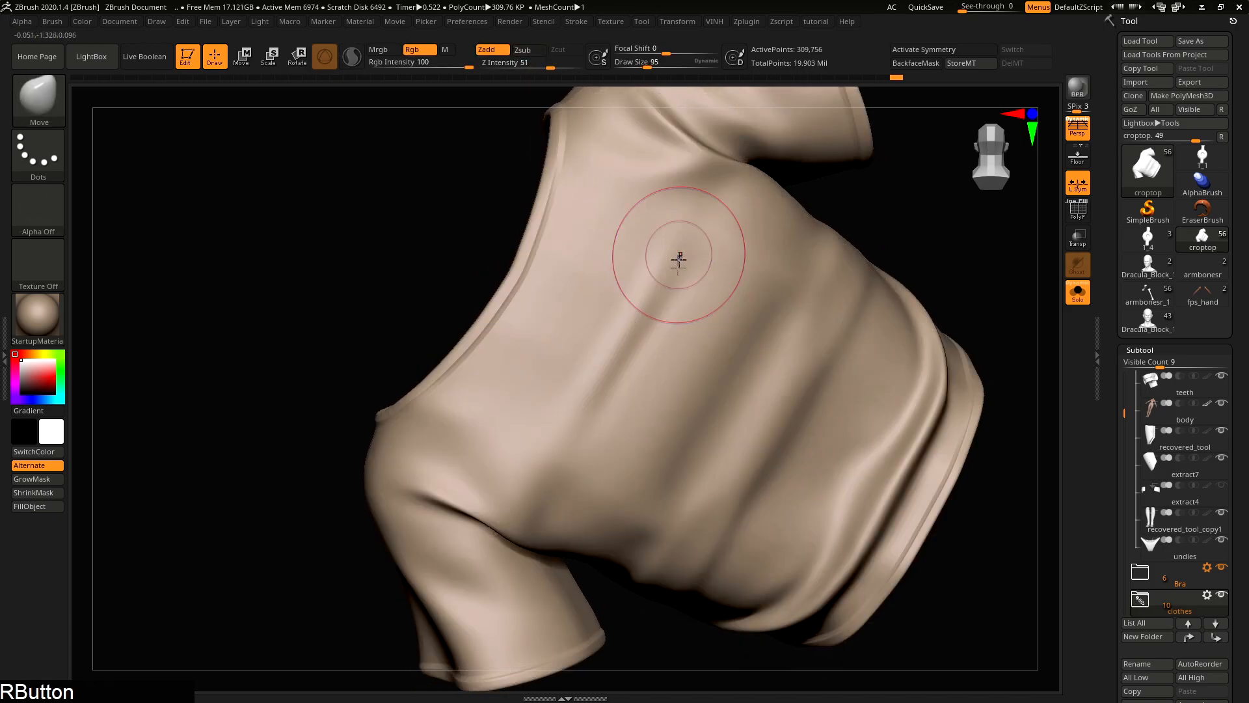
Step: Try smoothing the upper end of a fold on the crop top's back and undo the strokes
shift+drag(678, 254, 659, 287)
key(ctrl+z)
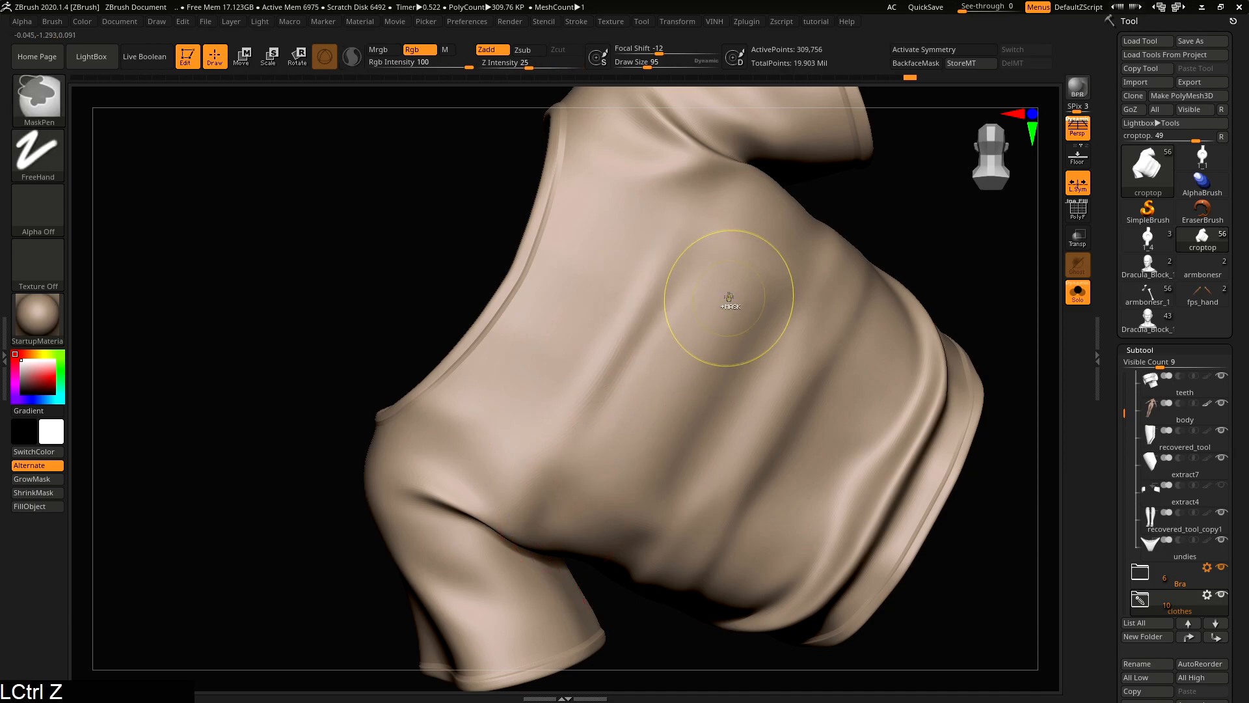
key(shift)
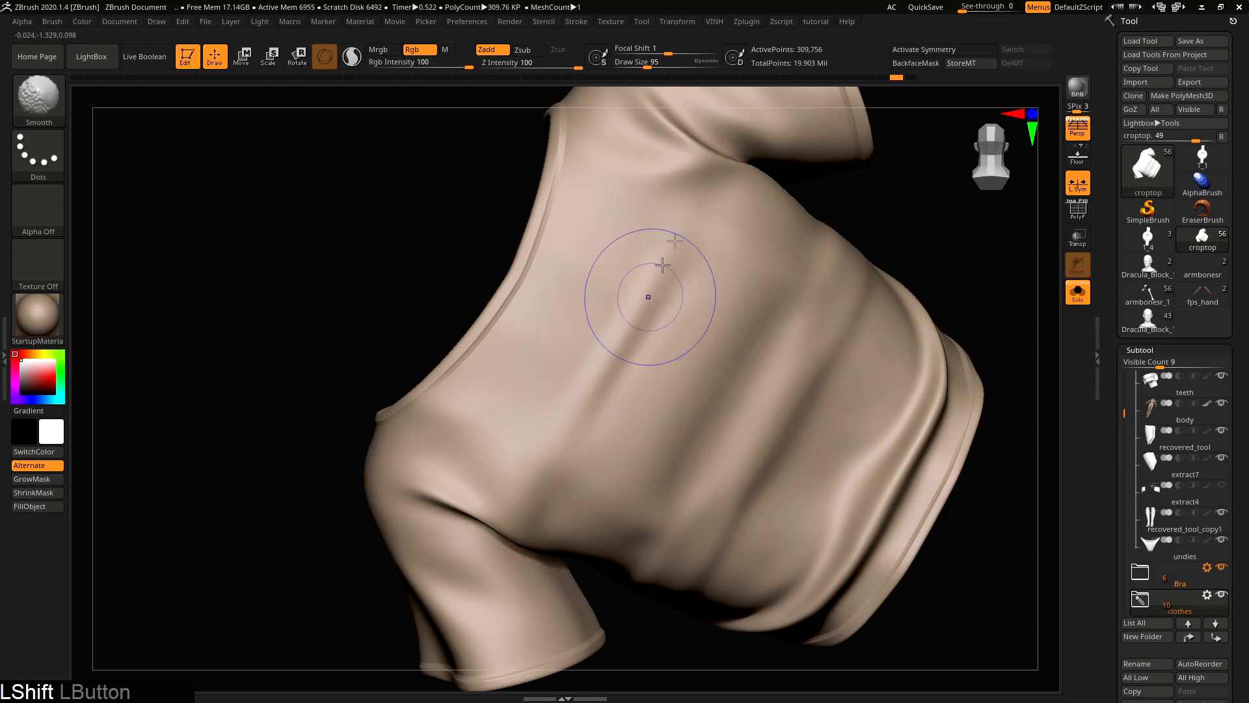
key(ctrl+z)
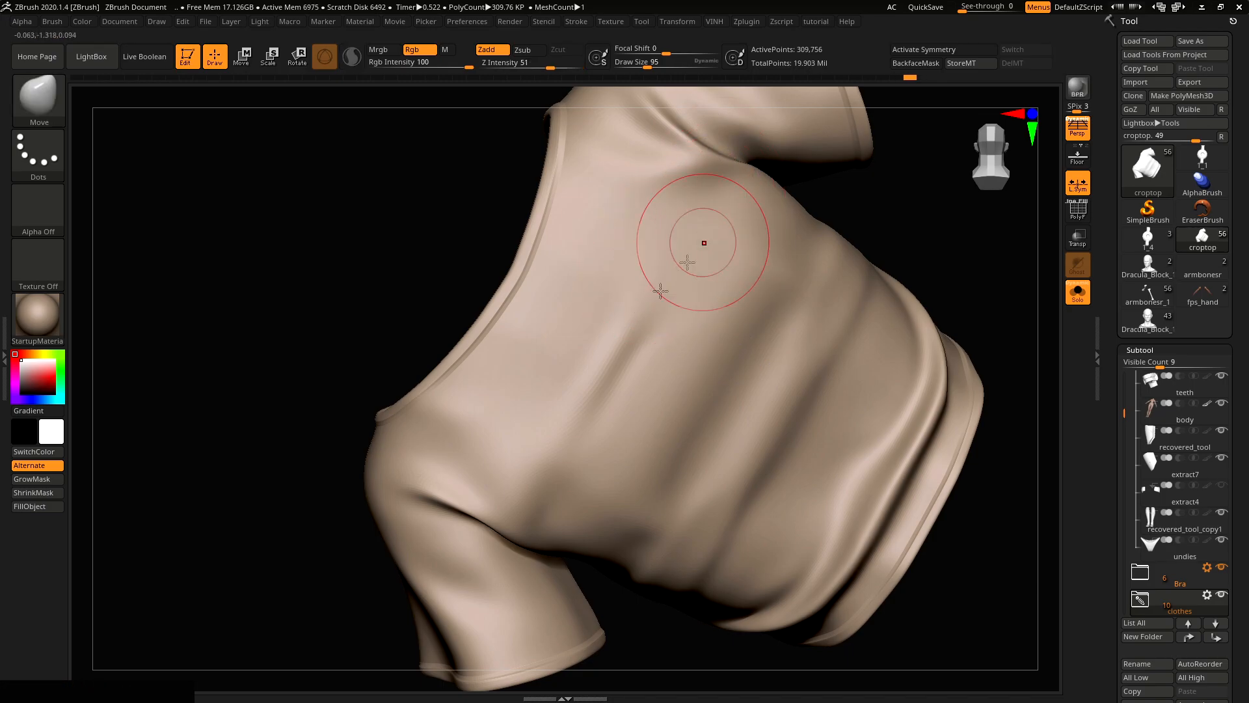
Step: Undo the last stroke and smooth the upper end of the fold on the crop top's back
right_drag(712, 229, 668, 238)
key(ctrl+z)
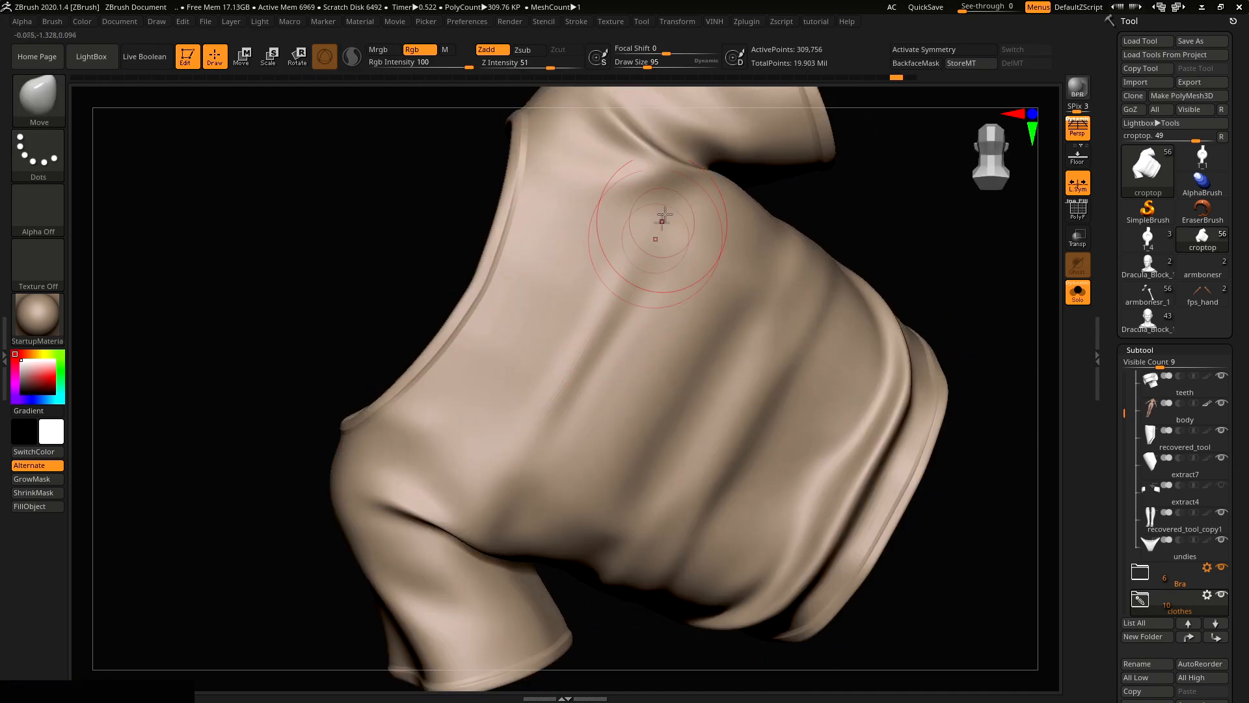
key(shift)
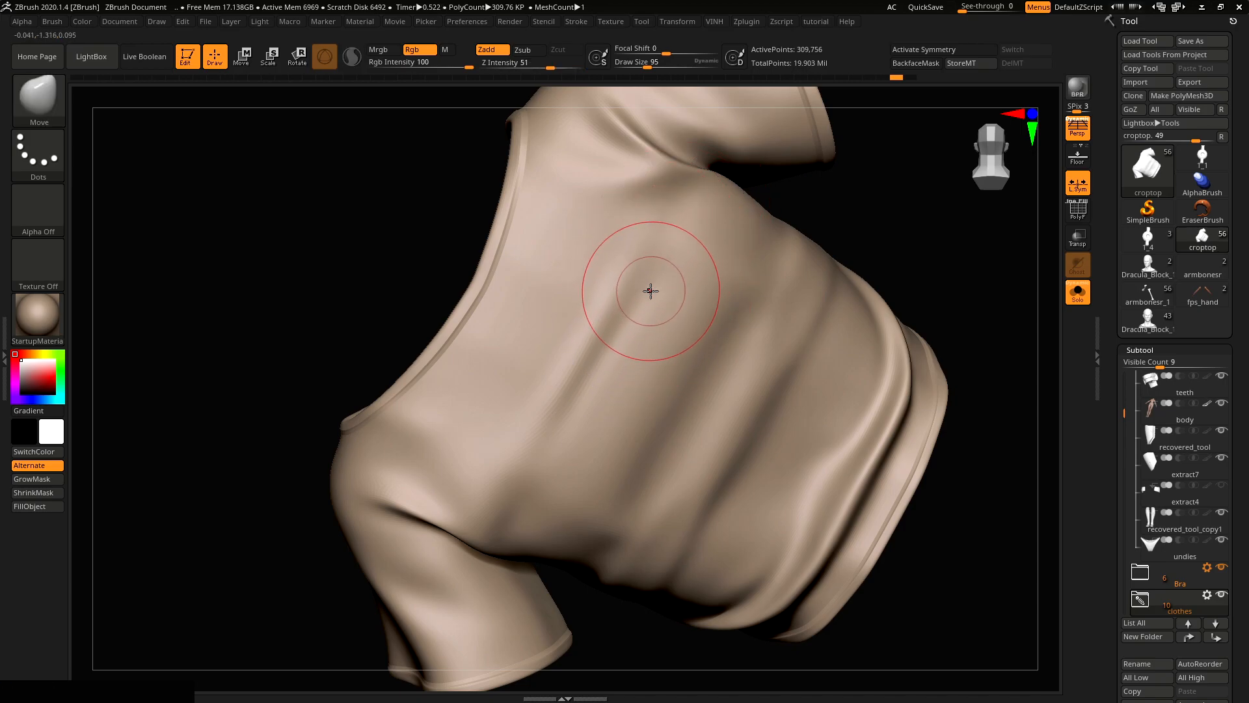
key(shift)
shift+drag(647, 240, 652, 244)
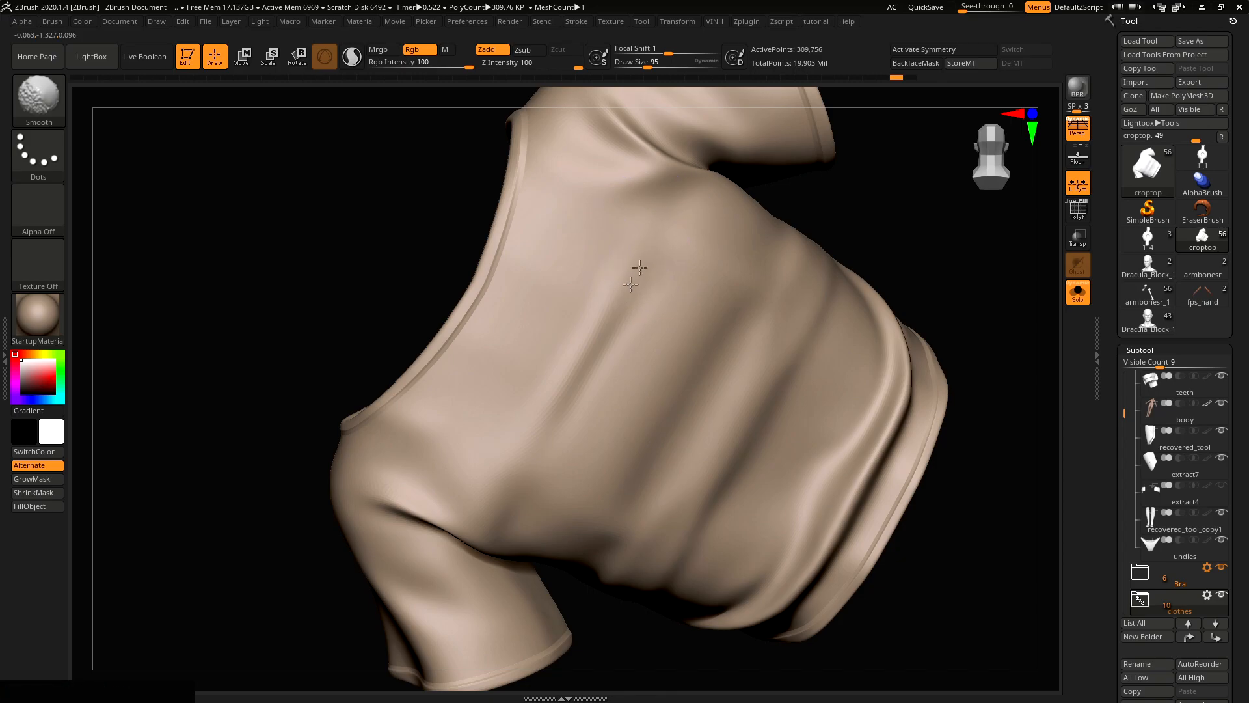
shift+drag(659, 233, 605, 323)
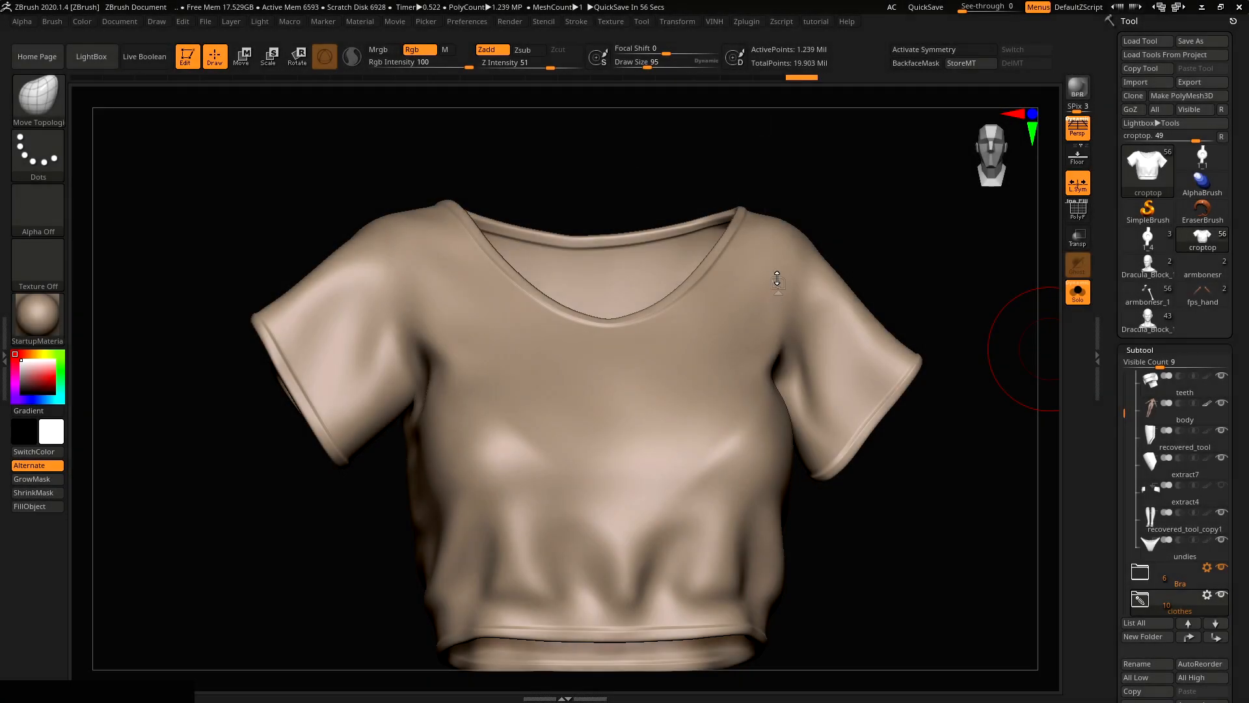
Step: Choose the StandardMod brush and reduce its draw size to 46 for work on the crop top's front
alt+right_drag(897, 214, 888, 231)
key(3)
key(s)
drag(892, 223, 877, 223)
mouse_move(880, 222)
right_down()
mouse_move(892, 221)
mouse_move(709, 349)
mouse_move(686, 315)
mouse_move(746, 243)
right_up()
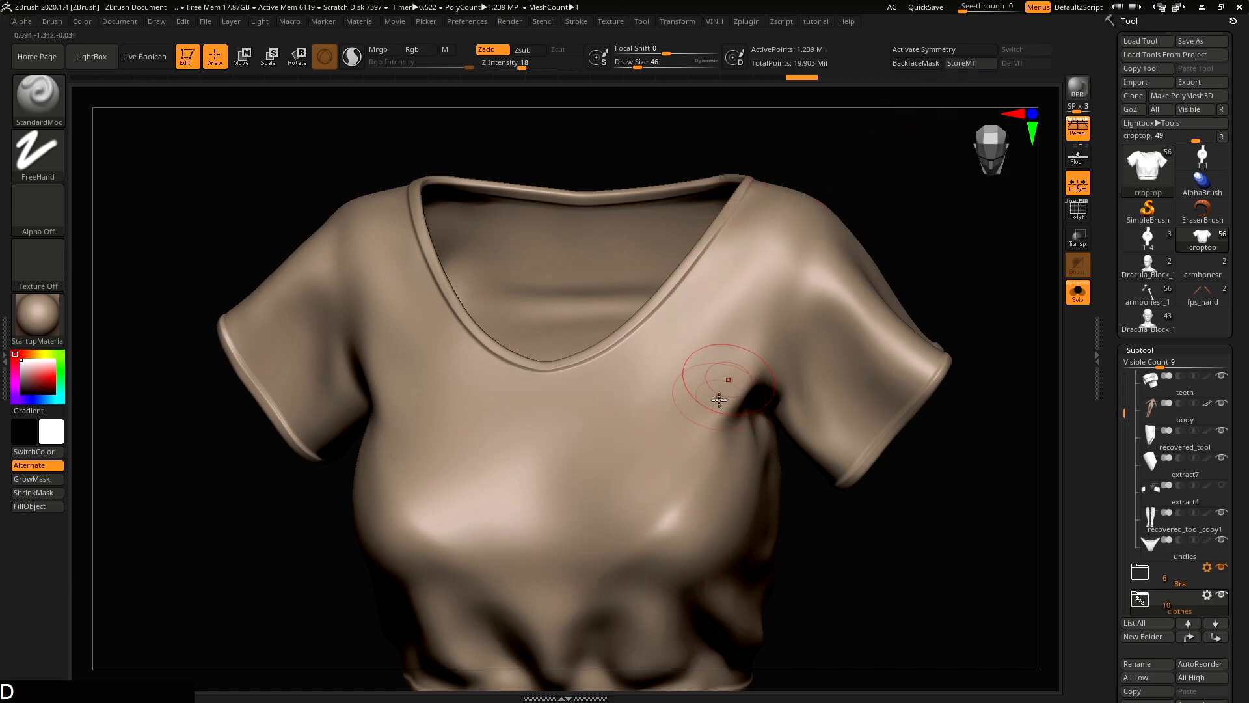
Step: Expand the crop top's Morph Target settings and store its current shape as a morph target
drag(1110, 435, 1151, 495)
click(1150, 519)
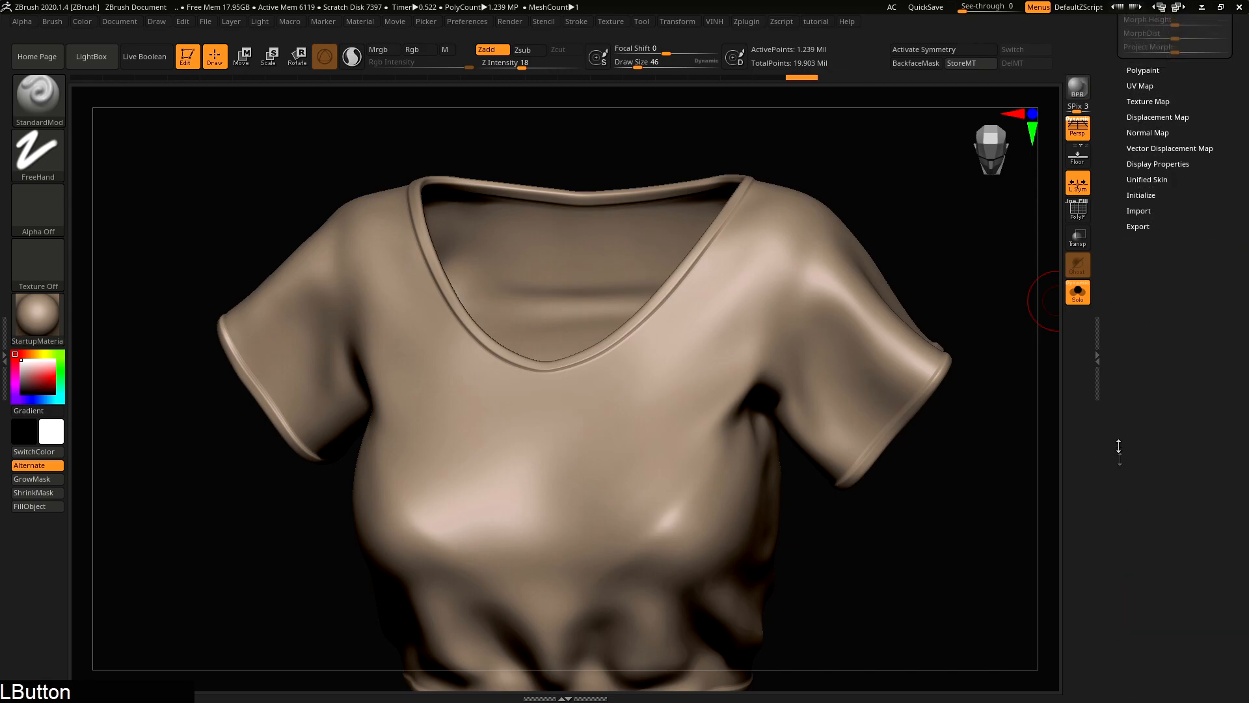
click(1145, 256)
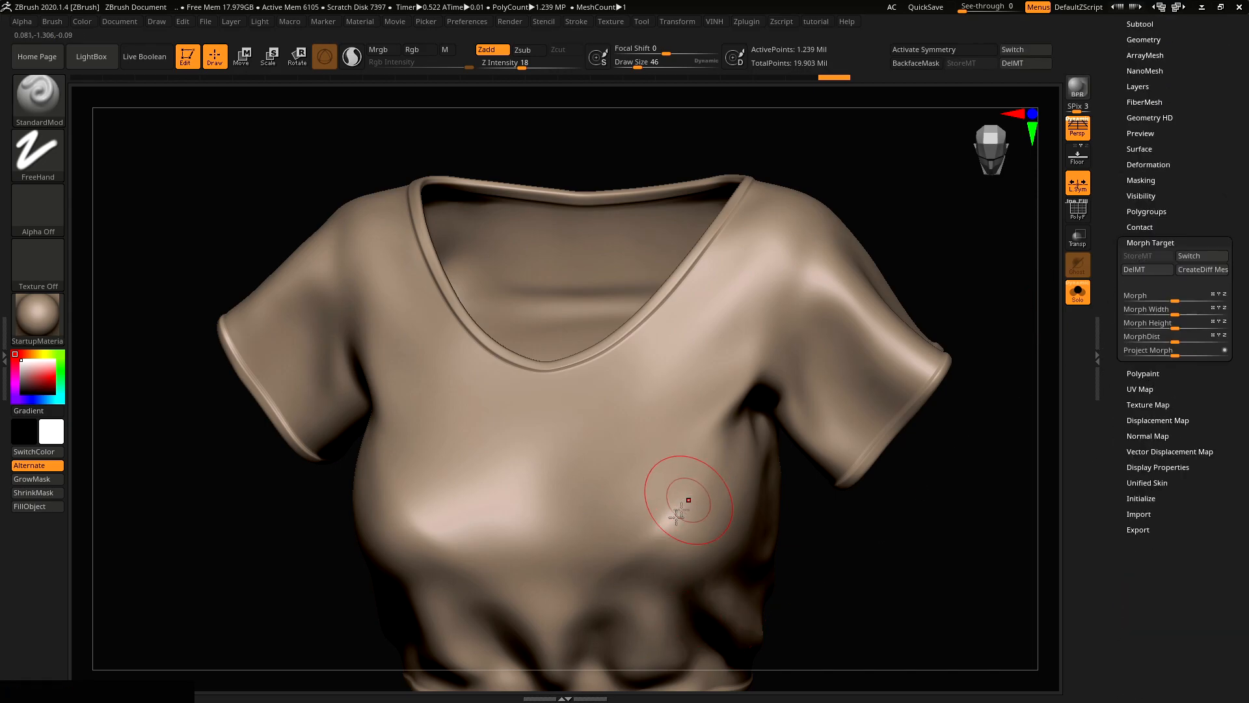
Step: Set the draw size to 38 and sculpt diagonal folds running from the chest up to the shoulder
key(s)
drag(700, 394, 694, 394)
mouse_move(712, 301)
alt+right_down()
mouse_move(711, 245)
mouse_move(771, 262)
mouse_move(778, 232)
mouse_move(767, 244)
alt+right_up()
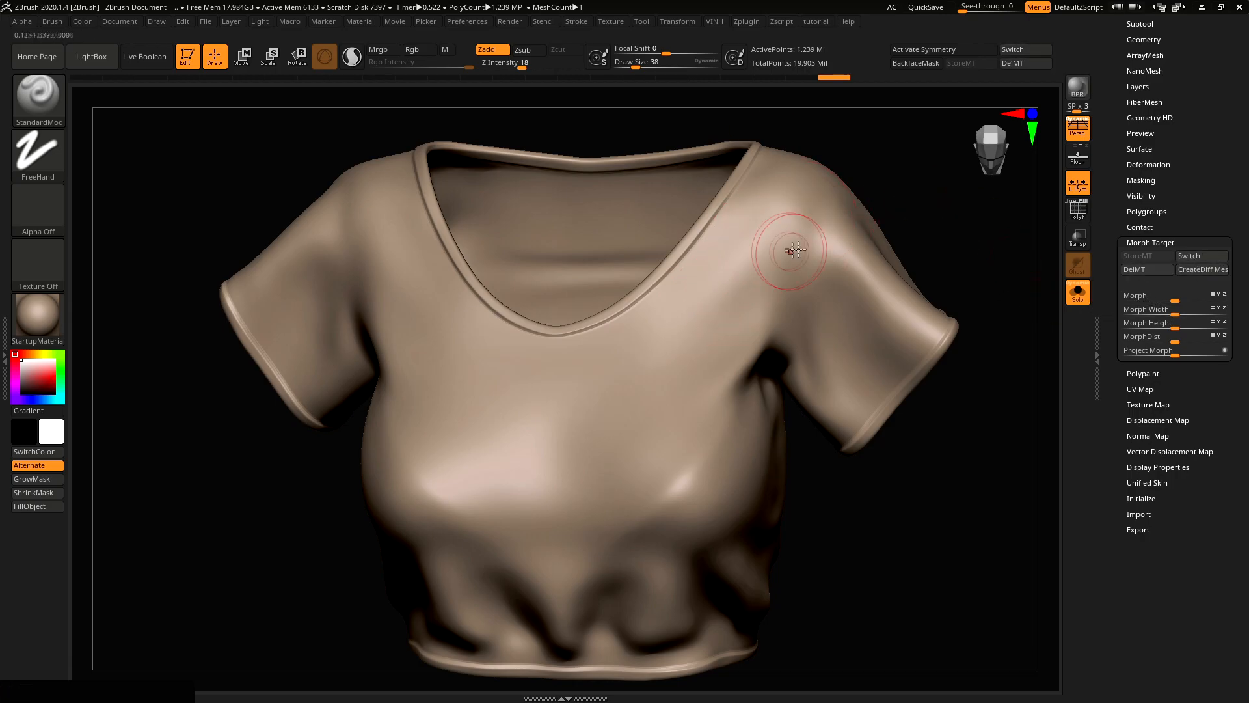
key(ctrl+z)
drag(670, 390, 758, 251)
mouse_move(759, 251)
right_down()
mouse_move(772, 274)
mouse_move(711, 355)
mouse_move(748, 270)
right_up()
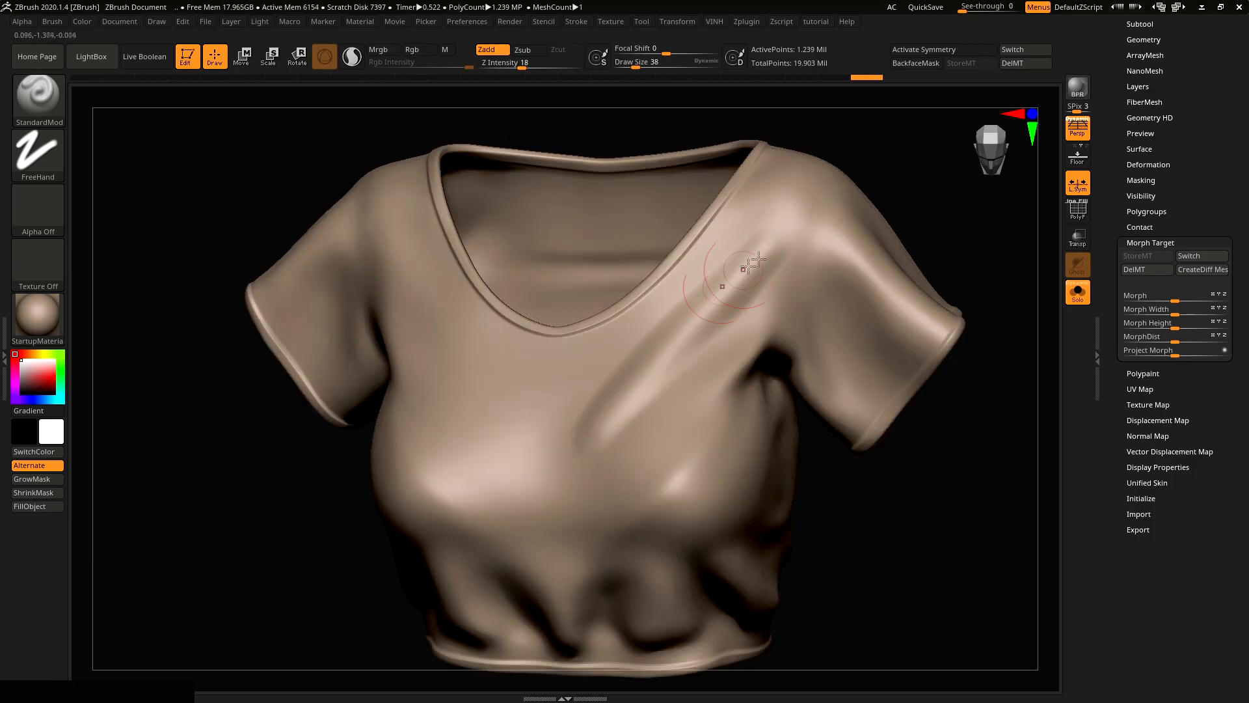
Step: Switch repeatedly between the stored morph target and the sculpted shape to compare the chest folds
click(1198, 257)
click(1201, 258)
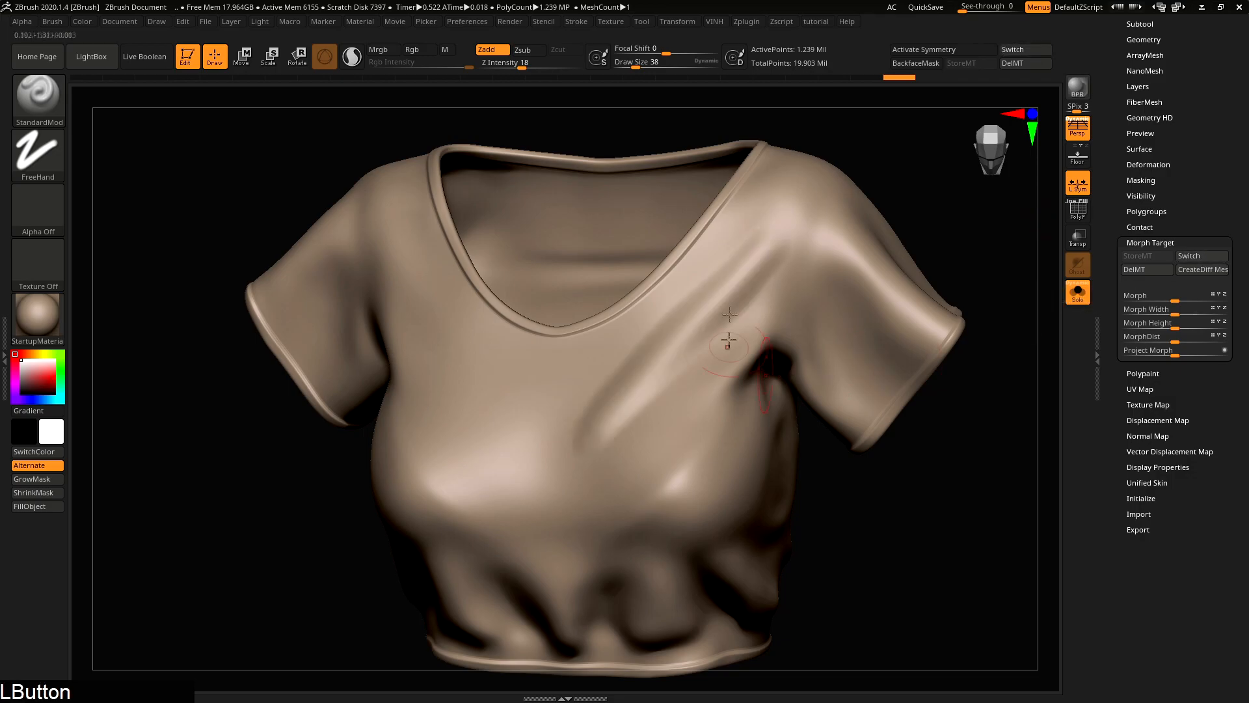
click(1197, 256)
click(1203, 255)
click(1205, 255)
click(1202, 255)
alt+right_drag(865, 263, 745, 302)
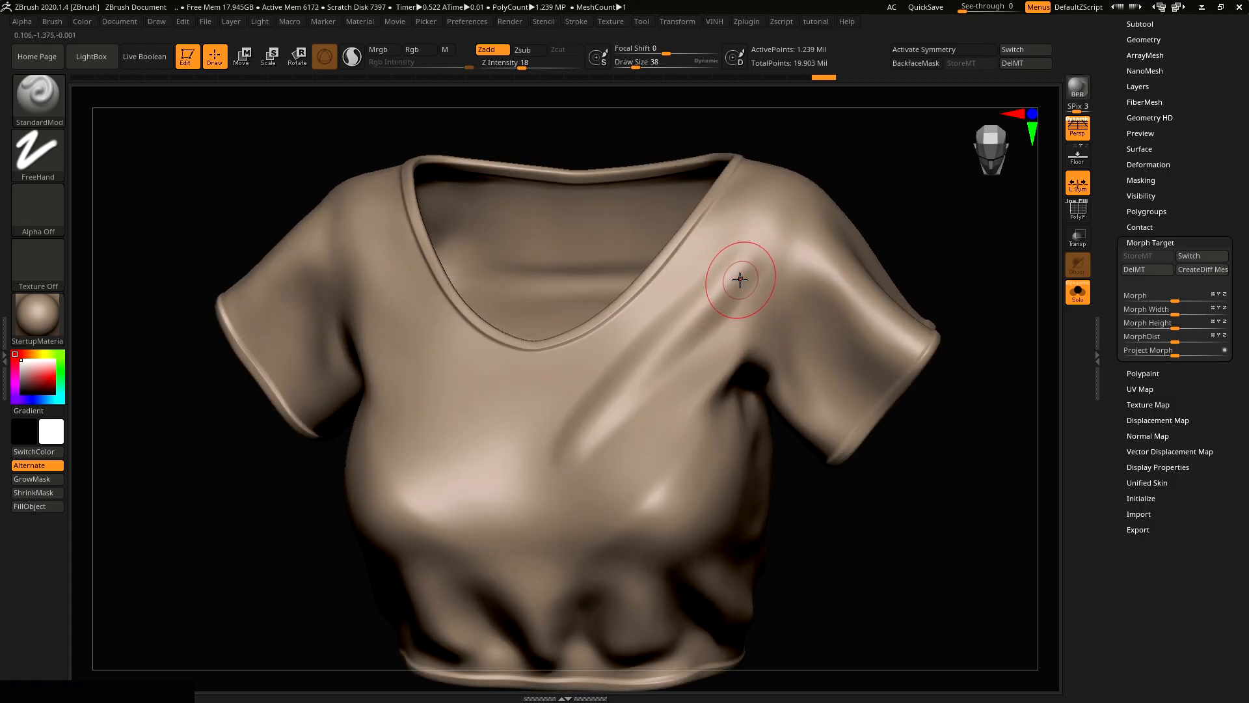
Step: Select the Morph brush and set its draw size to 62 and Z Intensity to 11
key(b)
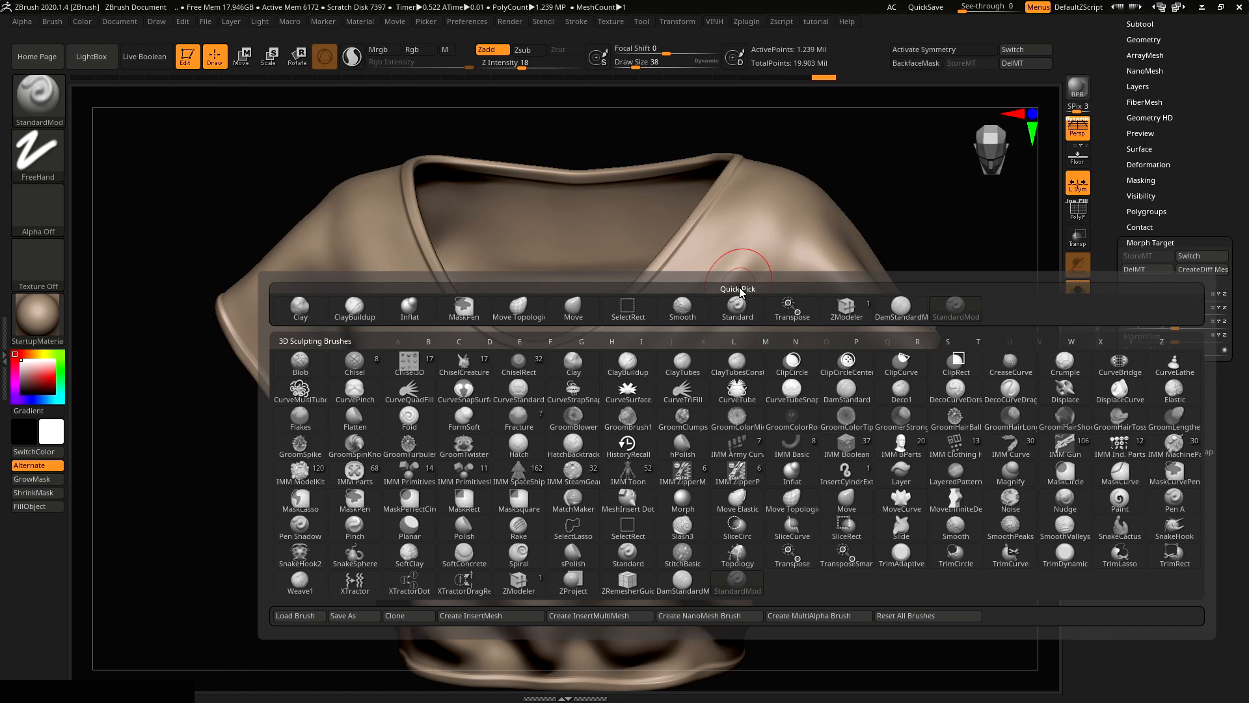
key(m)
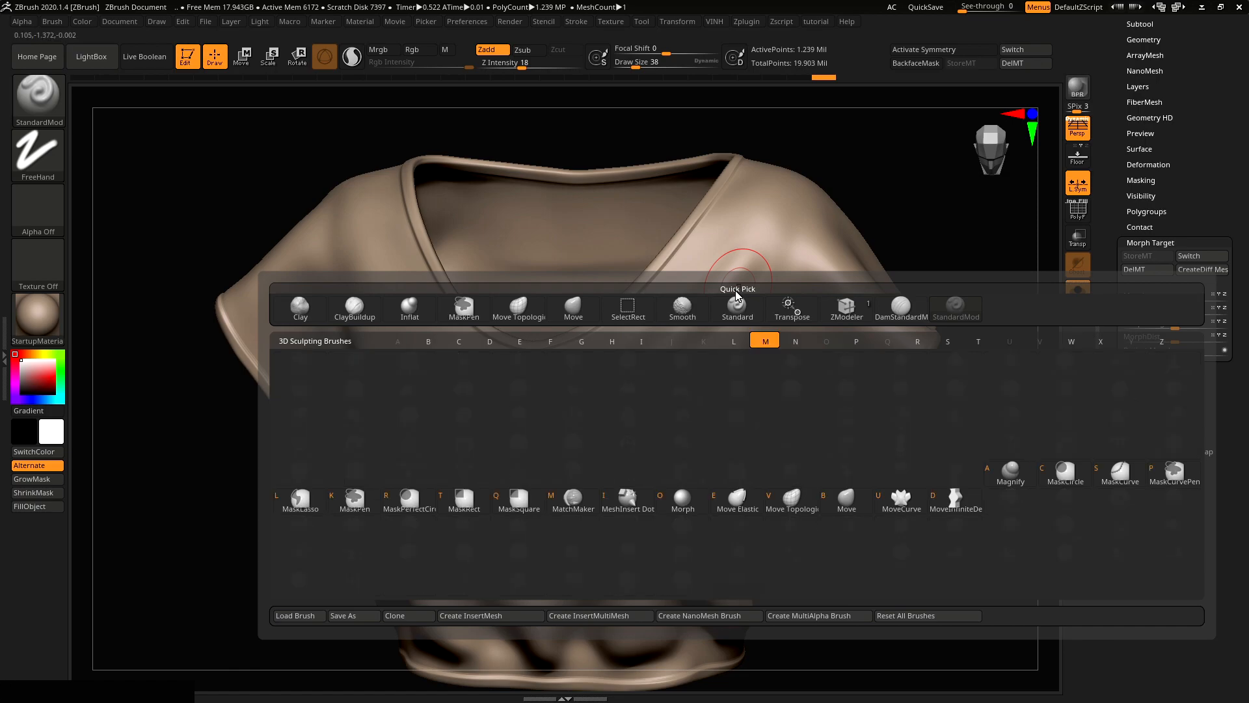
key(o)
key(b)
key(m)
key(o)
key(s)
drag(750, 287, 763, 284)
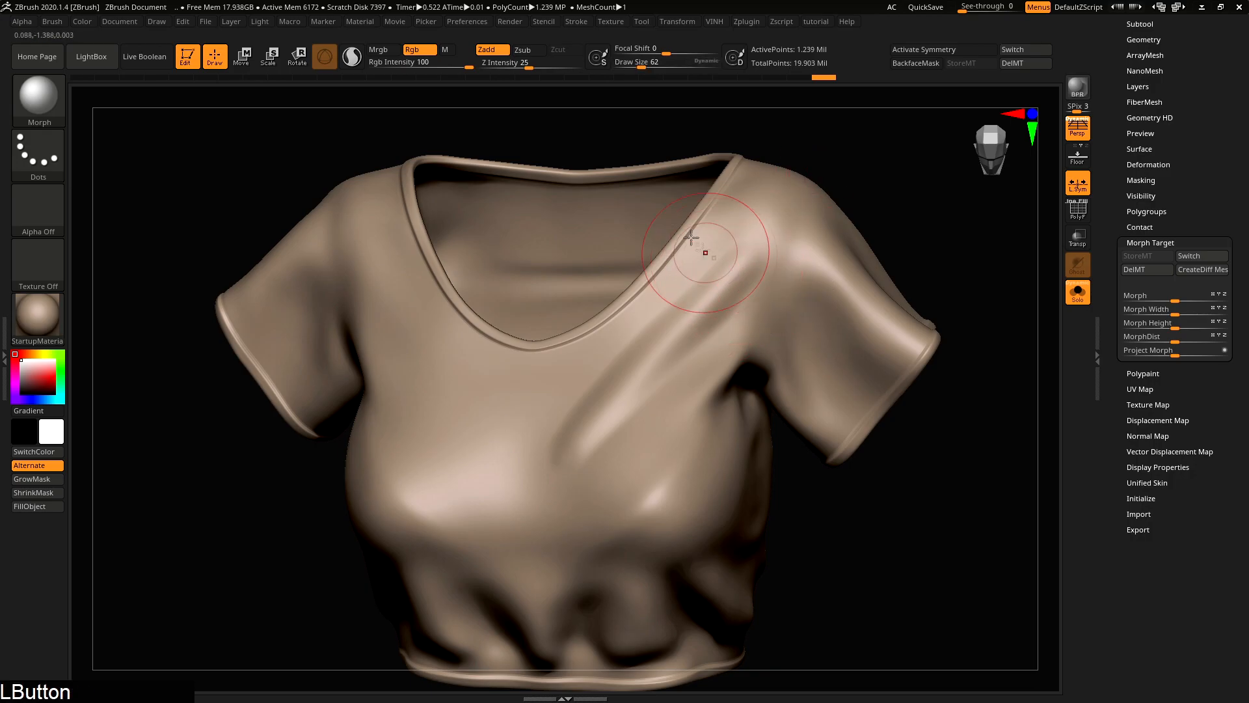
drag(529, 68, 514, 67)
Step: Brush along the diagonal folds between chest and shoulder to blend them gradually back toward the stored morph target
drag(787, 220, 710, 296)
mouse_move(697, 361)
mouse_down()
mouse_move(691, 389)
mouse_move(664, 325)
mouse_move(753, 252)
mouse_move(737, 237)
mouse_up()
mouse_move(612, 357)
mouse_down()
mouse_move(656, 396)
mouse_move(597, 448)
mouse_up()
right_drag(596, 449, 585, 454)
mouse_move(586, 455)
mouse_down()
mouse_move(525, 474)
mouse_move(601, 431)
mouse_up()
drag(597, 372, 630, 315)
mouse_move(514, 474)
mouse_down()
mouse_move(588, 452)
mouse_move(630, 364)
mouse_up()
mouse_move(830, 299)
right_down()
mouse_move(711, 273)
mouse_move(636, 327)
right_up()
drag(636, 328, 671, 255)
drag(634, 392, 673, 318)
right_drag(709, 290, 774, 283)
right_drag(638, 360, 761, 230)
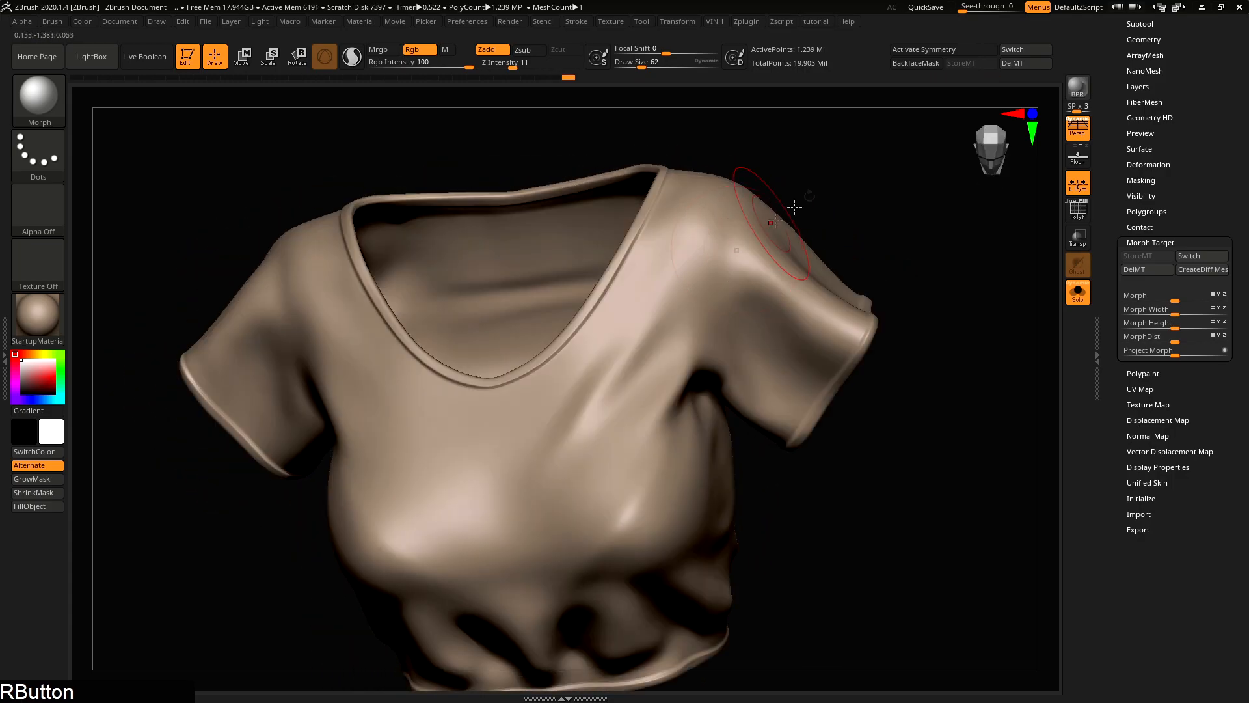
Step: Try switching the morph target and brushing over the chest folds, with the Morph brush enlarged to draw size 99
click(1019, 50)
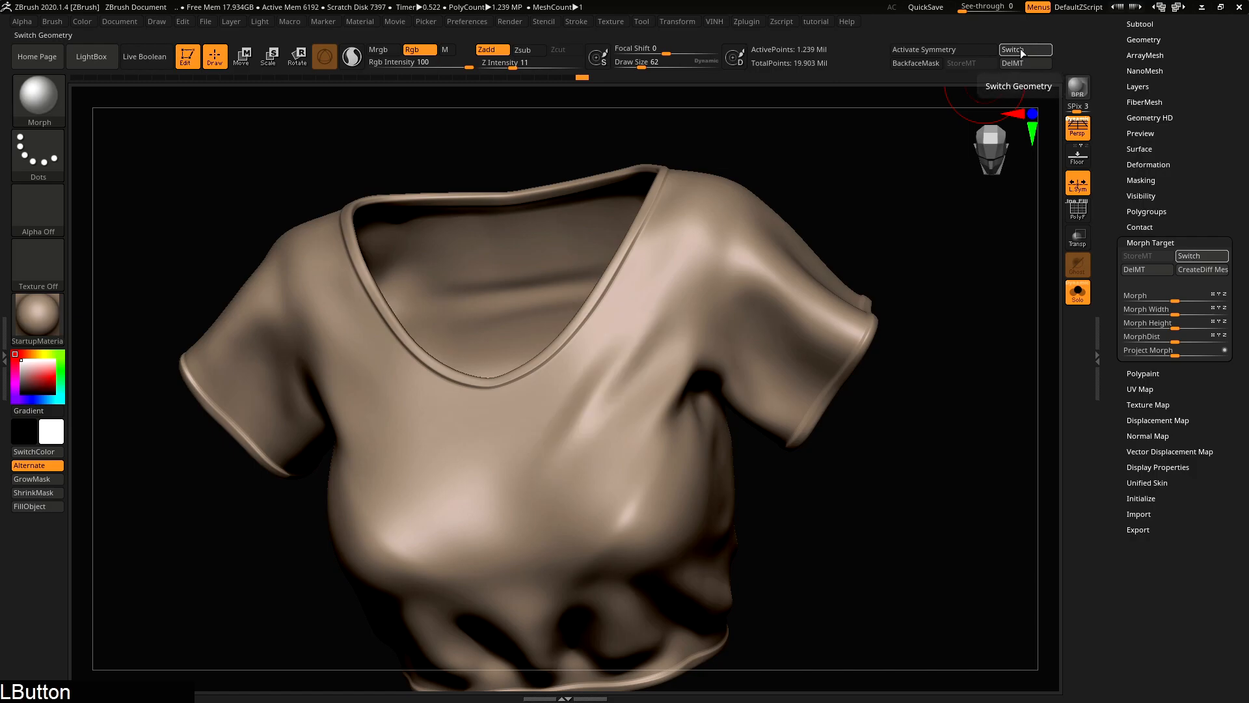
drag(625, 329, 664, 286)
key(s)
click(1011, 50)
key(s)
drag(670, 346, 677, 346)
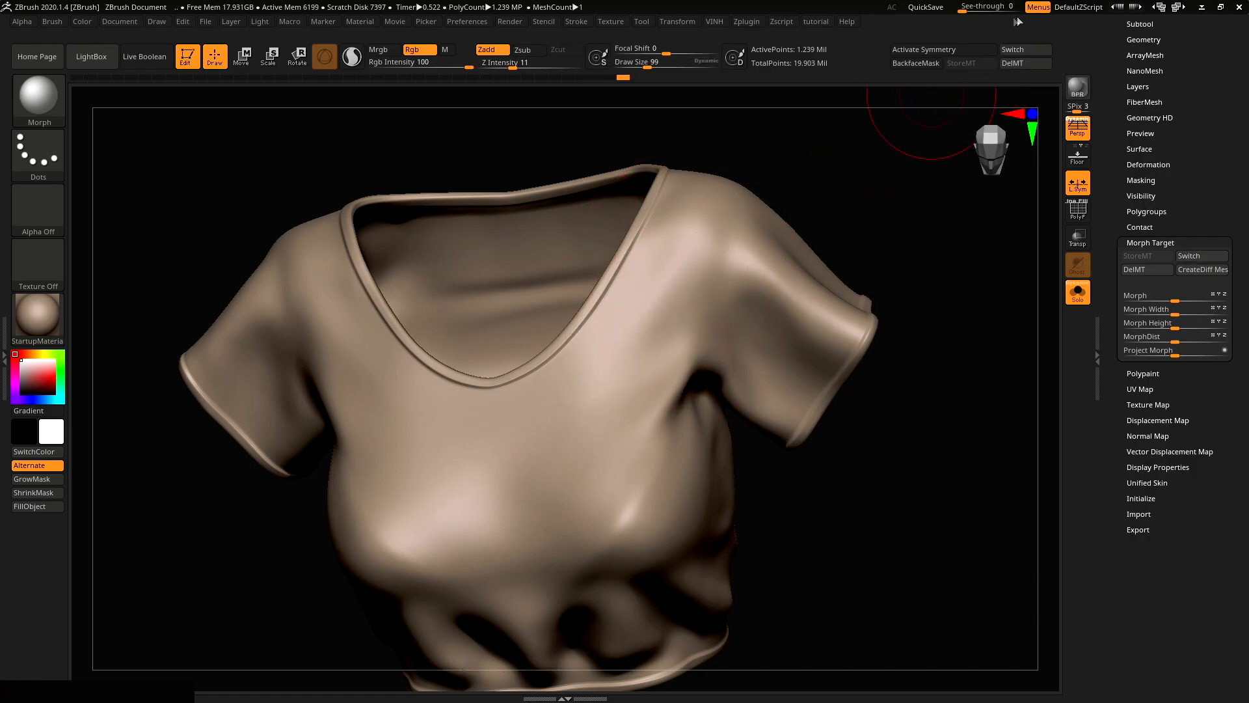
Step: Undo the recent changes to the folds and replace the morph target with a newly stored one
key(ctrl+z)
click(1010, 64)
key(ctrl+z)
click(961, 63)
Step: Brush across the folds between chest and shoulder with the Morph brush and delete the morph target
drag(667, 337, 625, 365)
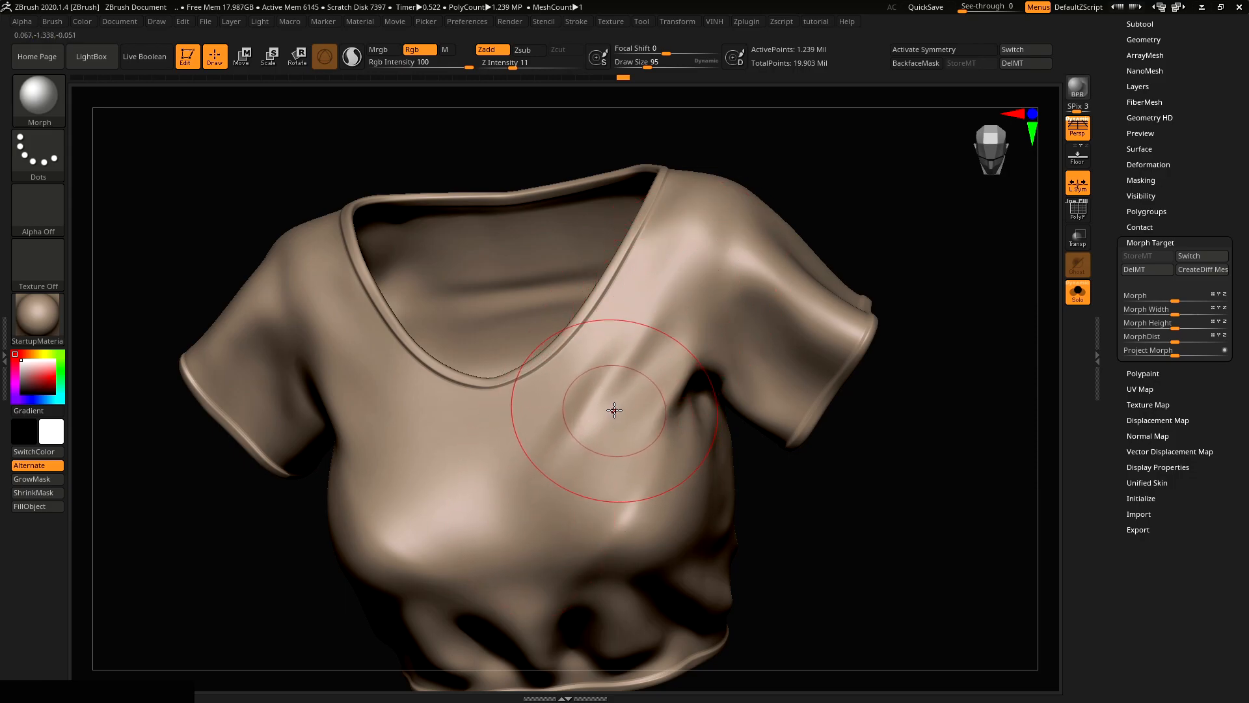
drag(735, 279, 644, 287)
click(1025, 63)
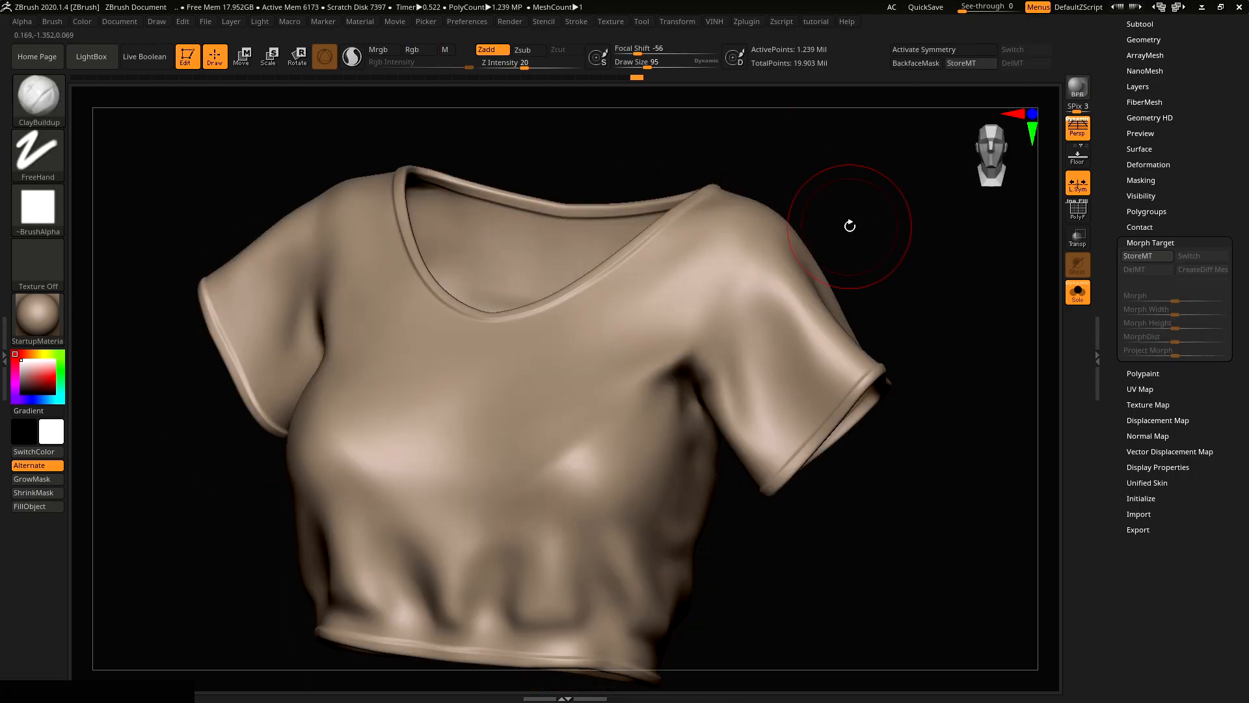